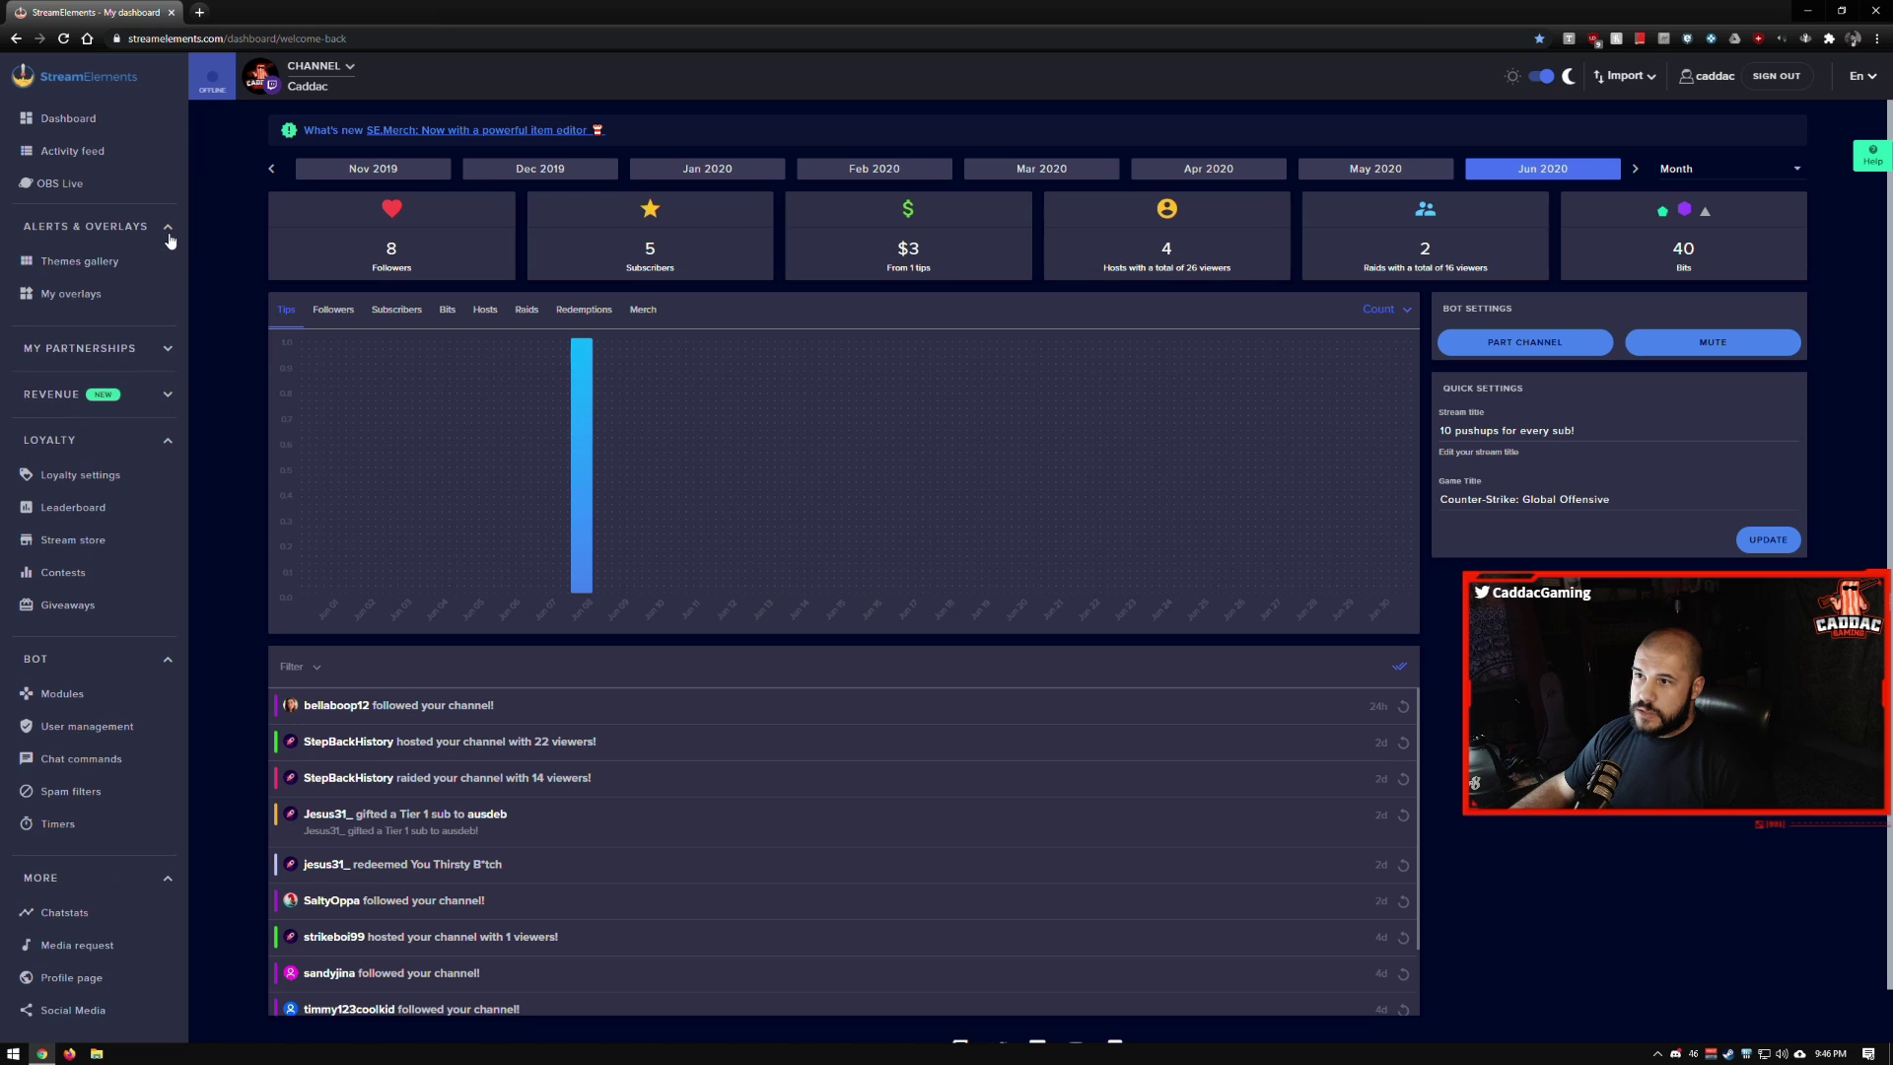
Open the list of personal overlays and delete the one called Unnamed overlay.
click(112, 295)
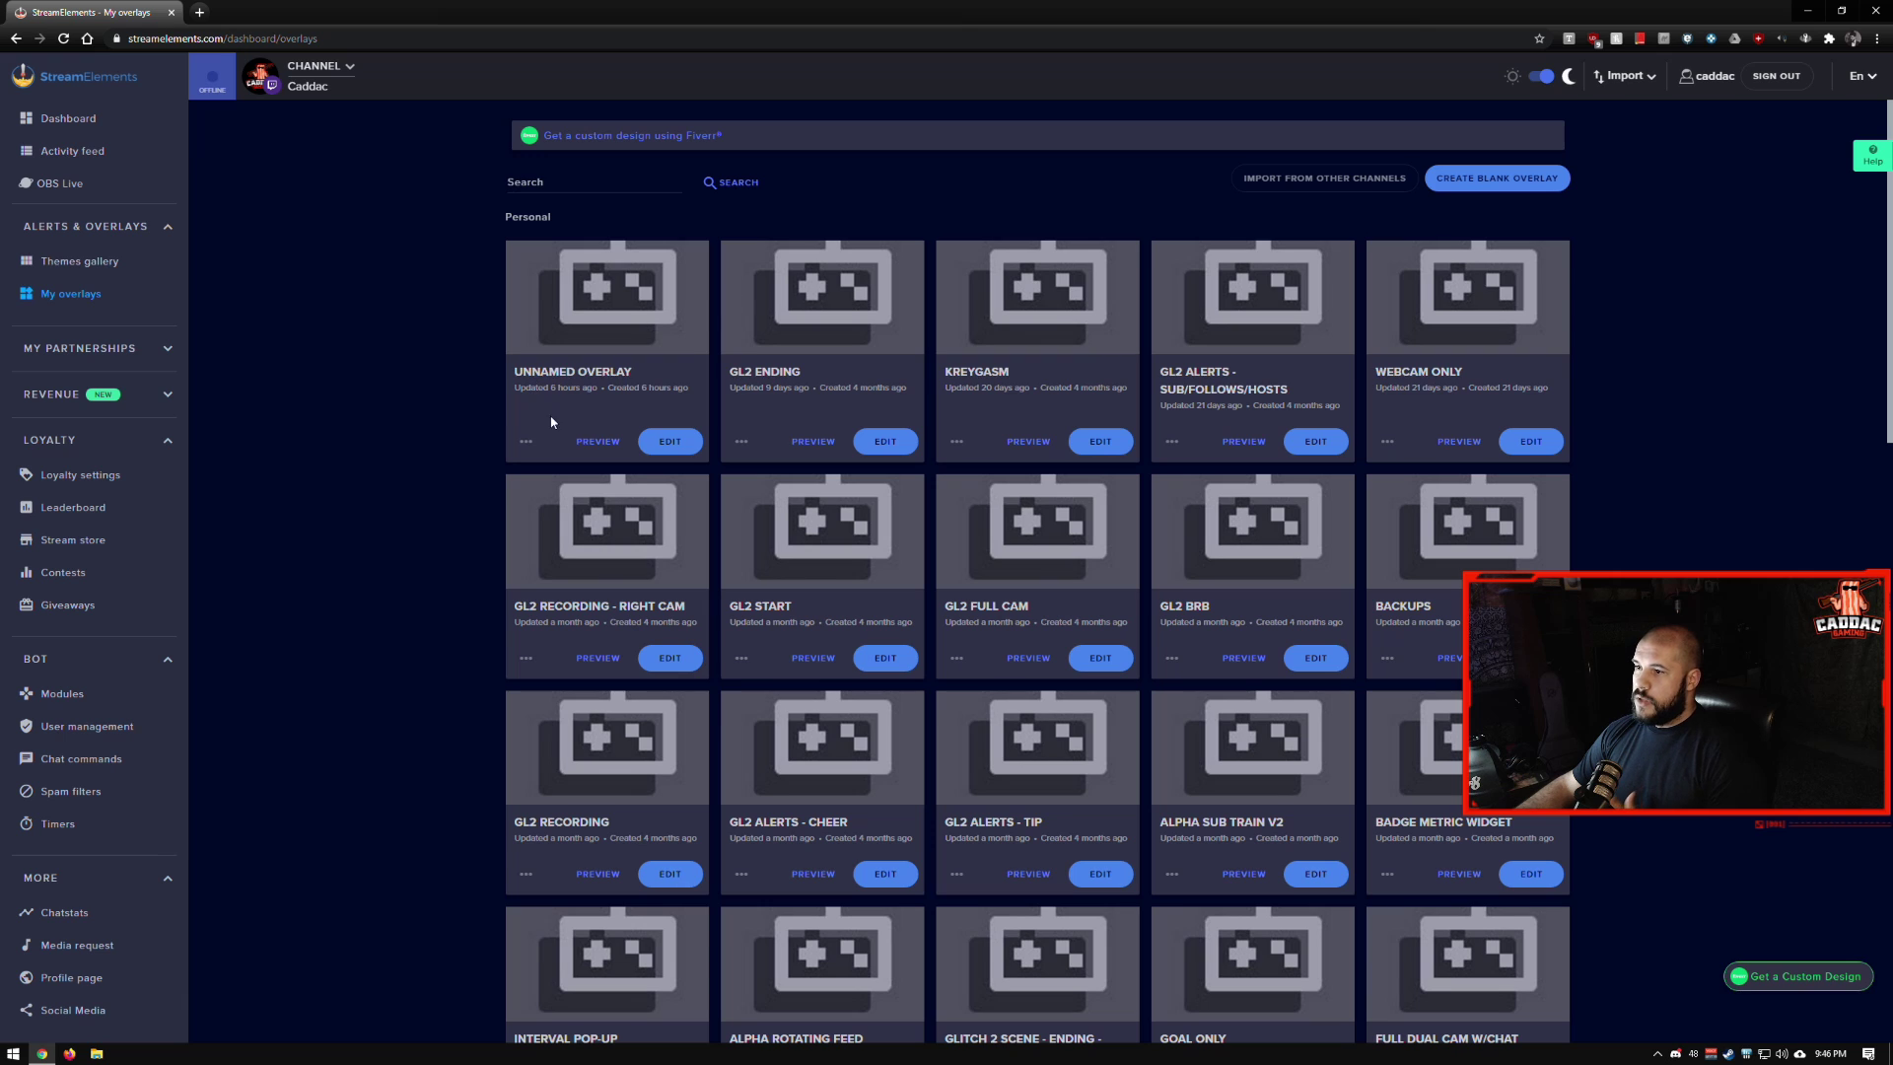
click(526, 441)
click(540, 589)
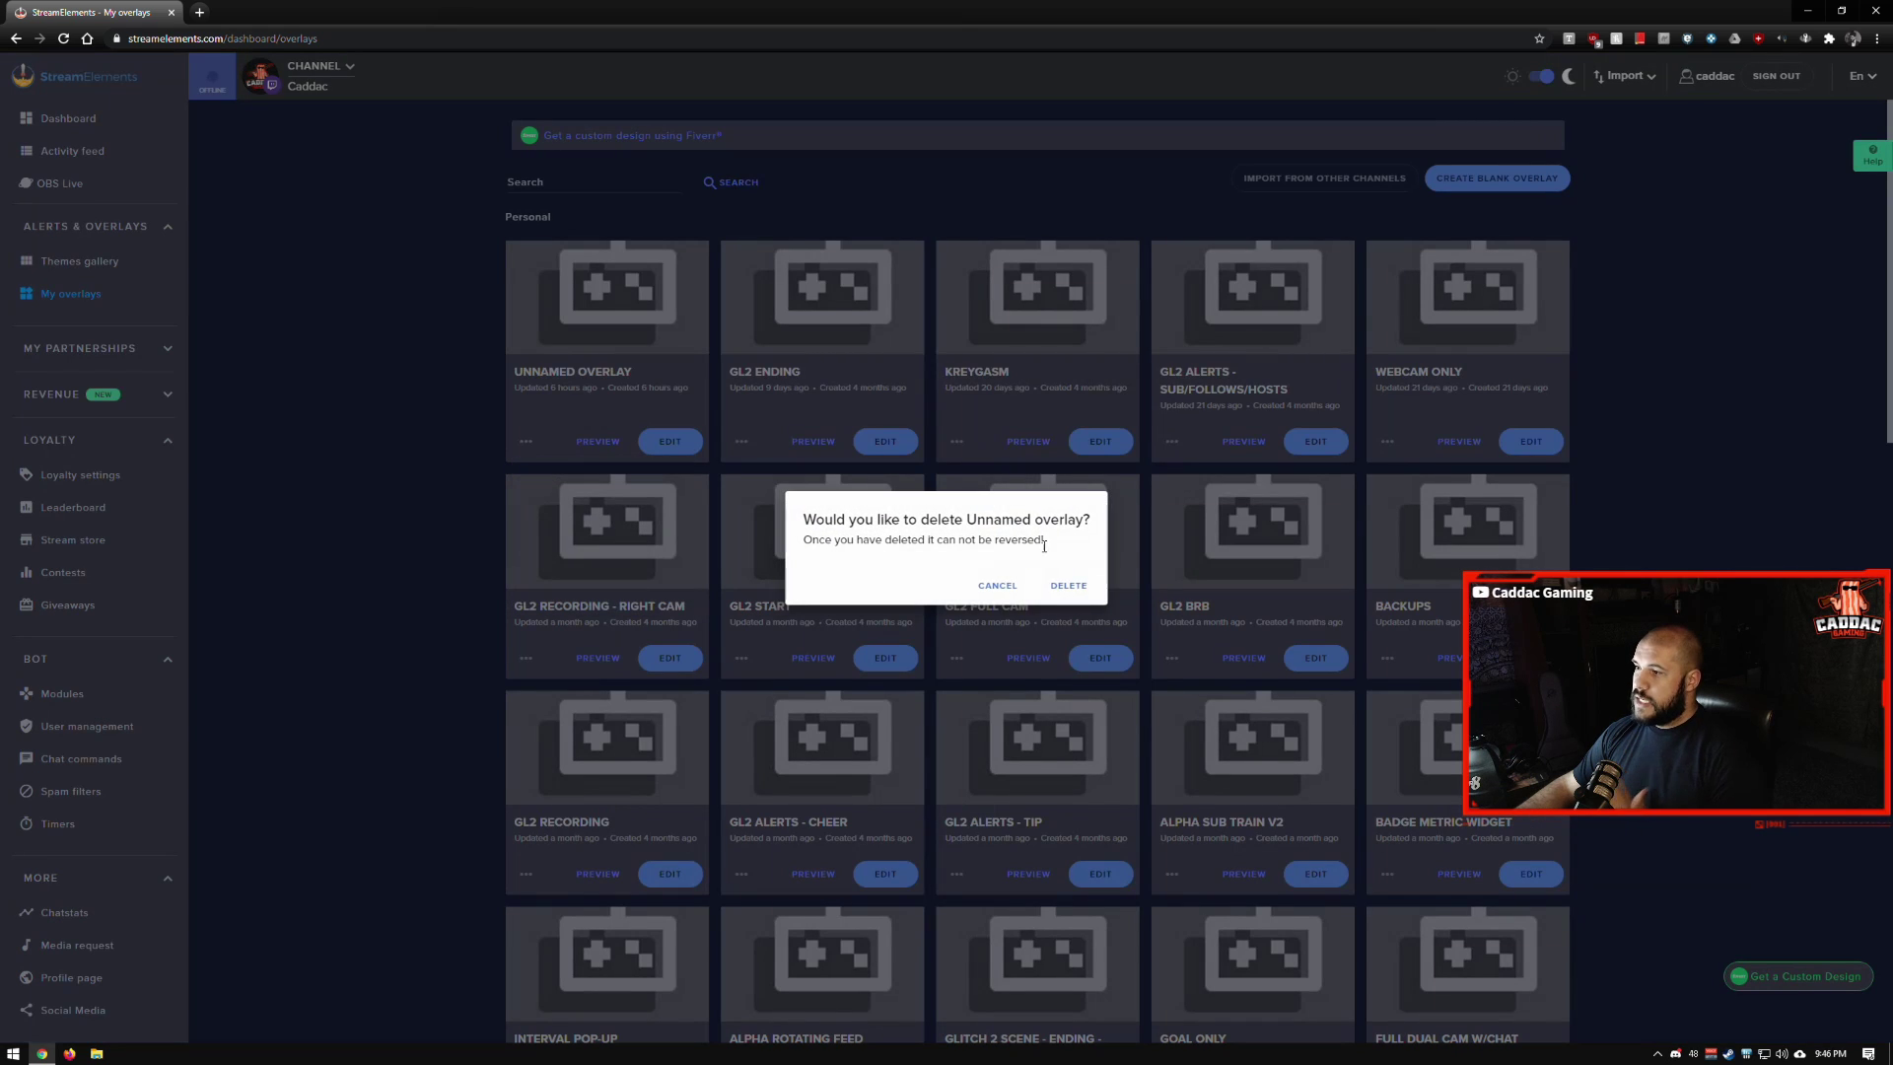
click(1056, 592)
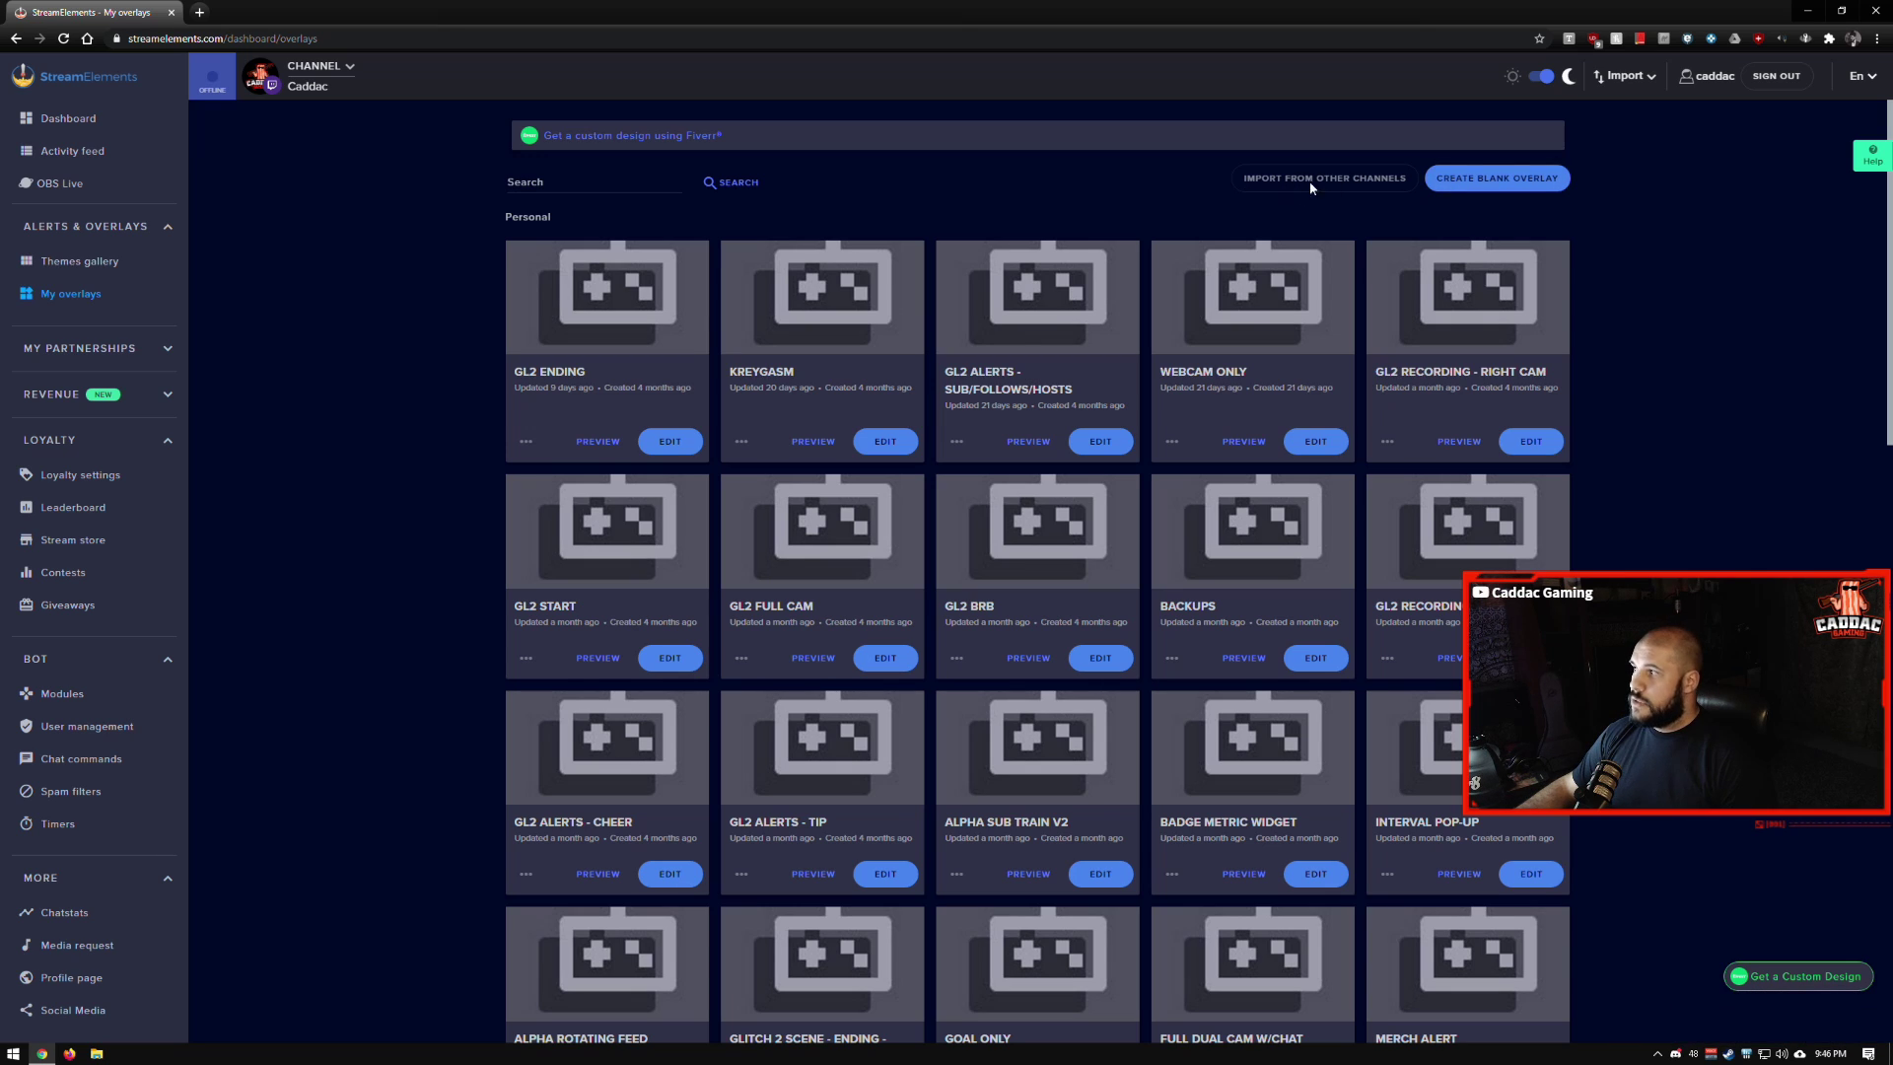
Create a blank overlay at 1080p resolution.
click(1497, 179)
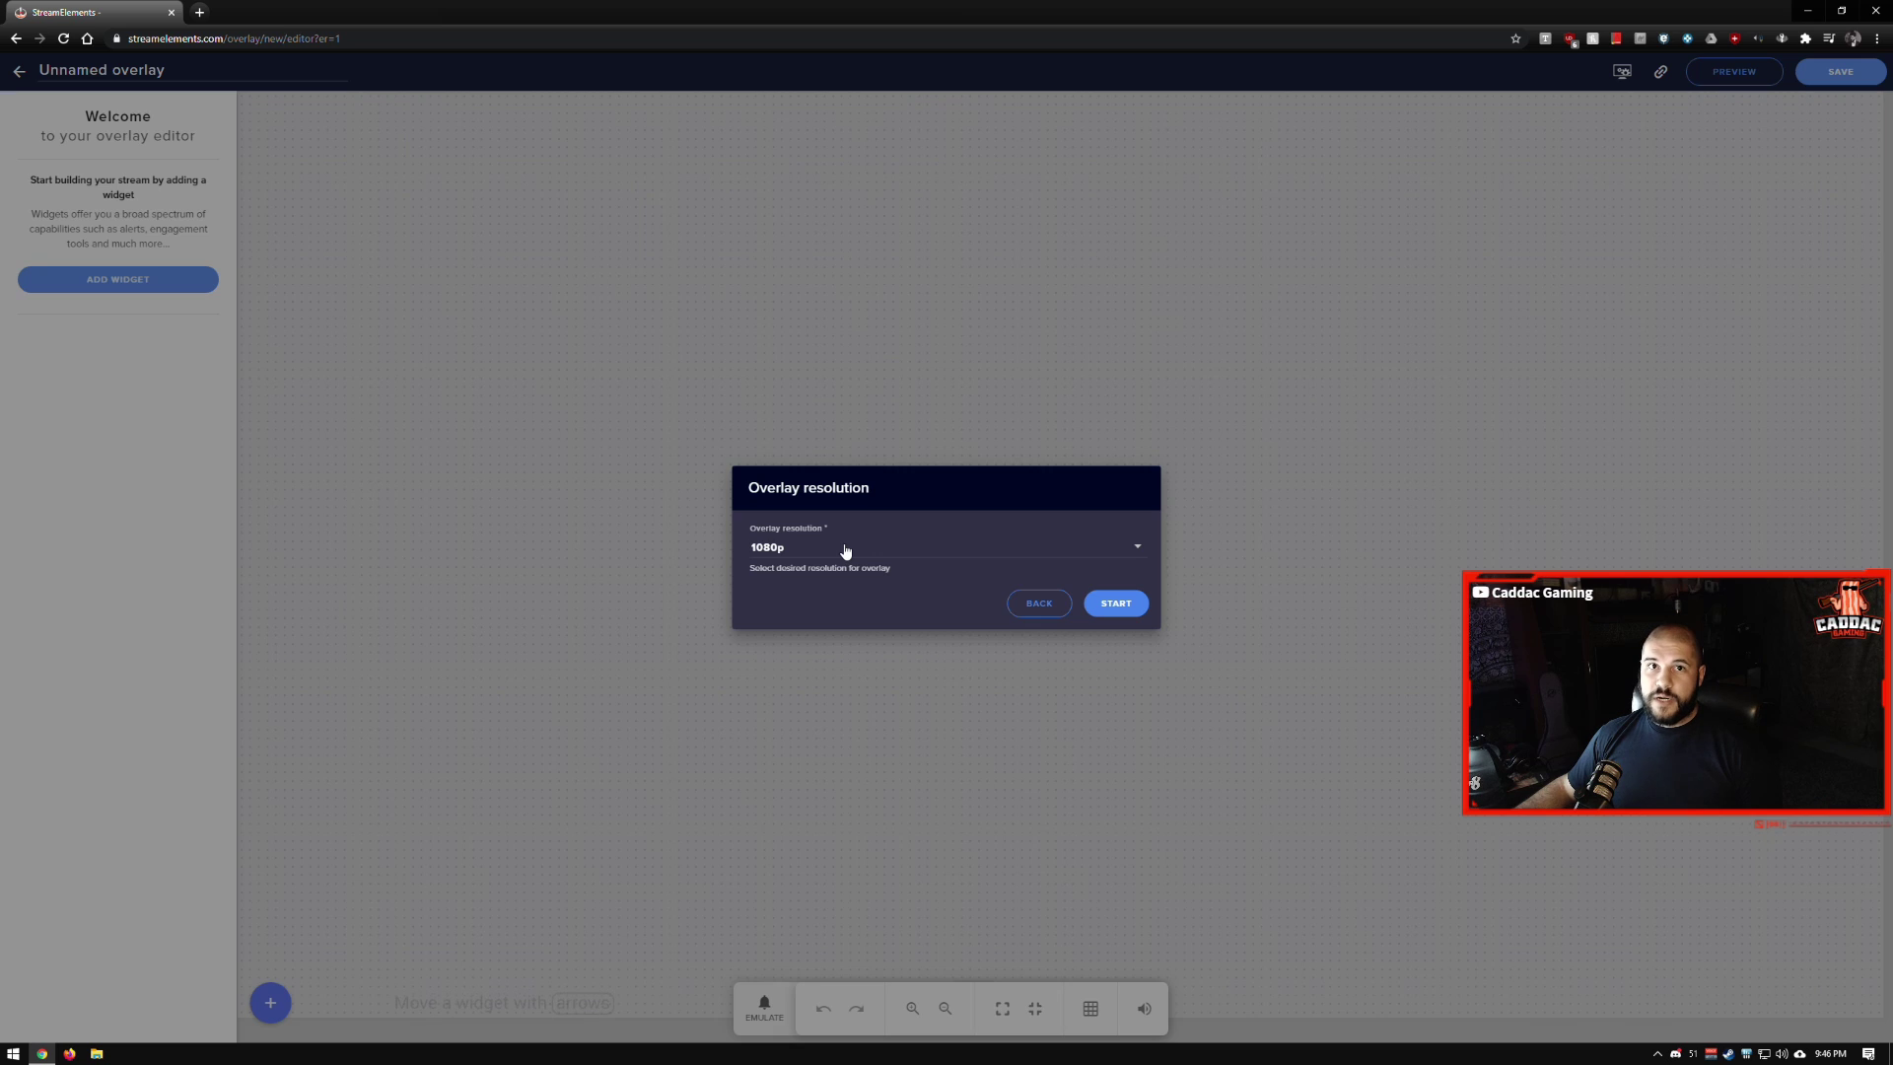
click(1095, 618)
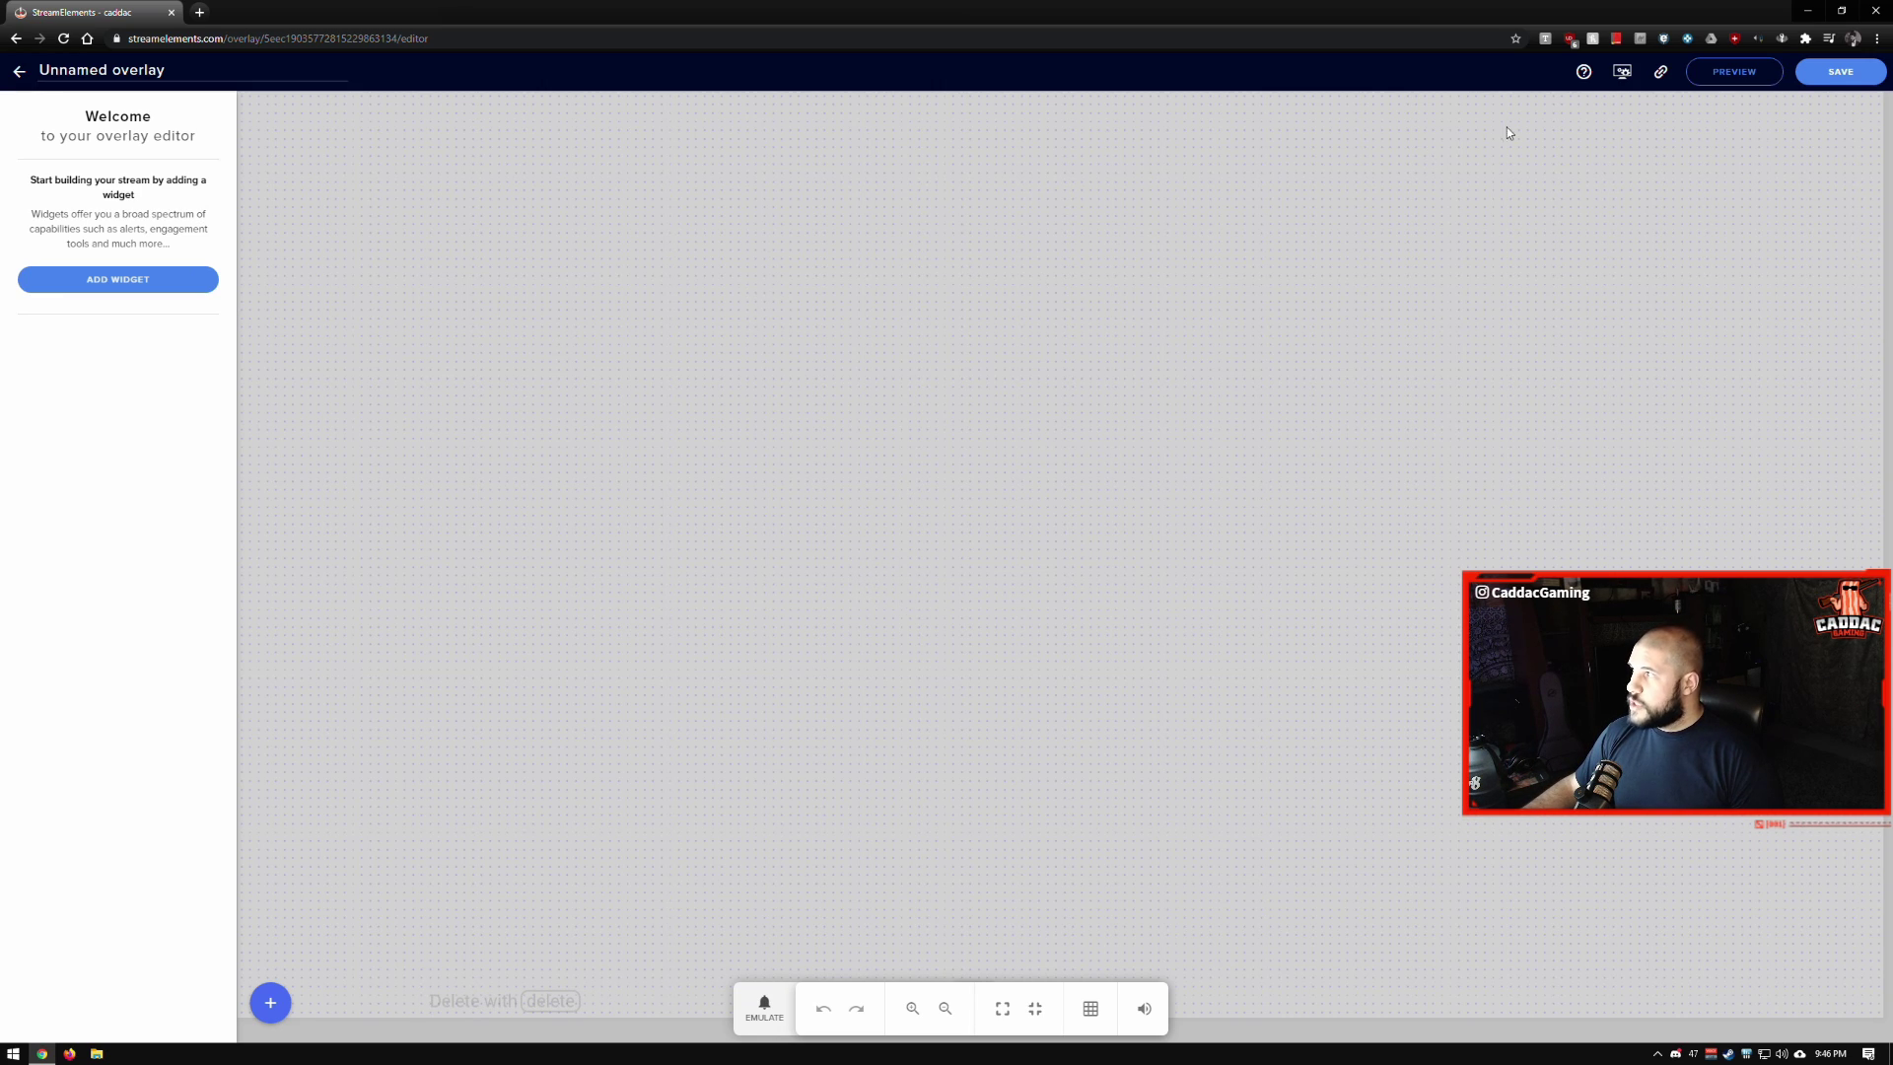
Examine the editor's help options and the labels, totals and aggregates in the data visualization settings.
click(1583, 74)
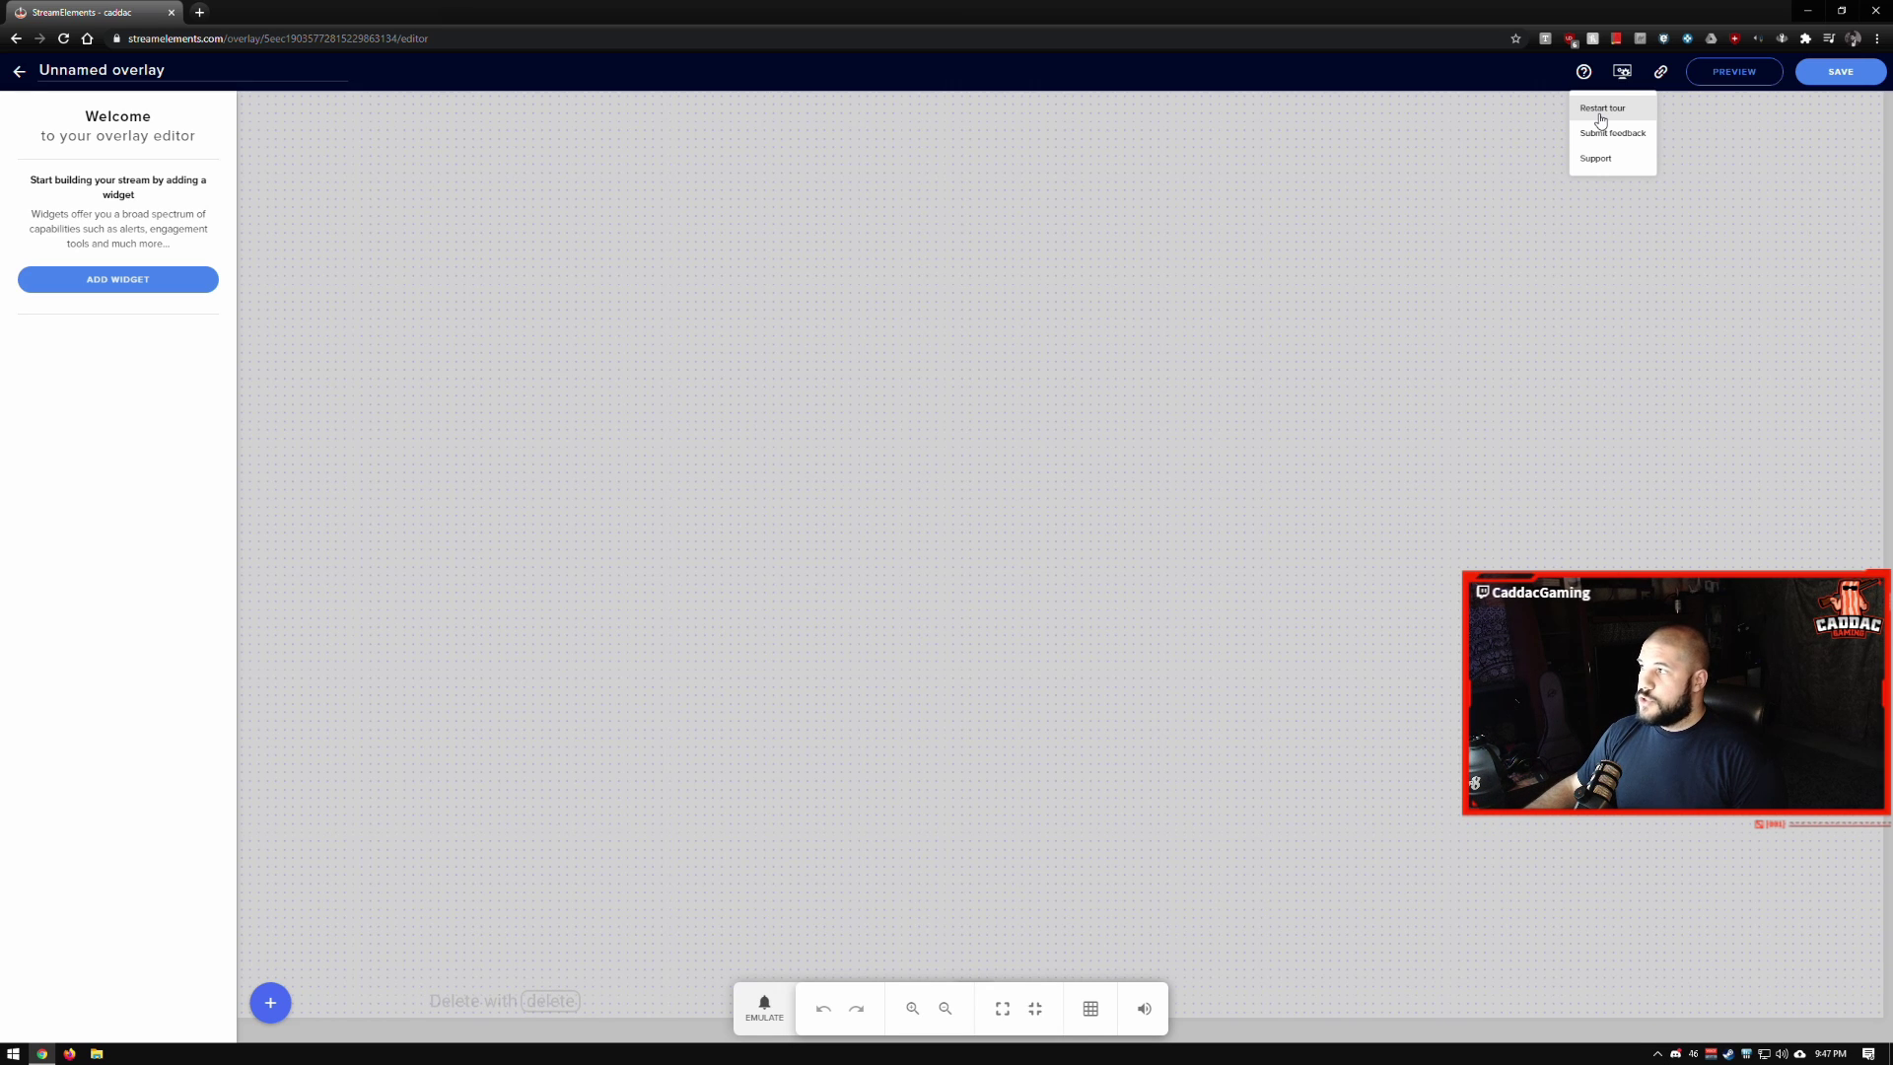
click(1622, 71)
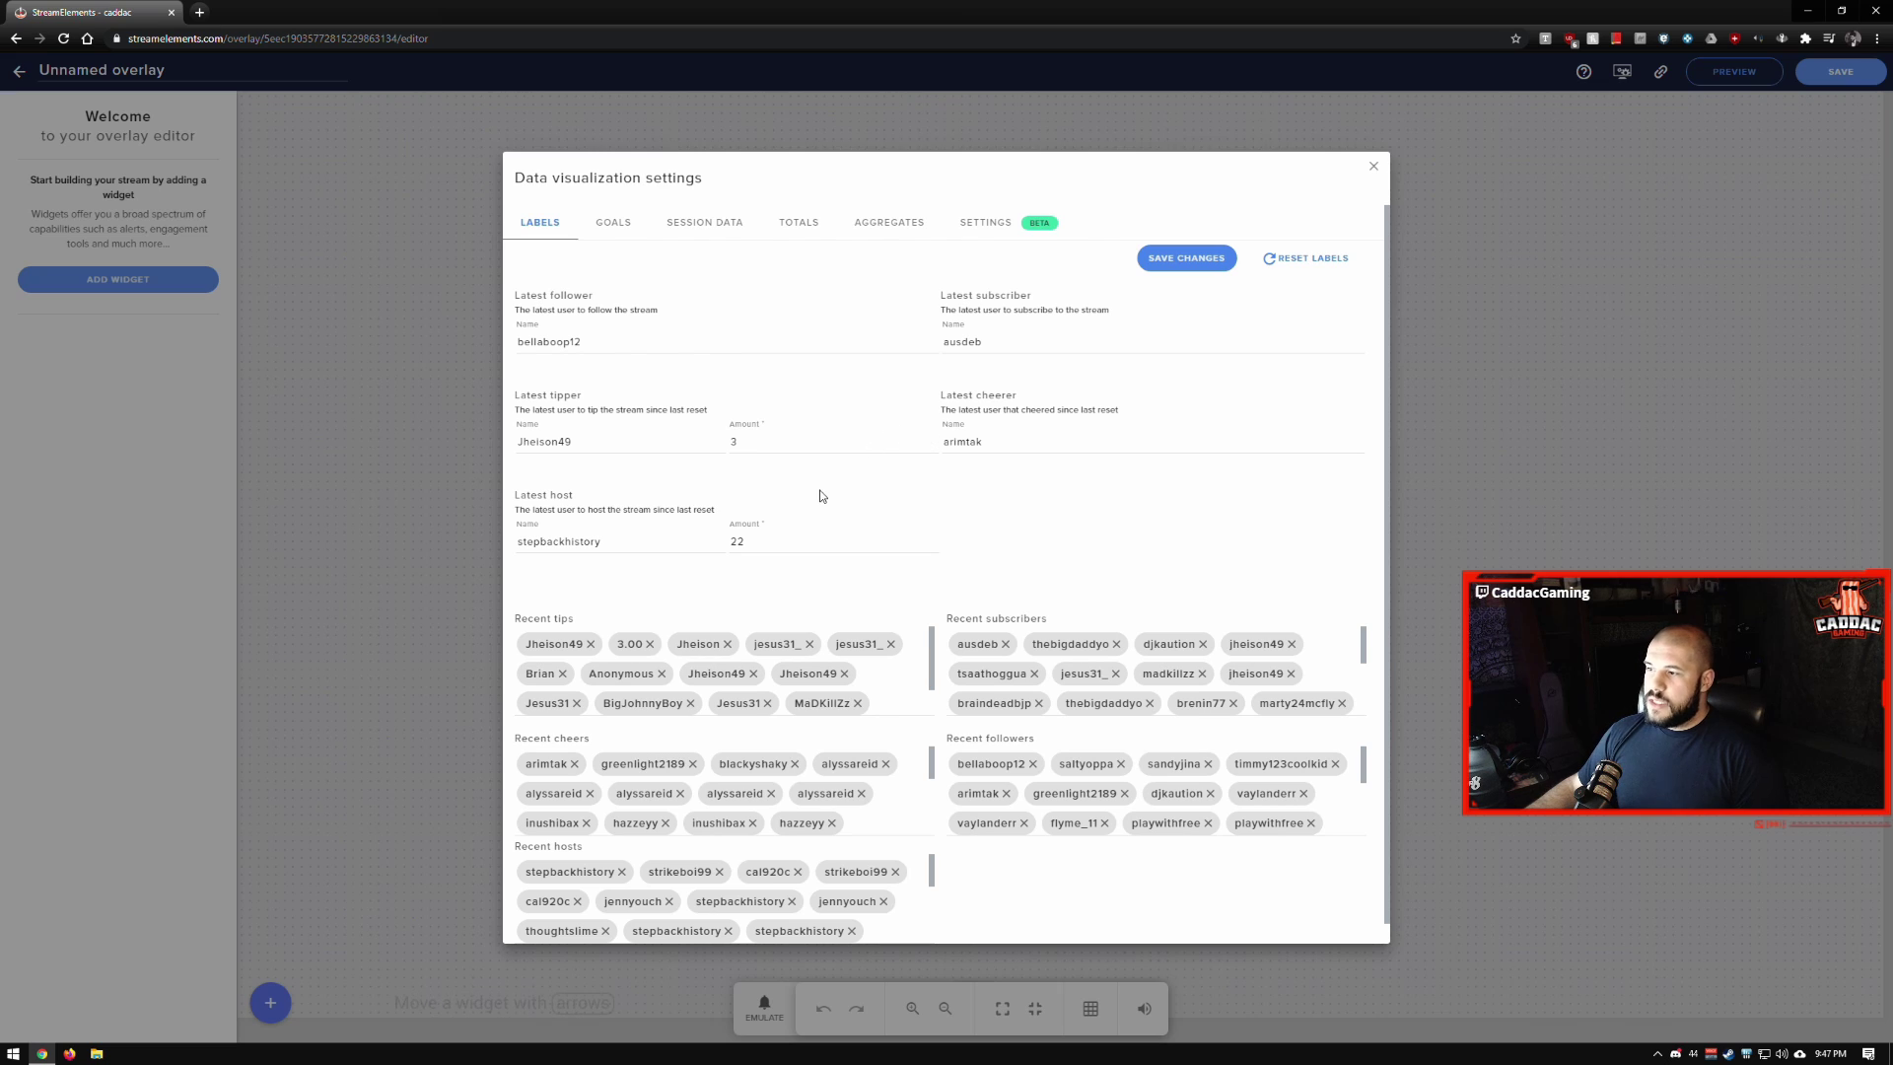
scroll(823, 496, down, 1)
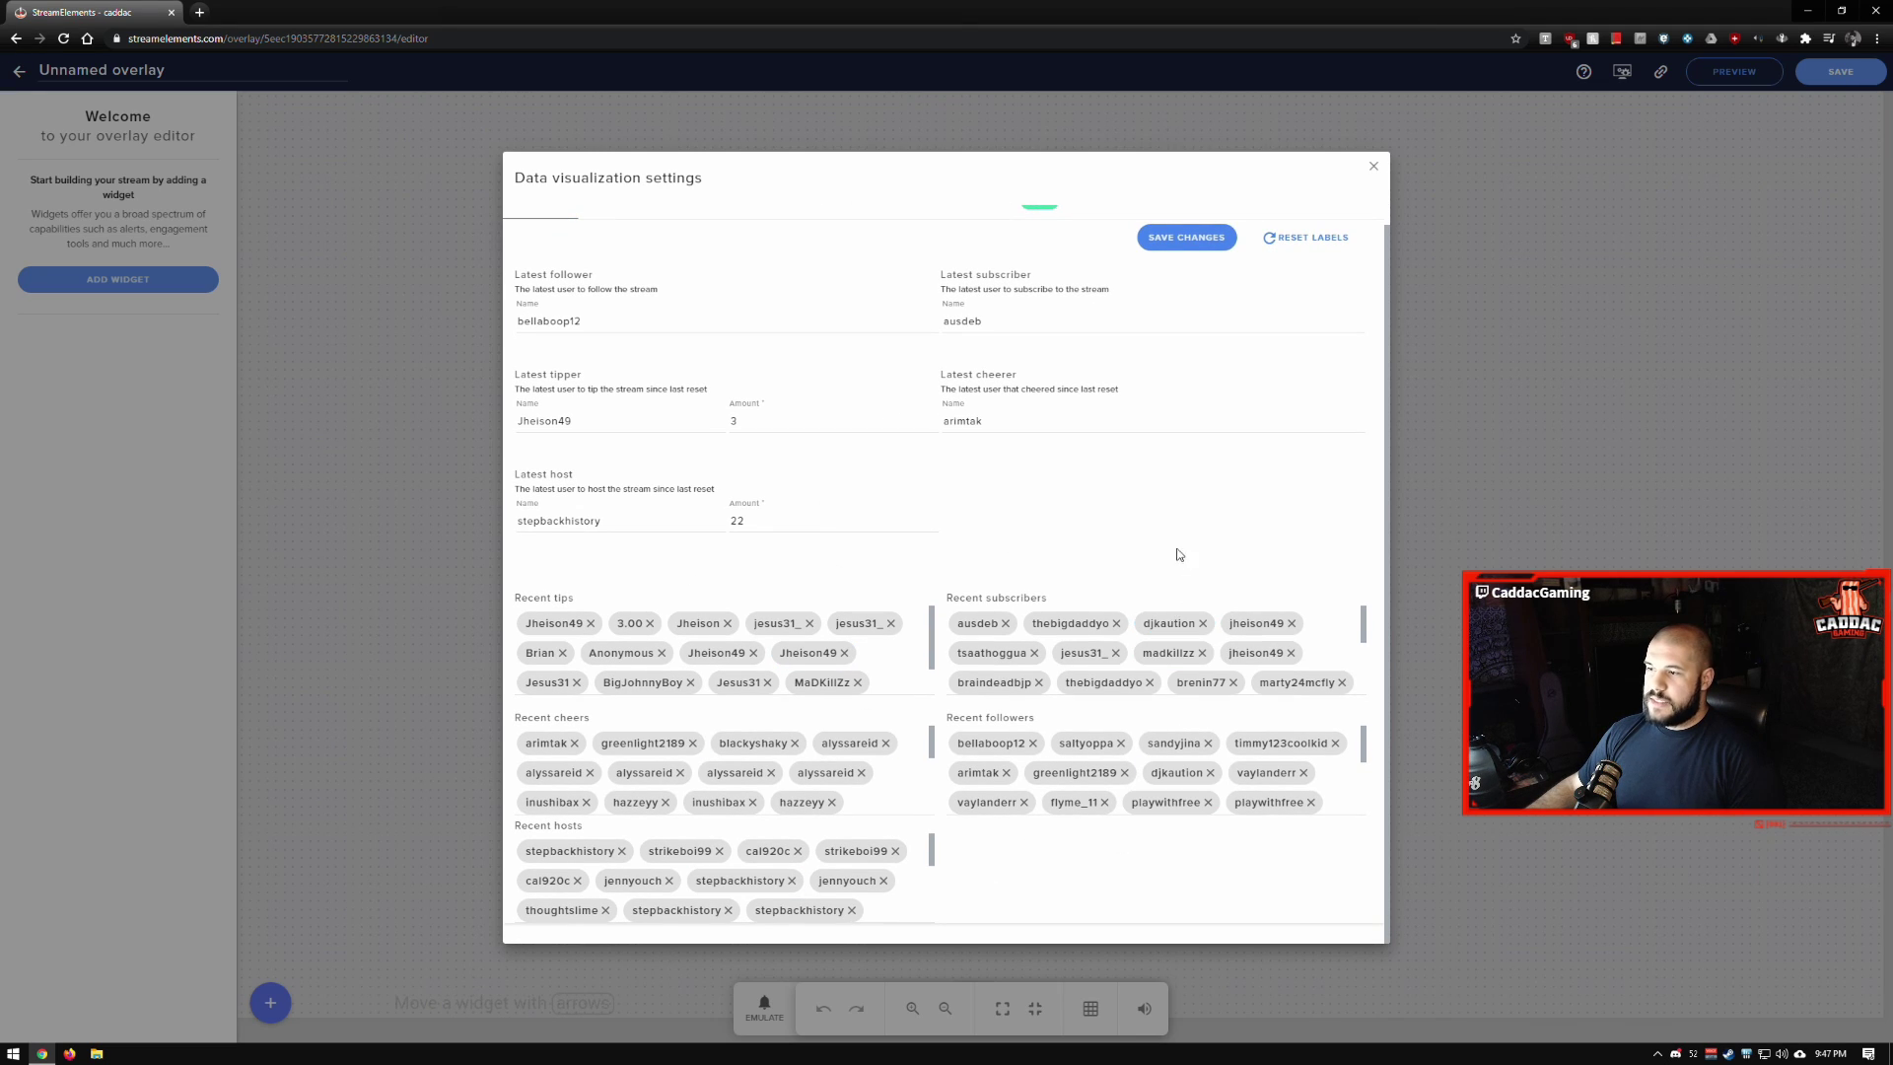
scroll(833, 572, up, 1)
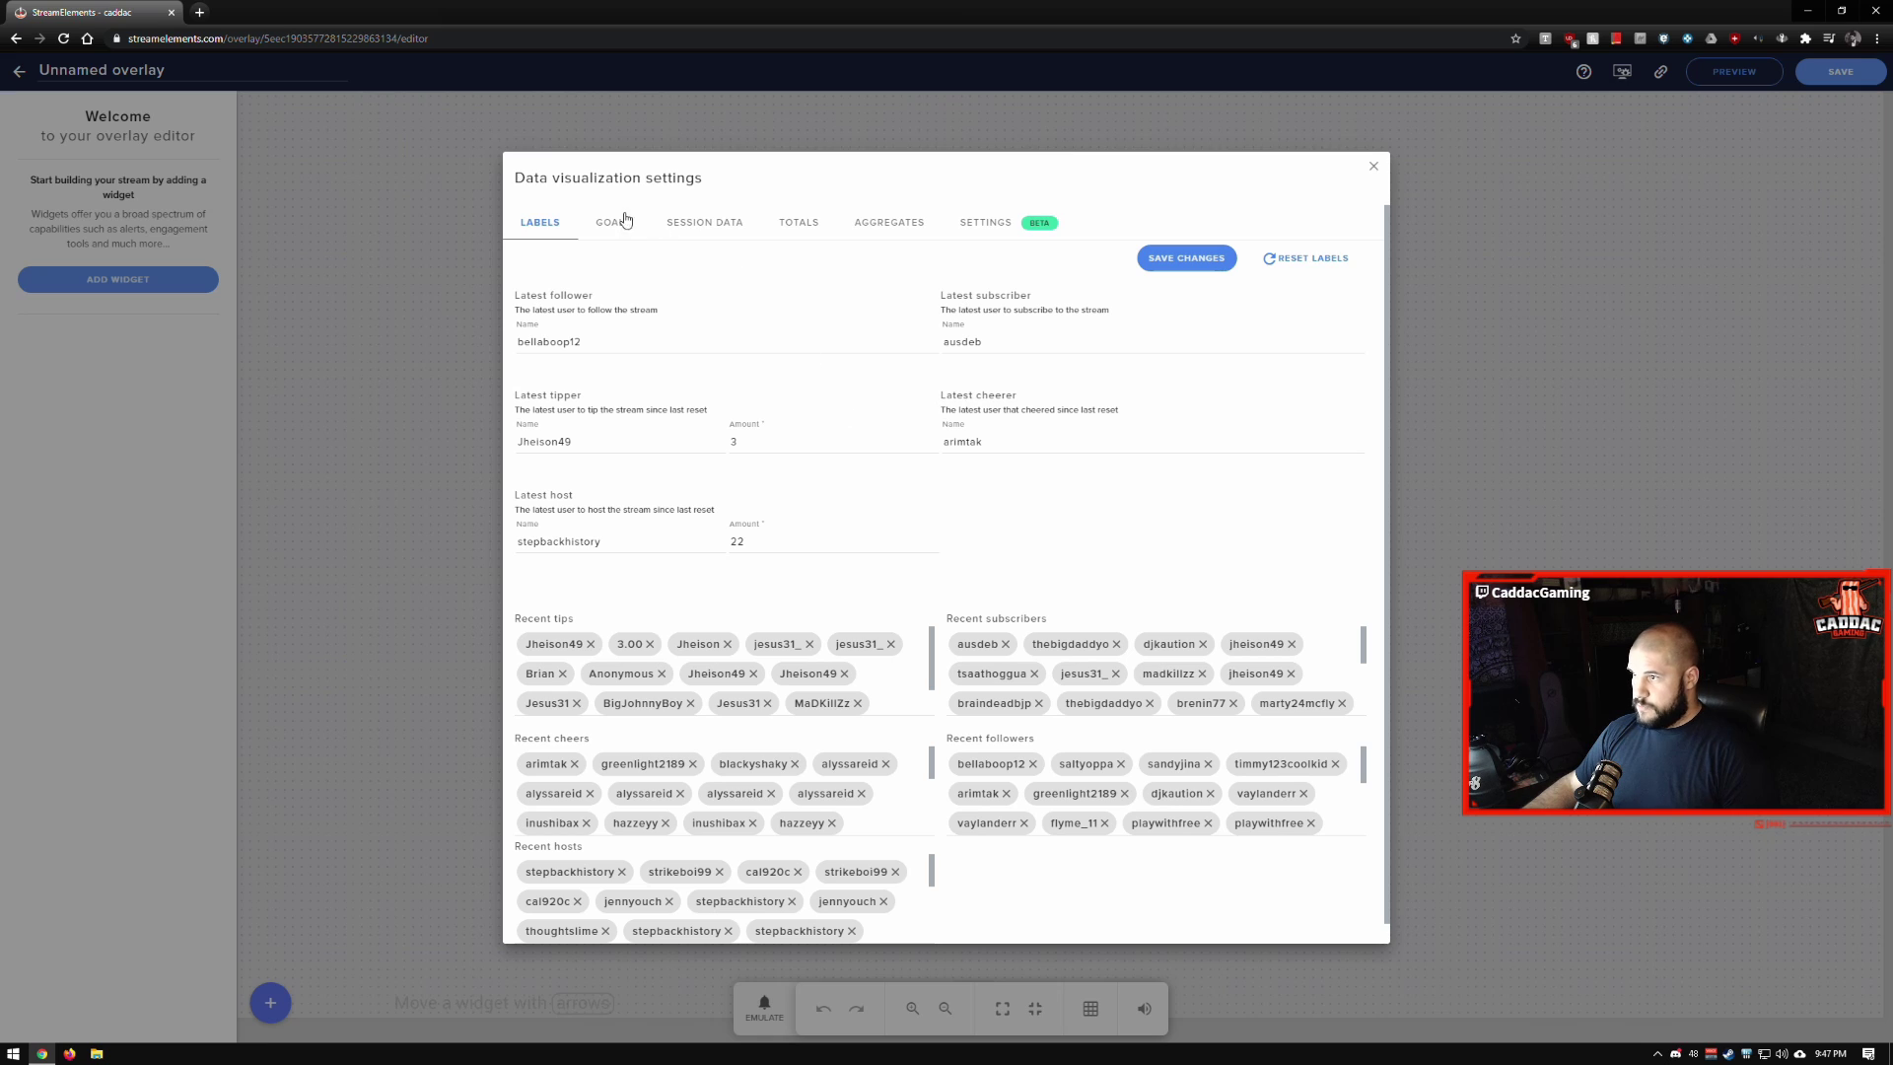
click(803, 221)
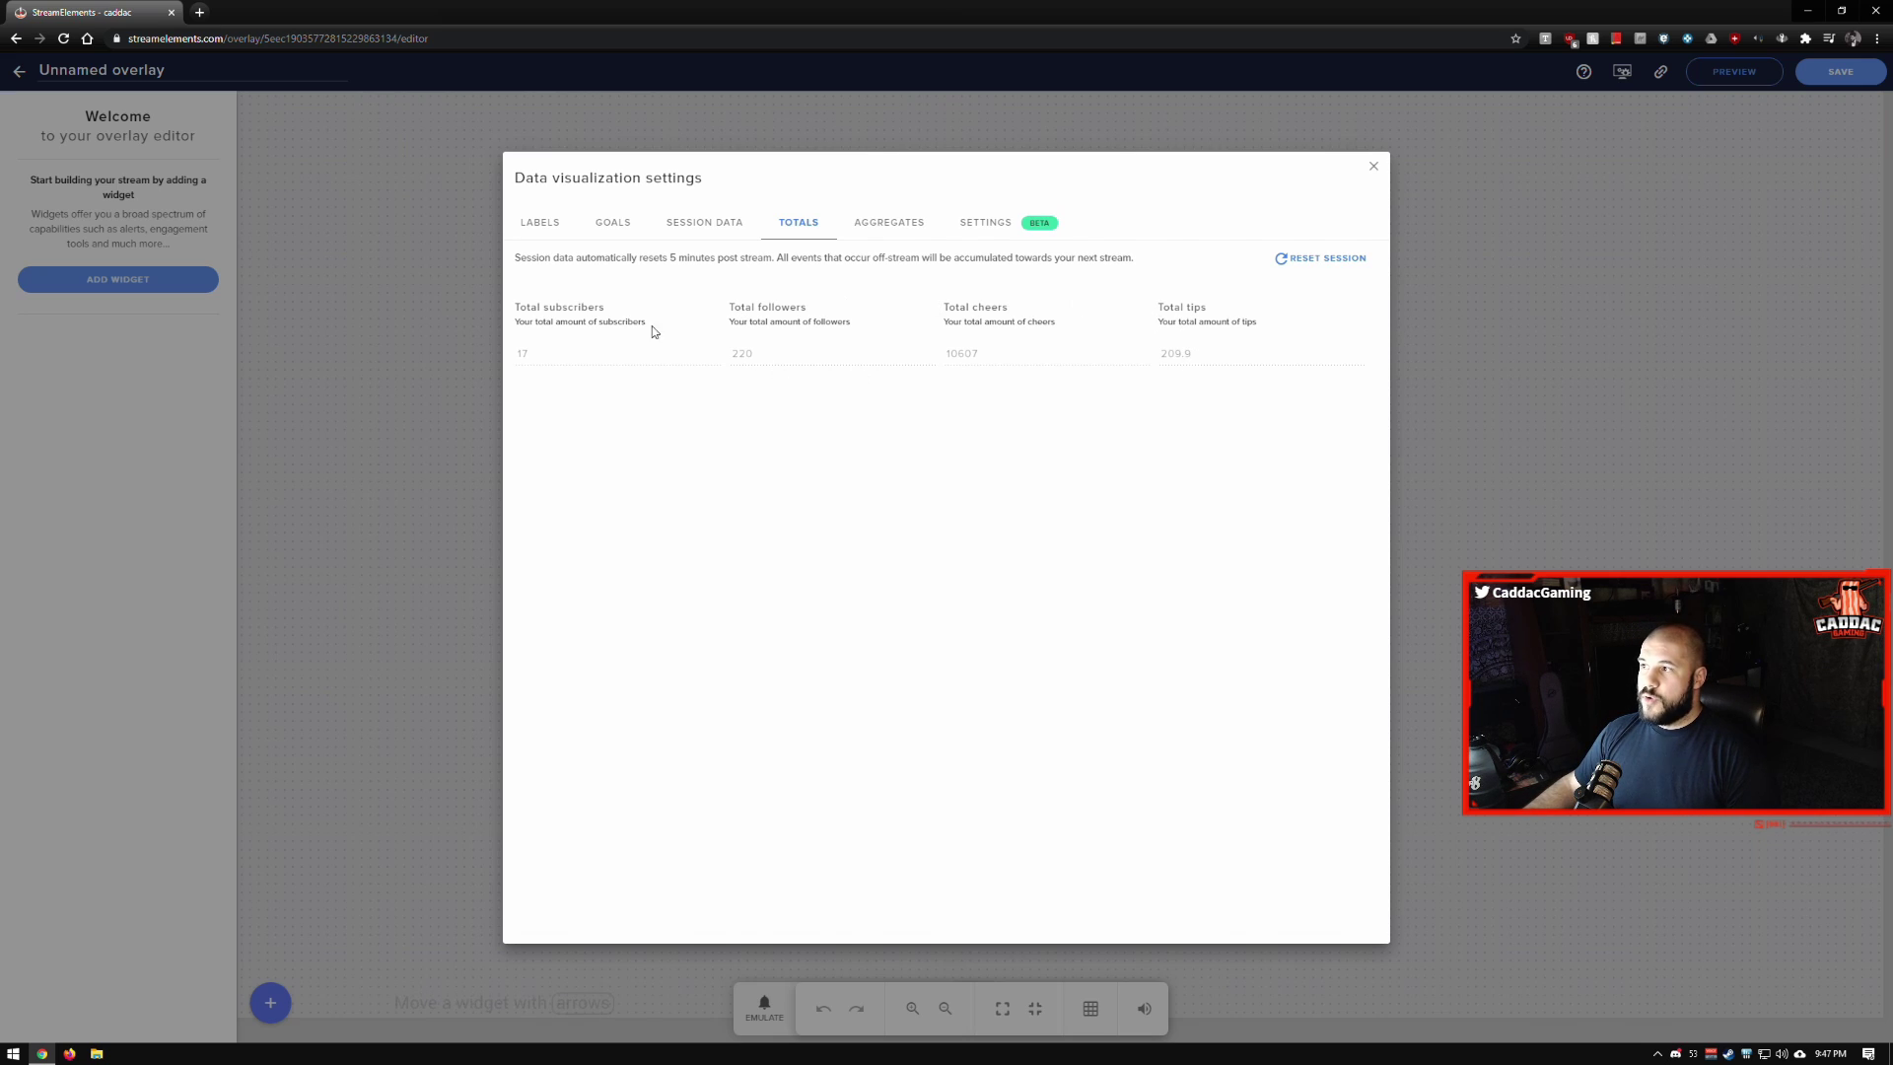
click(881, 233)
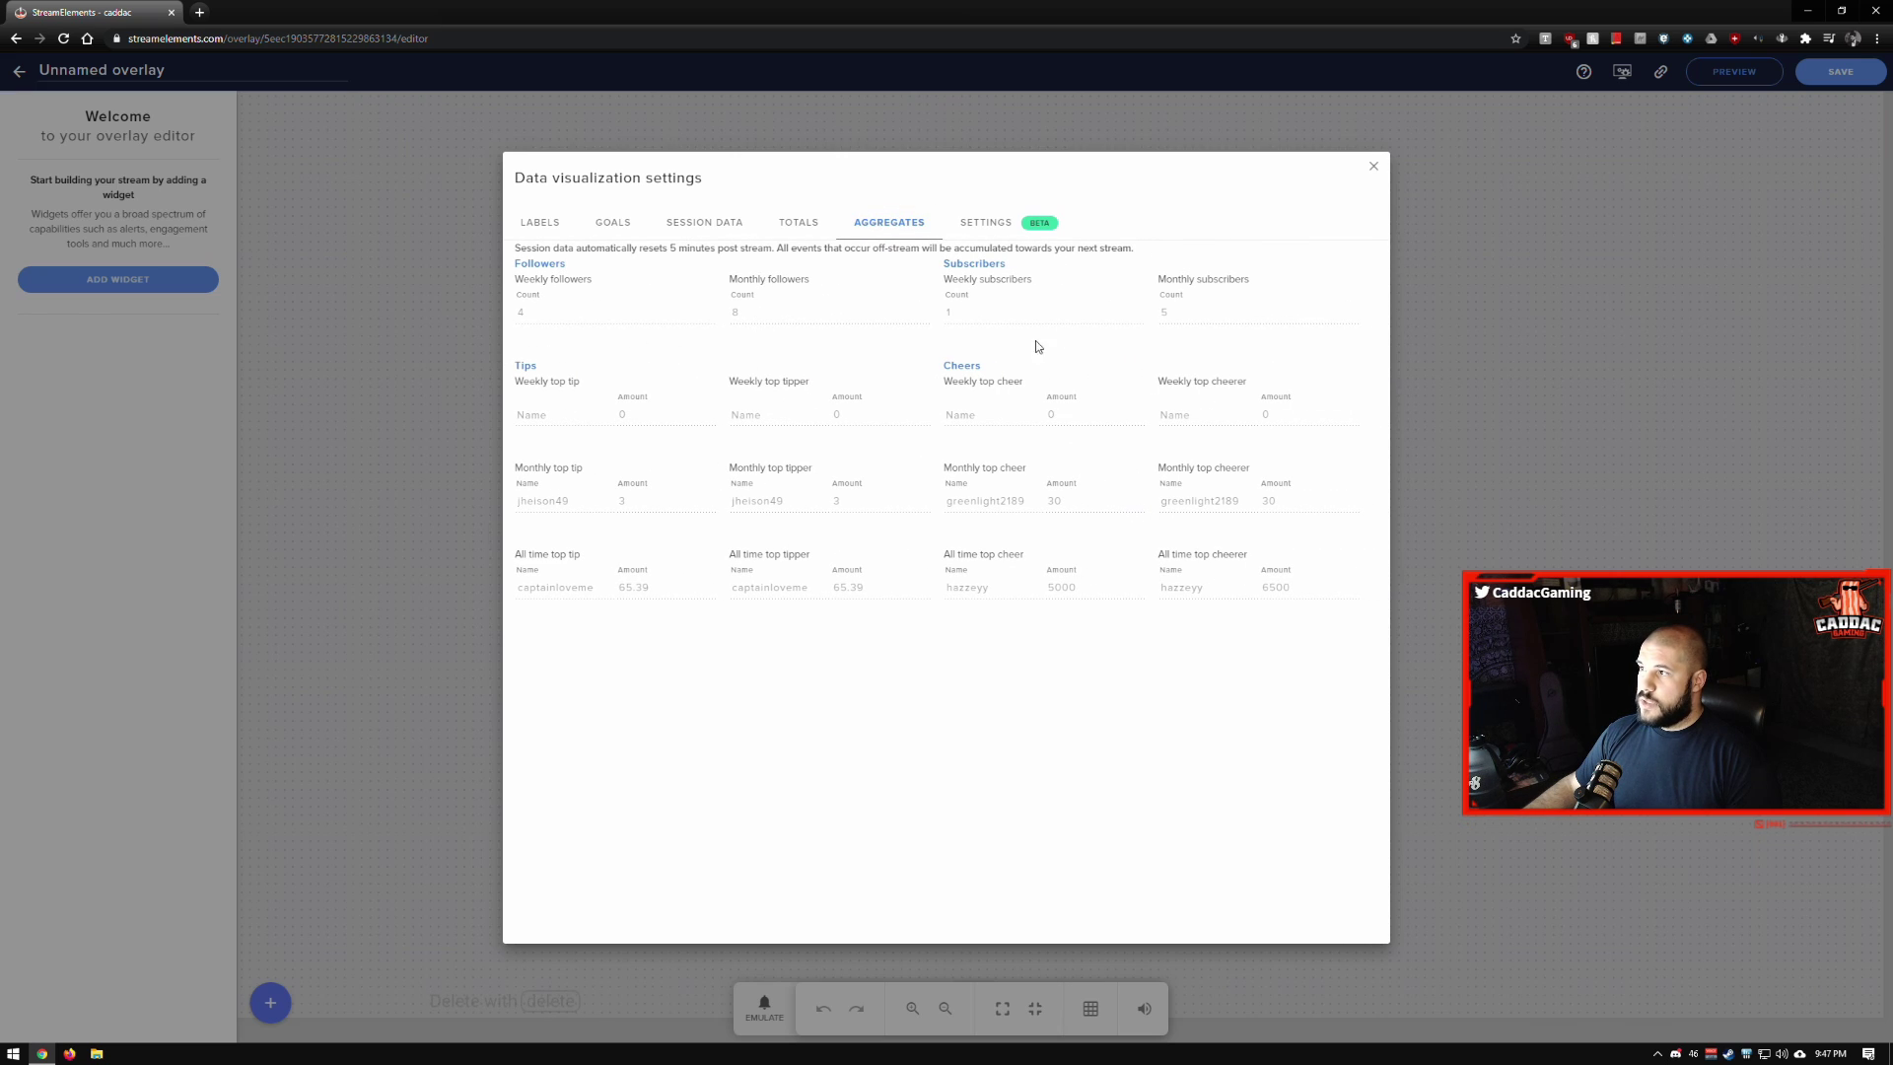
click(1376, 168)
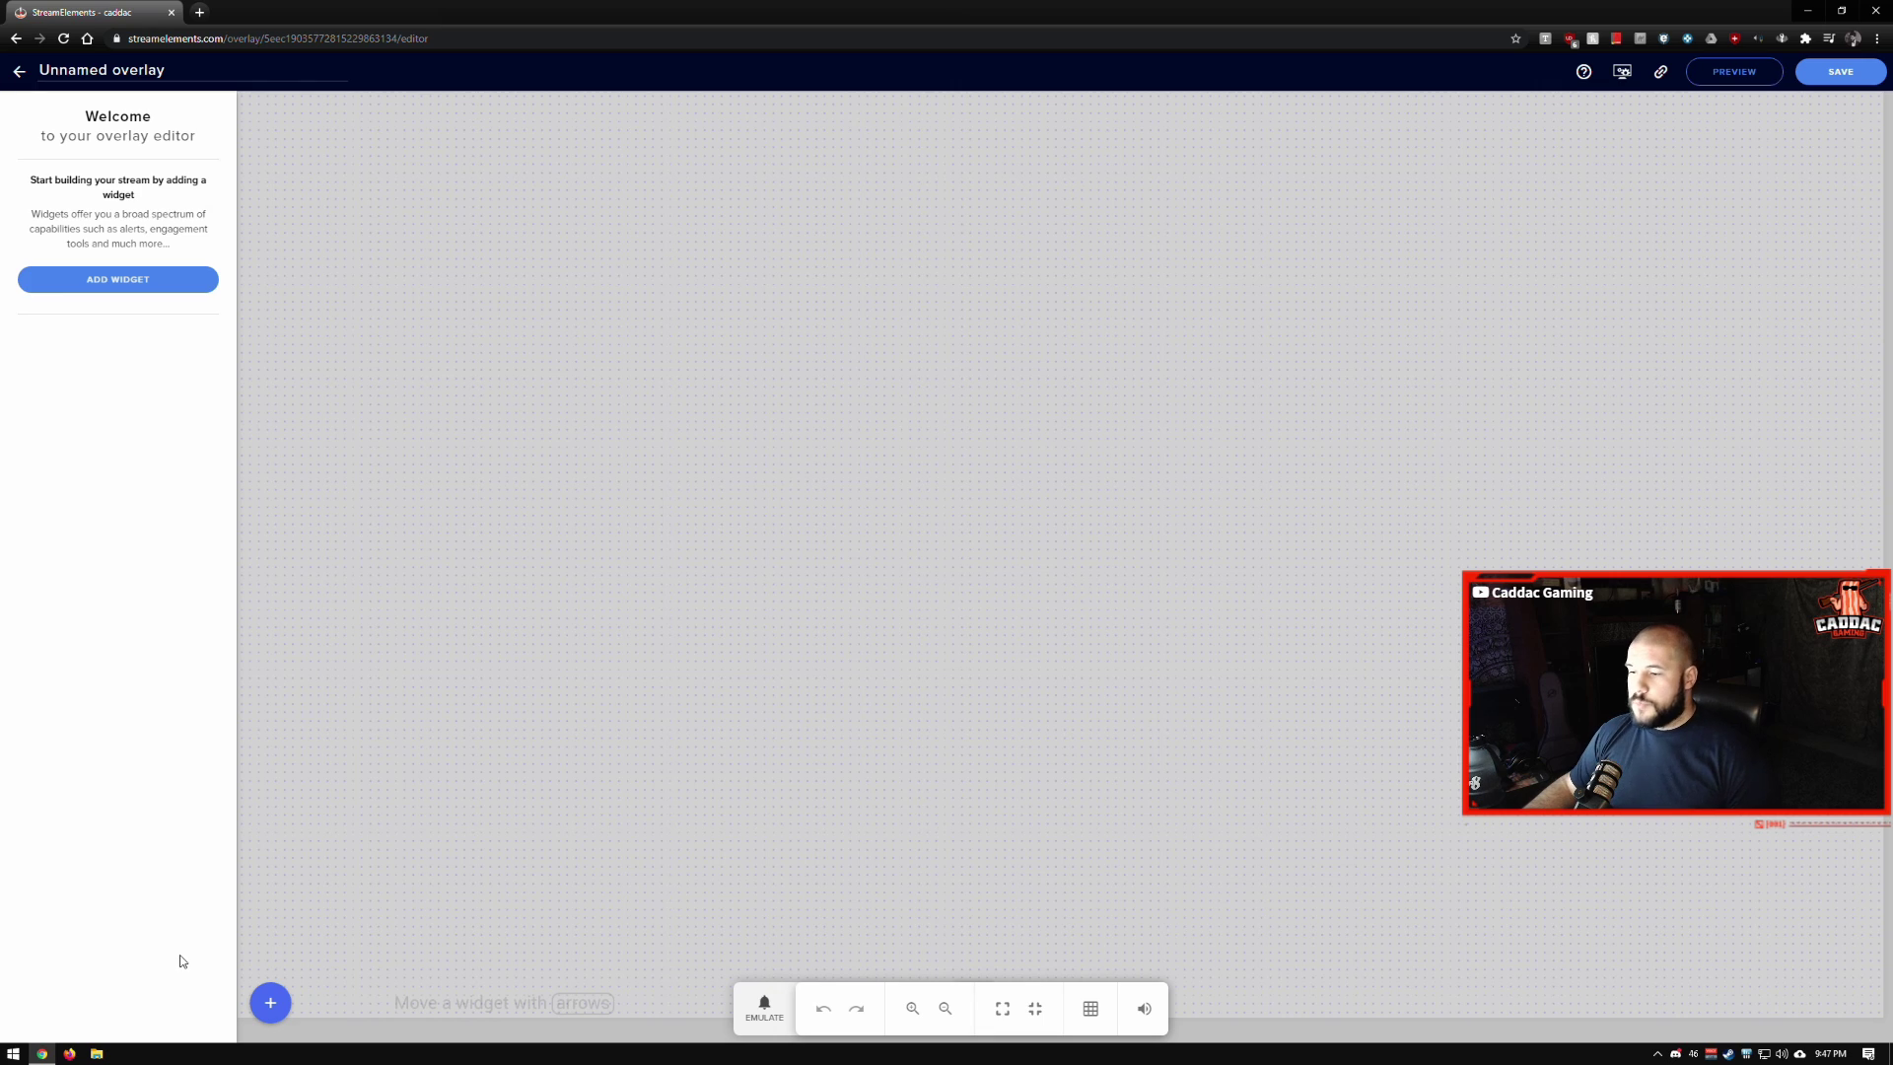
Add an AlertBox widget to the overlay and move it to the upper middle of the canvas.
click(276, 1007)
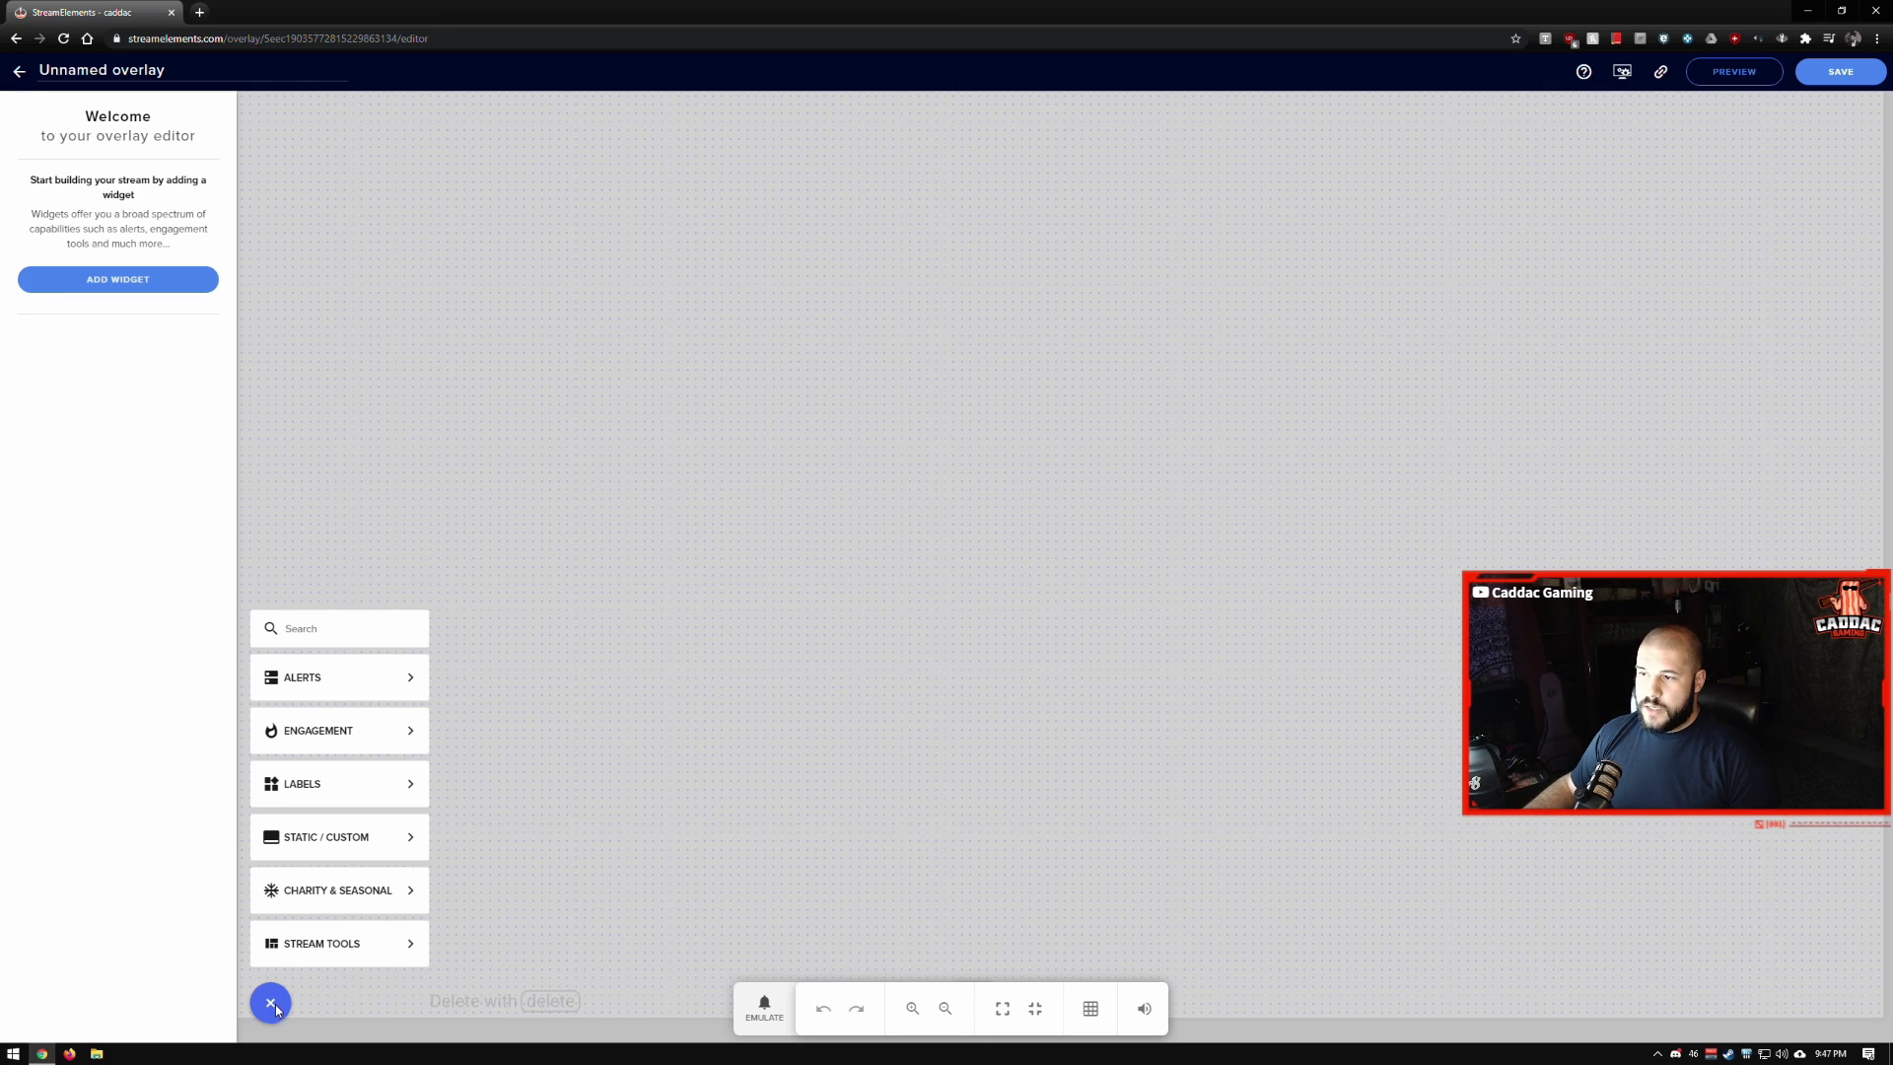
mouse_move(371, 684)
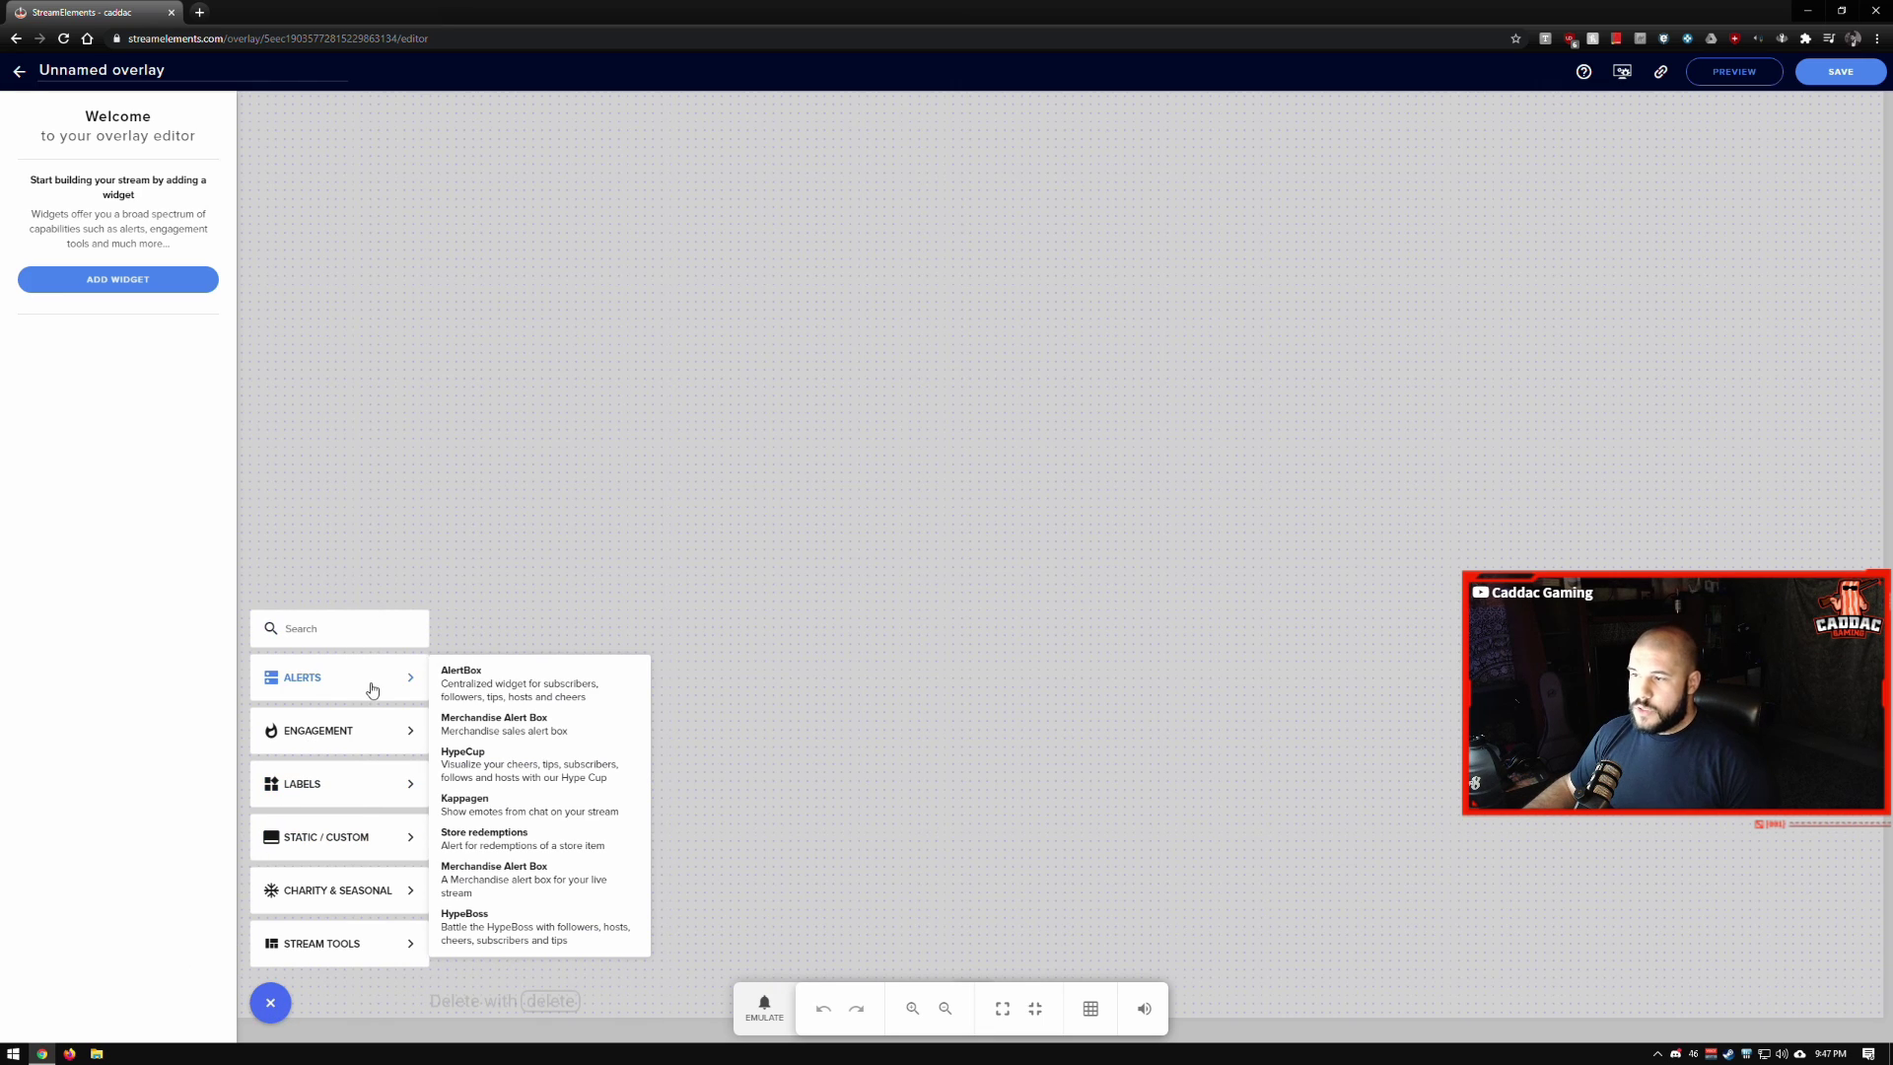
click(533, 690)
drag(511, 355, 879, 432)
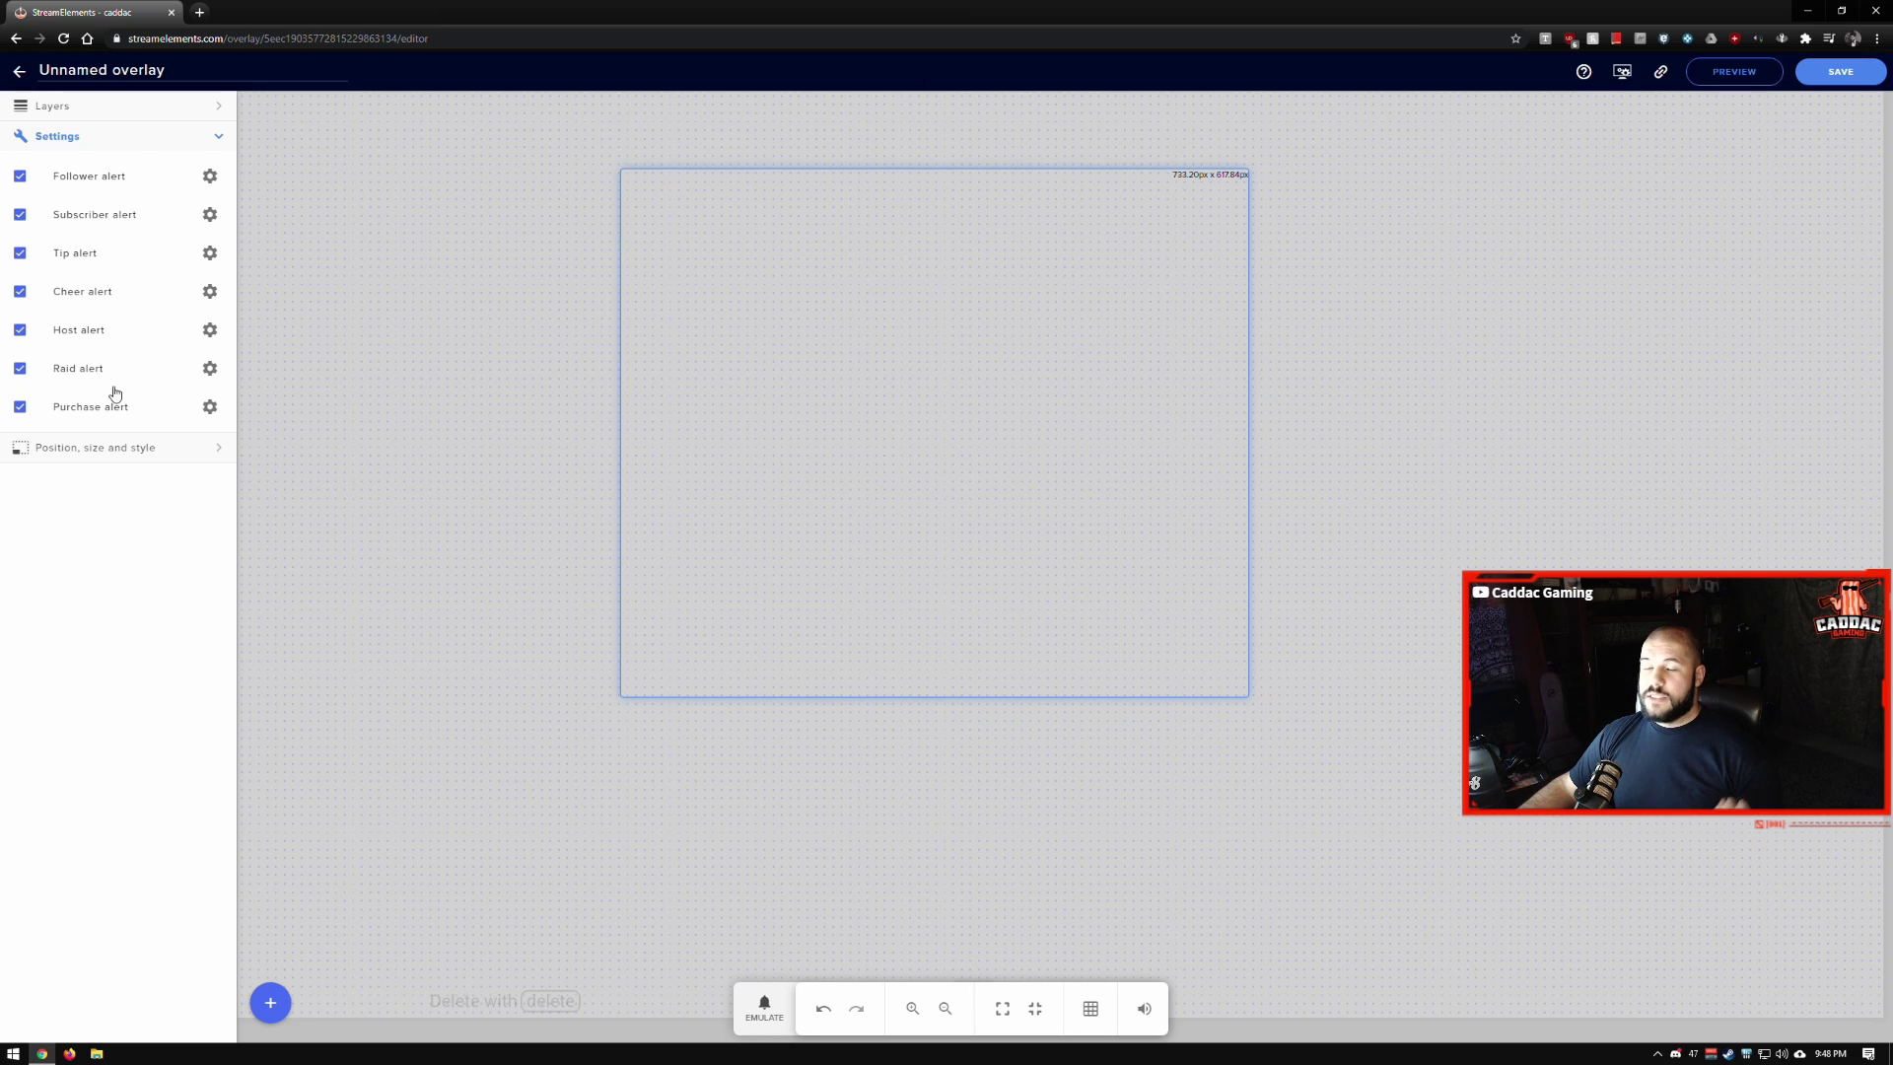
Look through the advanced settings of the follower and subscriber alerts and emulate a follower event.
click(210, 181)
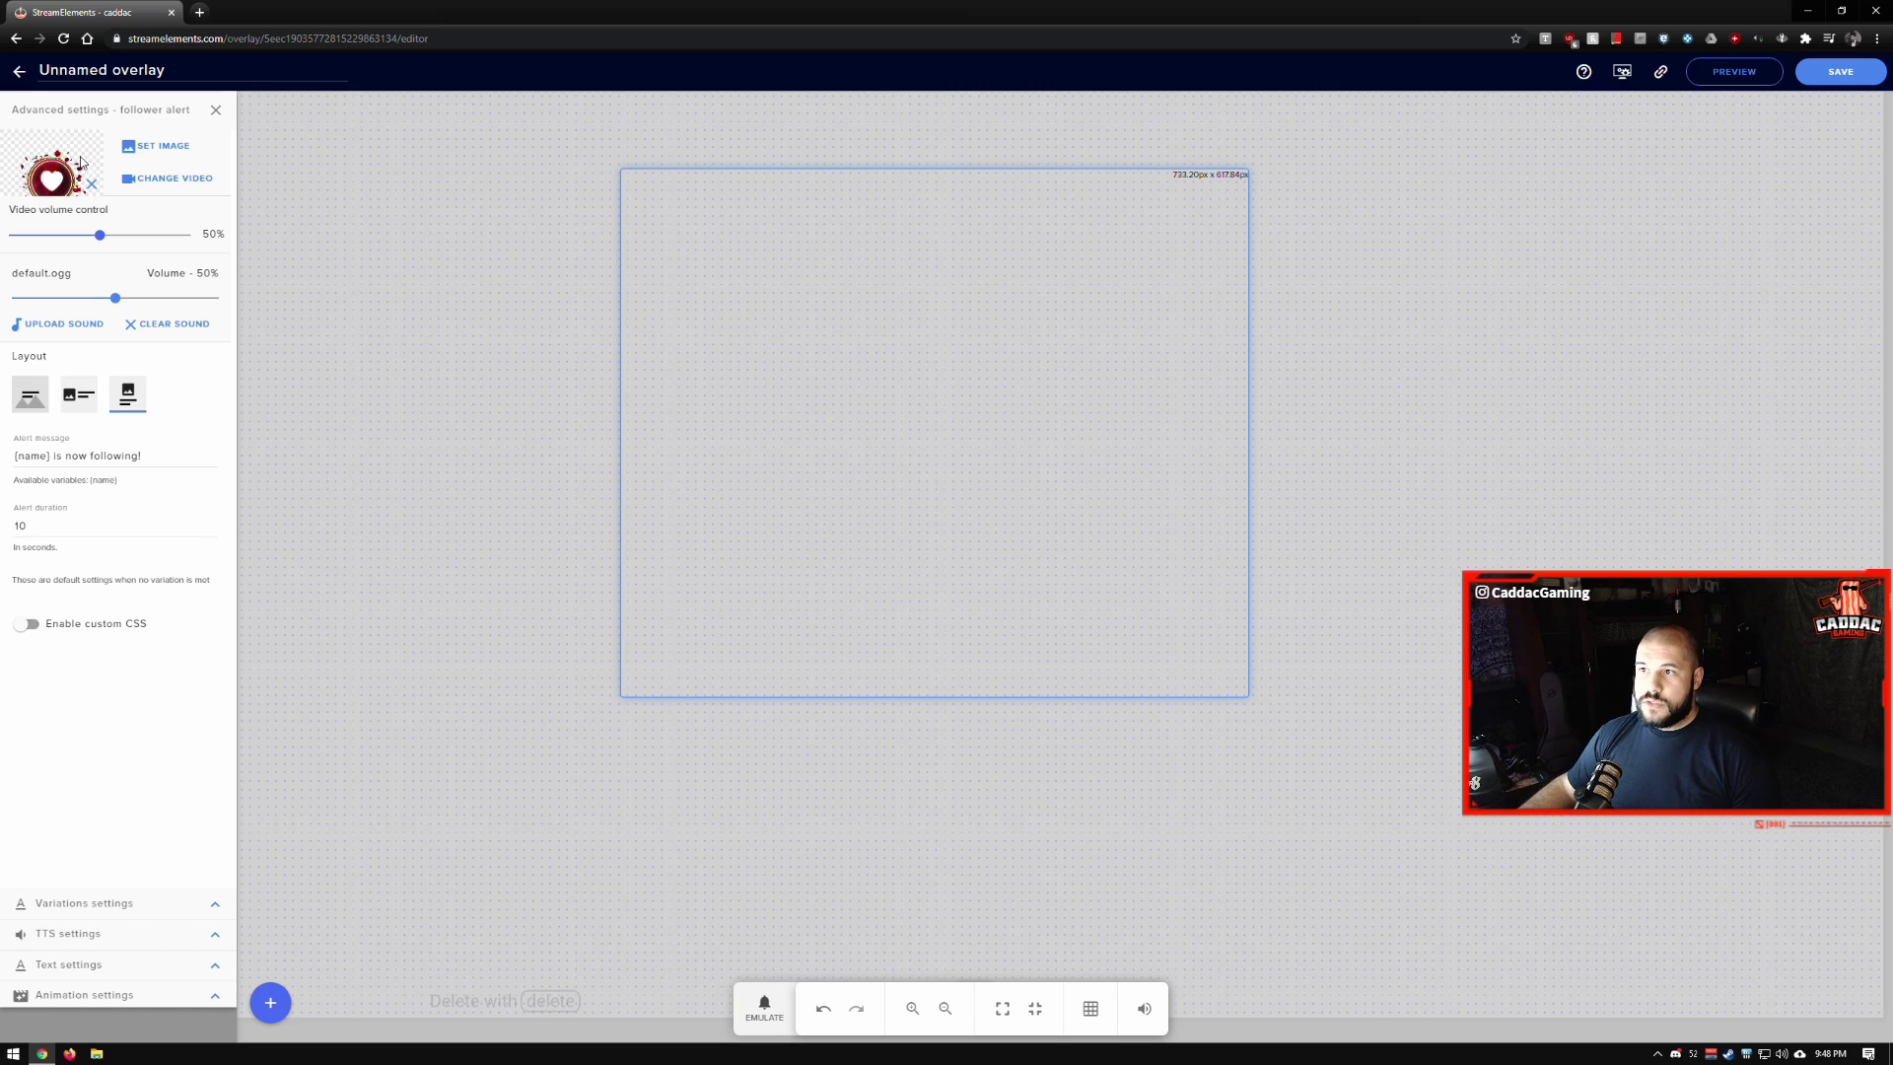
click(218, 110)
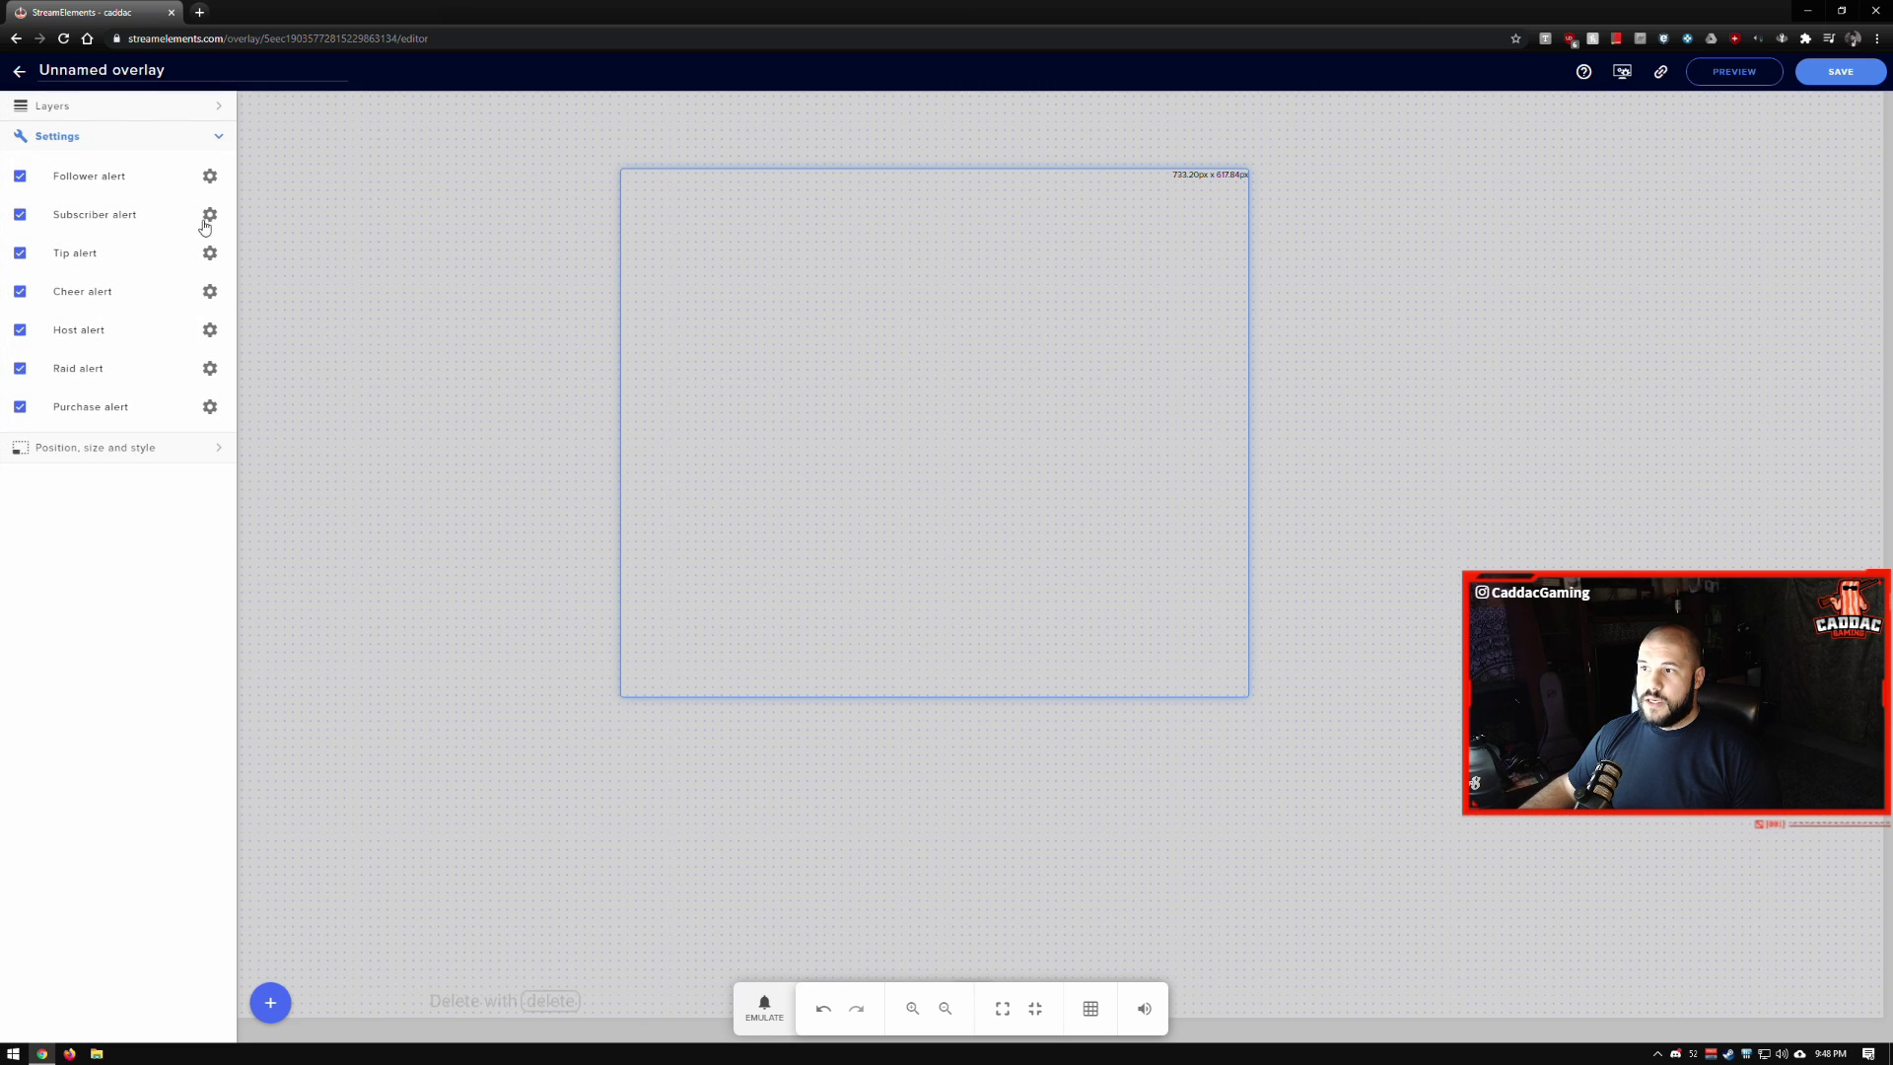
click(86, 229)
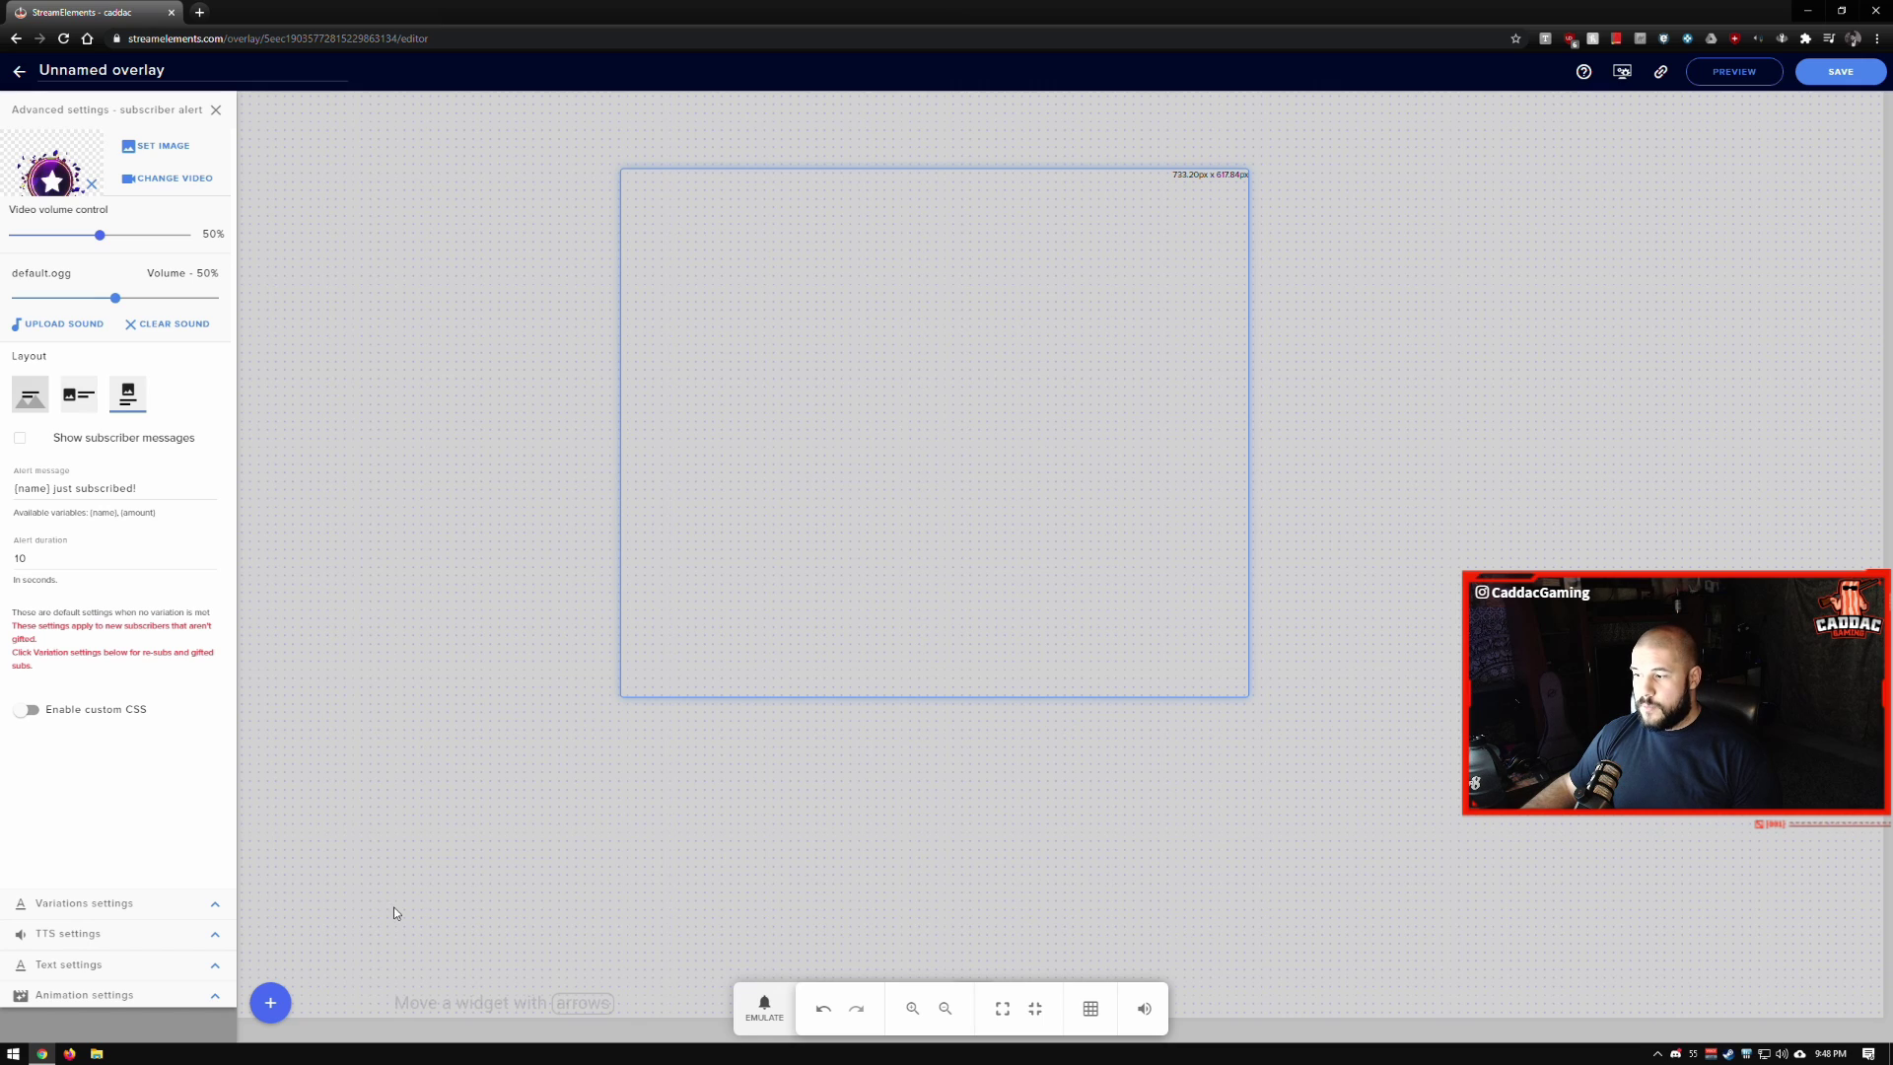
click(771, 1004)
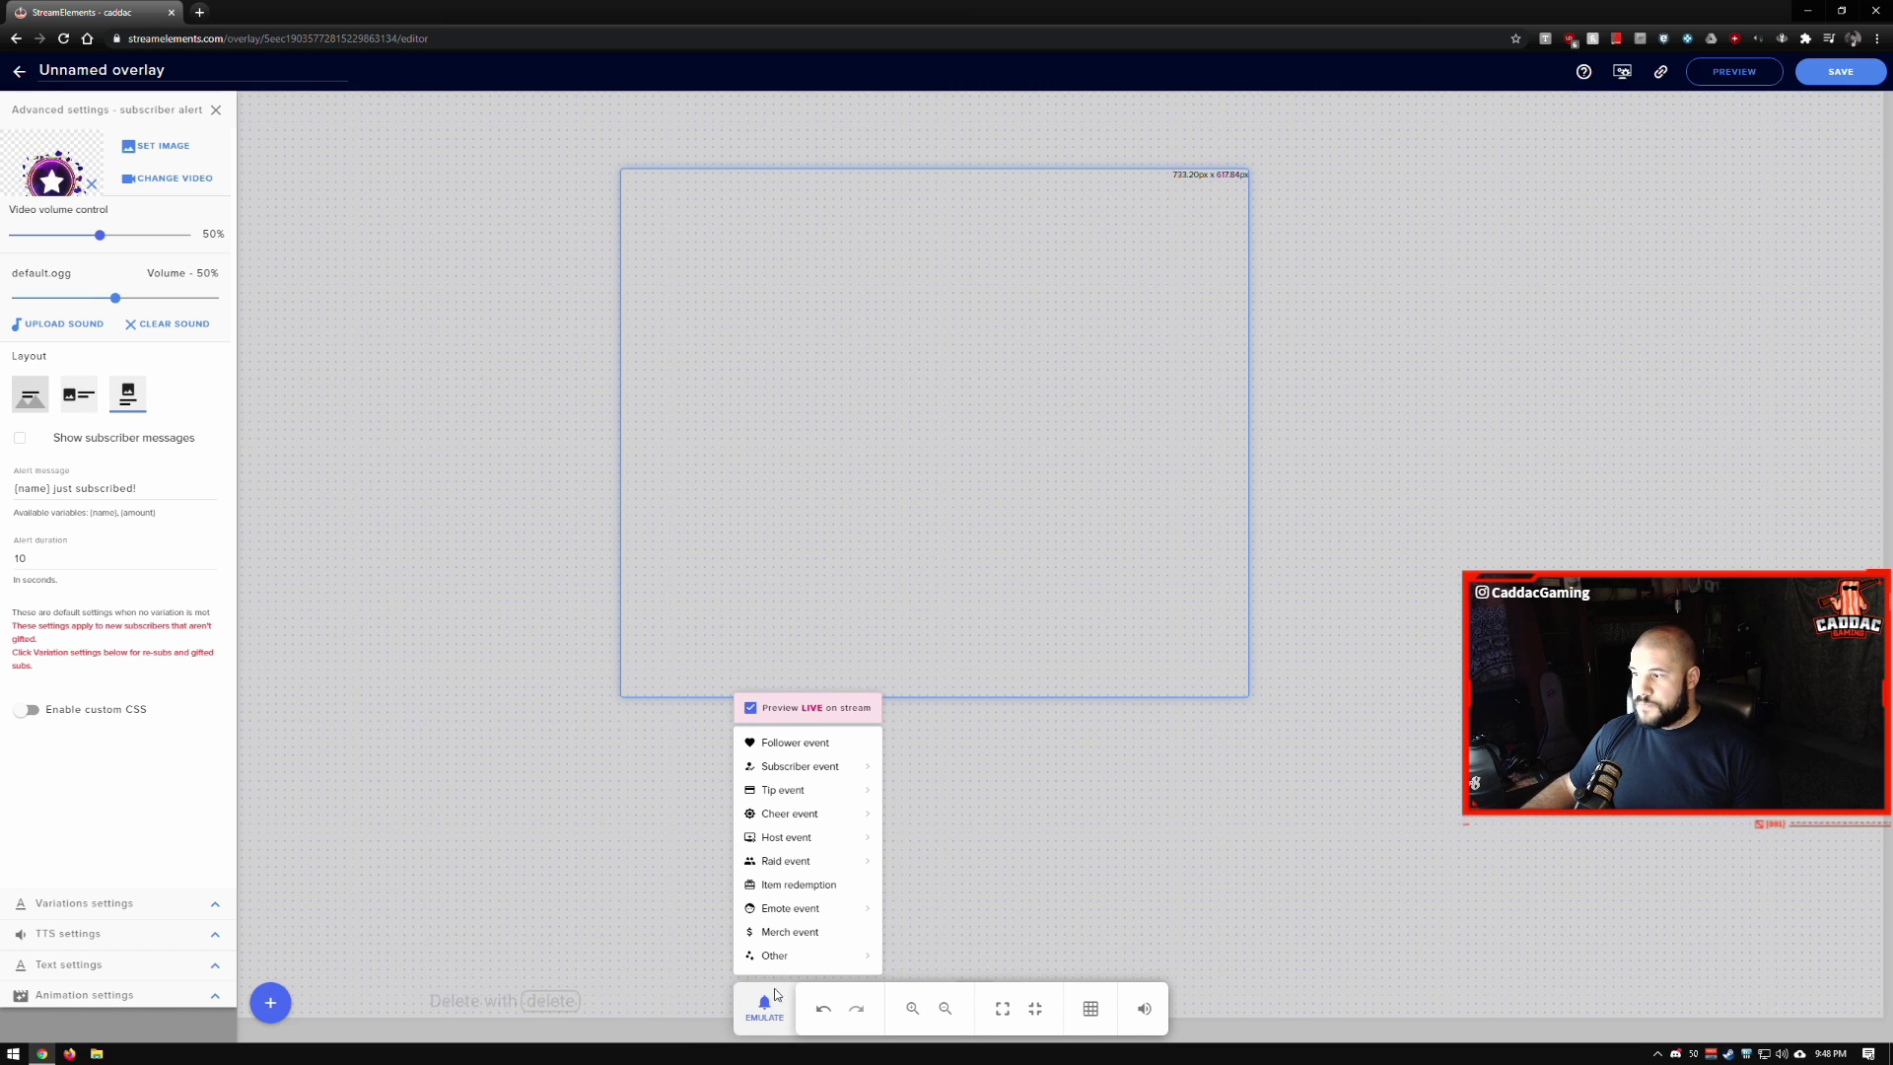
click(836, 751)
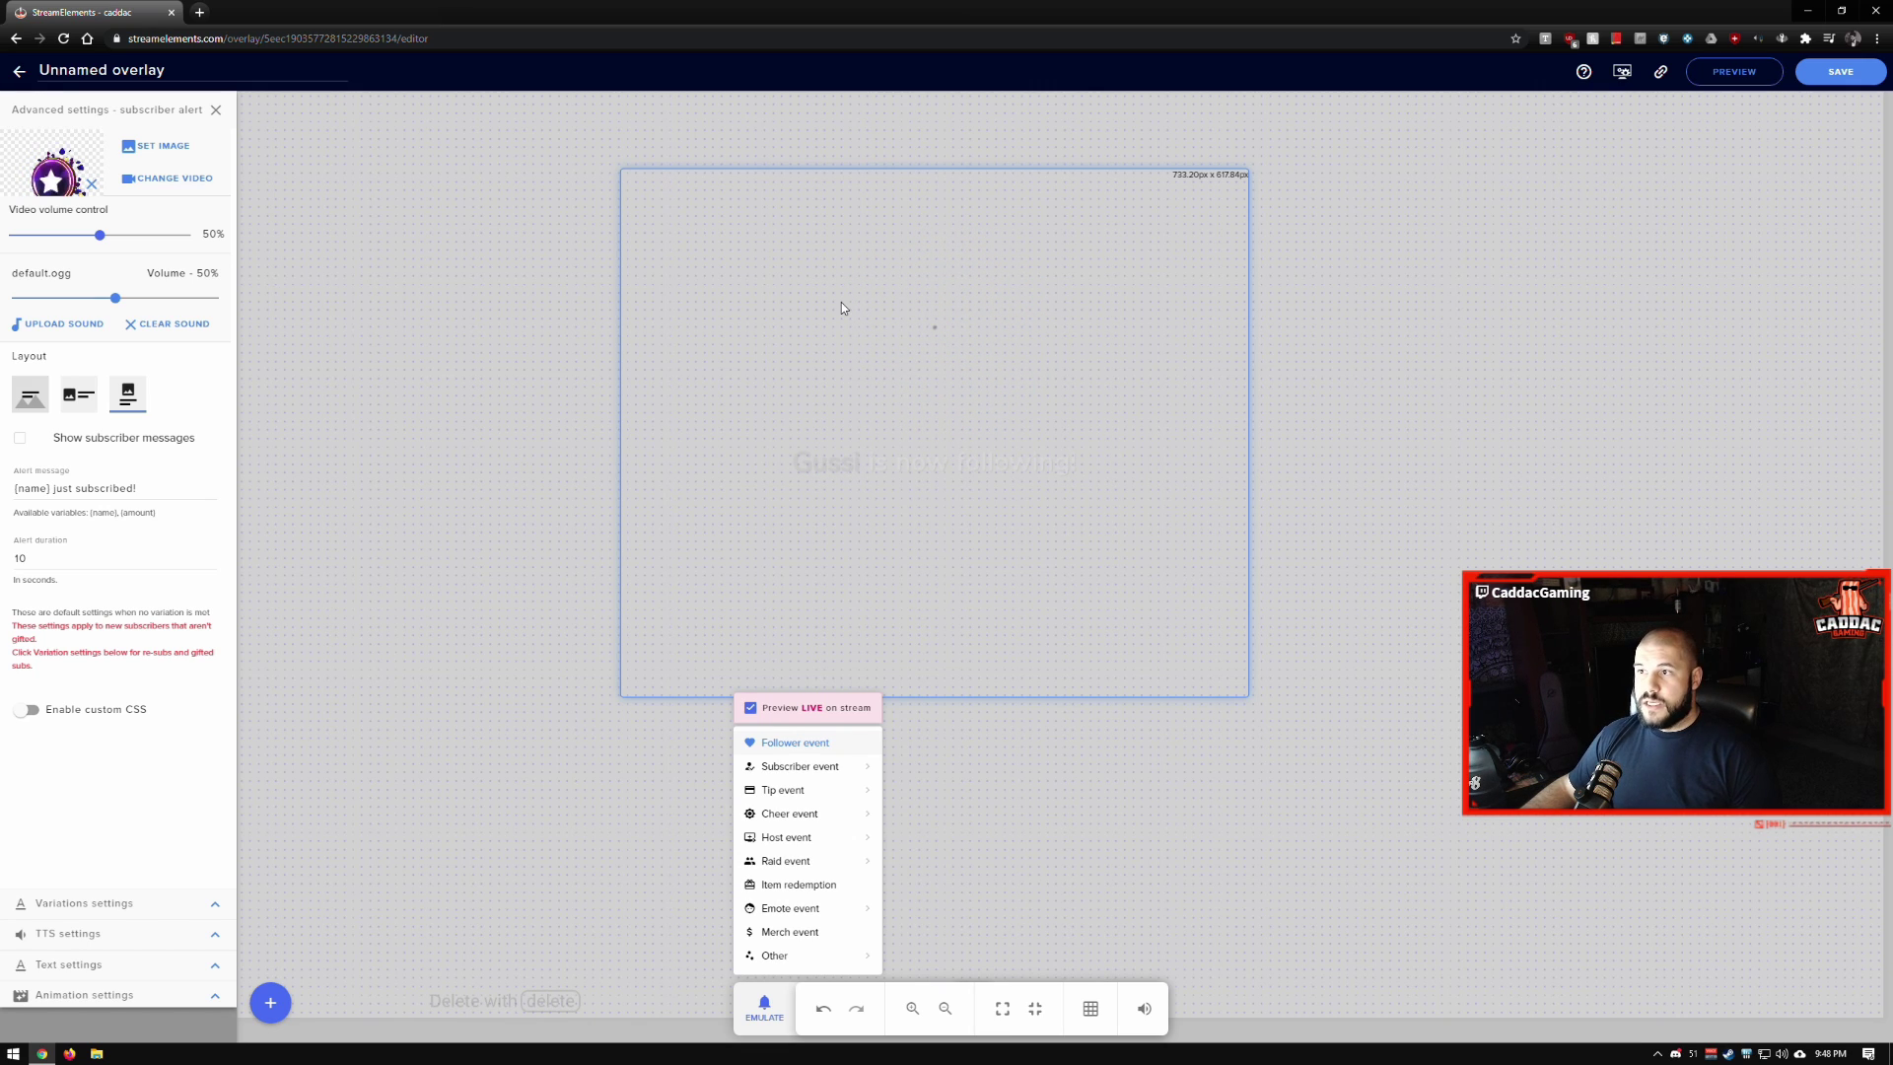
Browse the video library for the subscriber alert and examine the name variable and wording of its alert message.
click(176, 180)
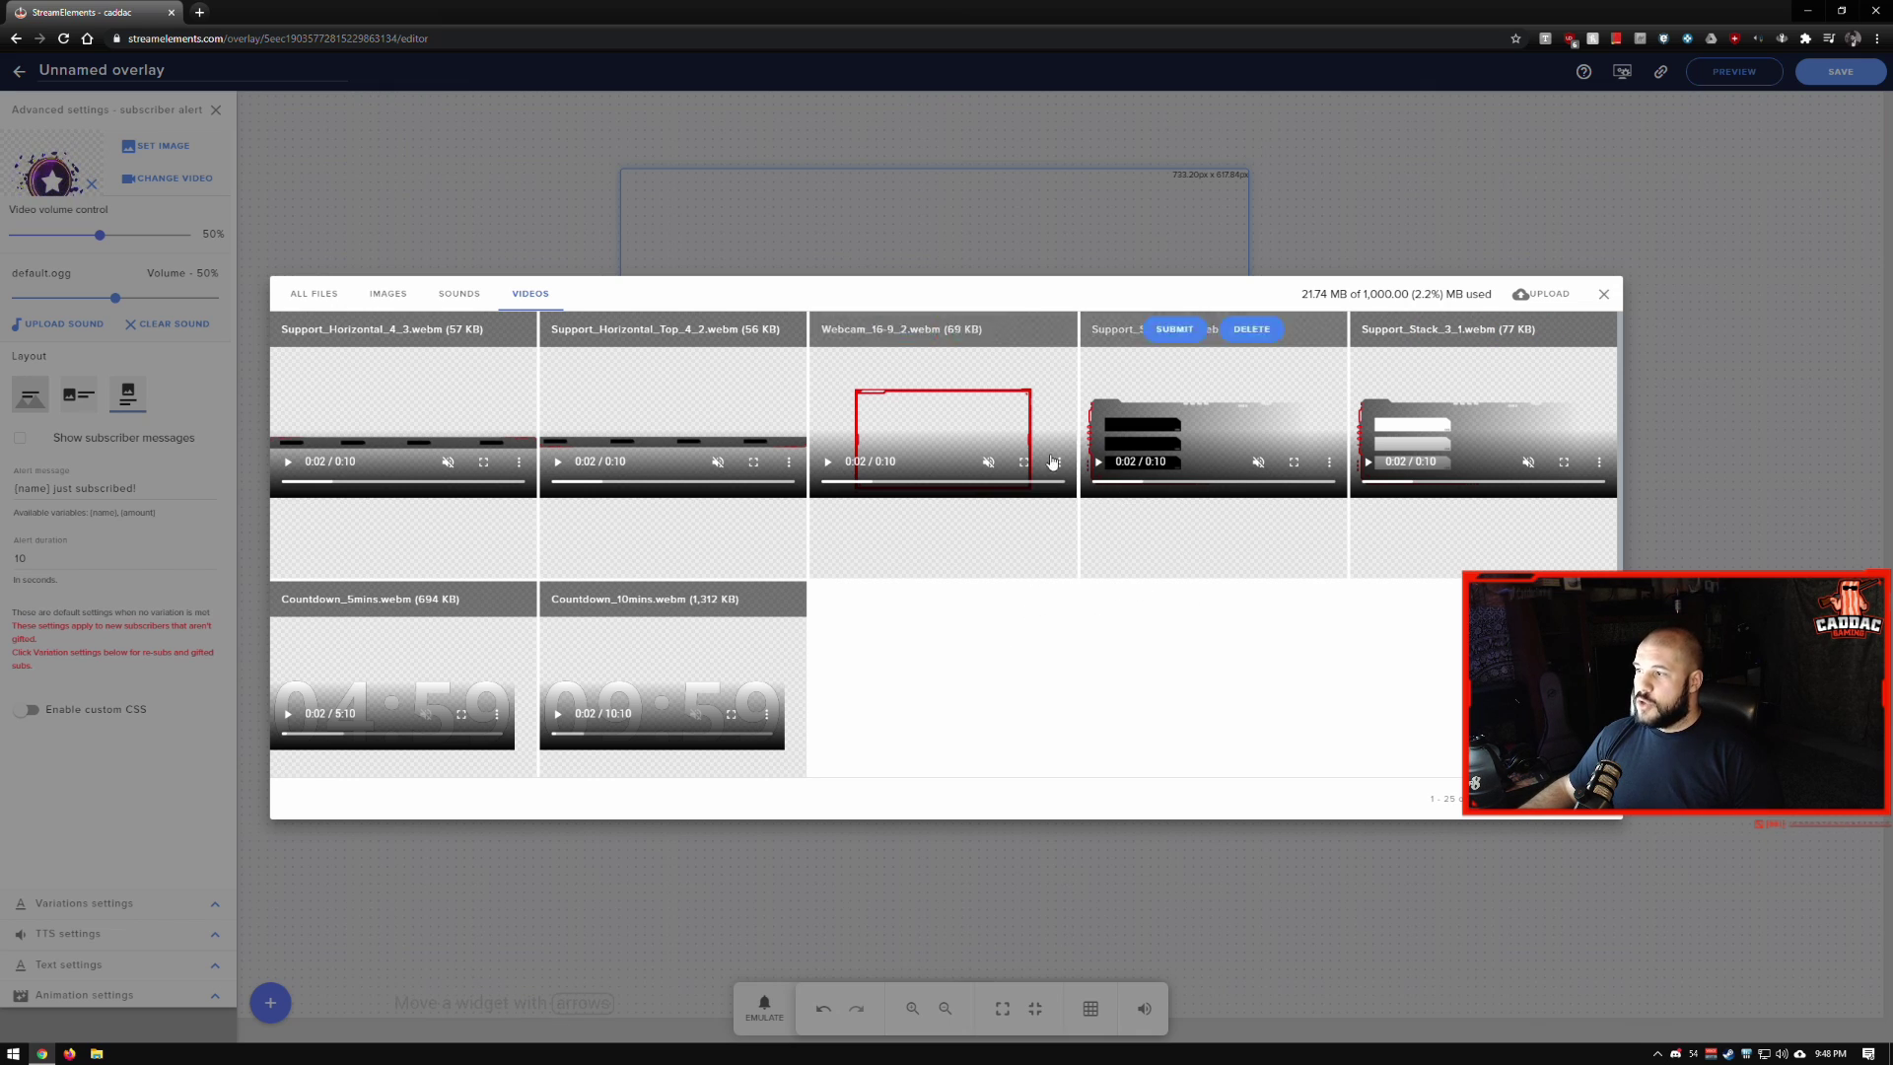
click(1605, 293)
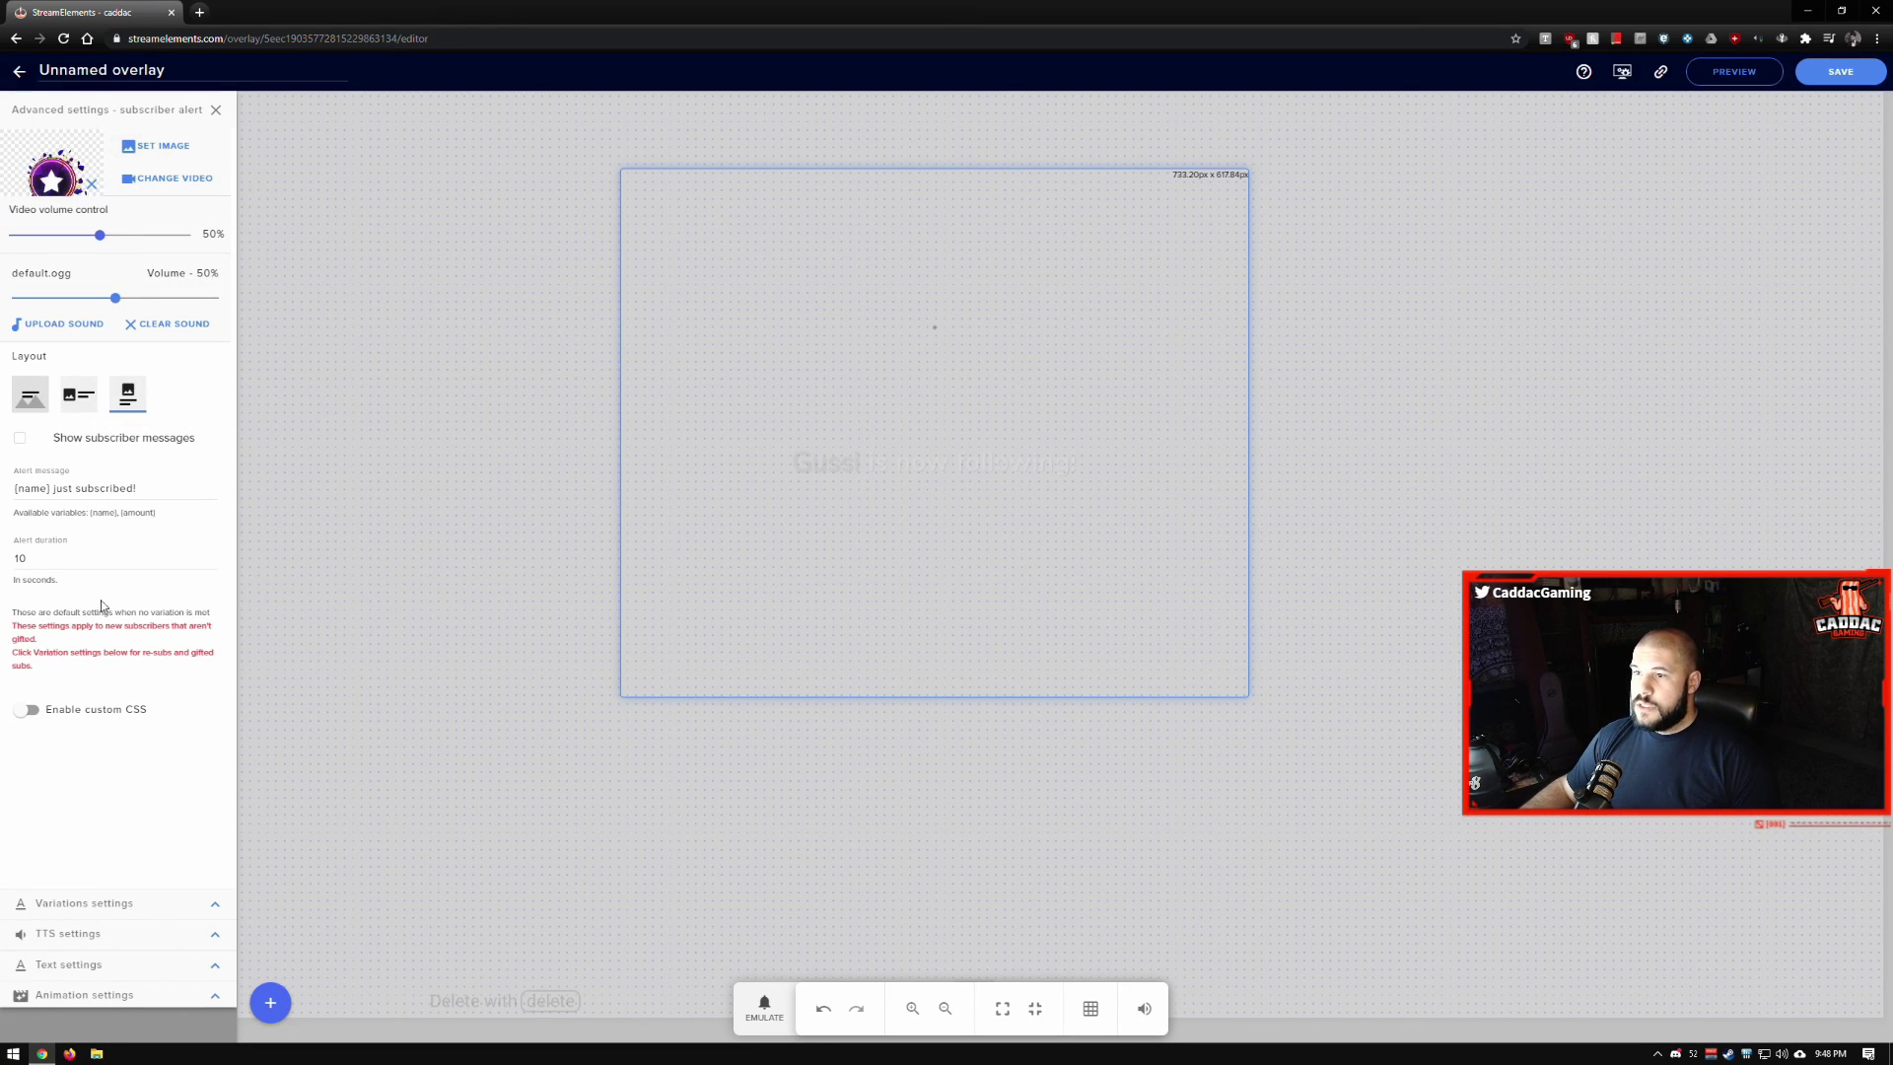
drag(54, 490, 12, 493)
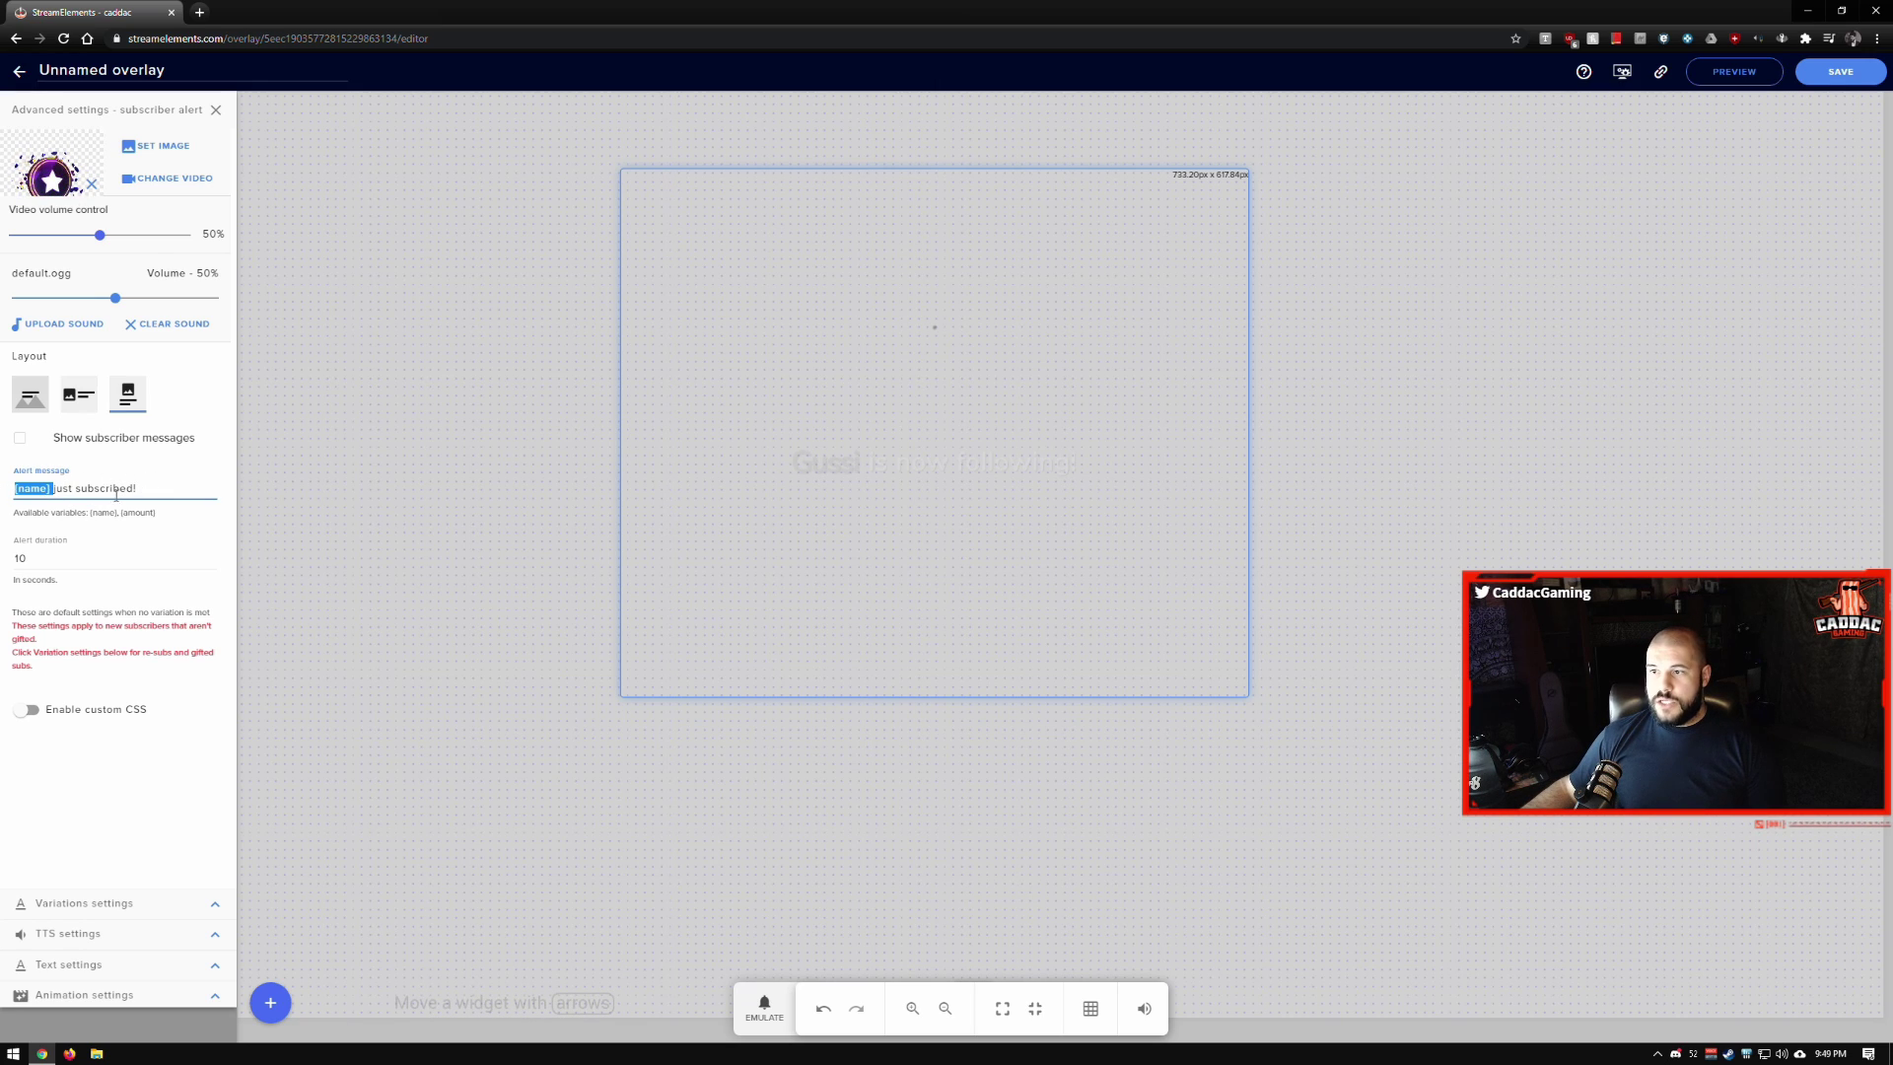
drag(56, 490, 156, 490)
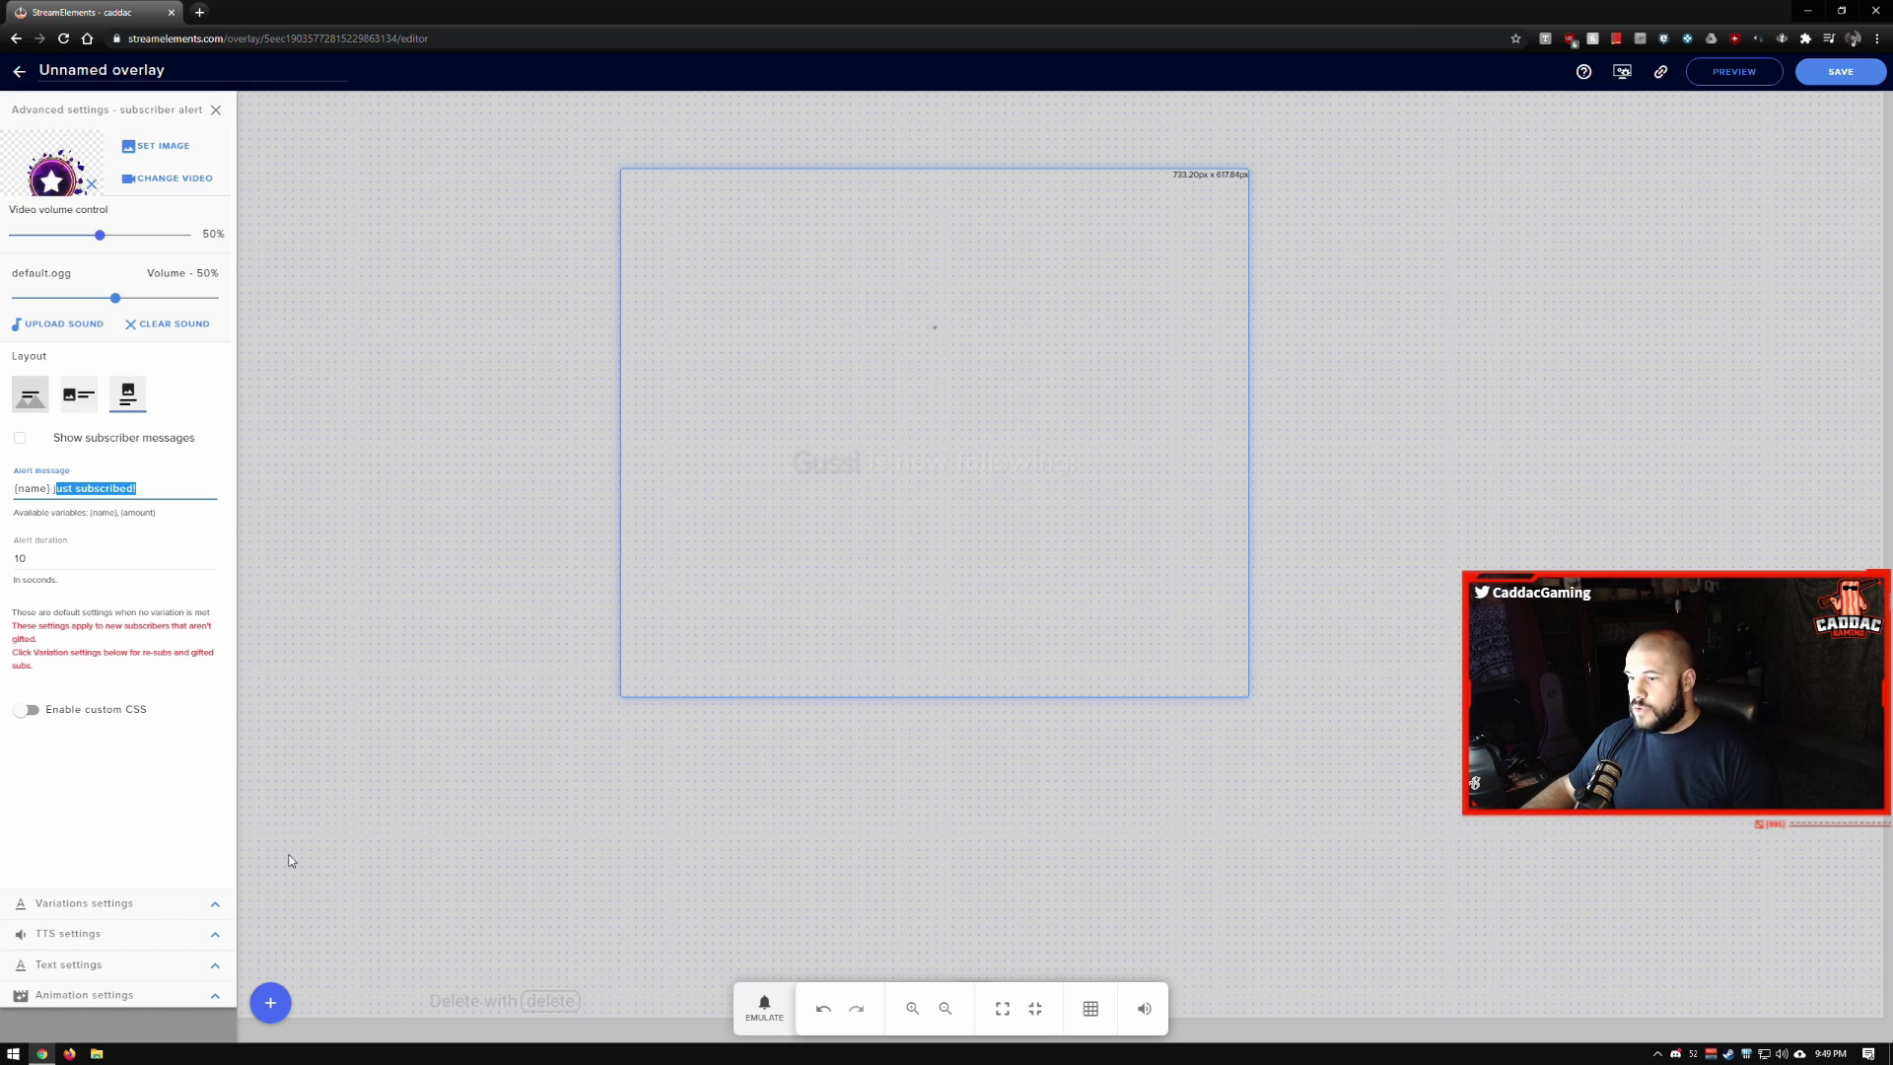
Preview the subscriber alert's Resubscriber, Subscriber gift and Community gifts variations.
click(214, 909)
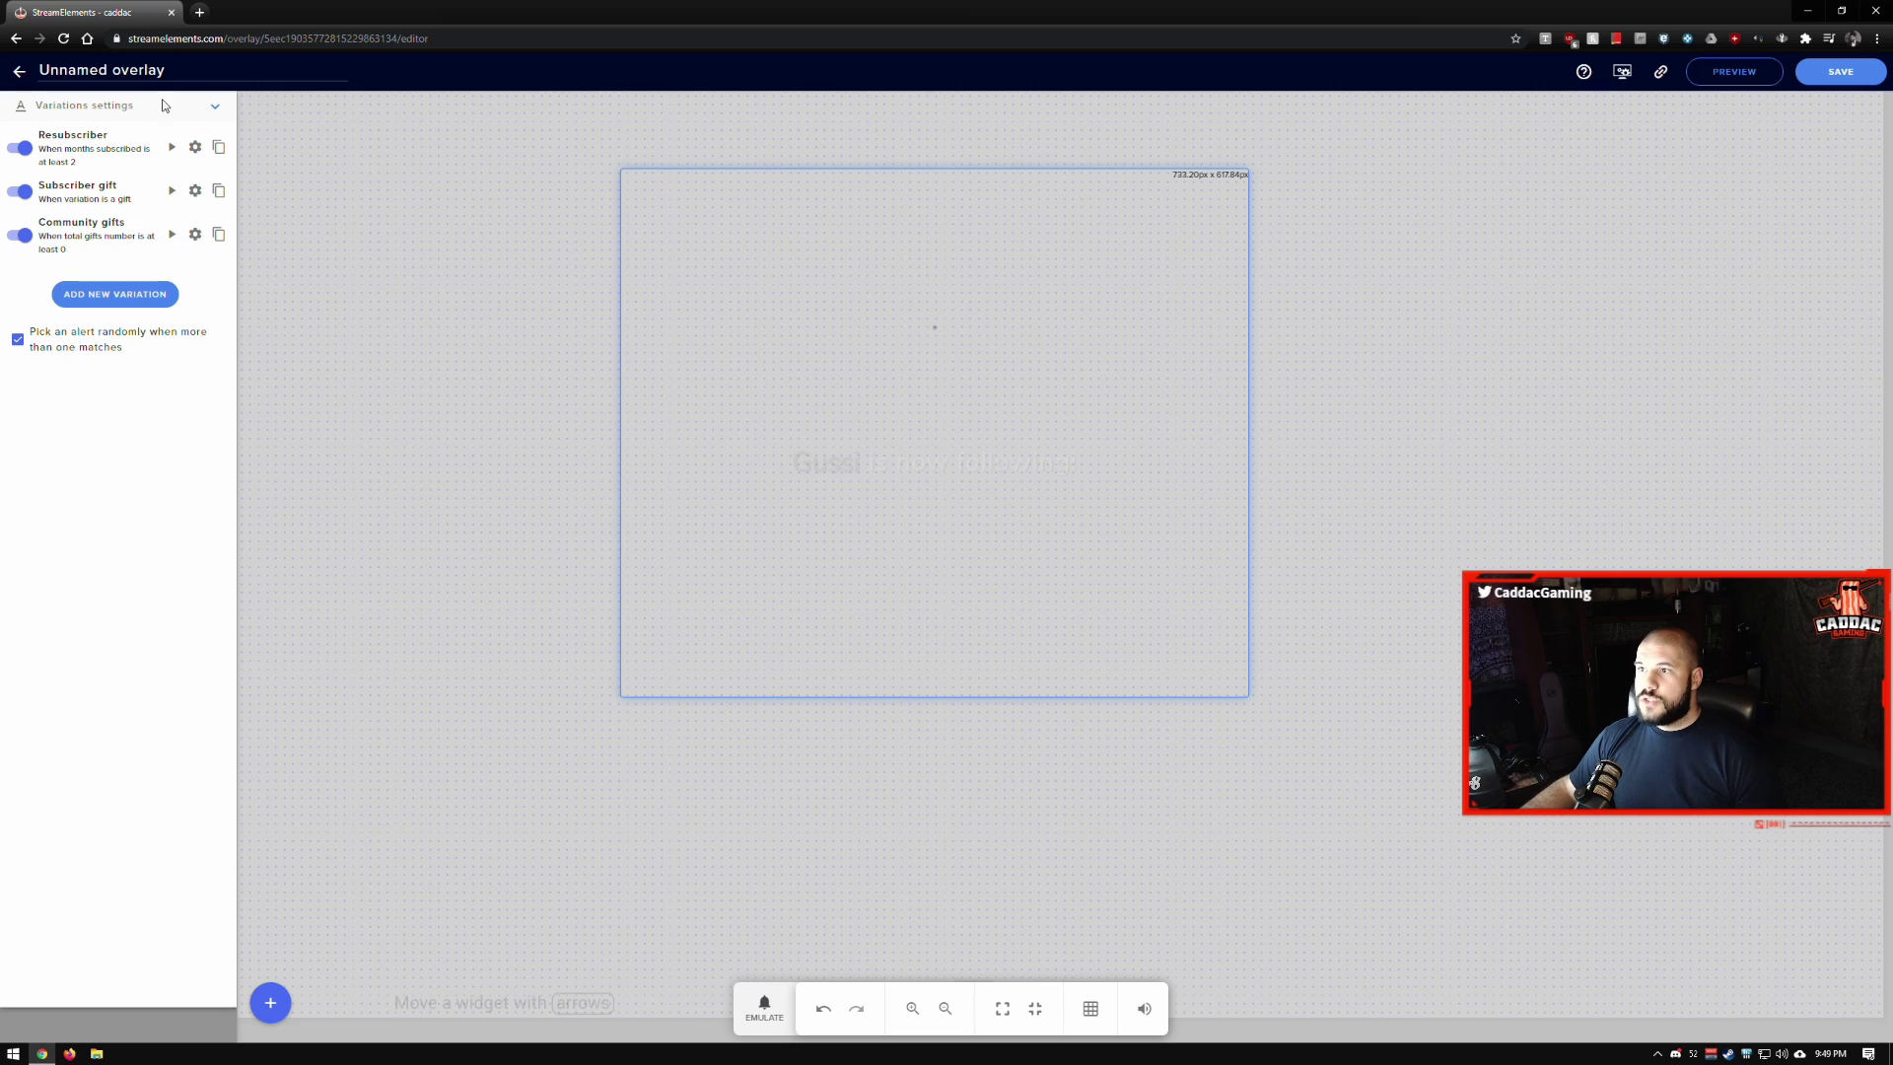
click(176, 150)
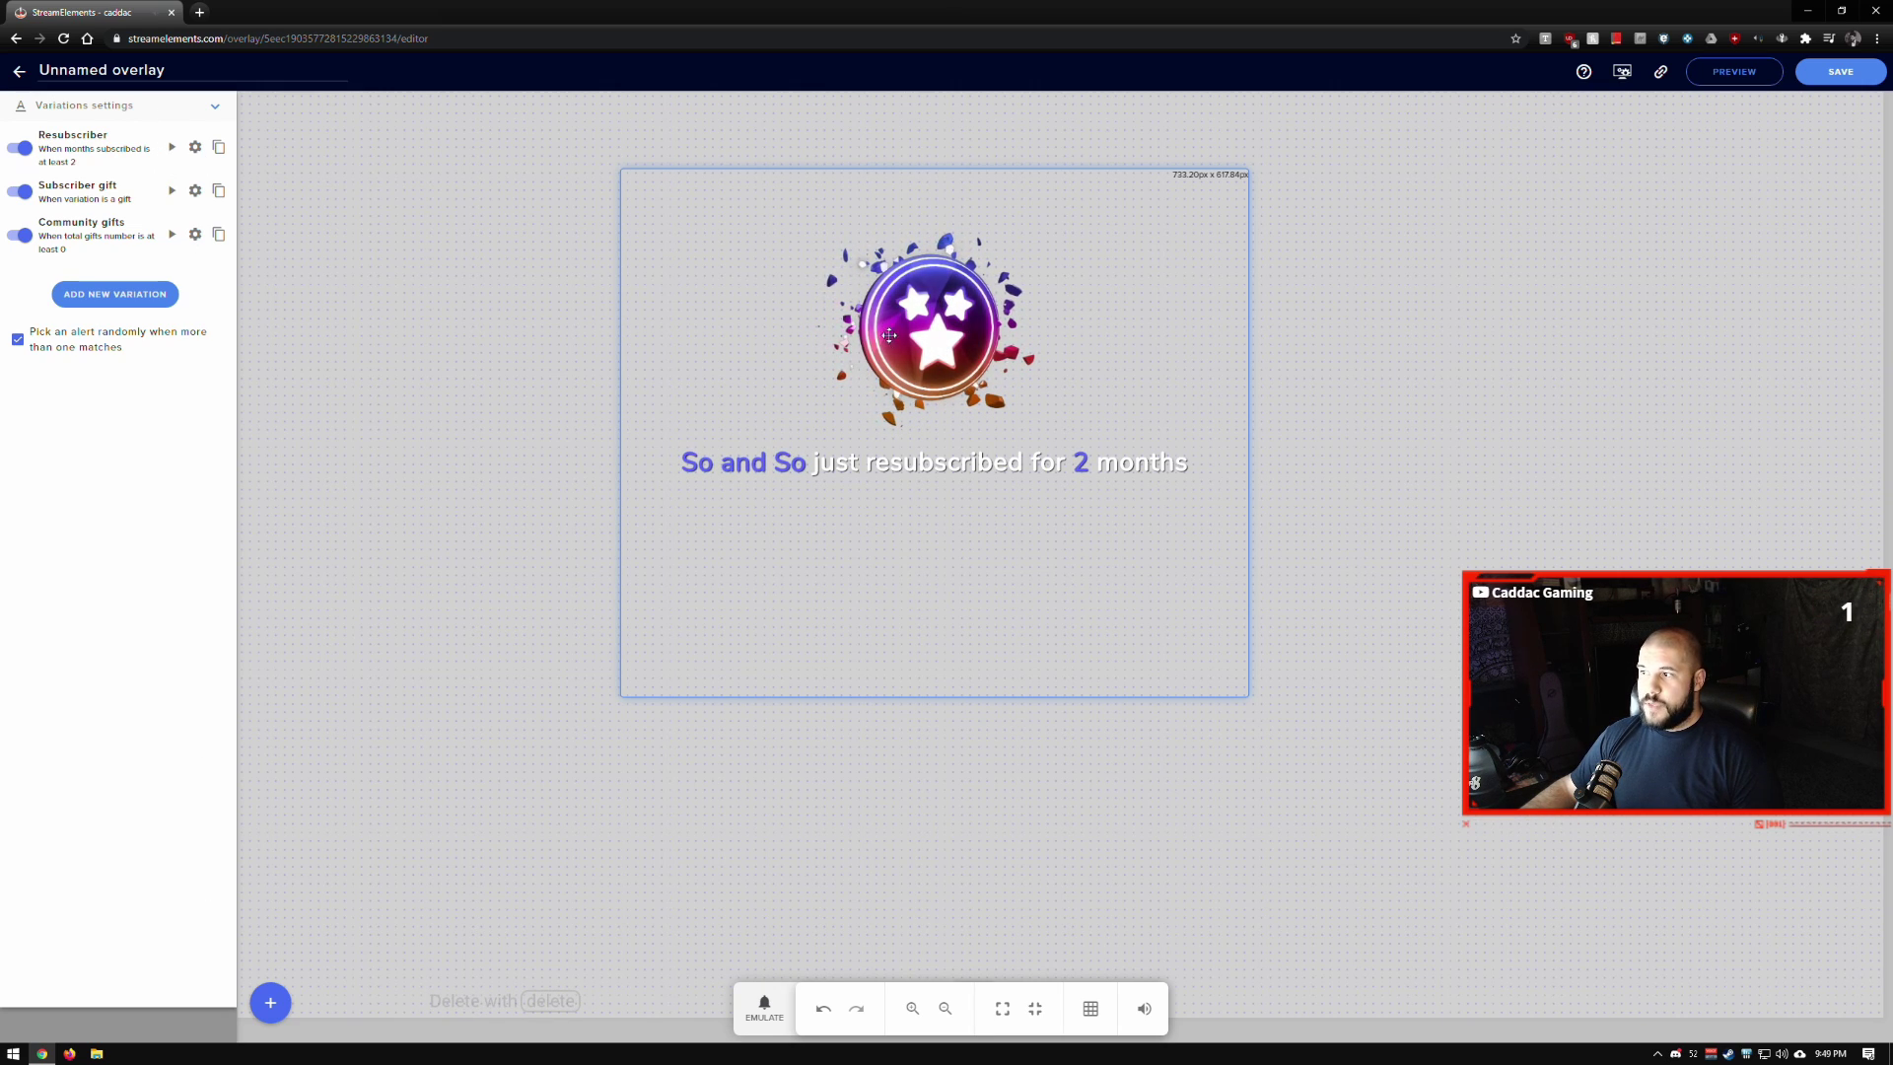
click(171, 192)
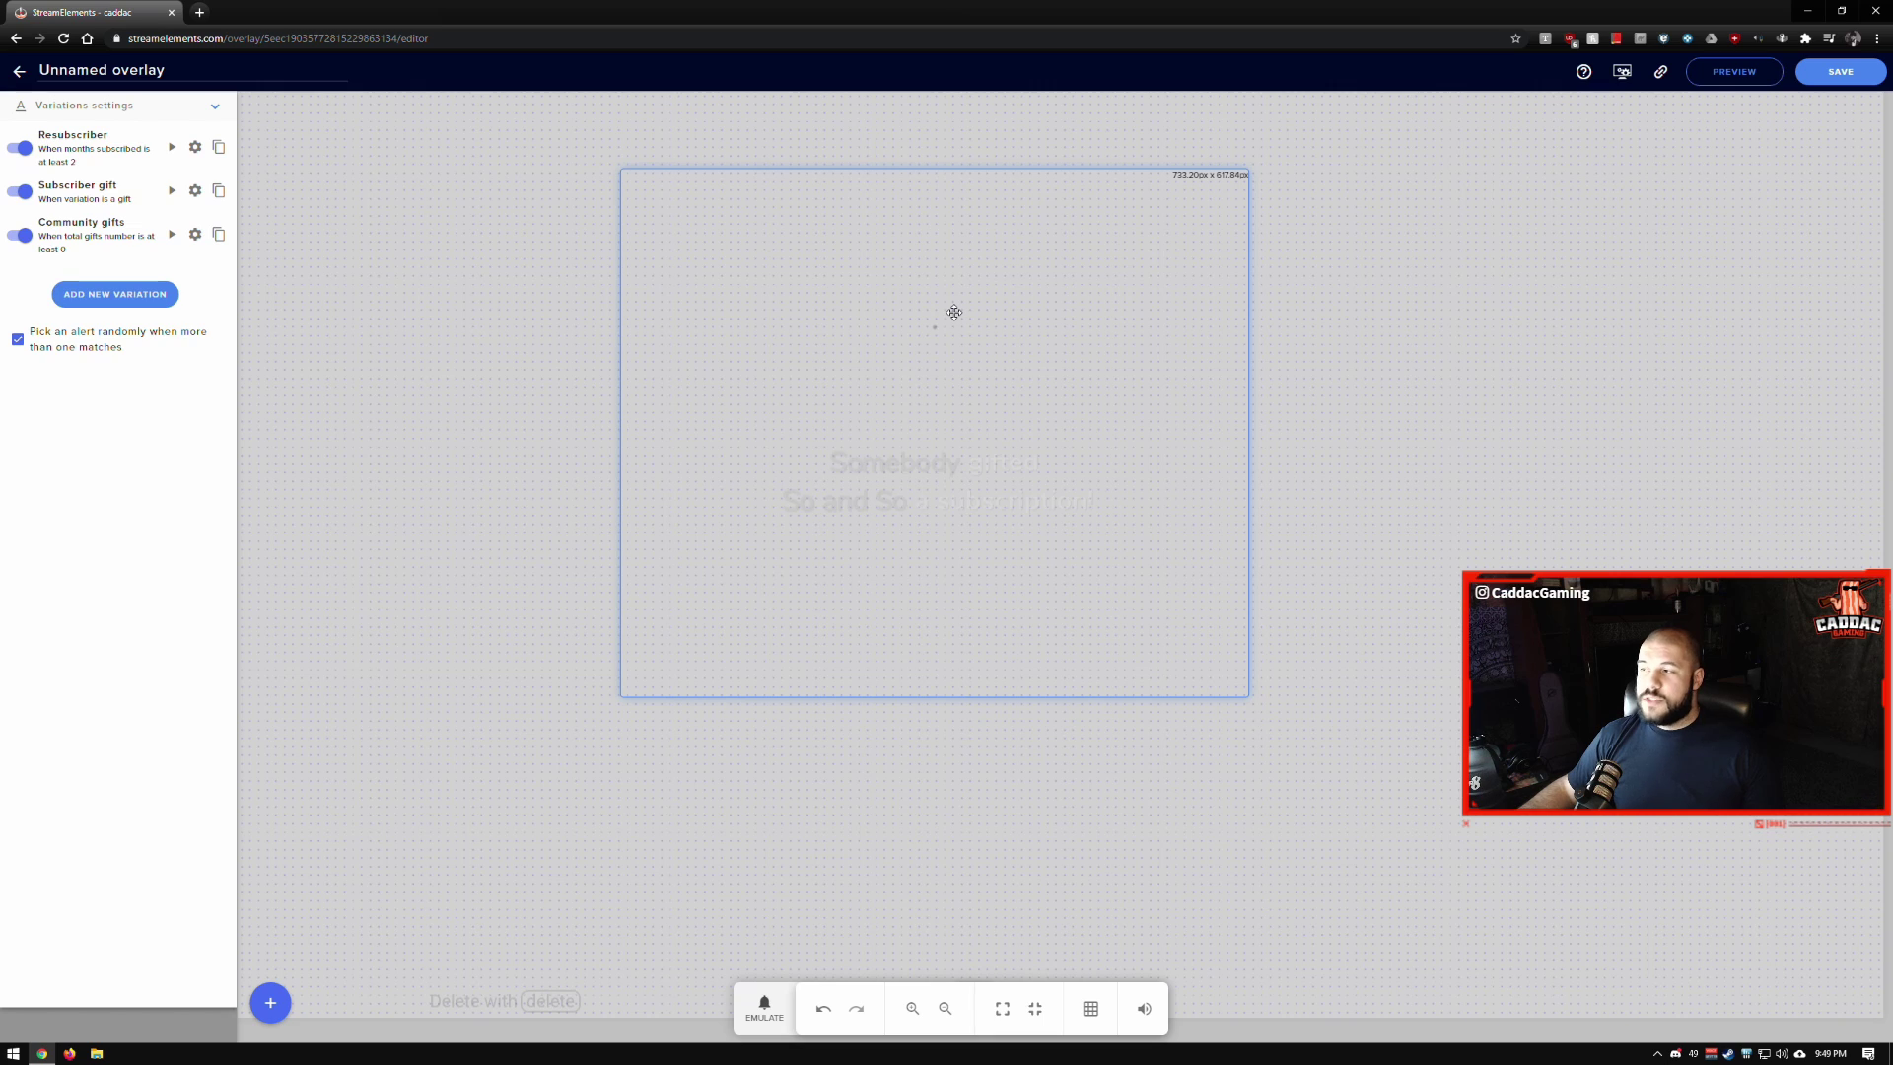
click(172, 234)
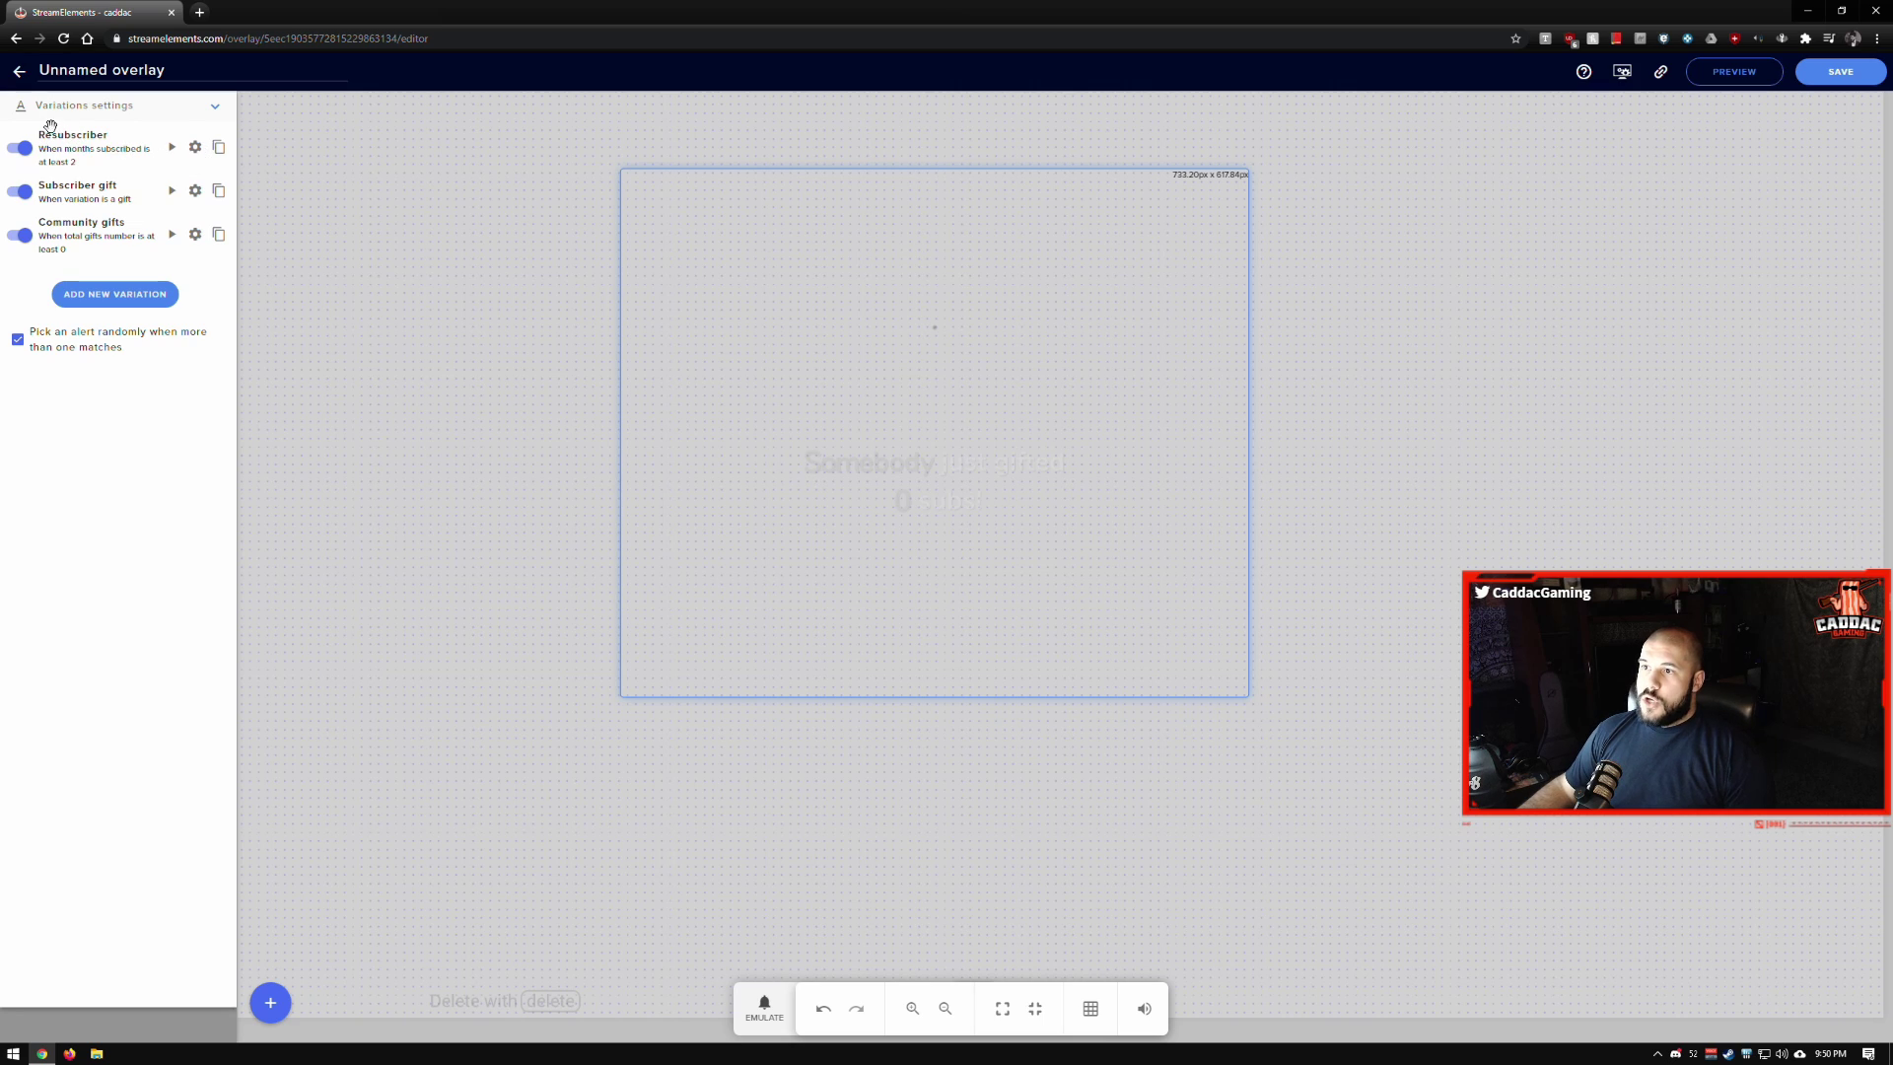
click(218, 110)
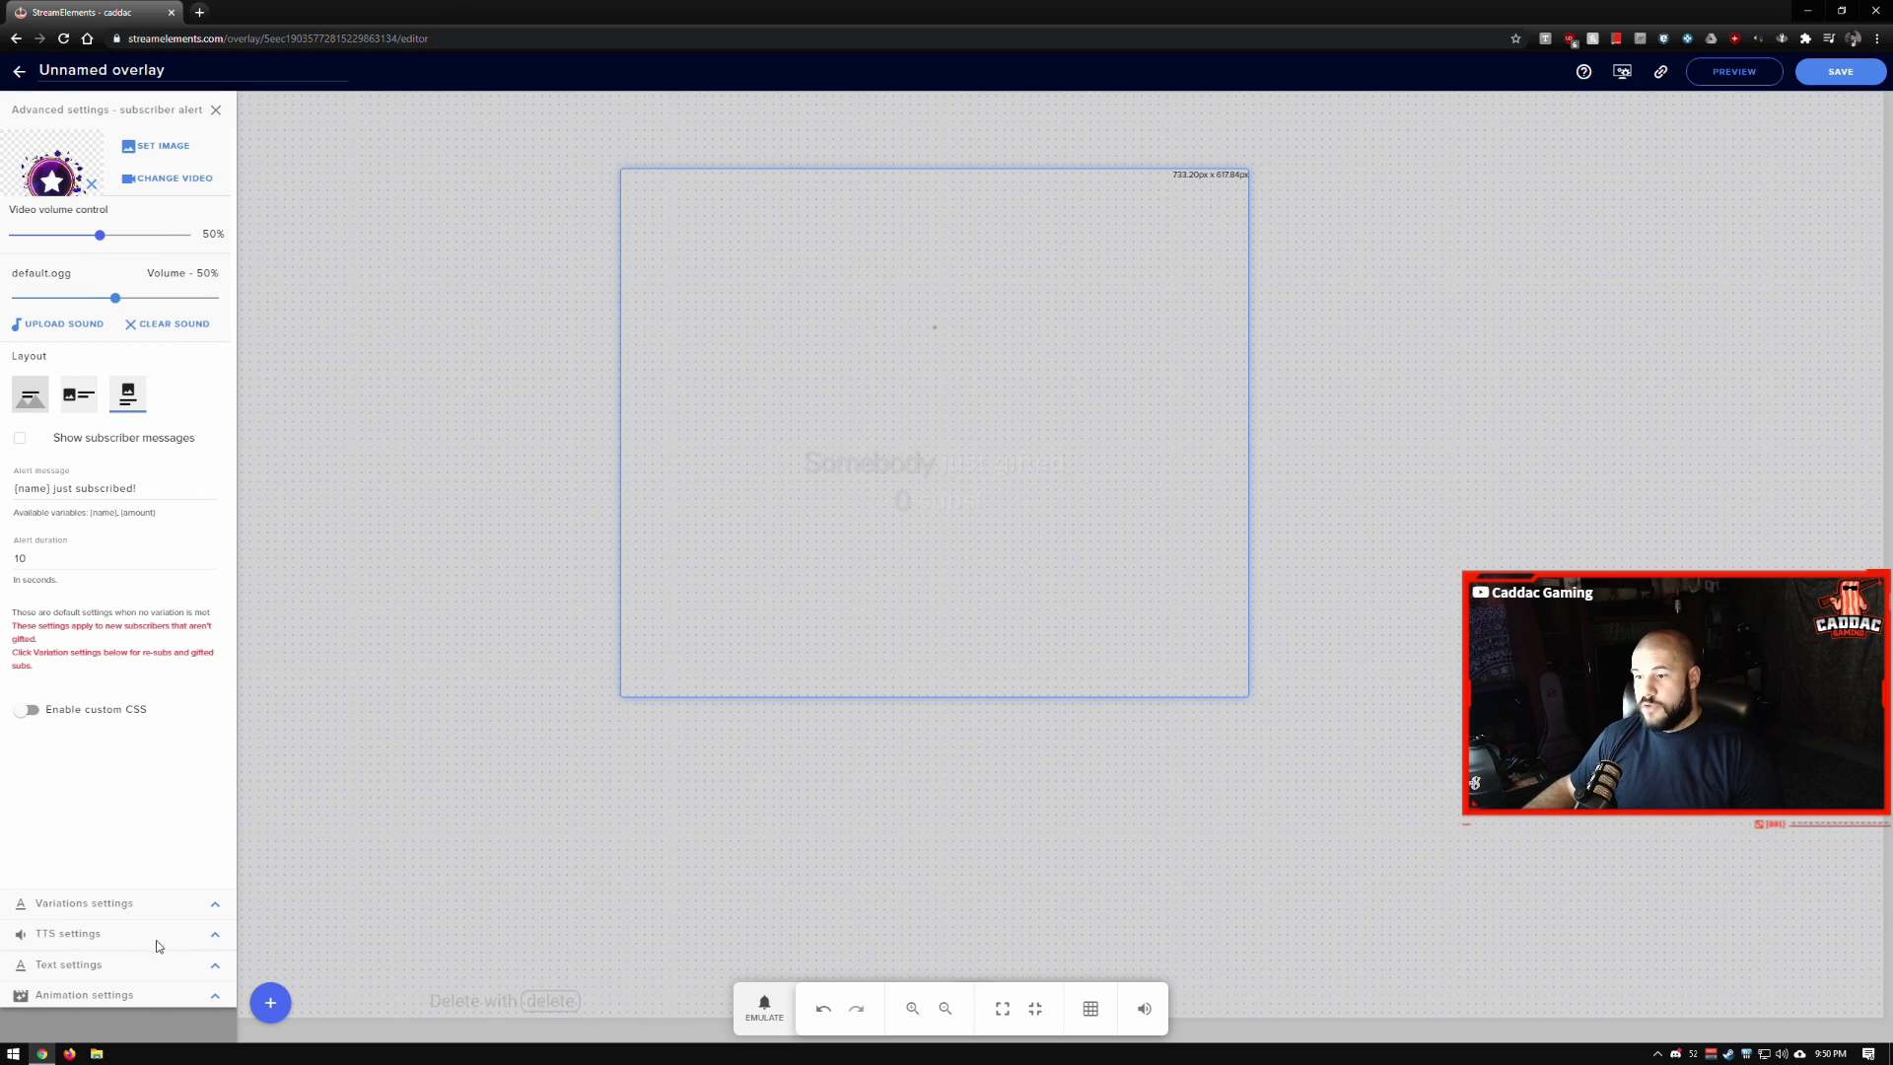
Review the subscriber alert's text-to-speech settings and return to the list of alerts.
click(215, 935)
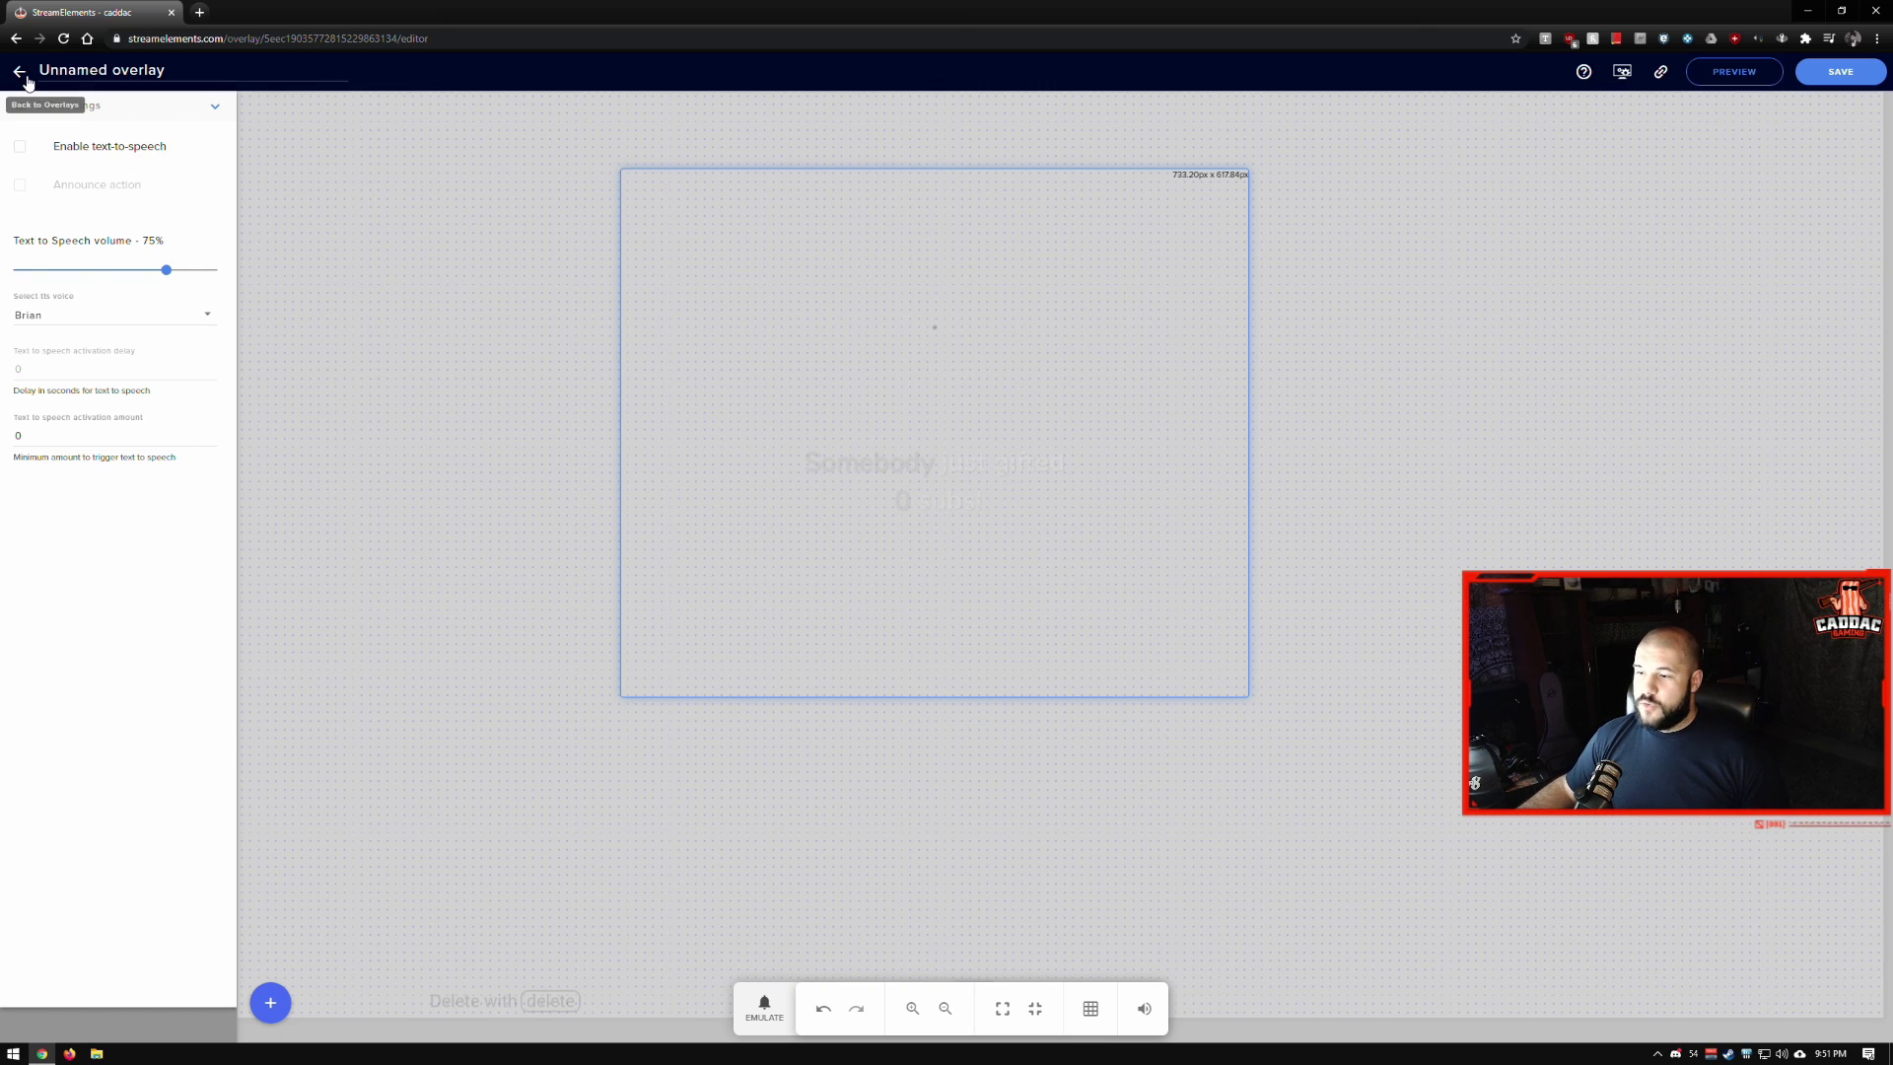
click(215, 107)
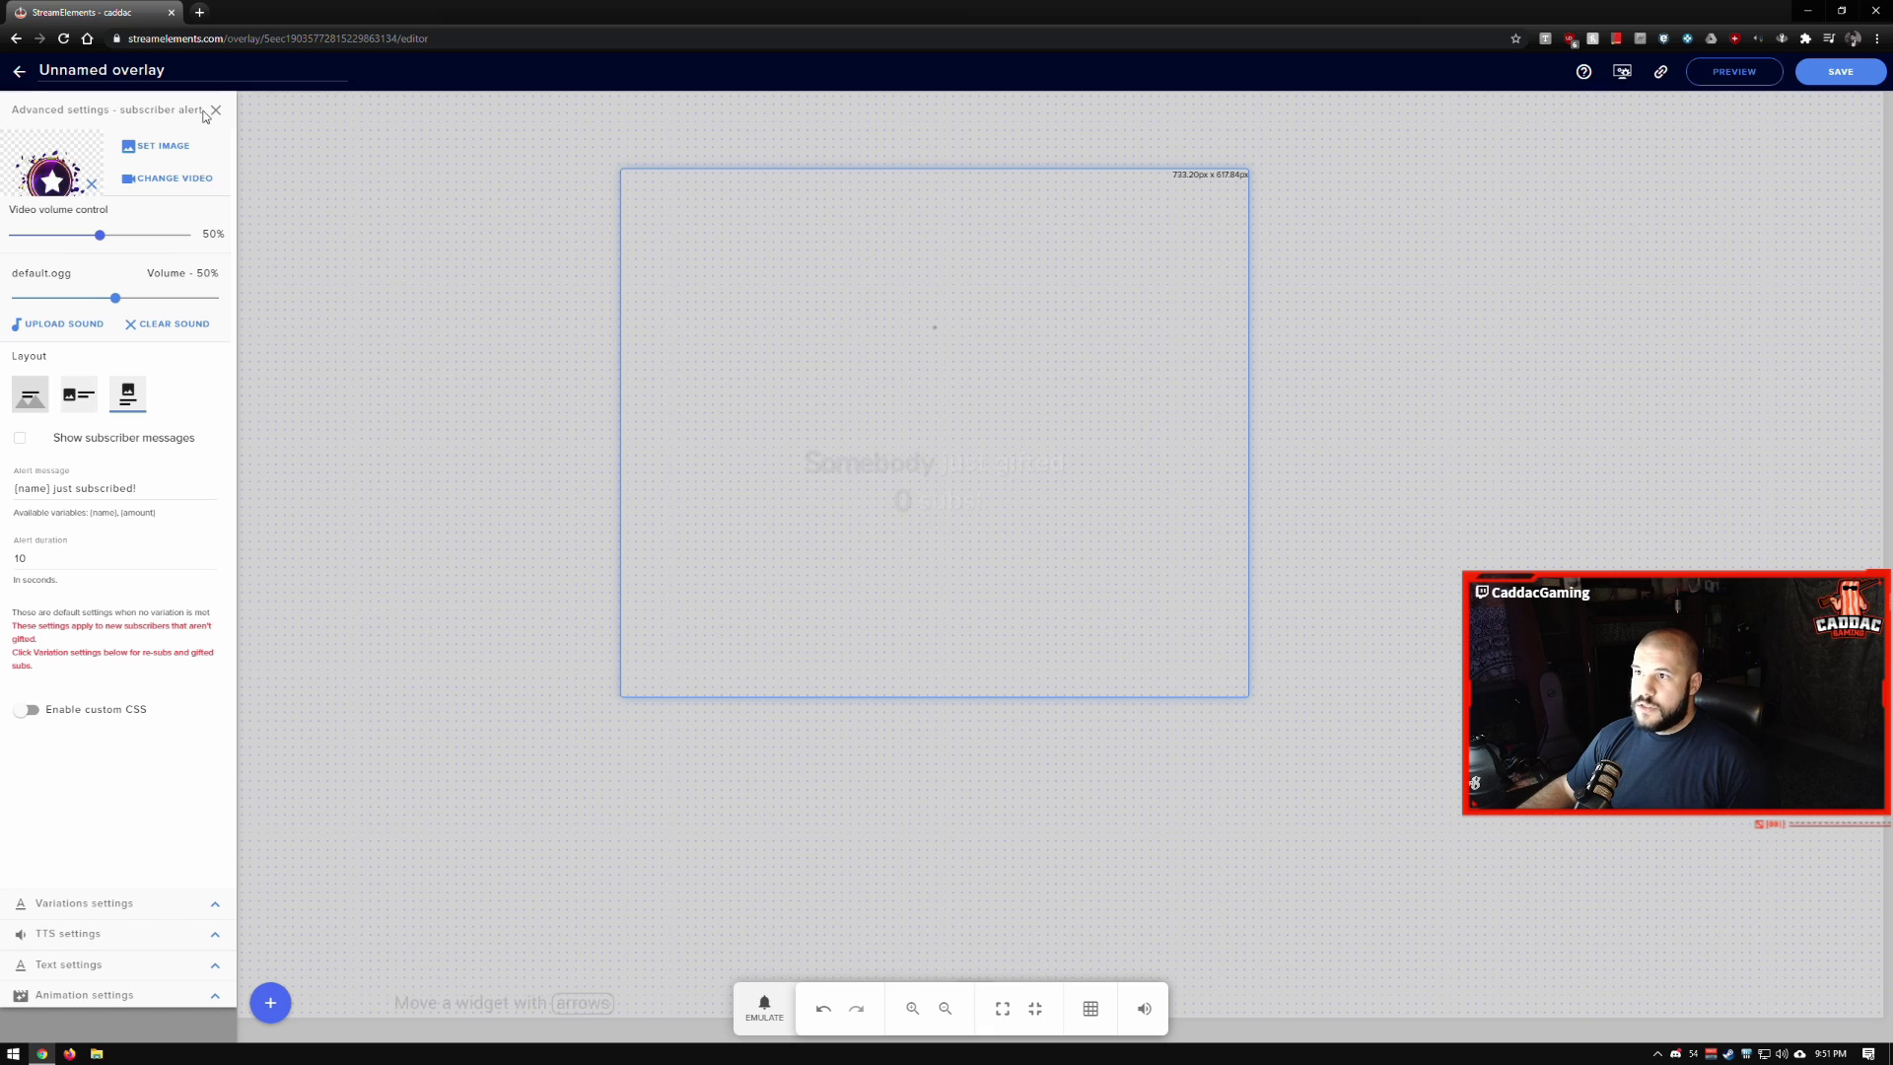
click(214, 110)
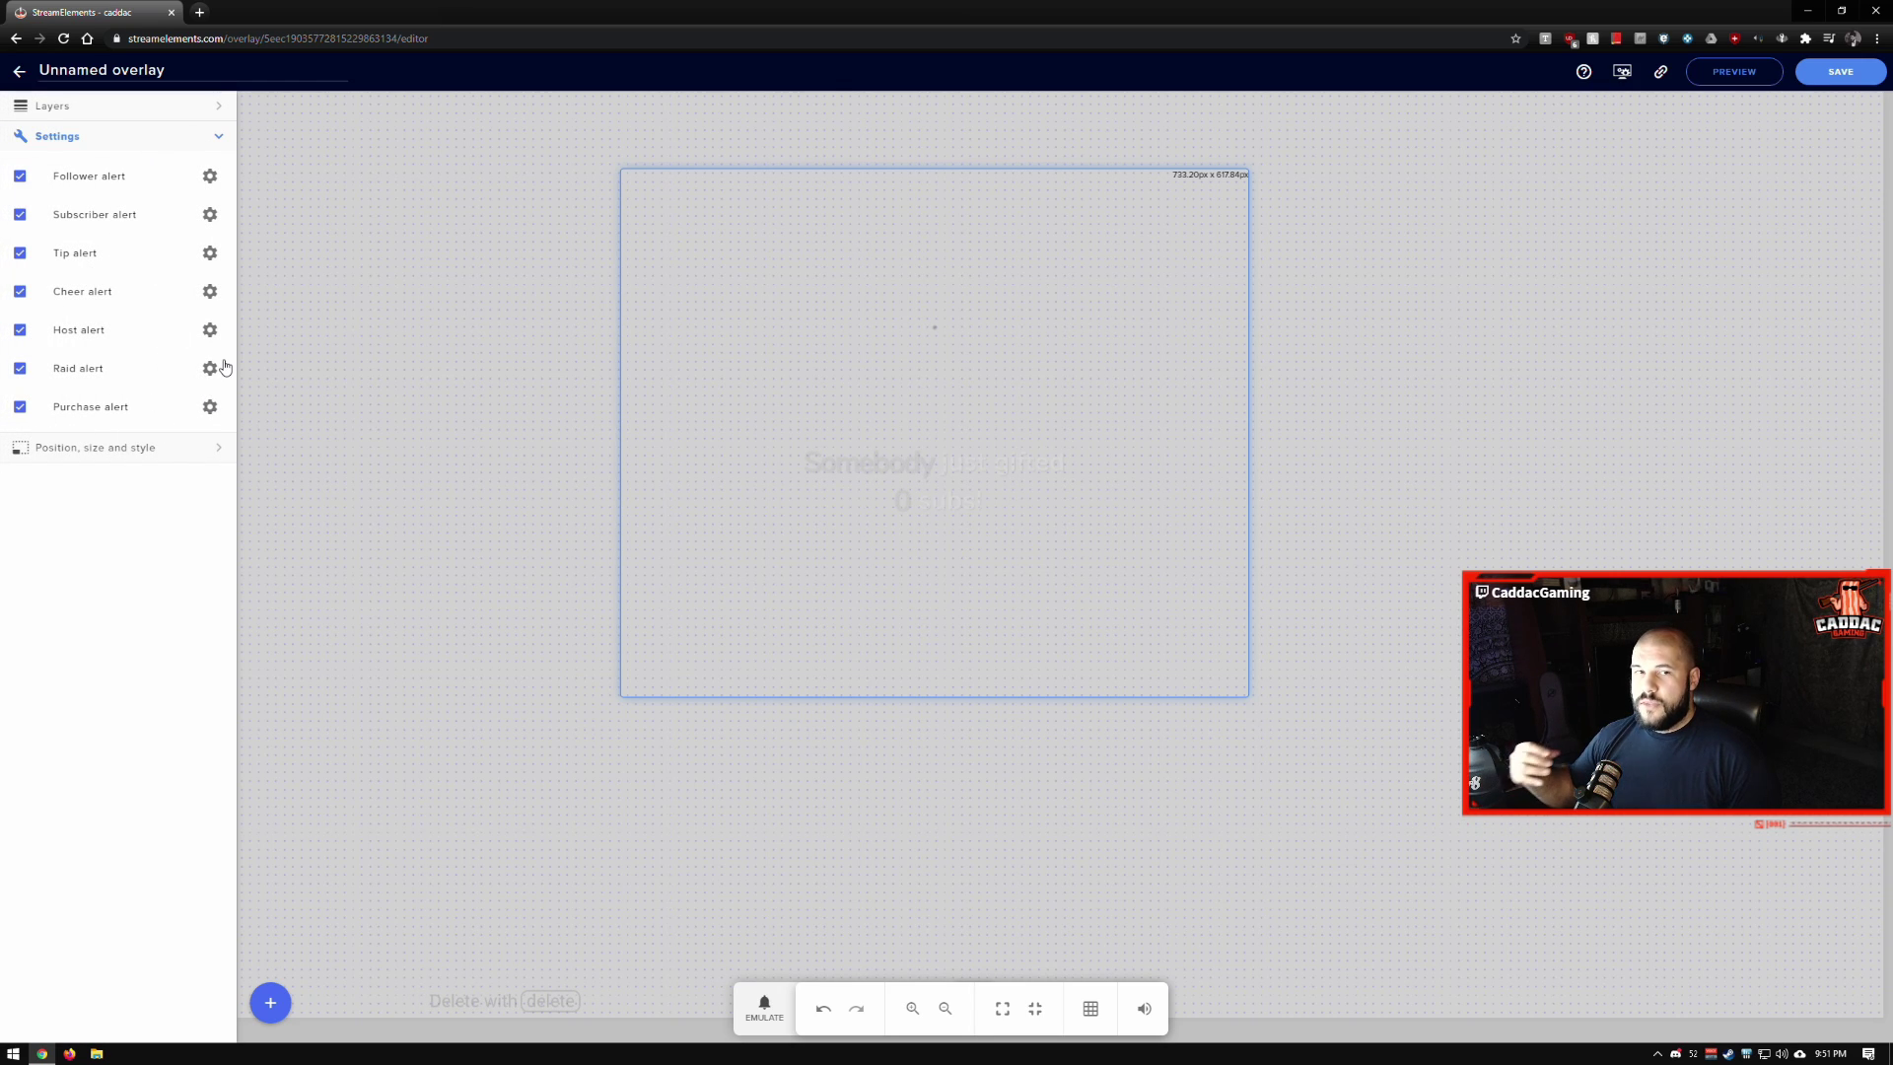
Start a new cheer alert variation copied from AlertBox 1 / follower and set its variation parameter to Name.
click(209, 291)
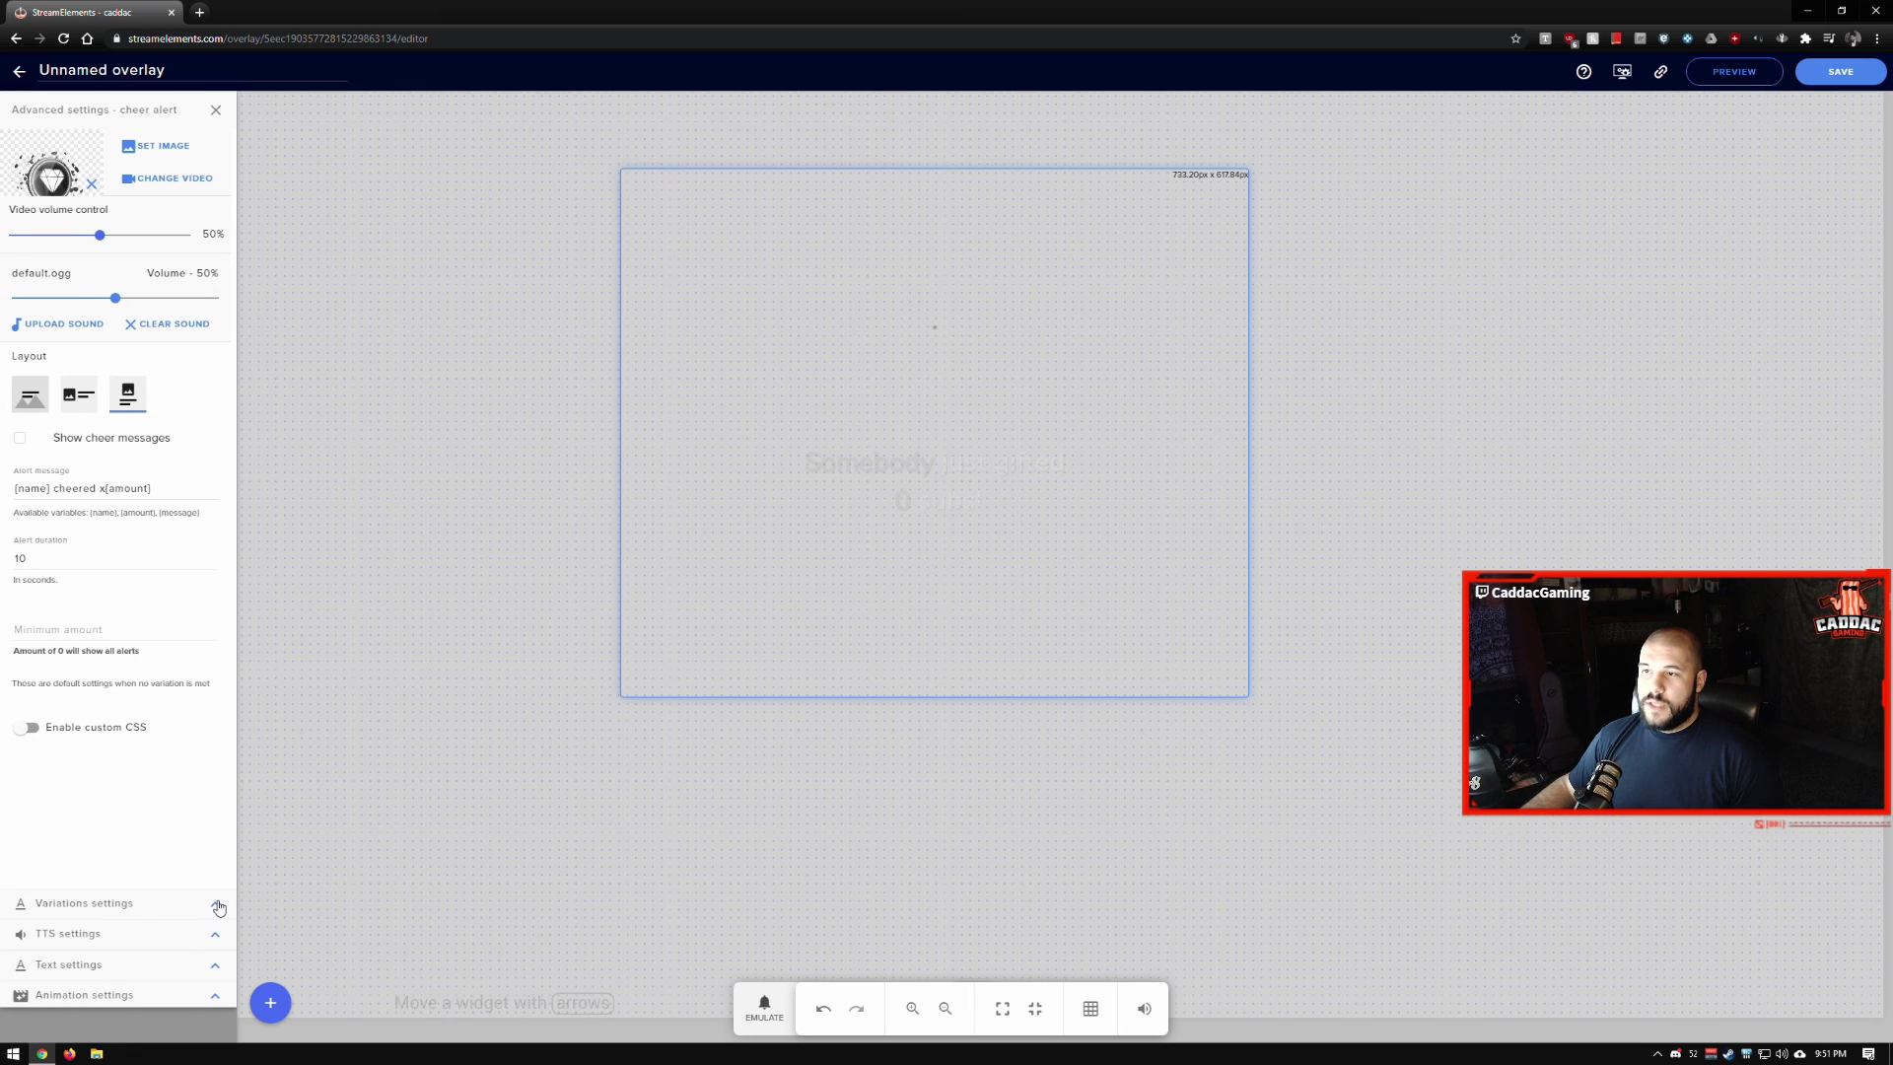
click(217, 904)
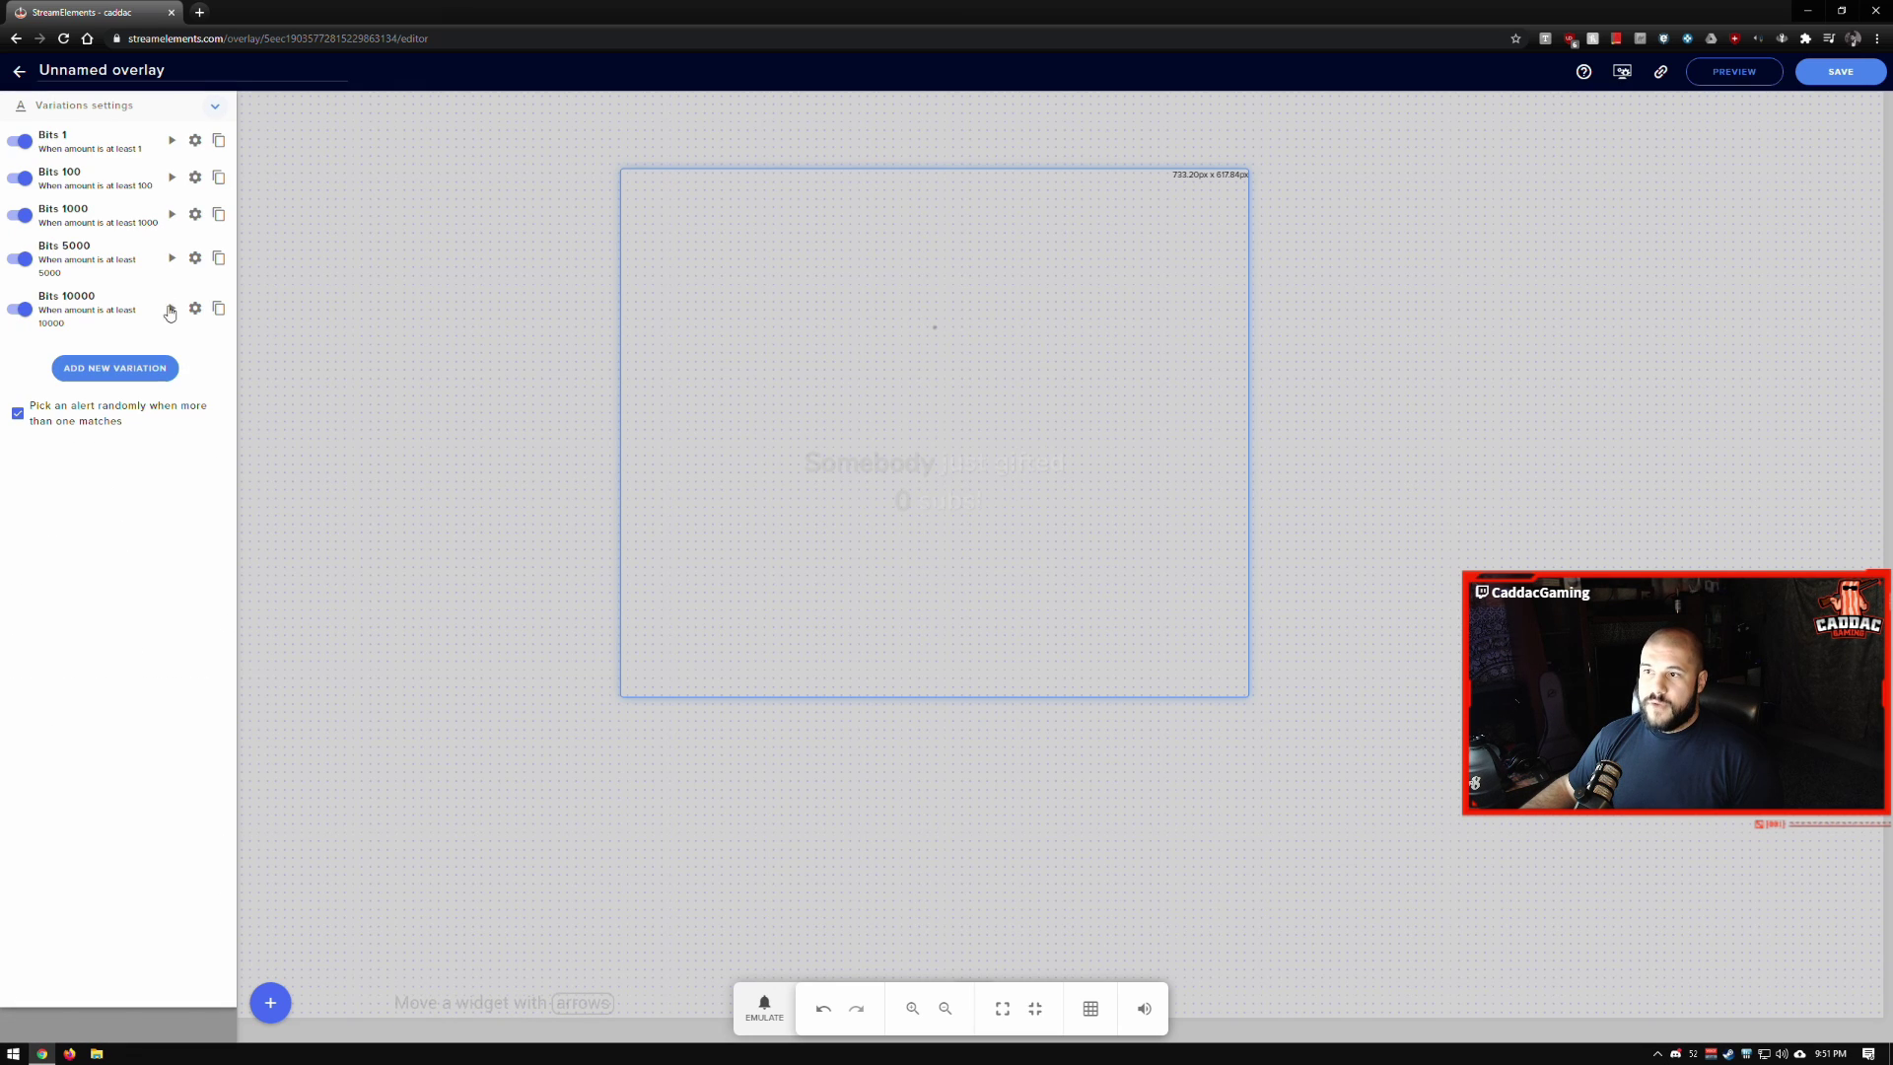
click(115, 369)
click(818, 511)
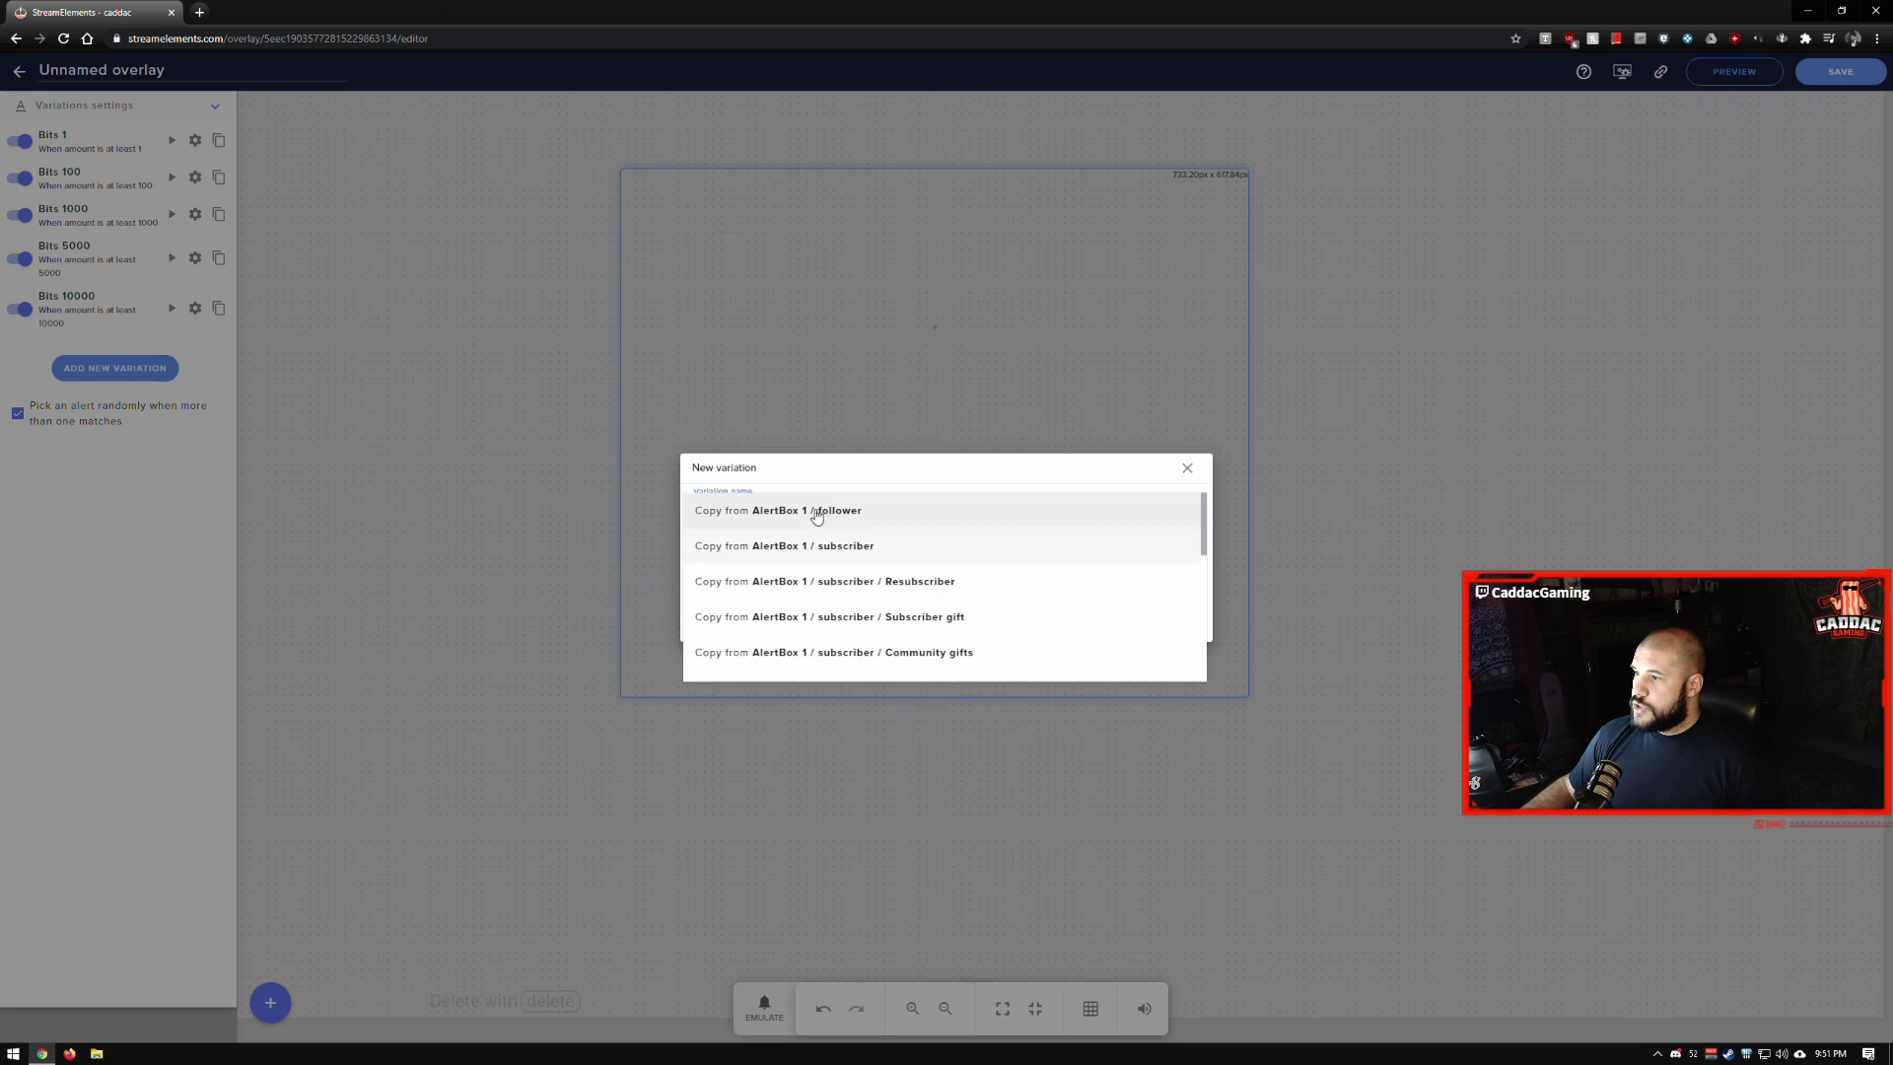
click(816, 510)
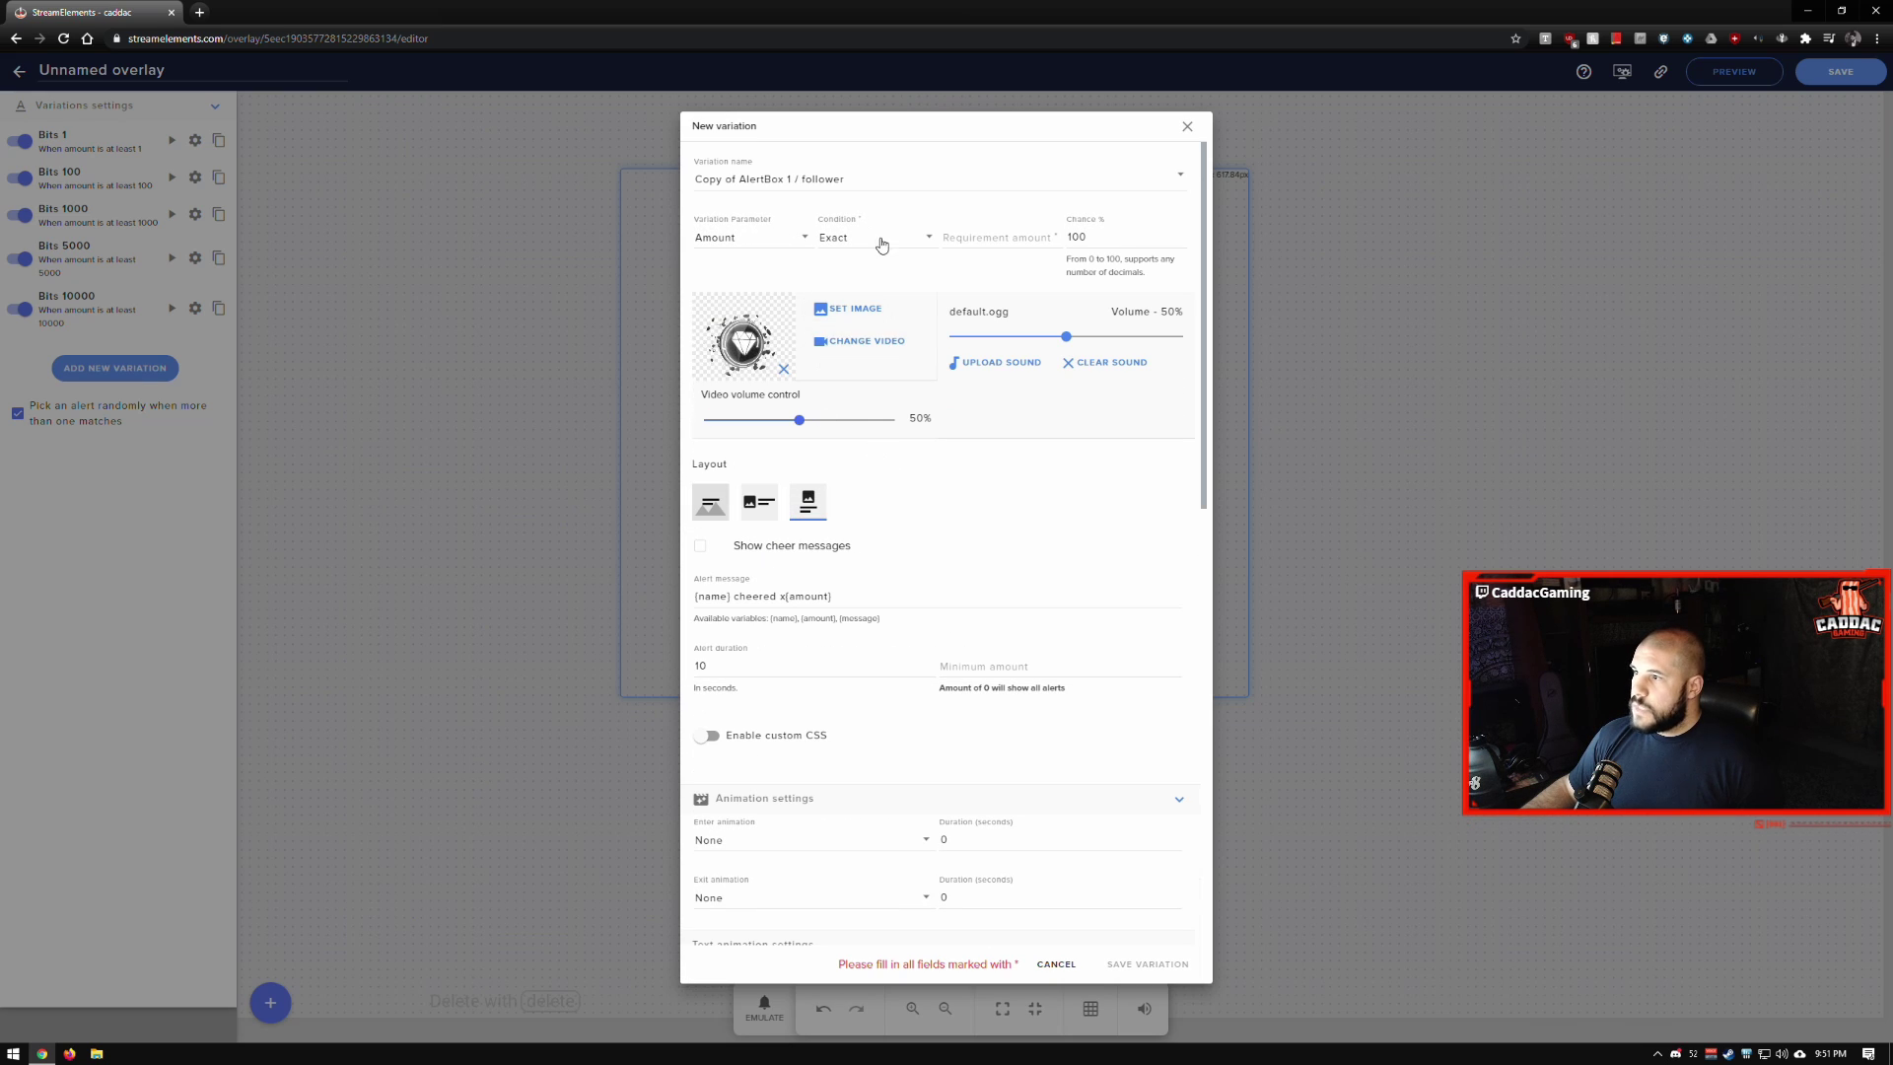
click(755, 241)
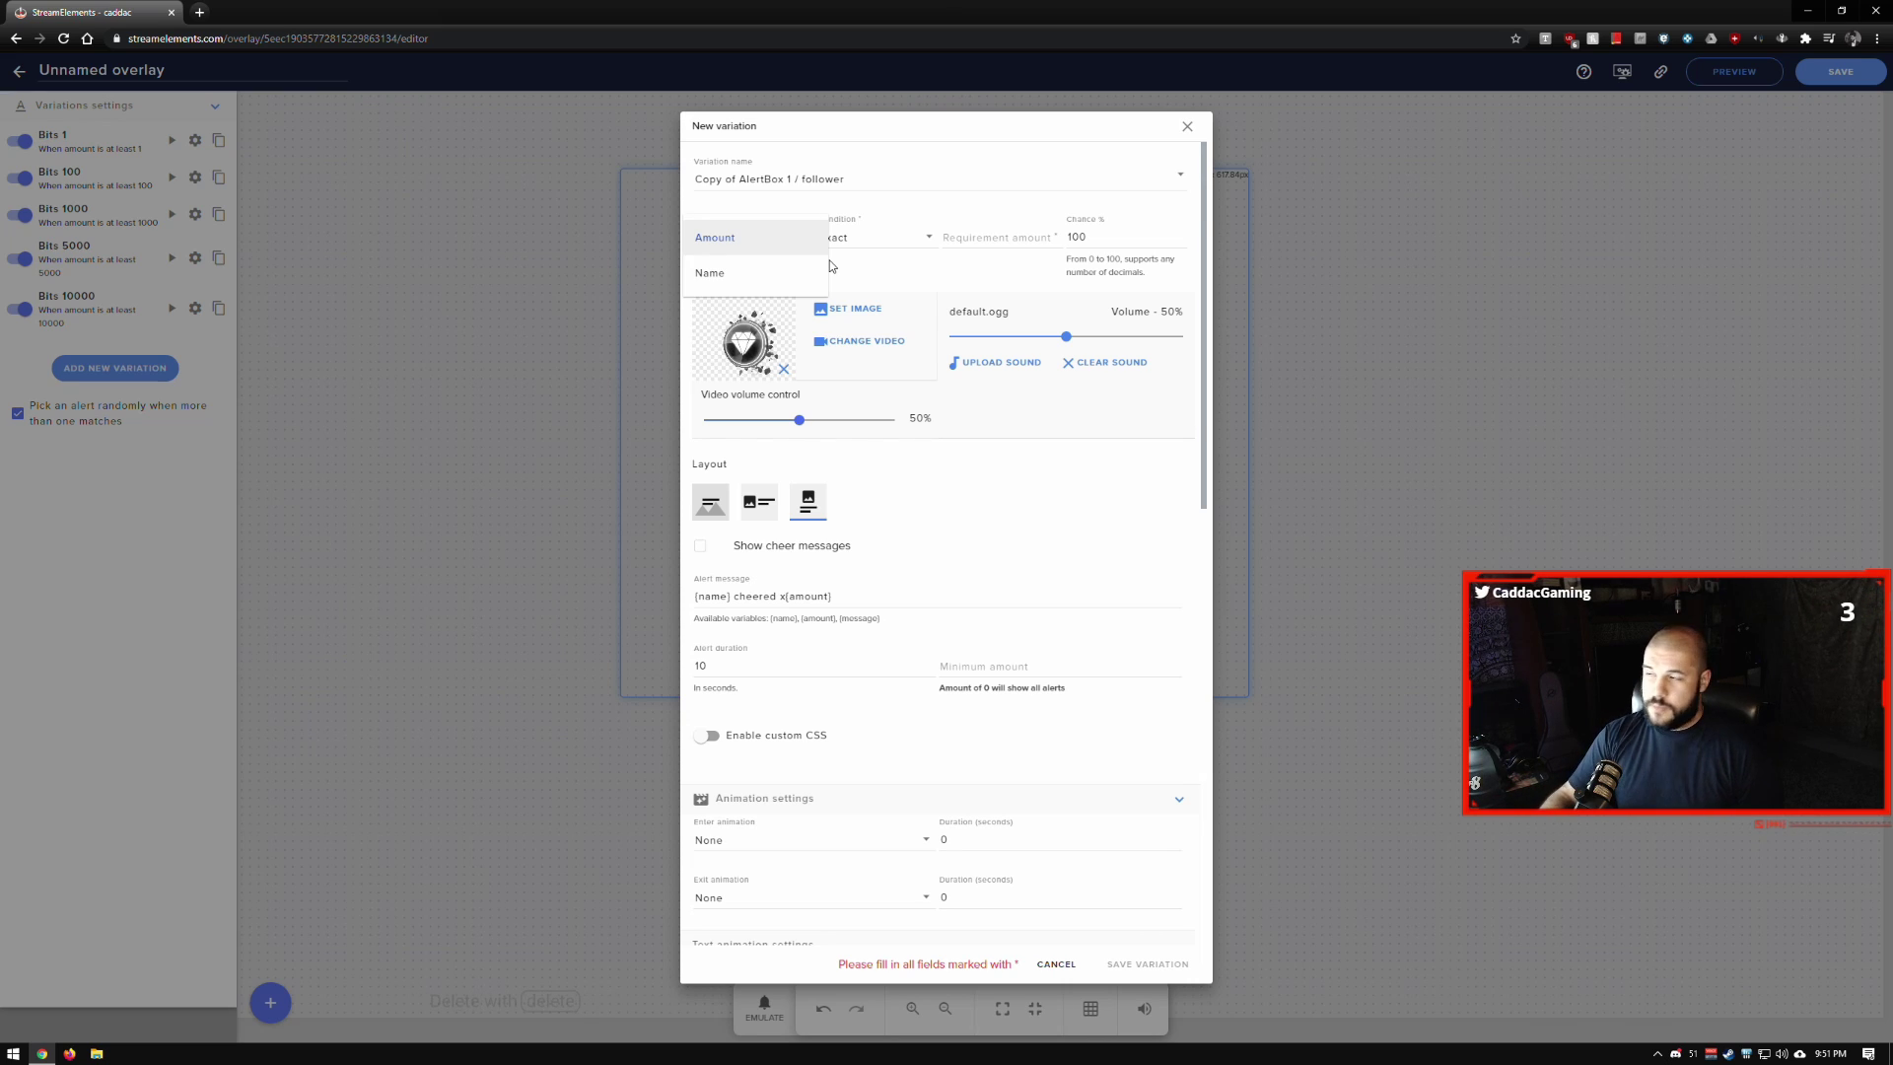
click(778, 273)
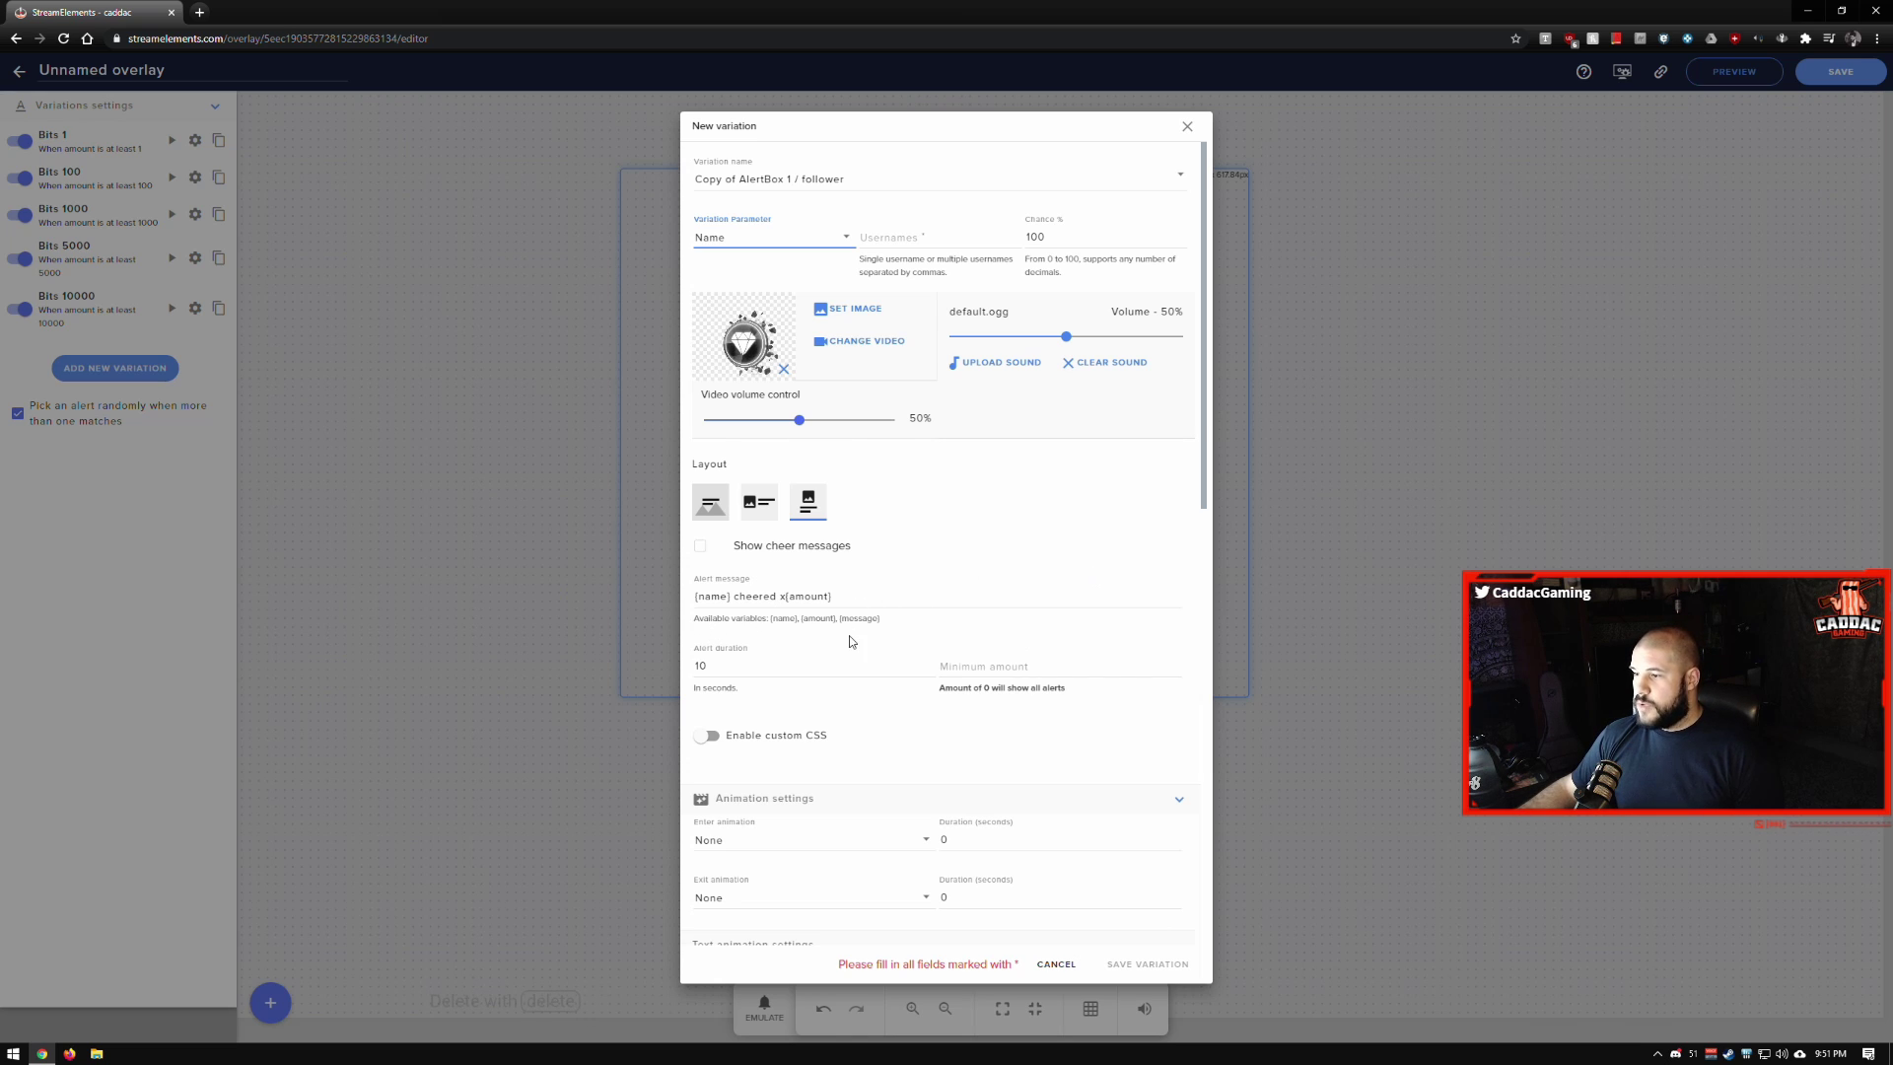
Look through the new variation's animation, text and TTS settings and discard the variation.
scroll(815, 592, down, 5)
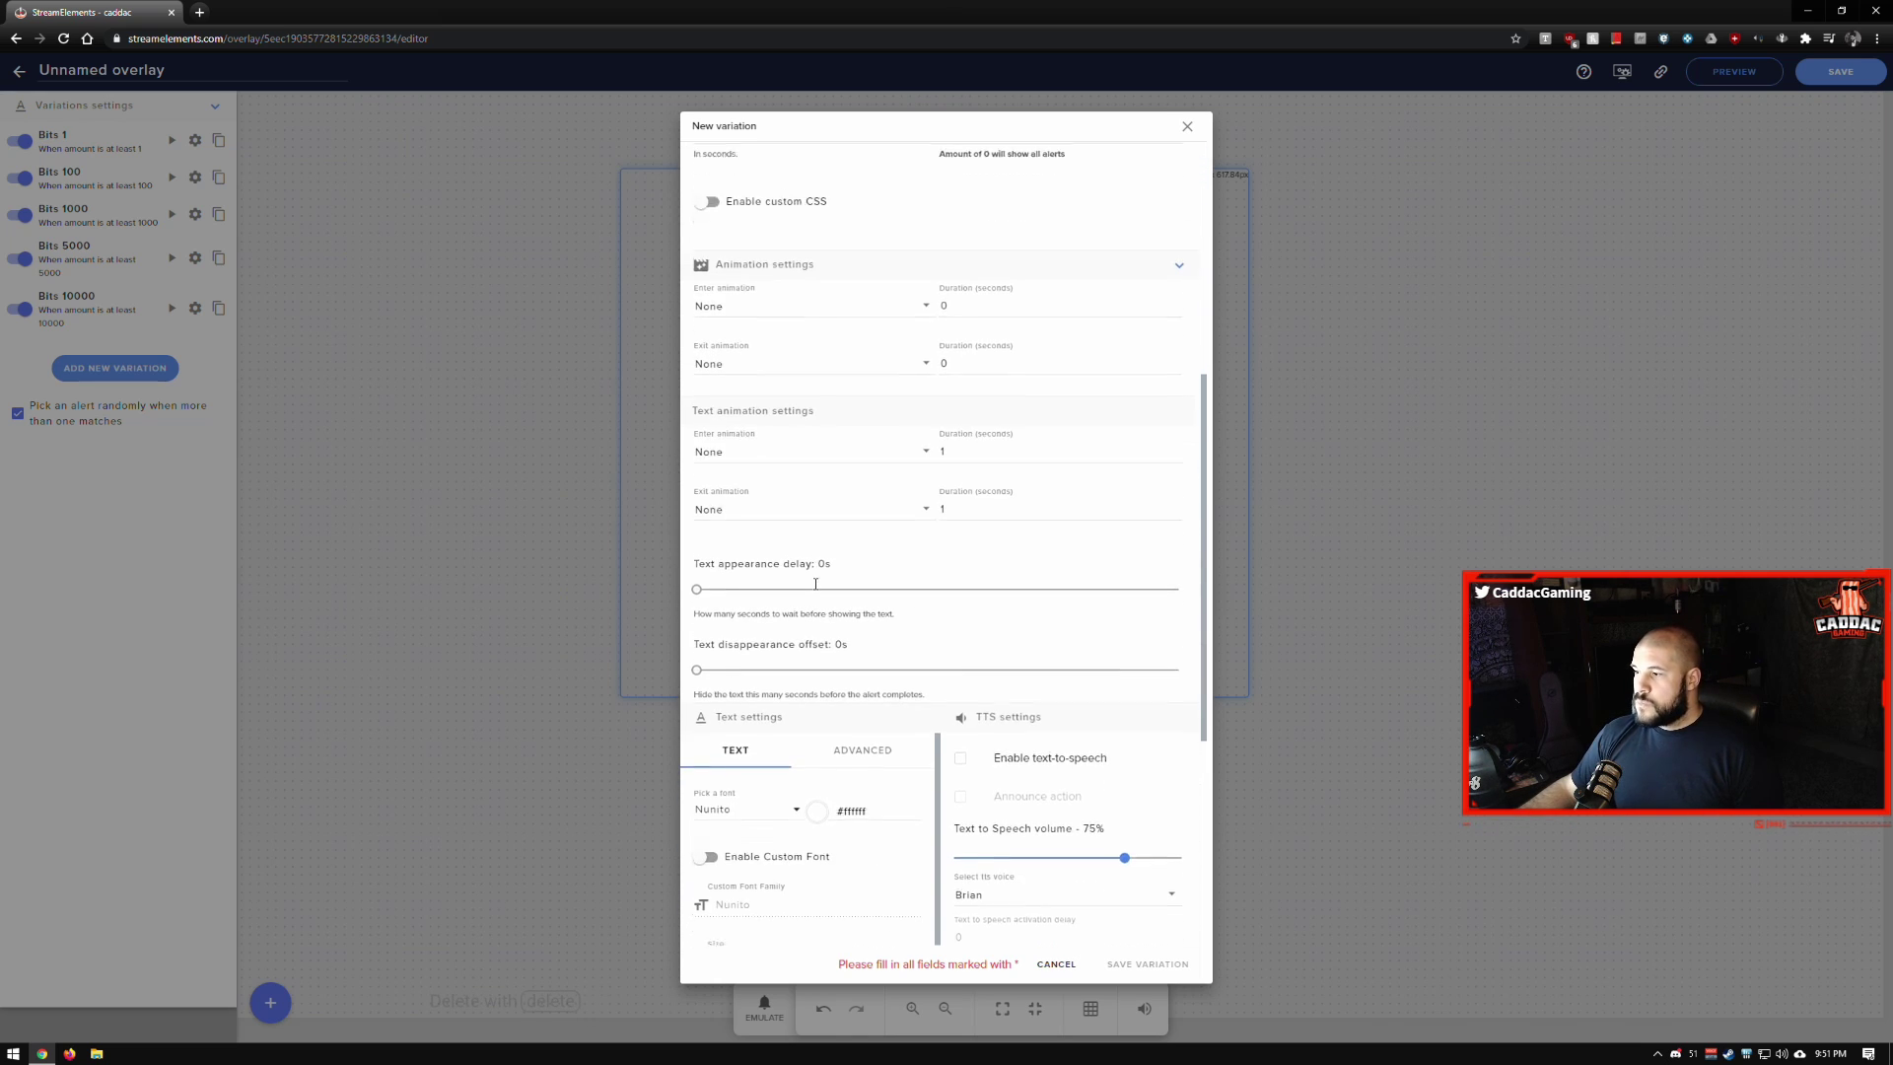
scroll(816, 584, down, 3)
scroll(853, 542, up, 5)
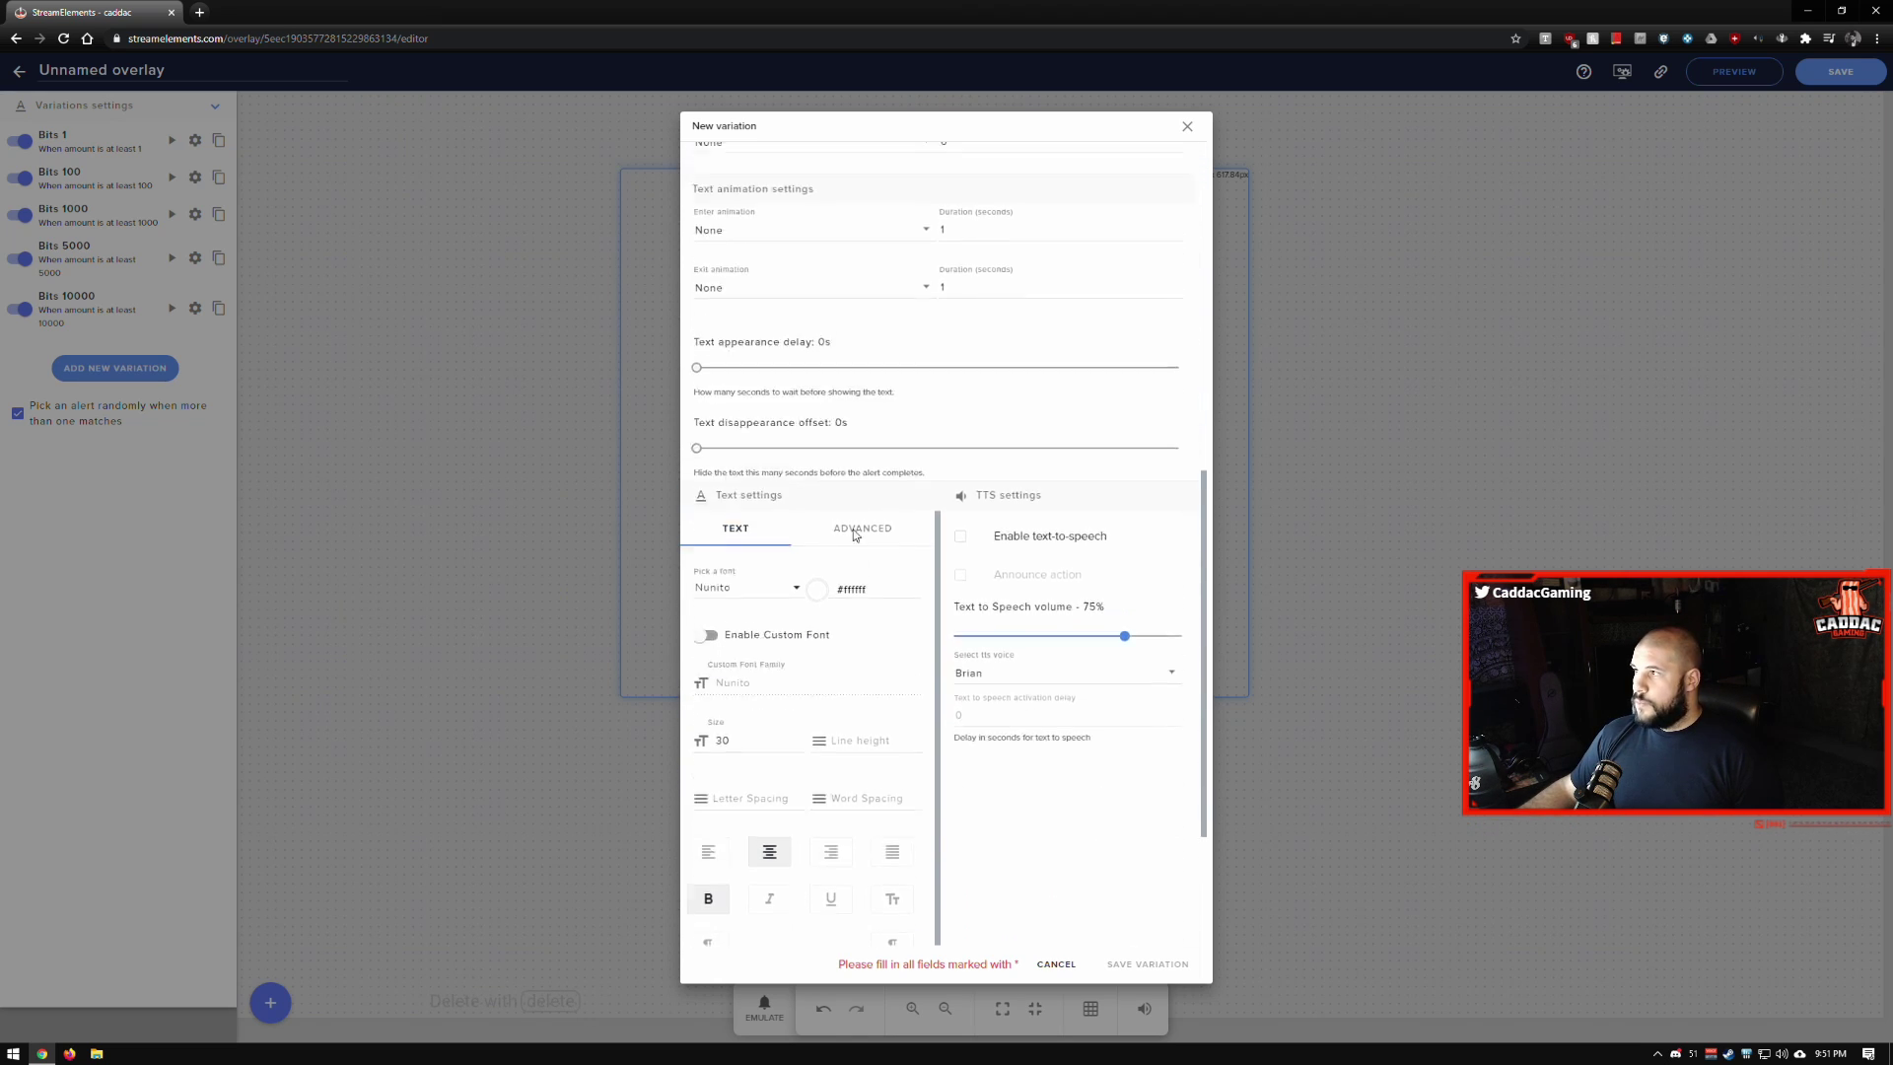
click(1189, 127)
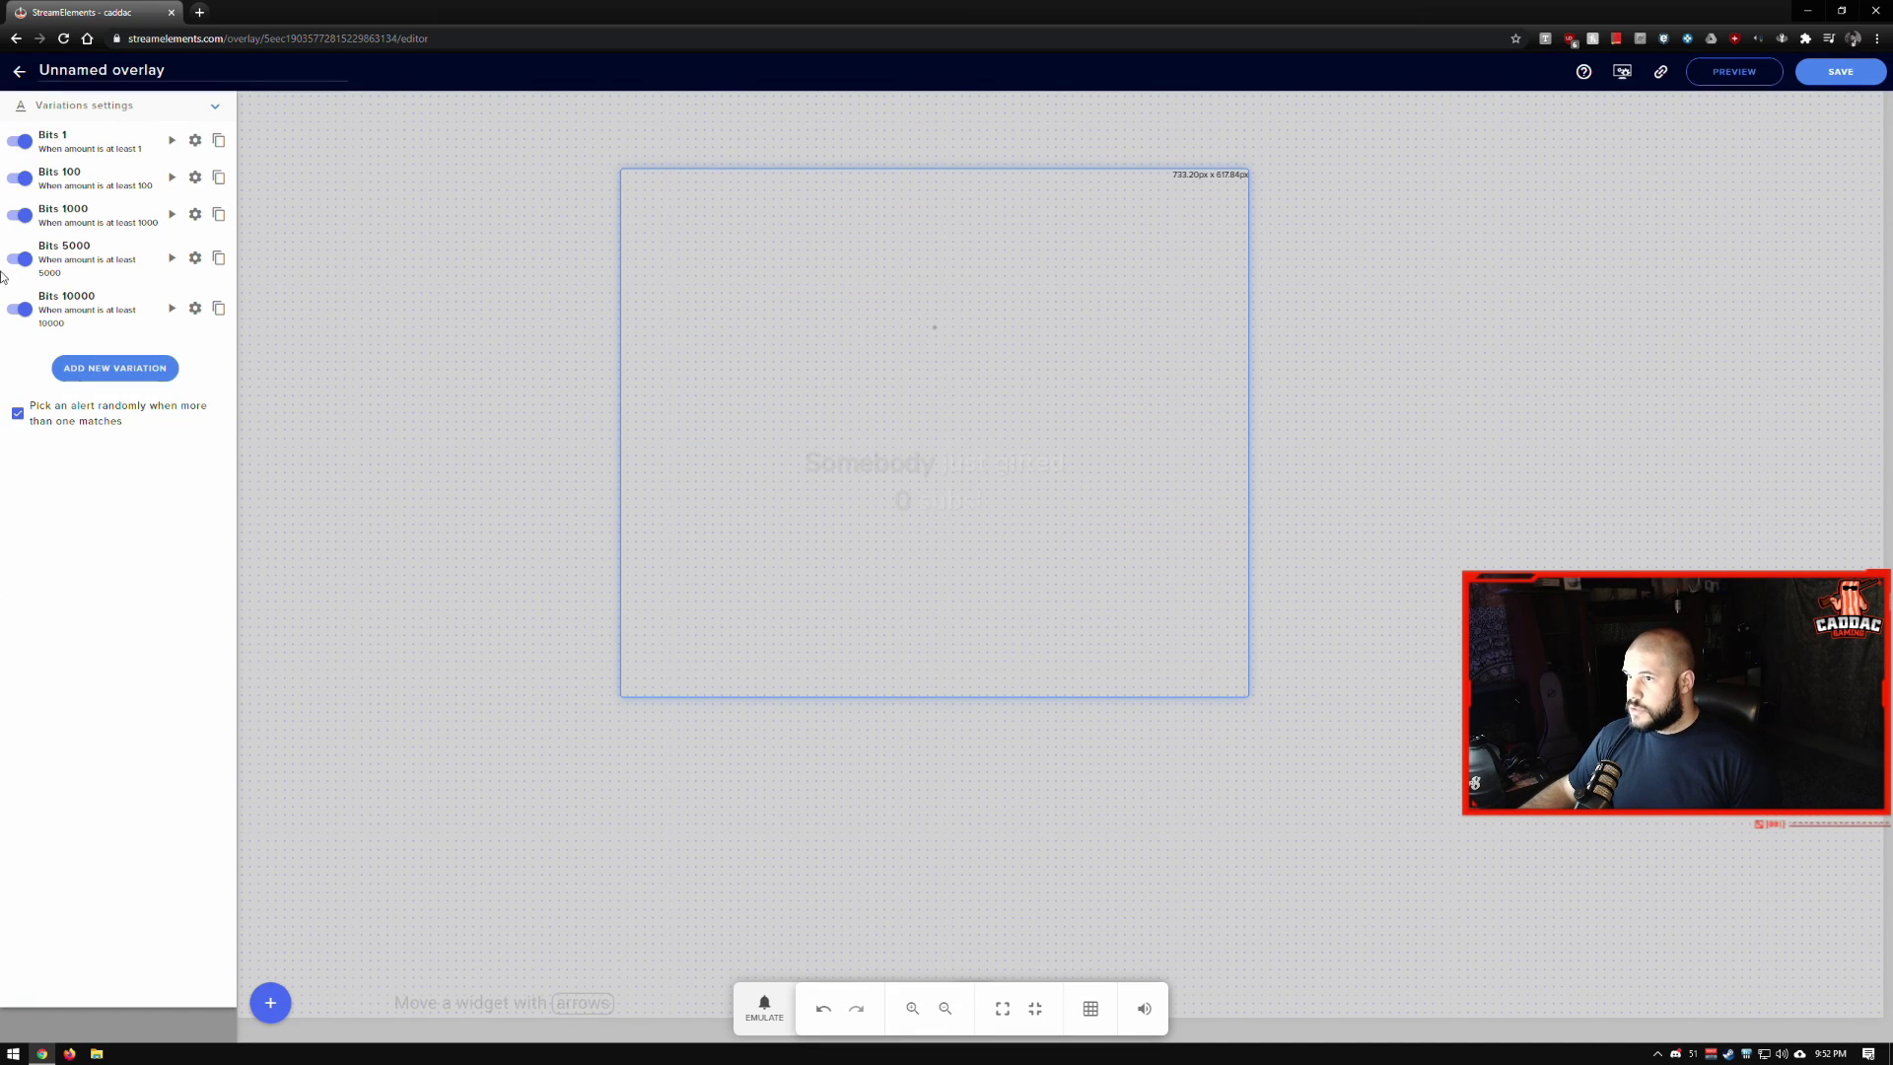
Try moving the AlertBox widget around the canvas and toggle grid snapping.
drag(843, 295, 922, 226)
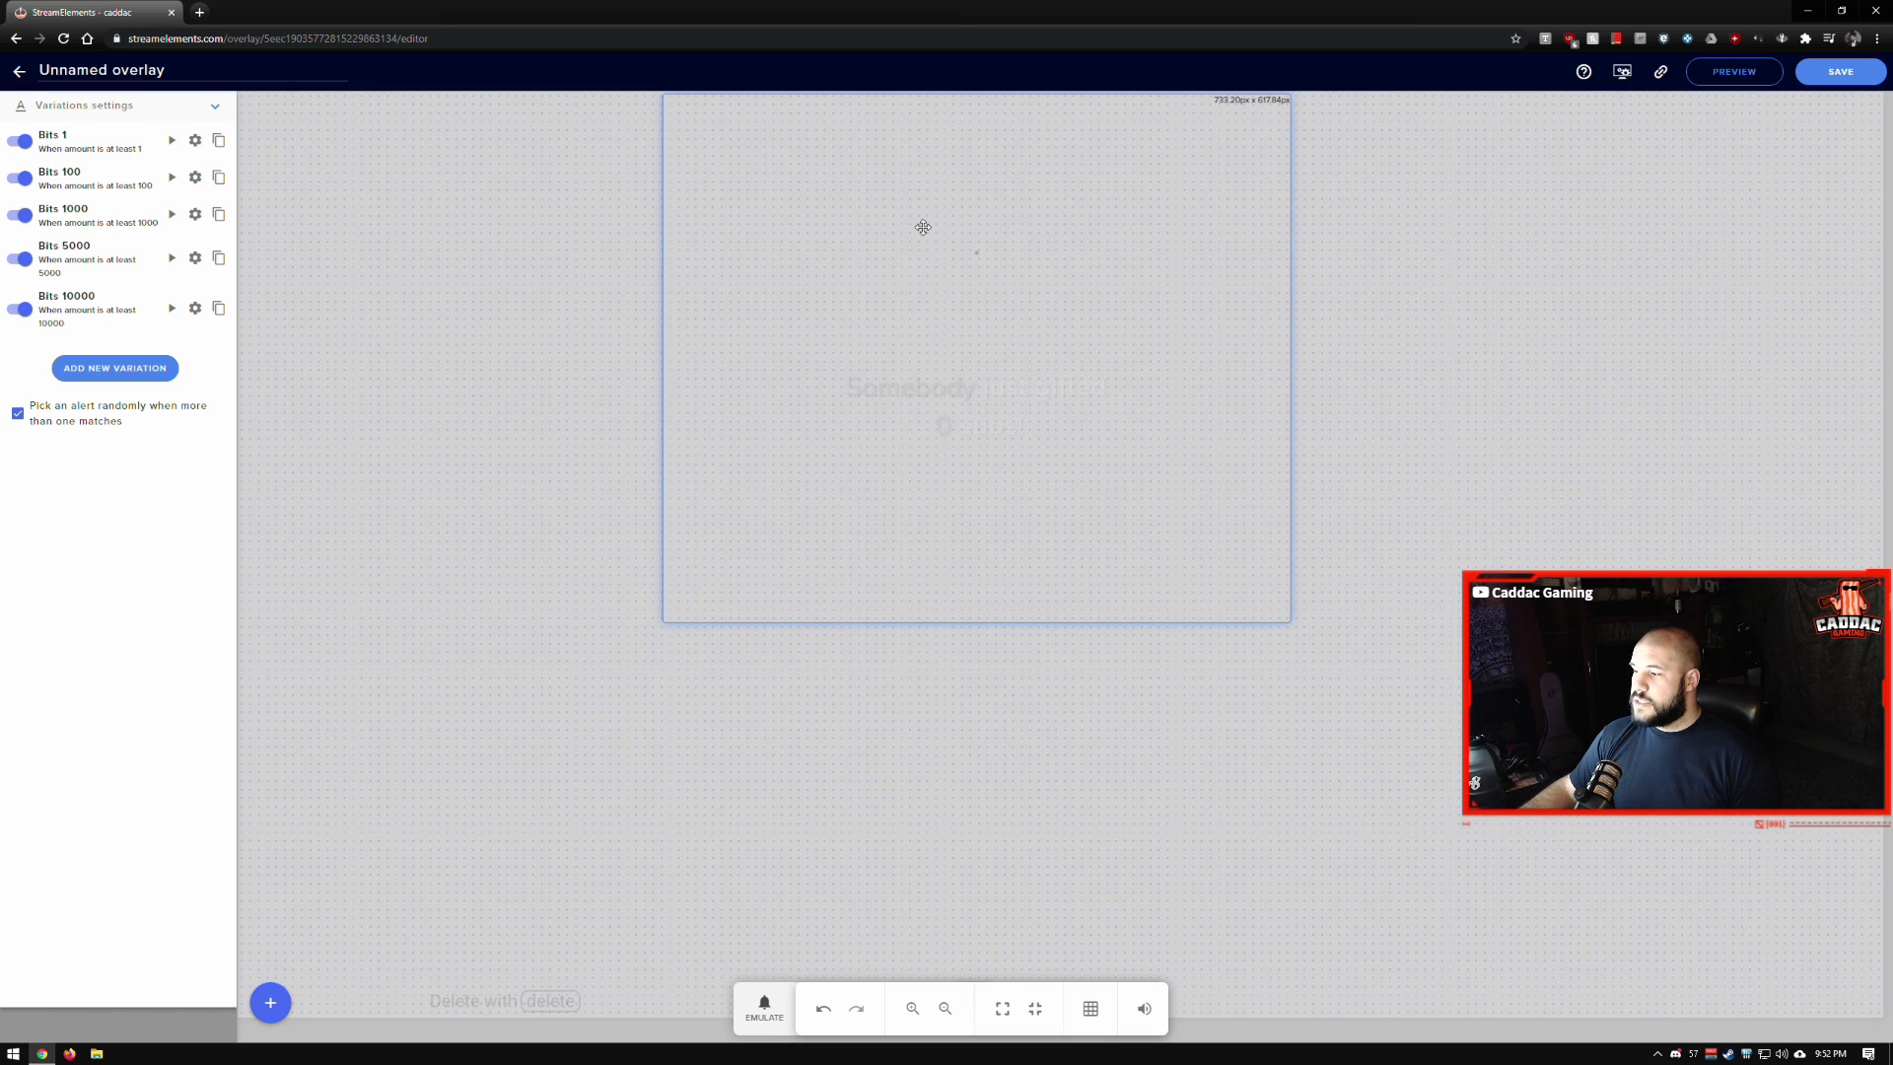
click(1090, 1016)
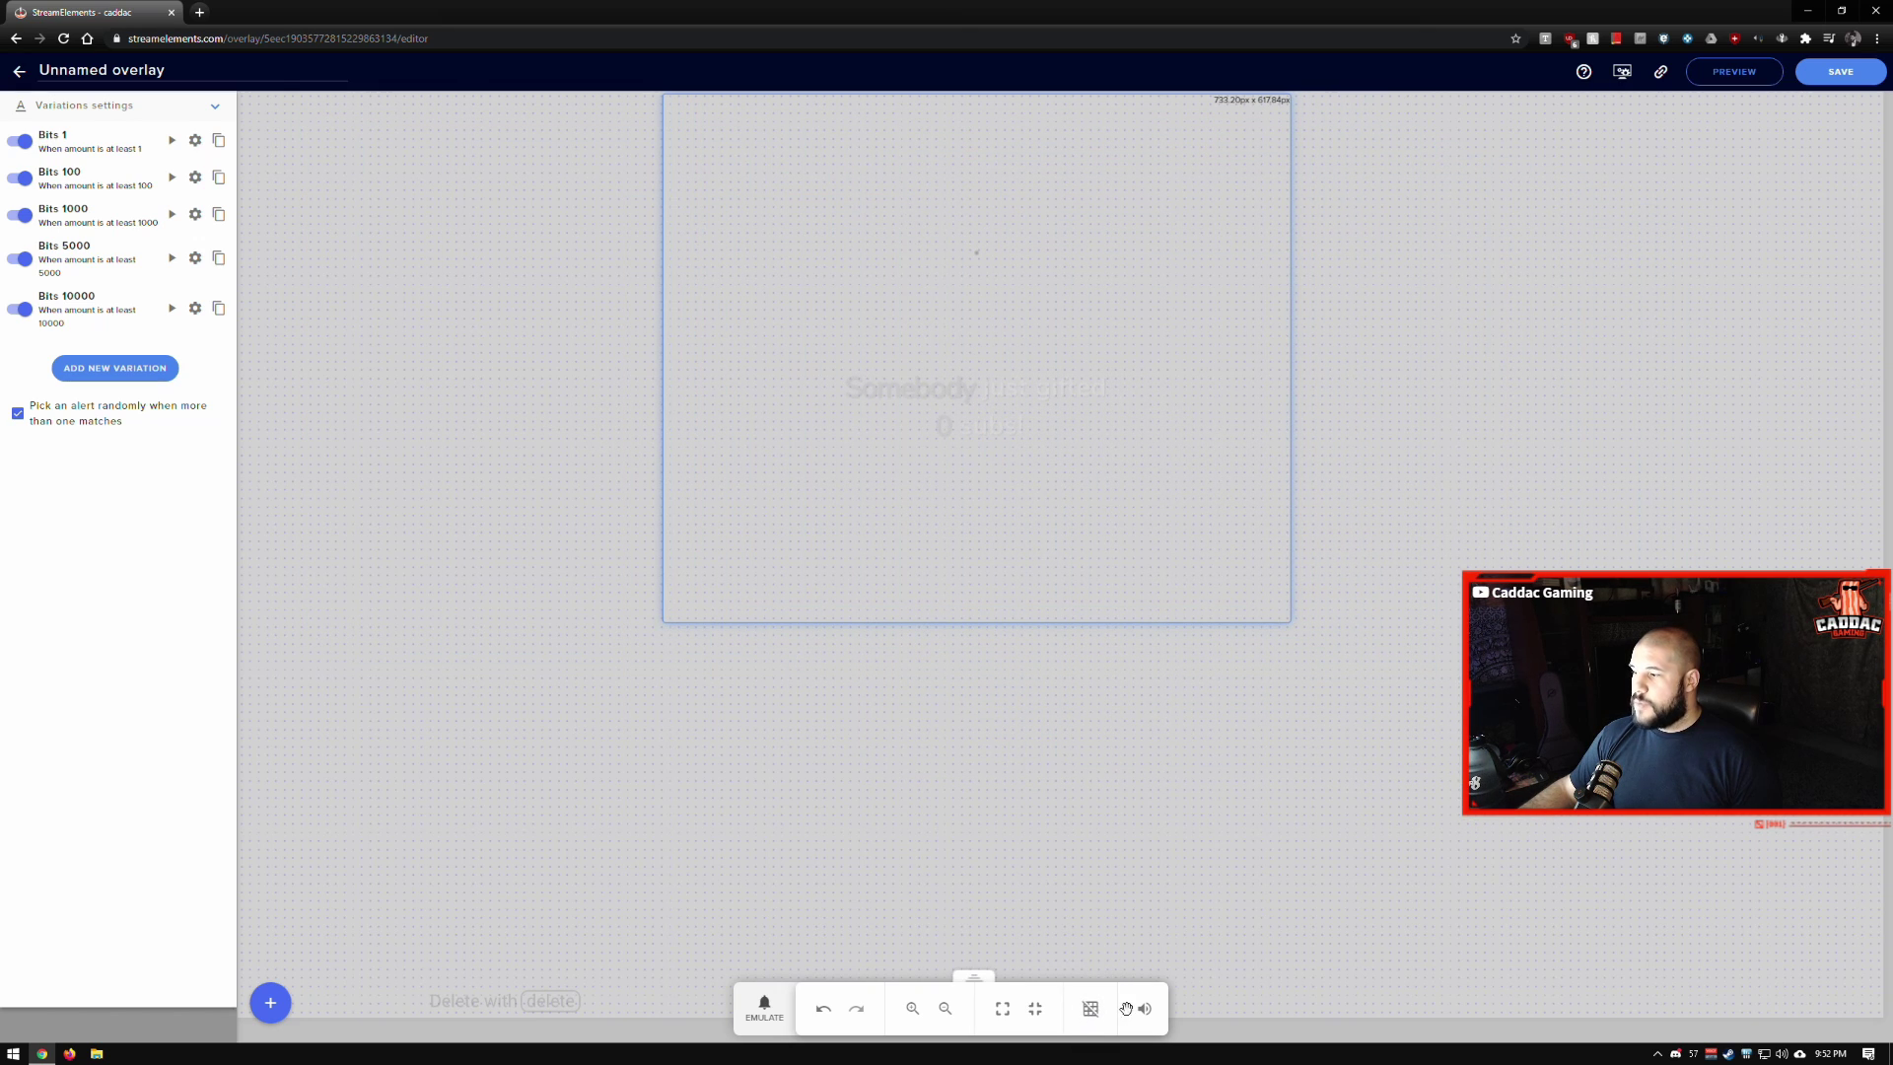
drag(1026, 318, 1082, 242)
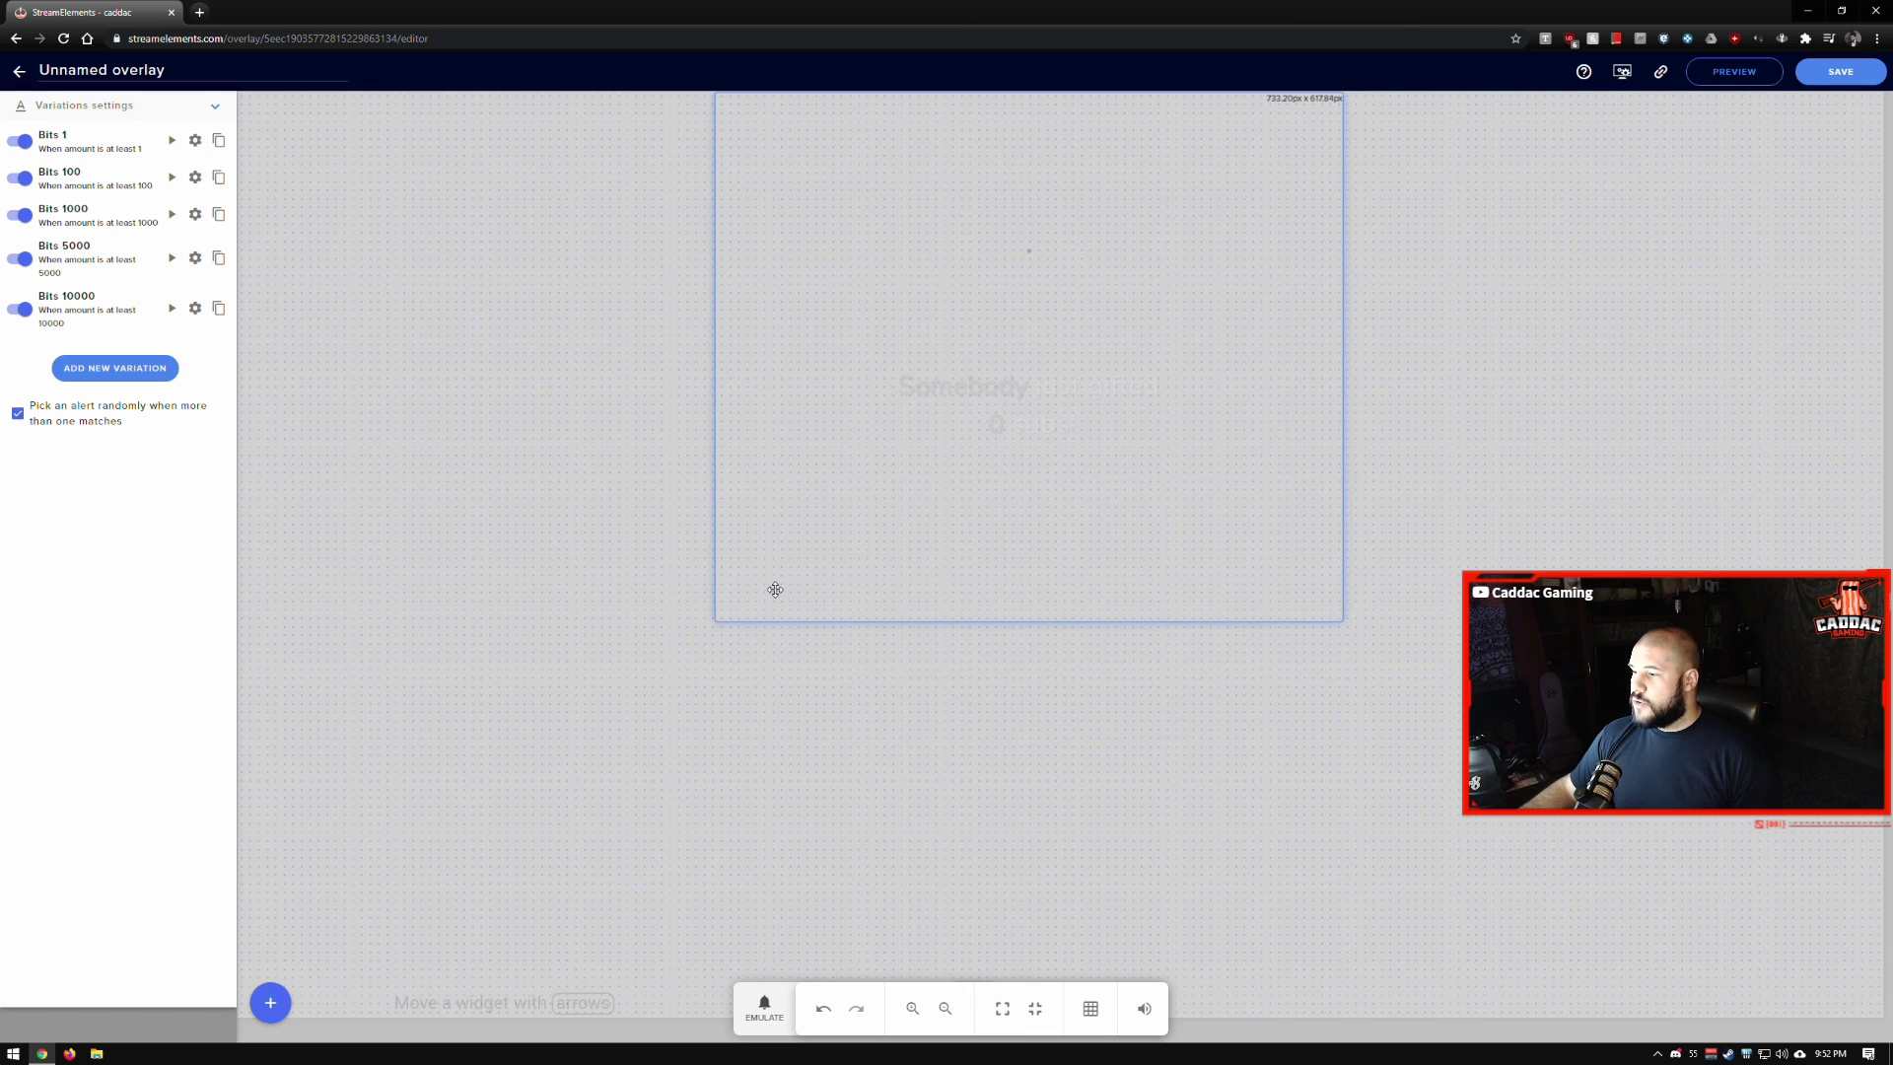
Align the AlertBox with the canvas's upper-left corner, enlarge it to cover the whole canvas, and emulate a follower event.
click(958, 1016)
click(959, 1016)
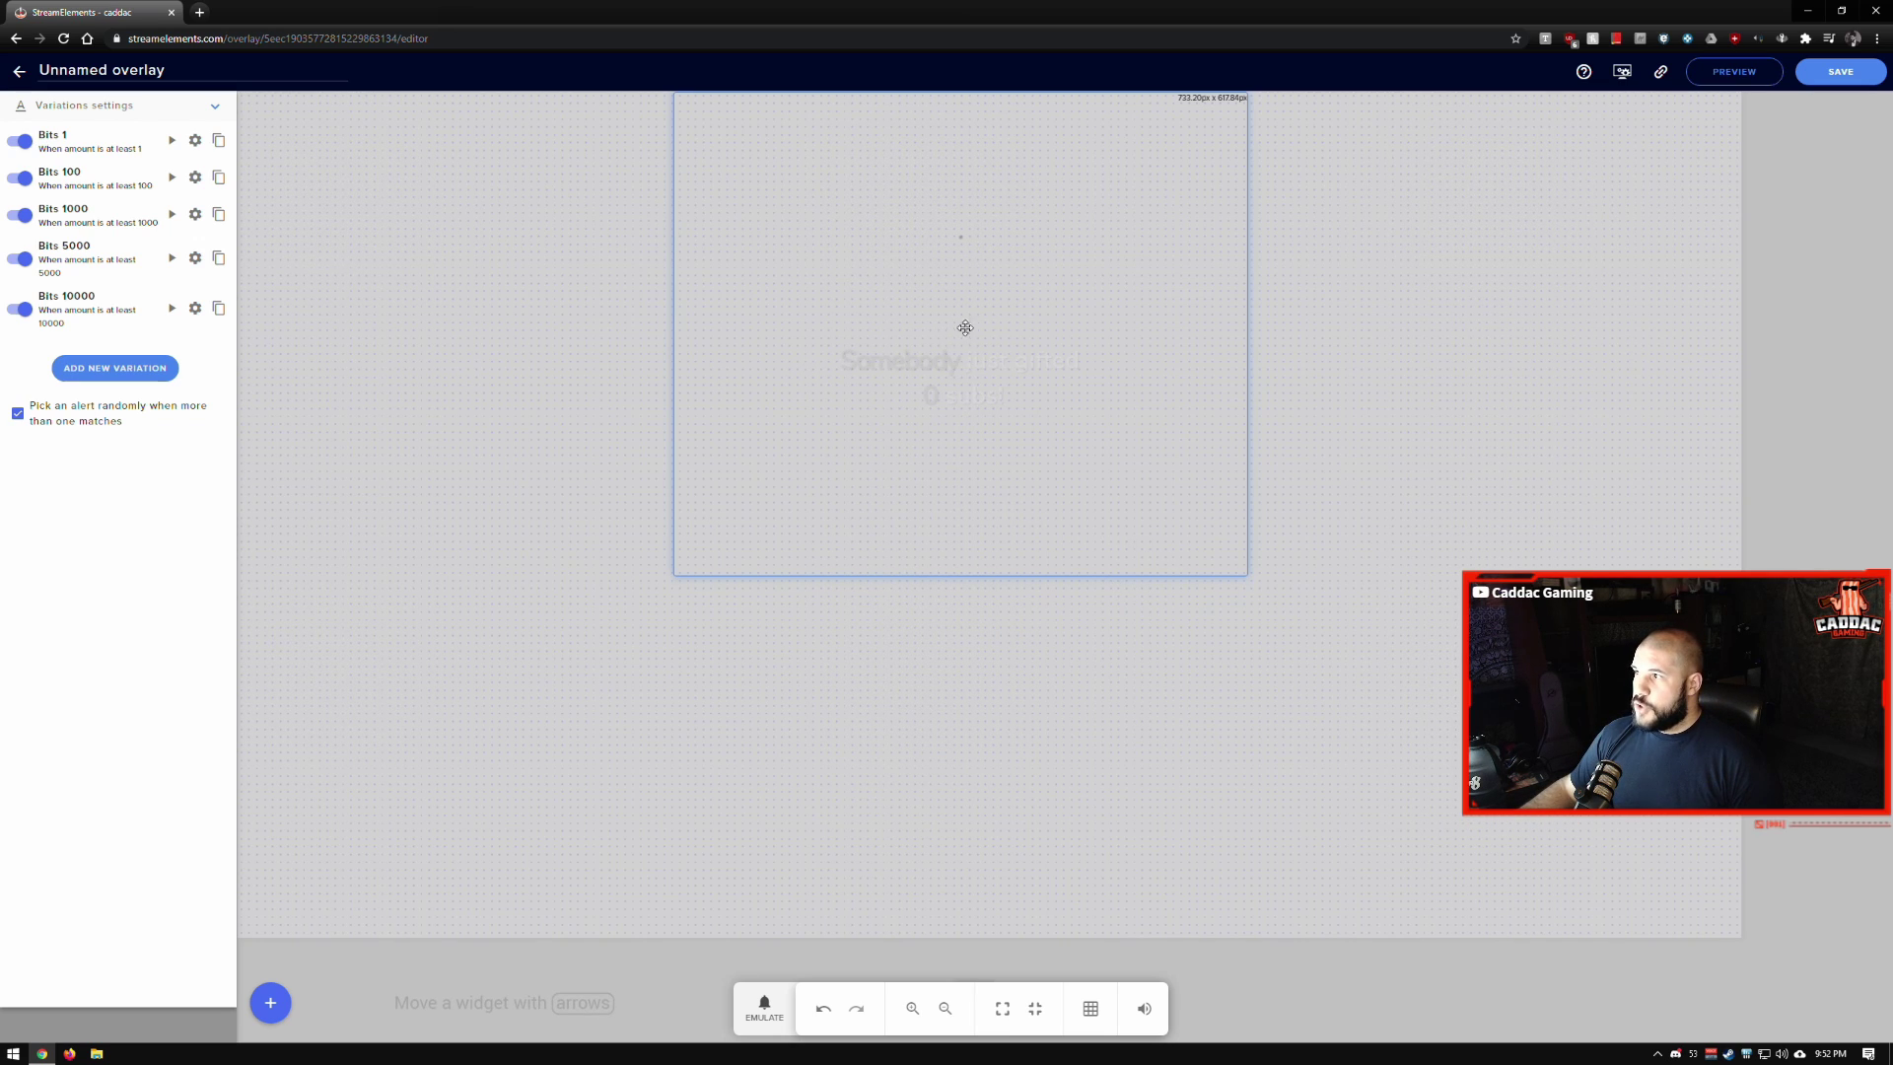
drag(963, 328, 530, 326)
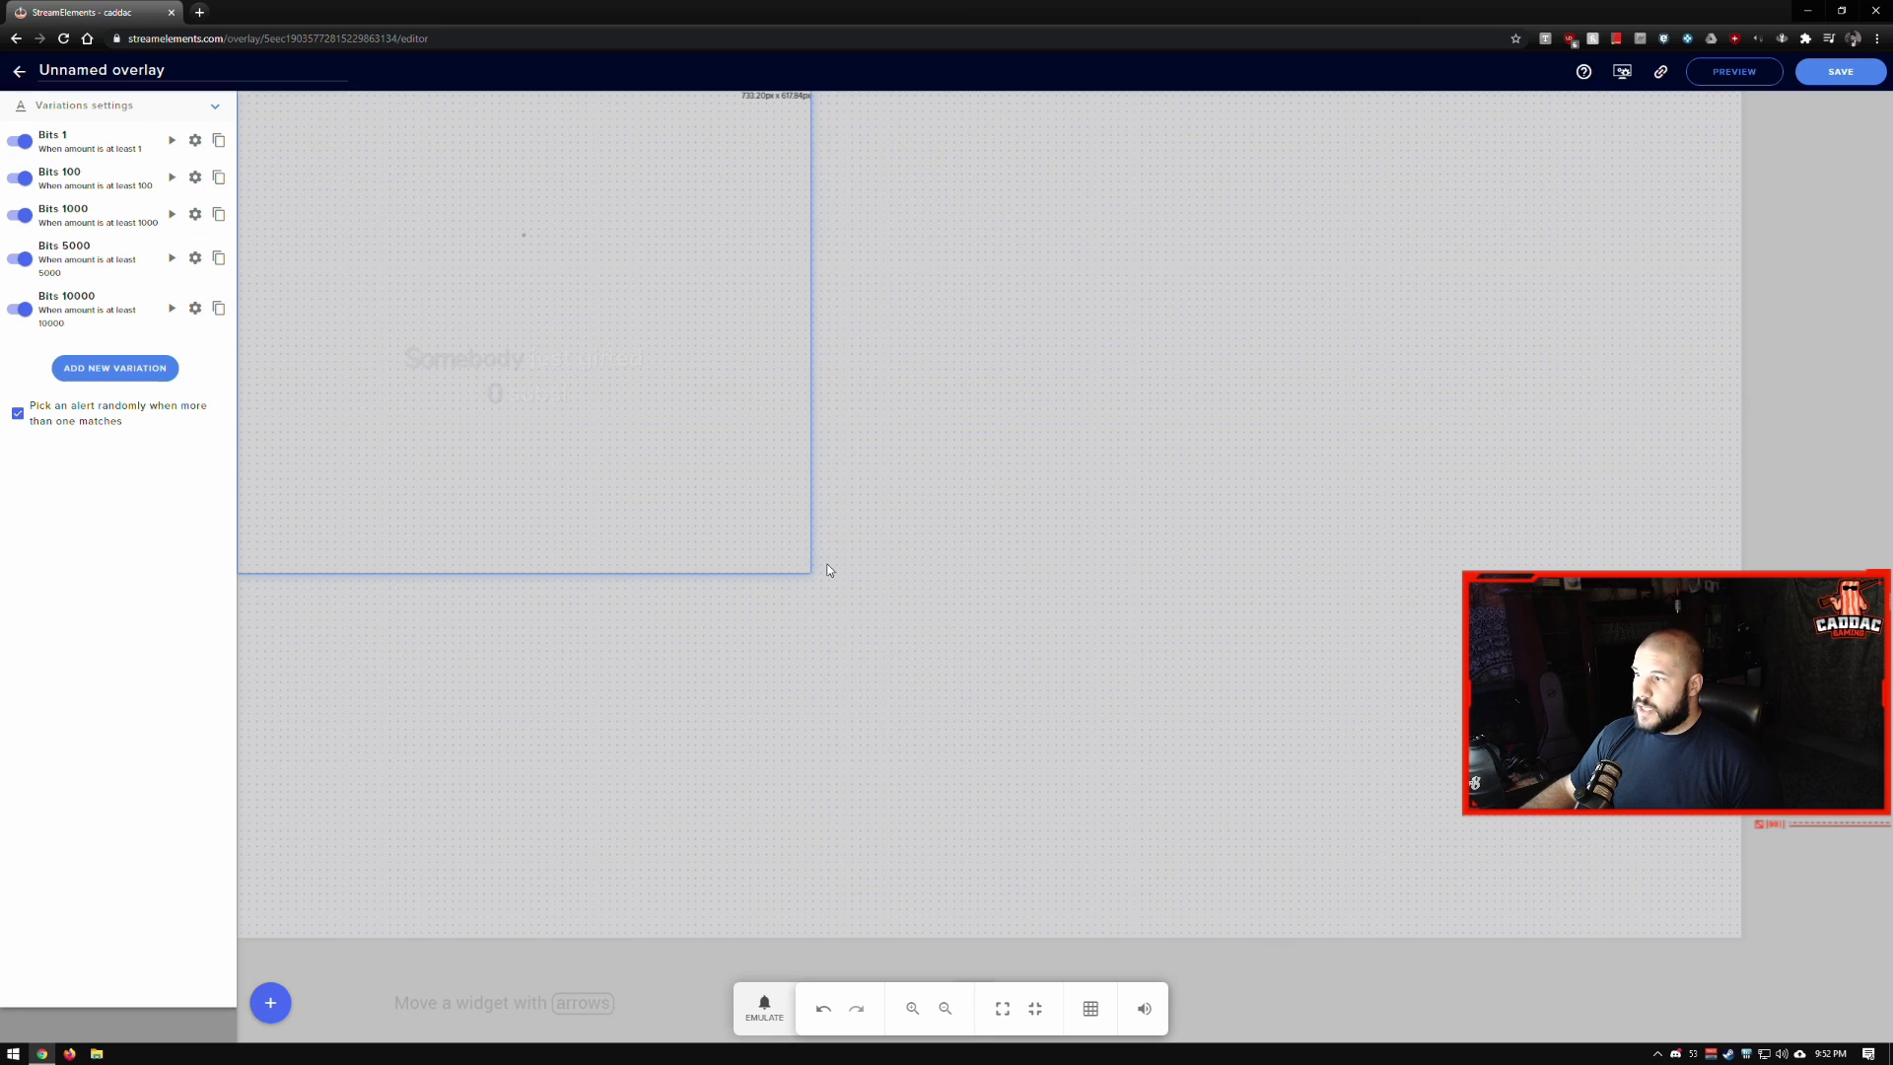
drag(809, 573, 1740, 937)
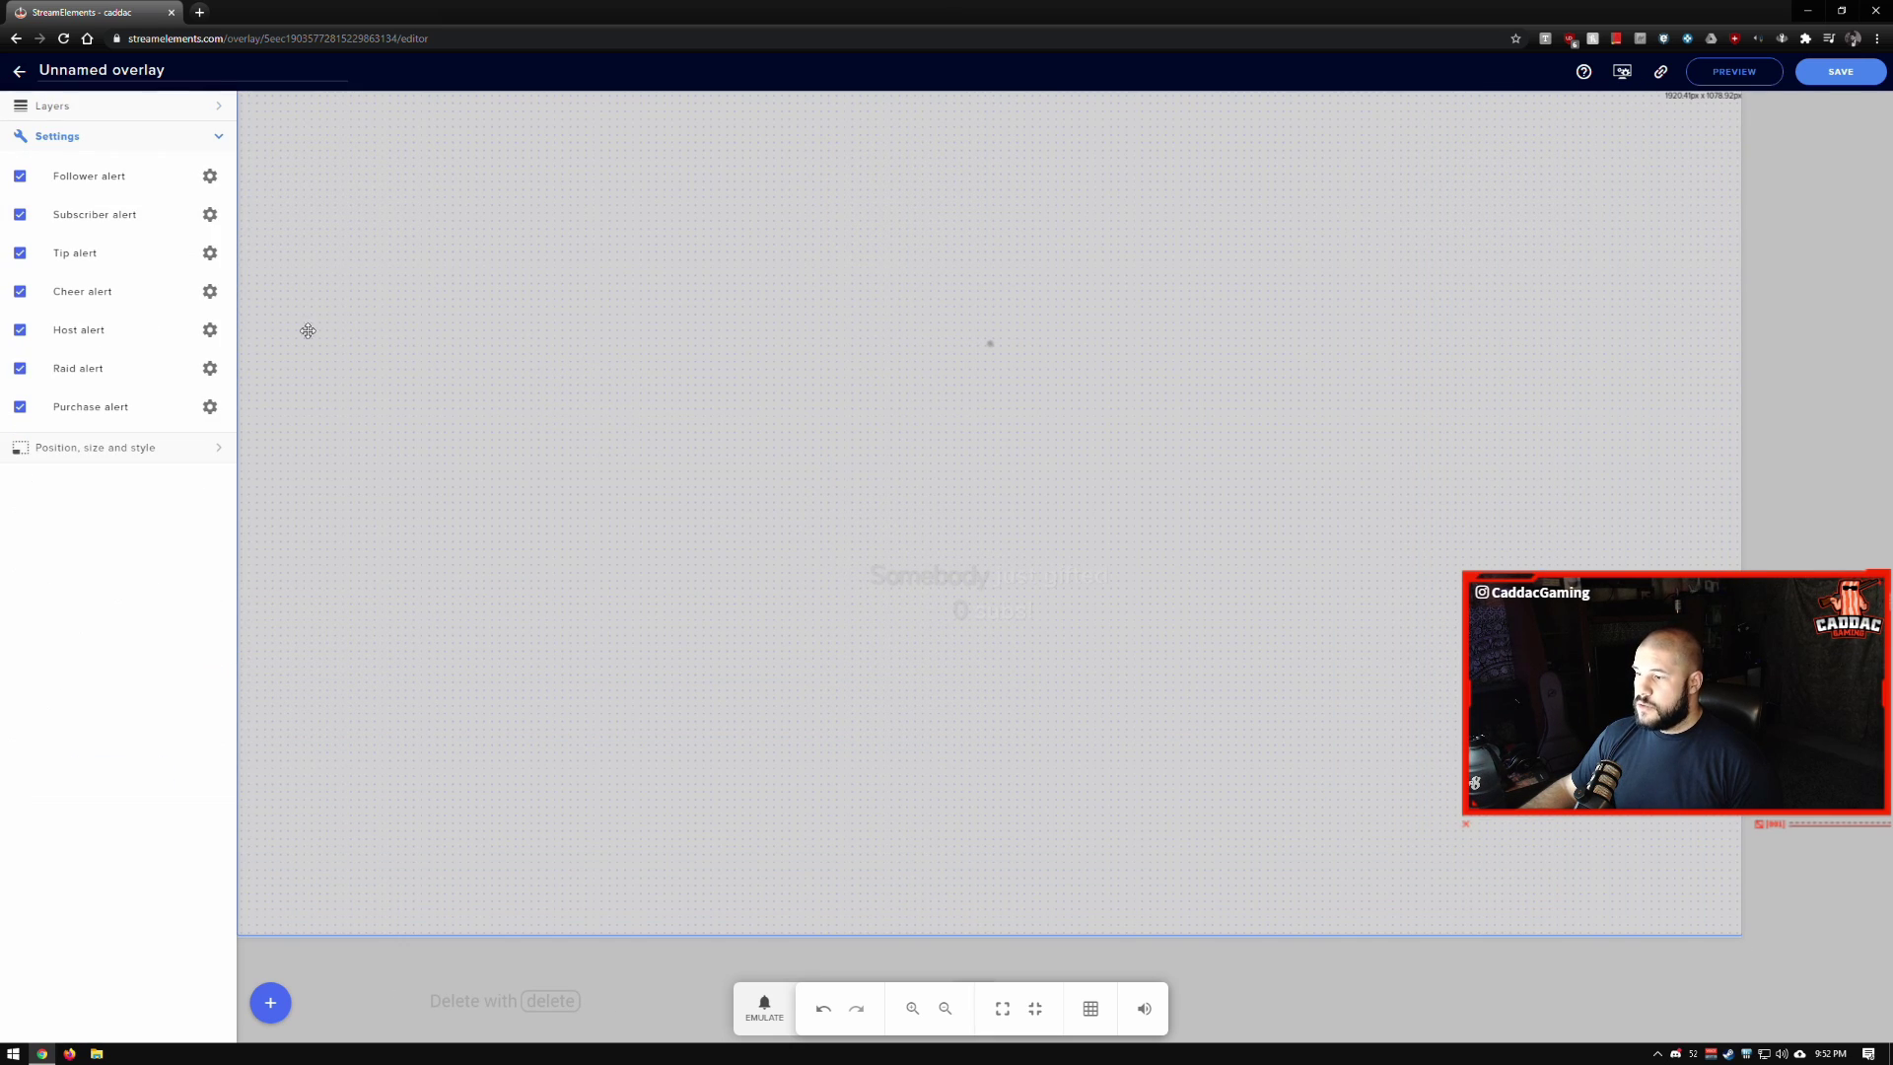
click(765, 1006)
click(855, 746)
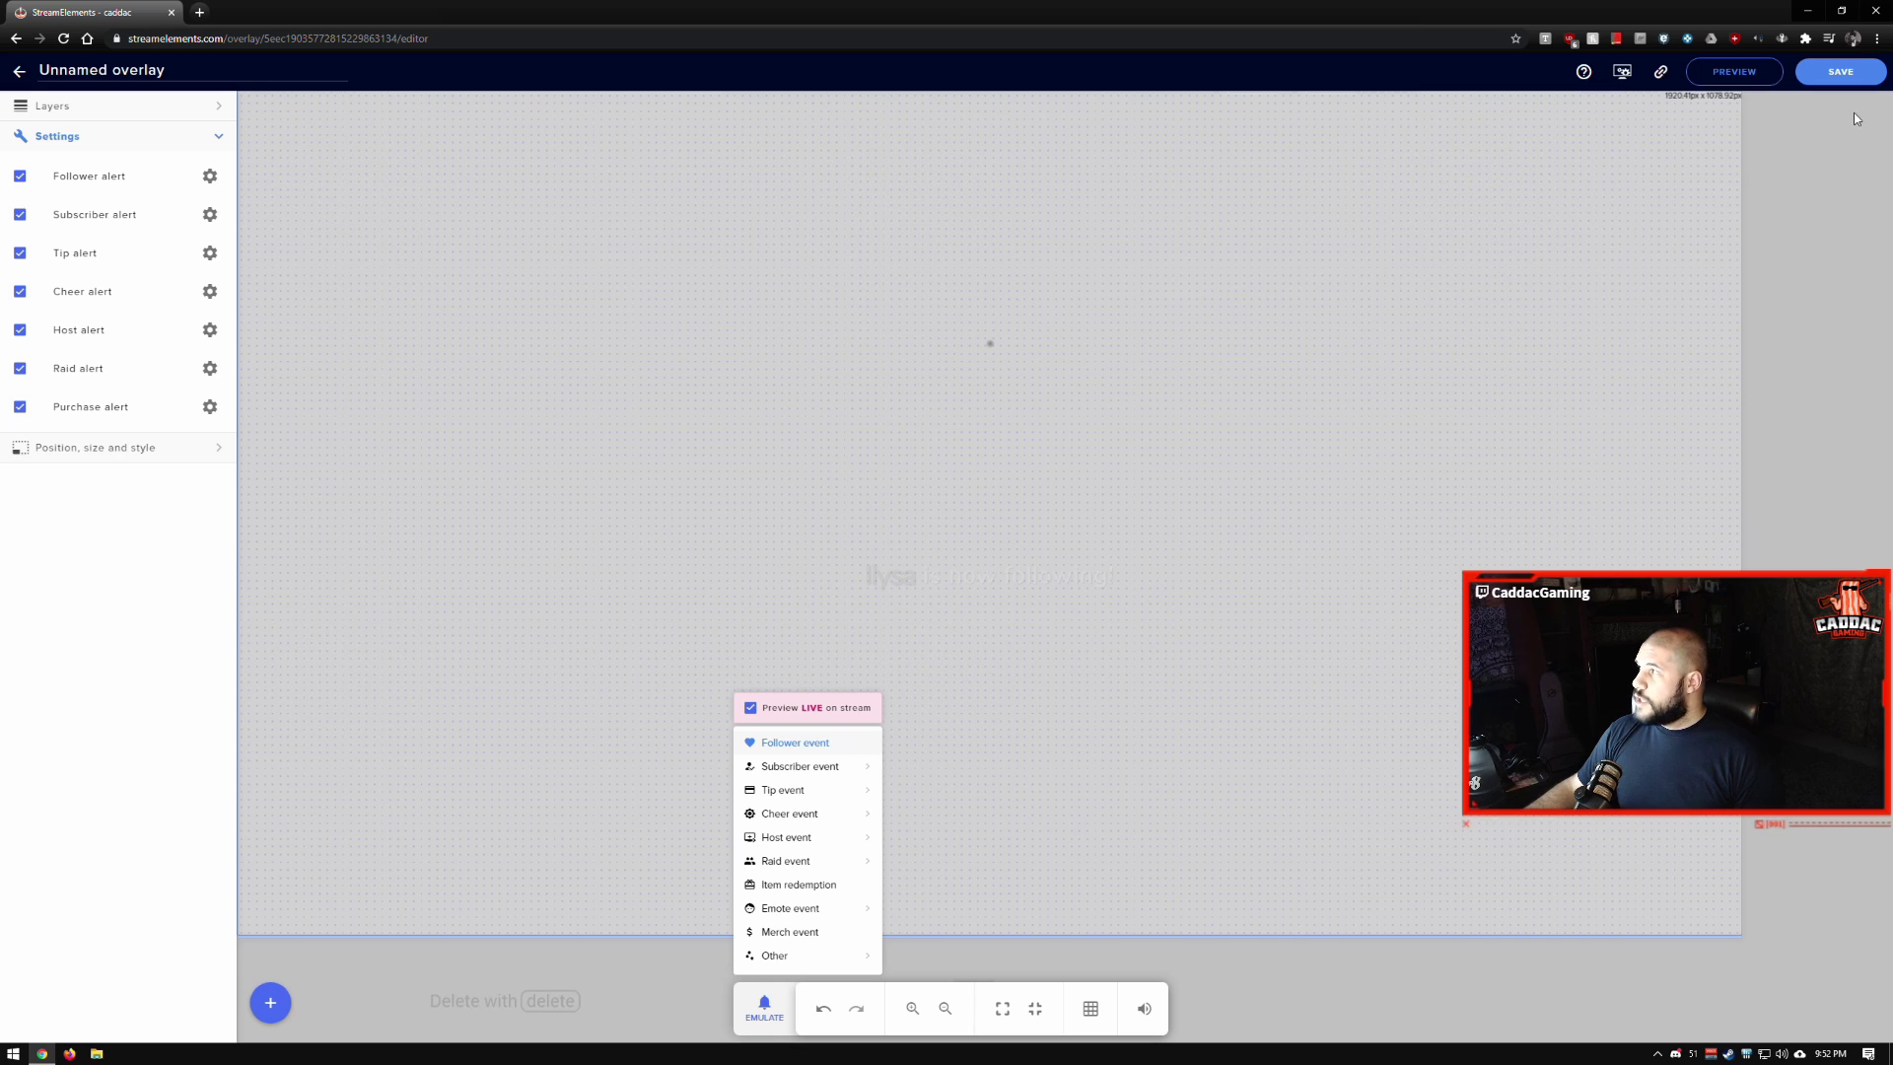
Save the overlay under the name Test.
click(1830, 79)
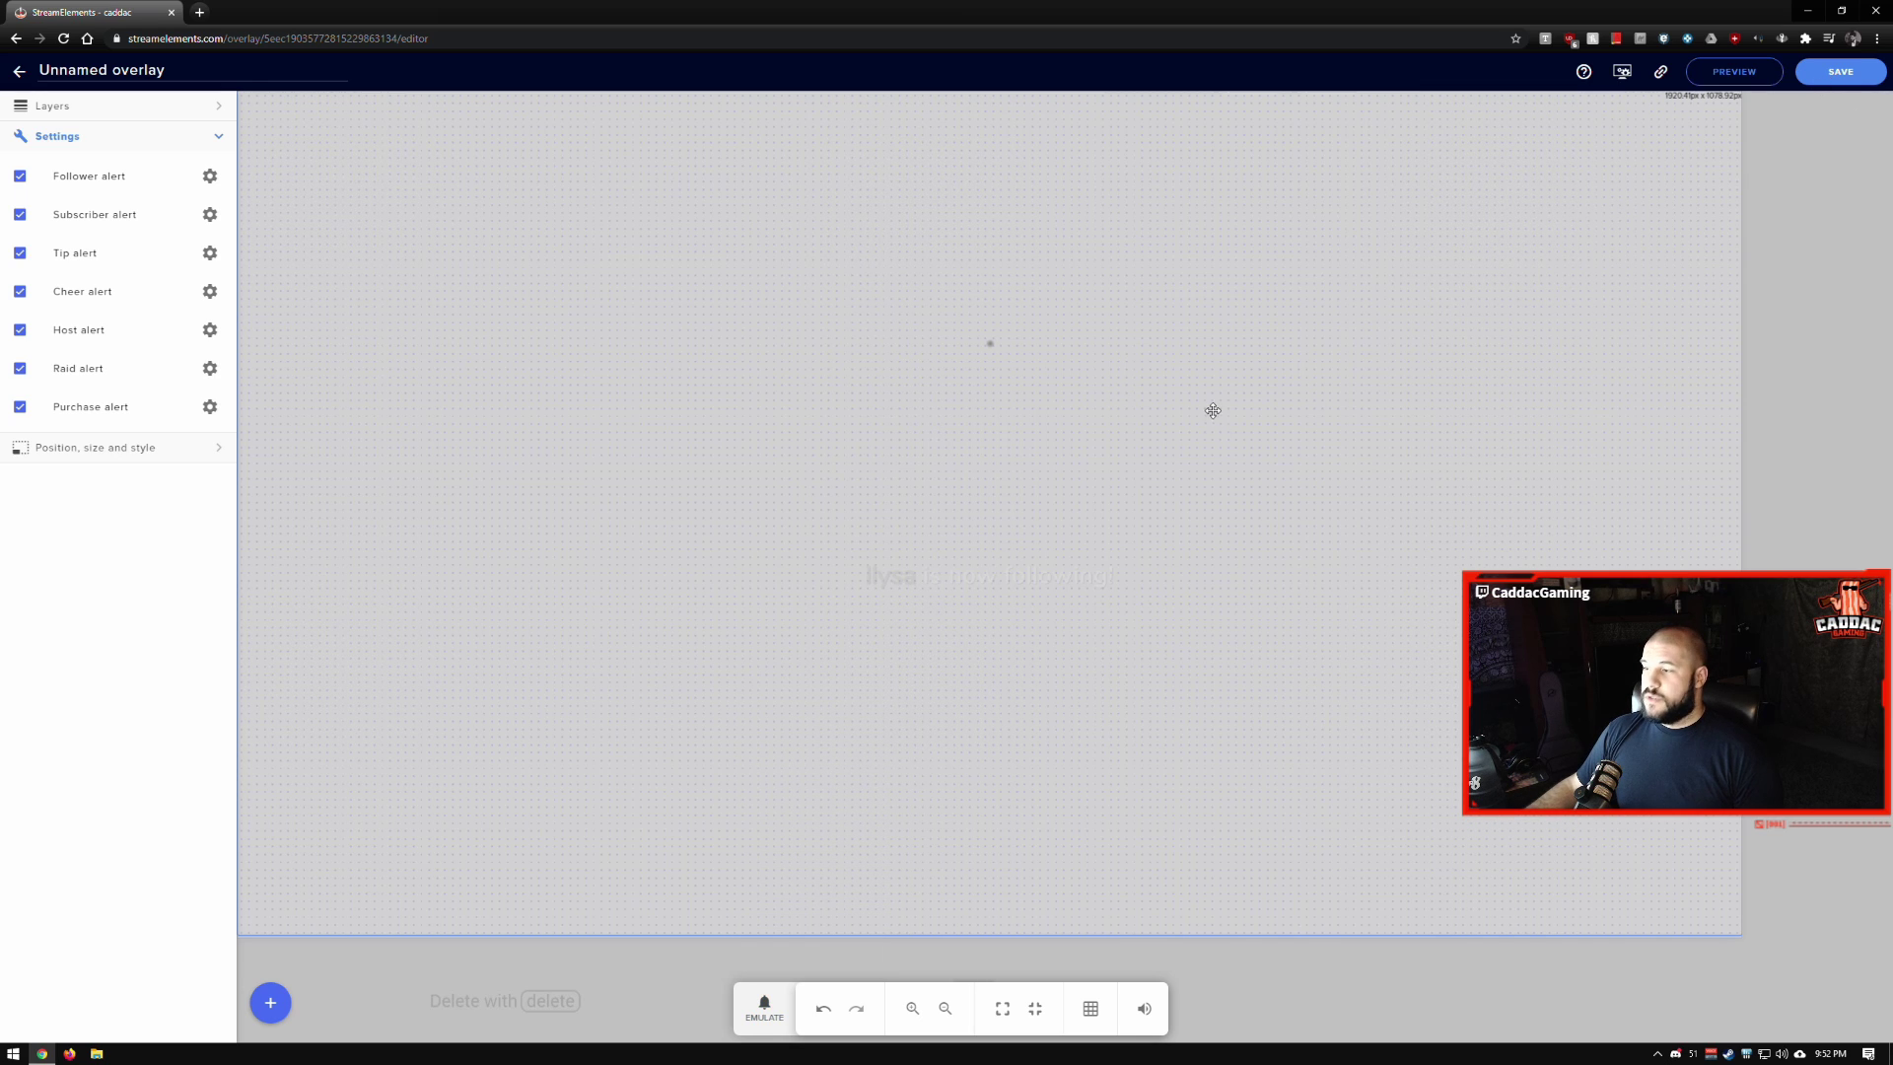
click(1822, 87)
click(817, 551)
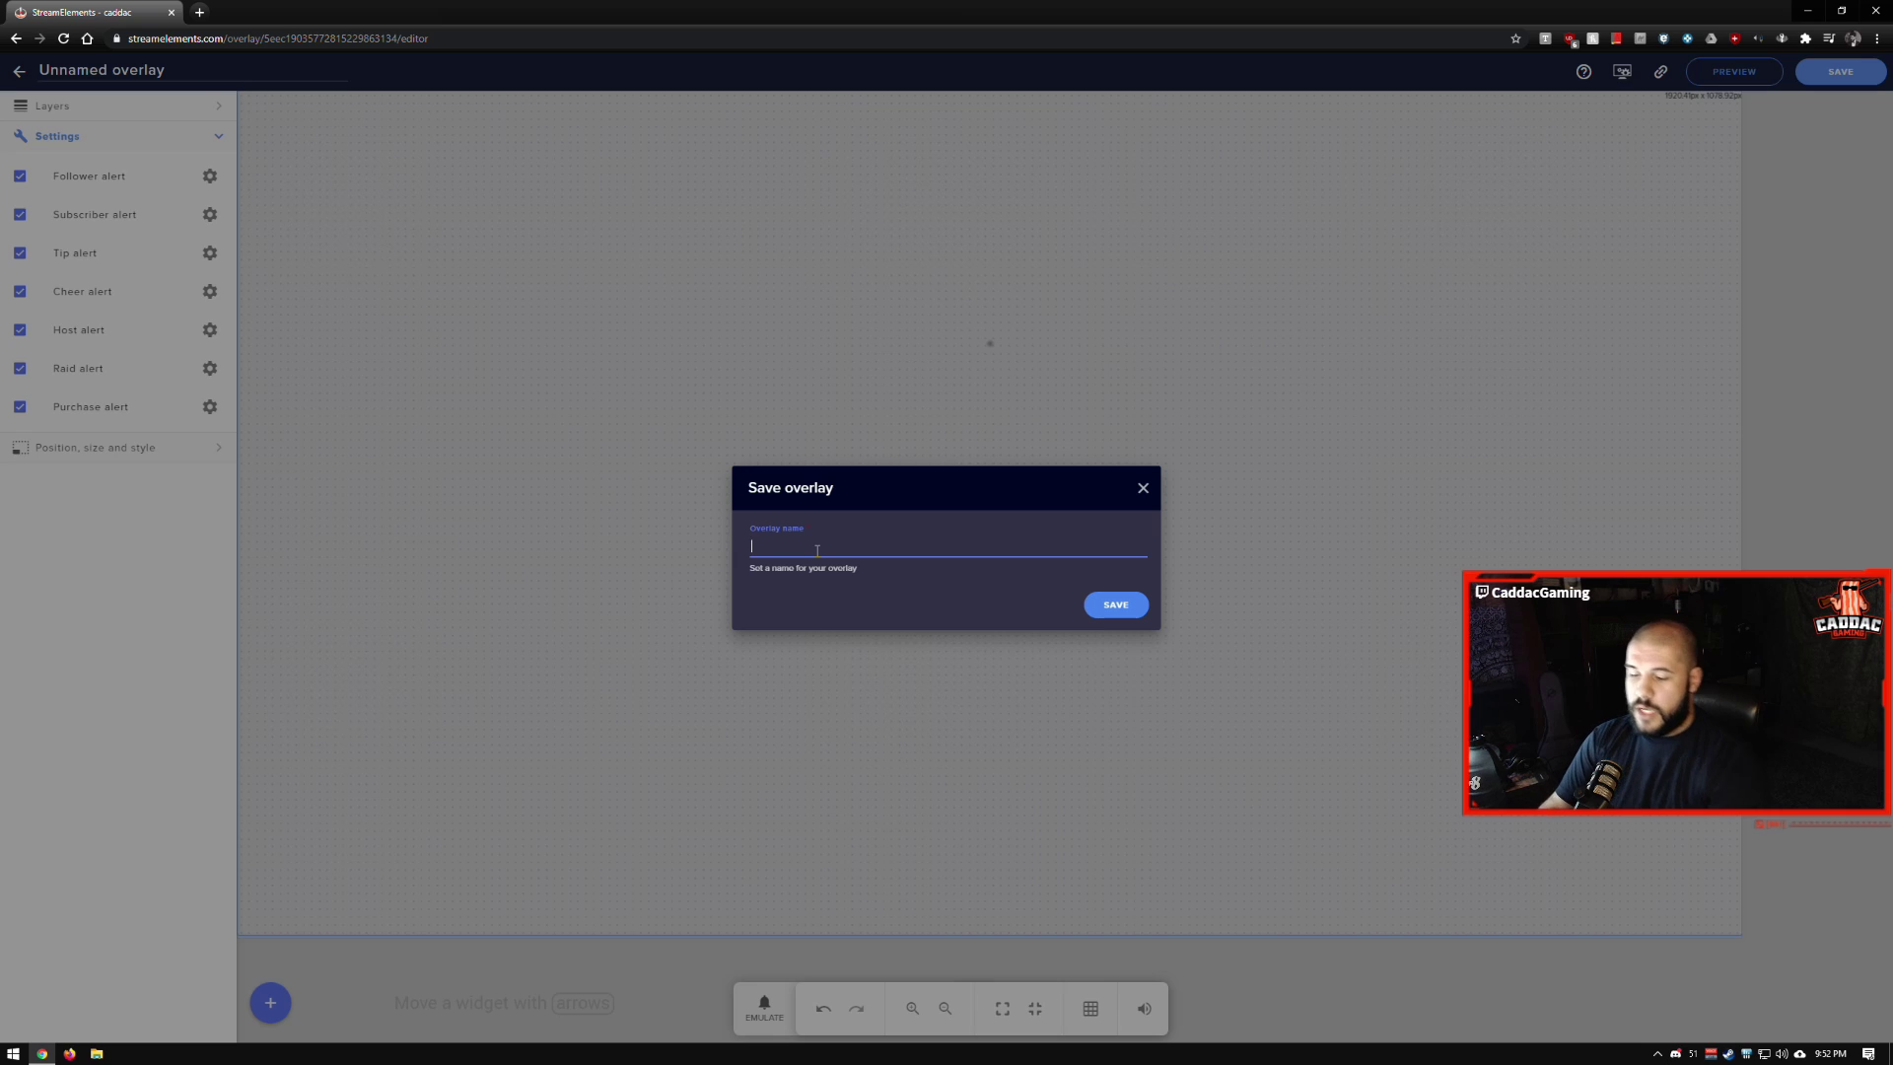
text(Test)
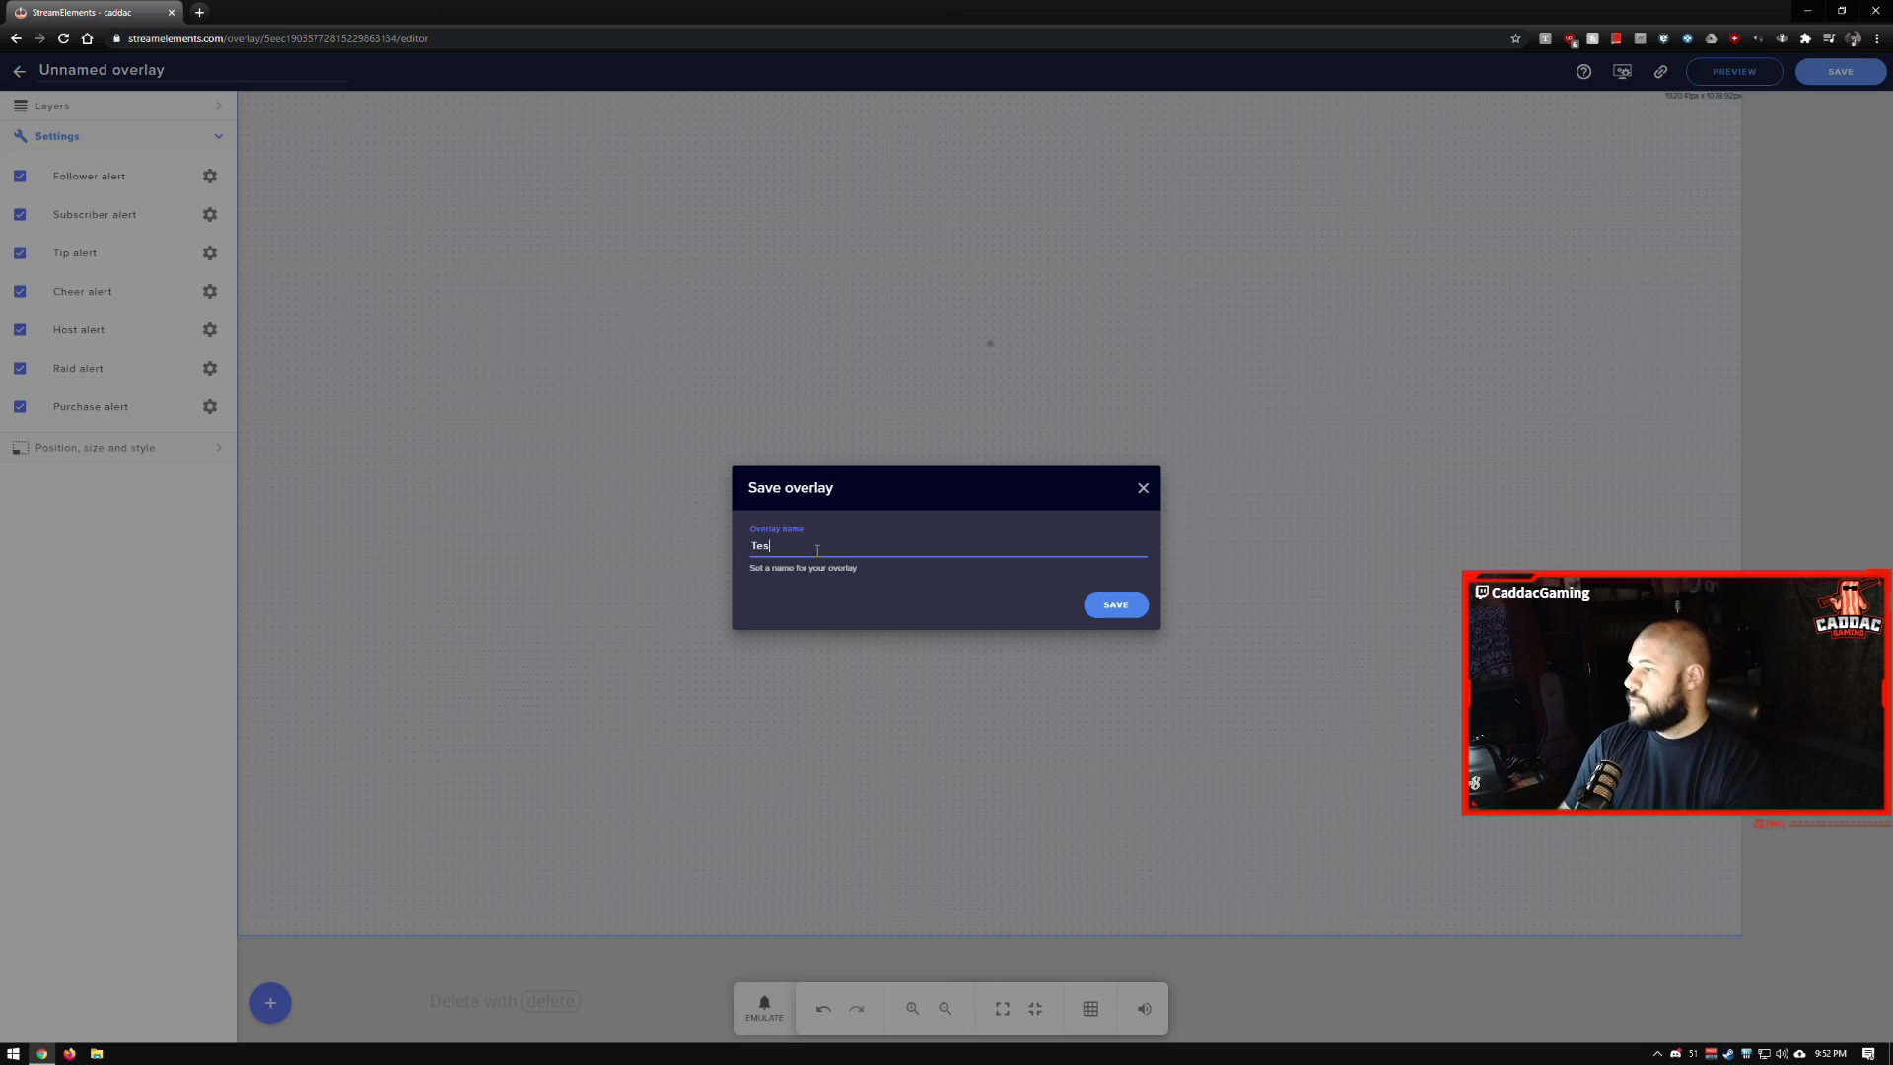
key(Return)
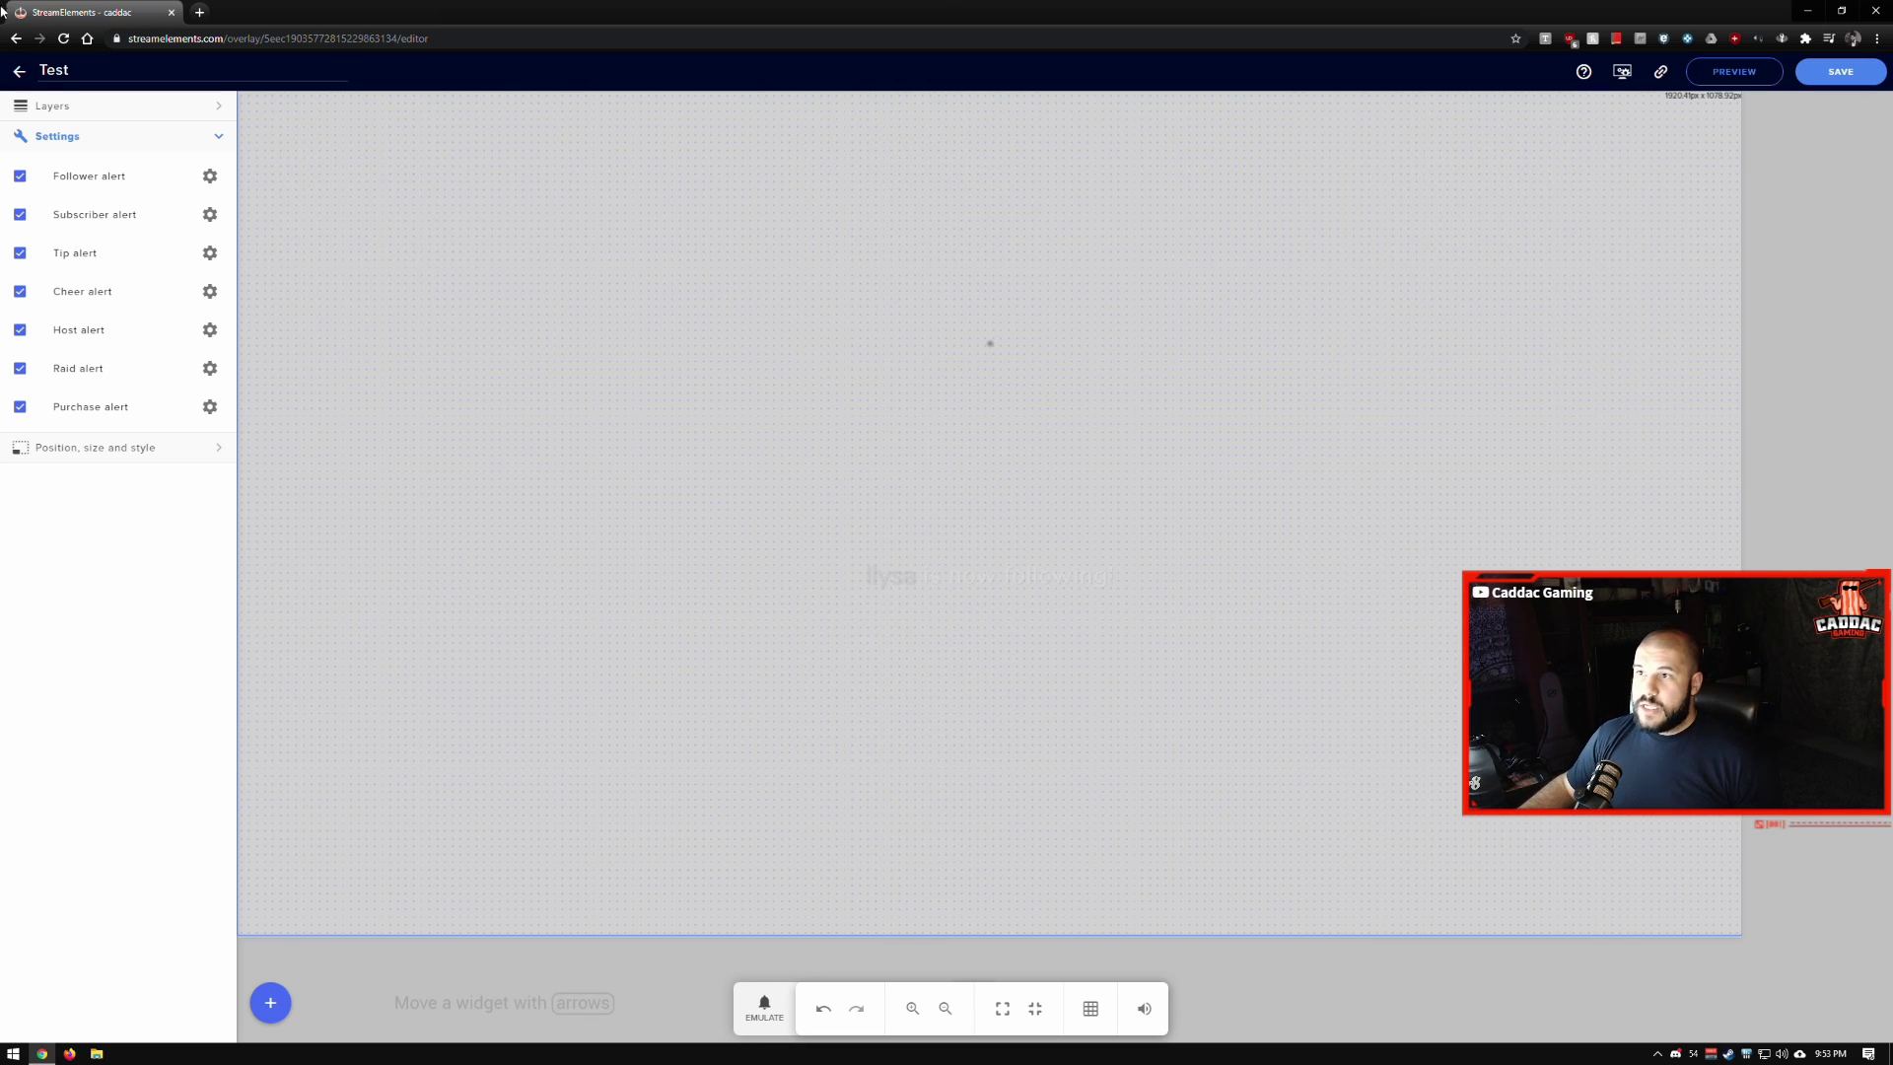
Reopen the Test overlay from the overlays list and add a latest subscriber label.
click(19, 71)
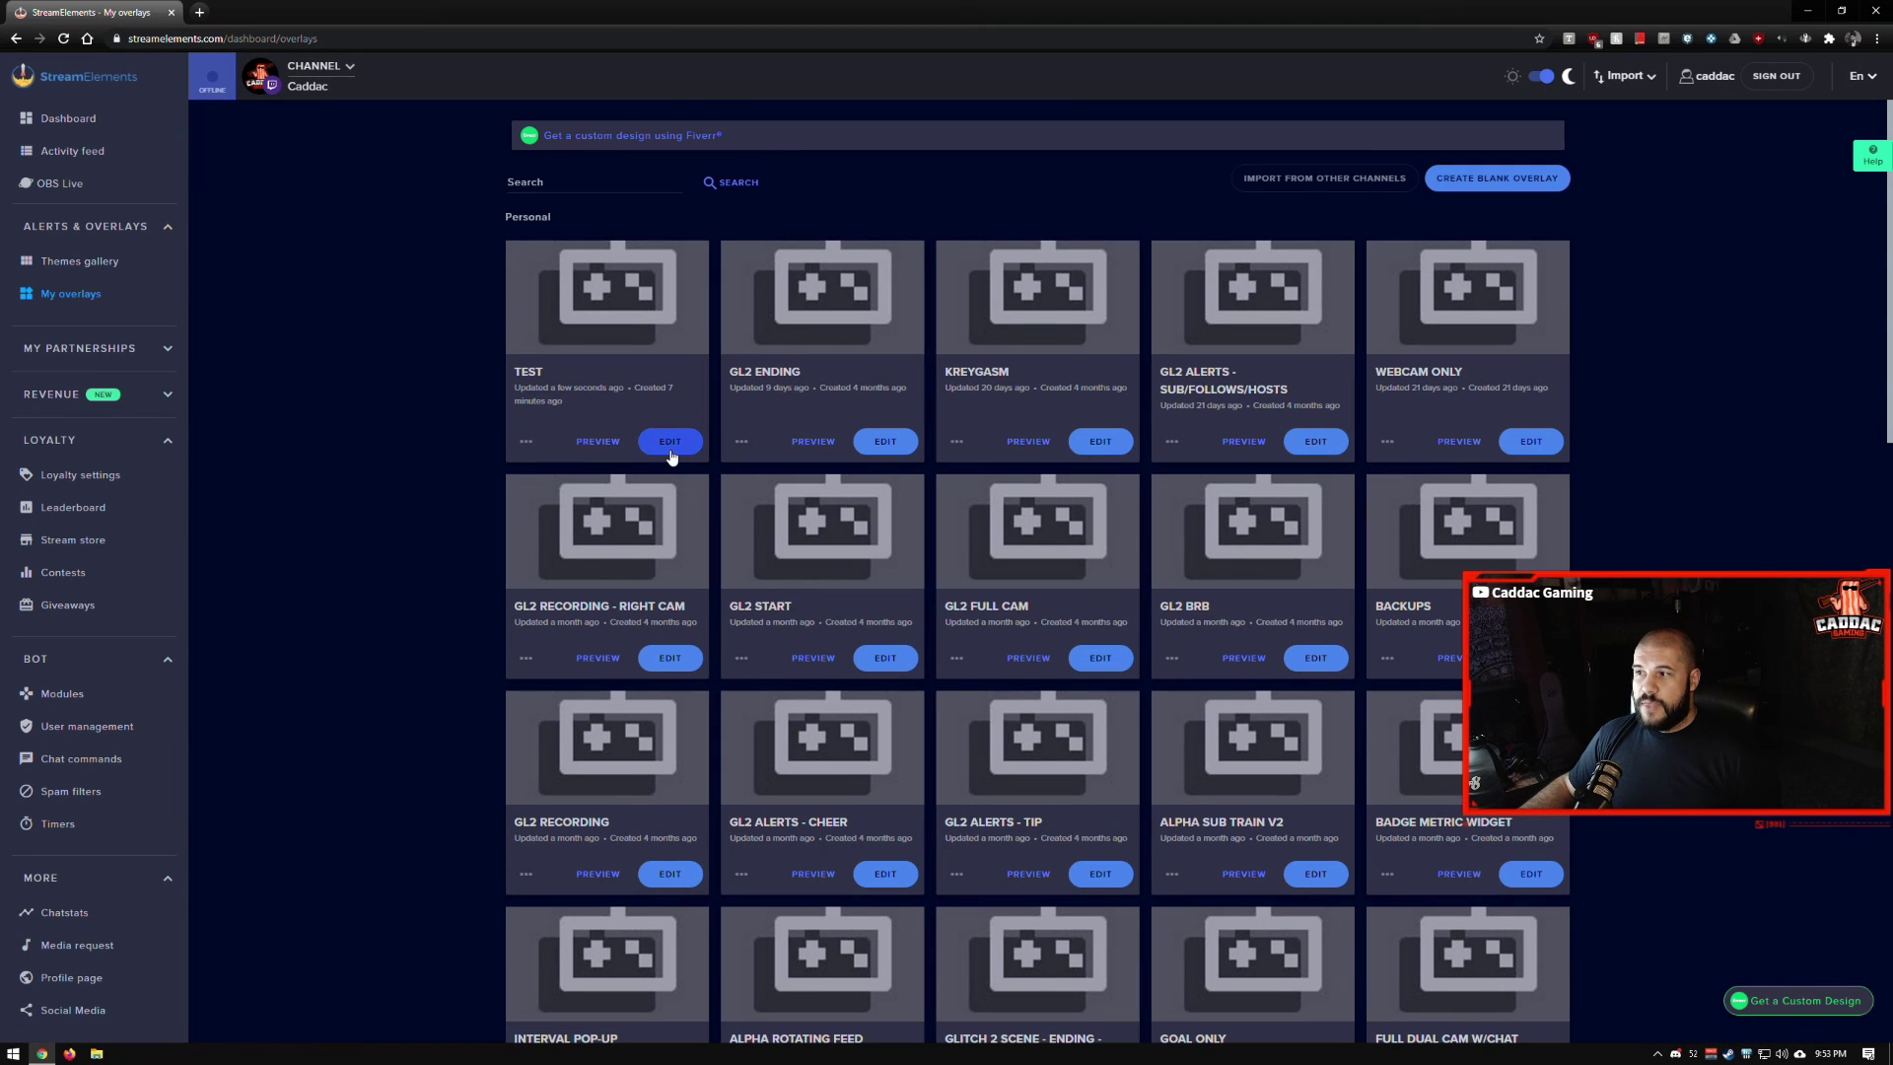
click(670, 443)
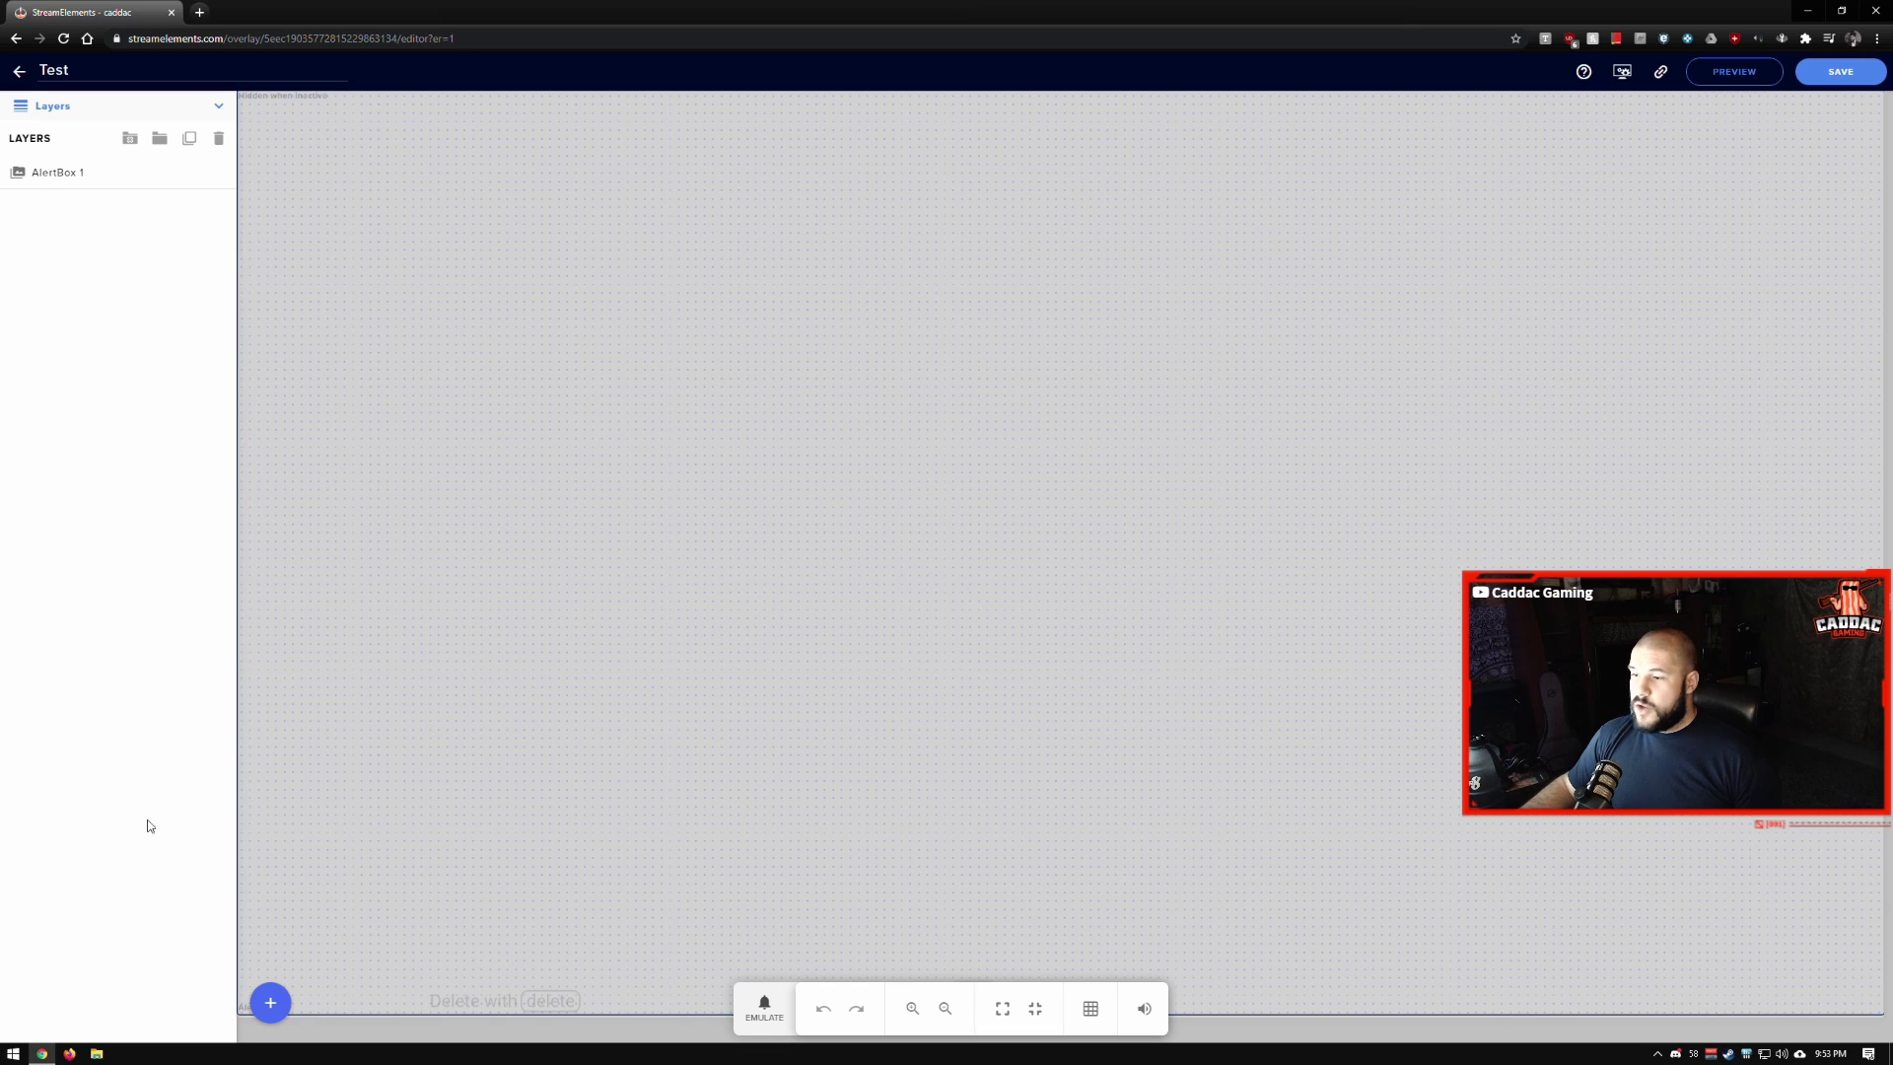
click(270, 1003)
mouse_move(384, 836)
mouse_move(345, 784)
mouse_move(464, 775)
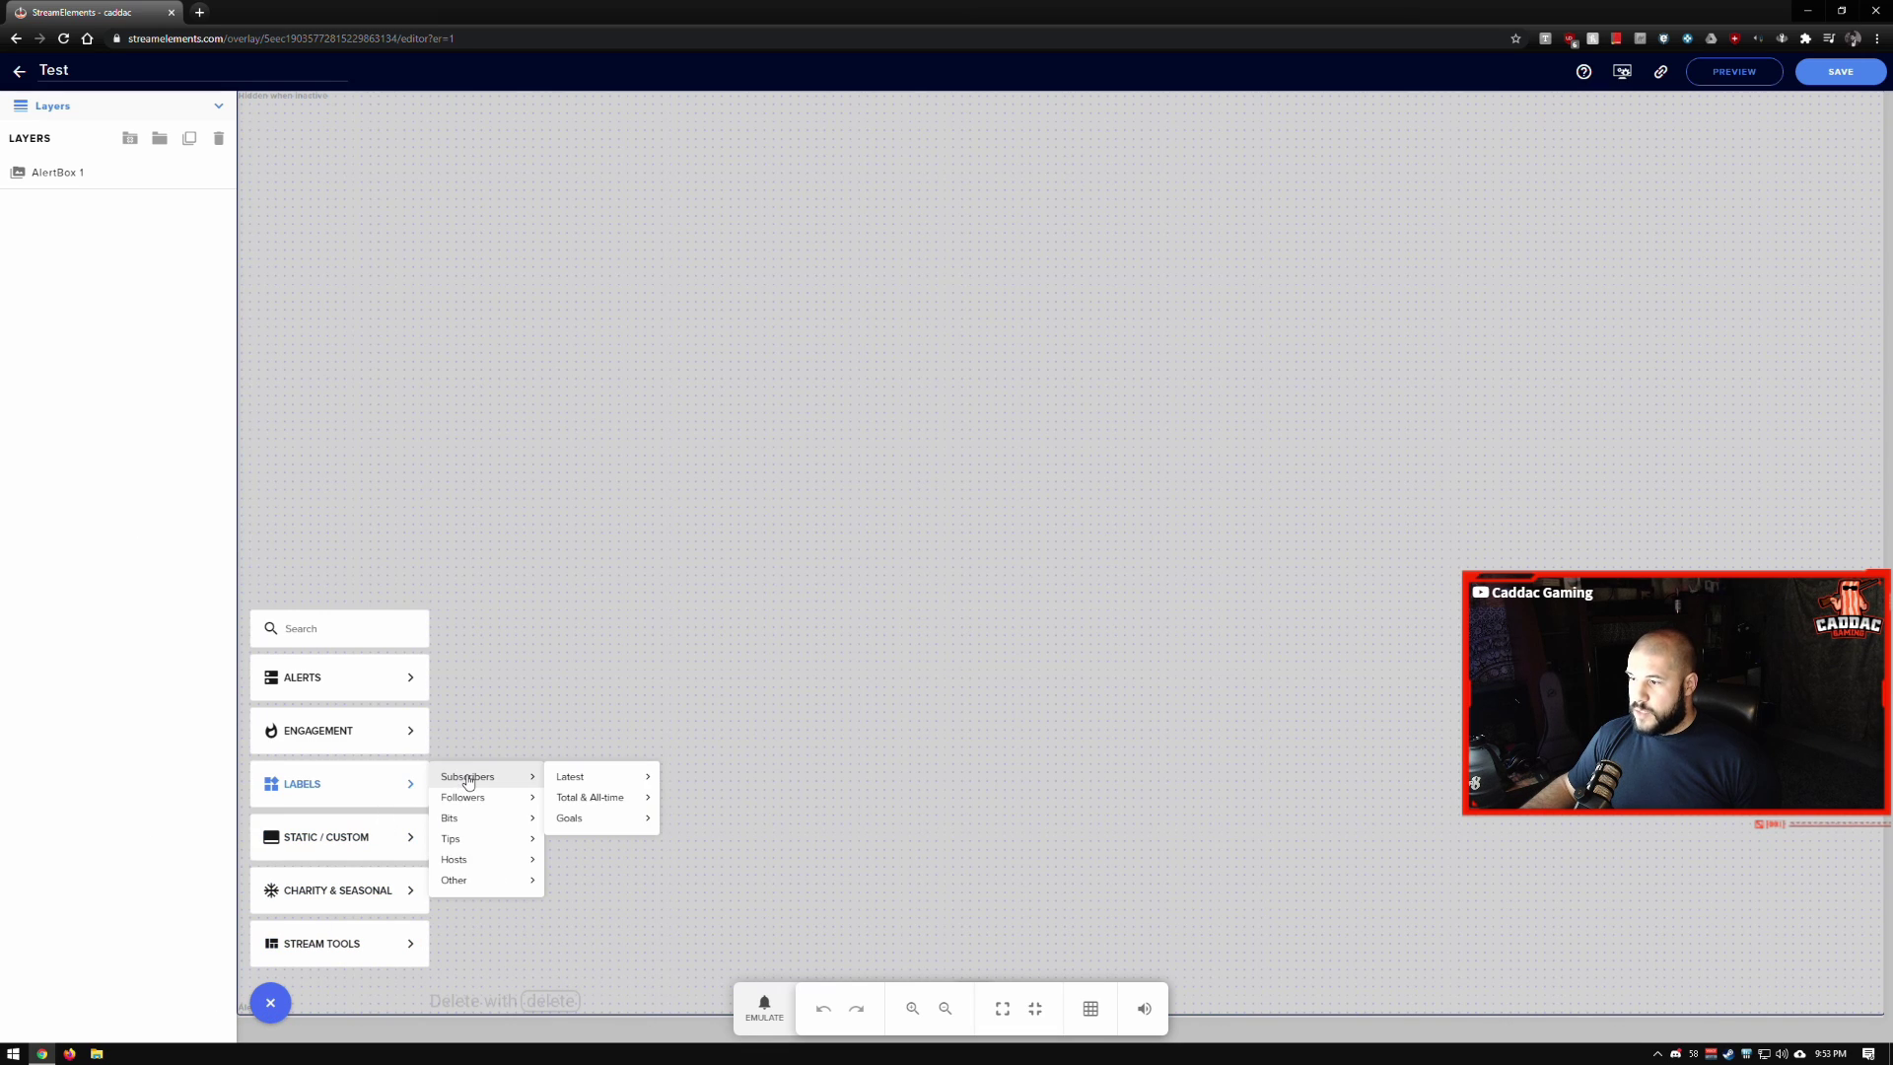
mouse_move(571, 775)
click(724, 779)
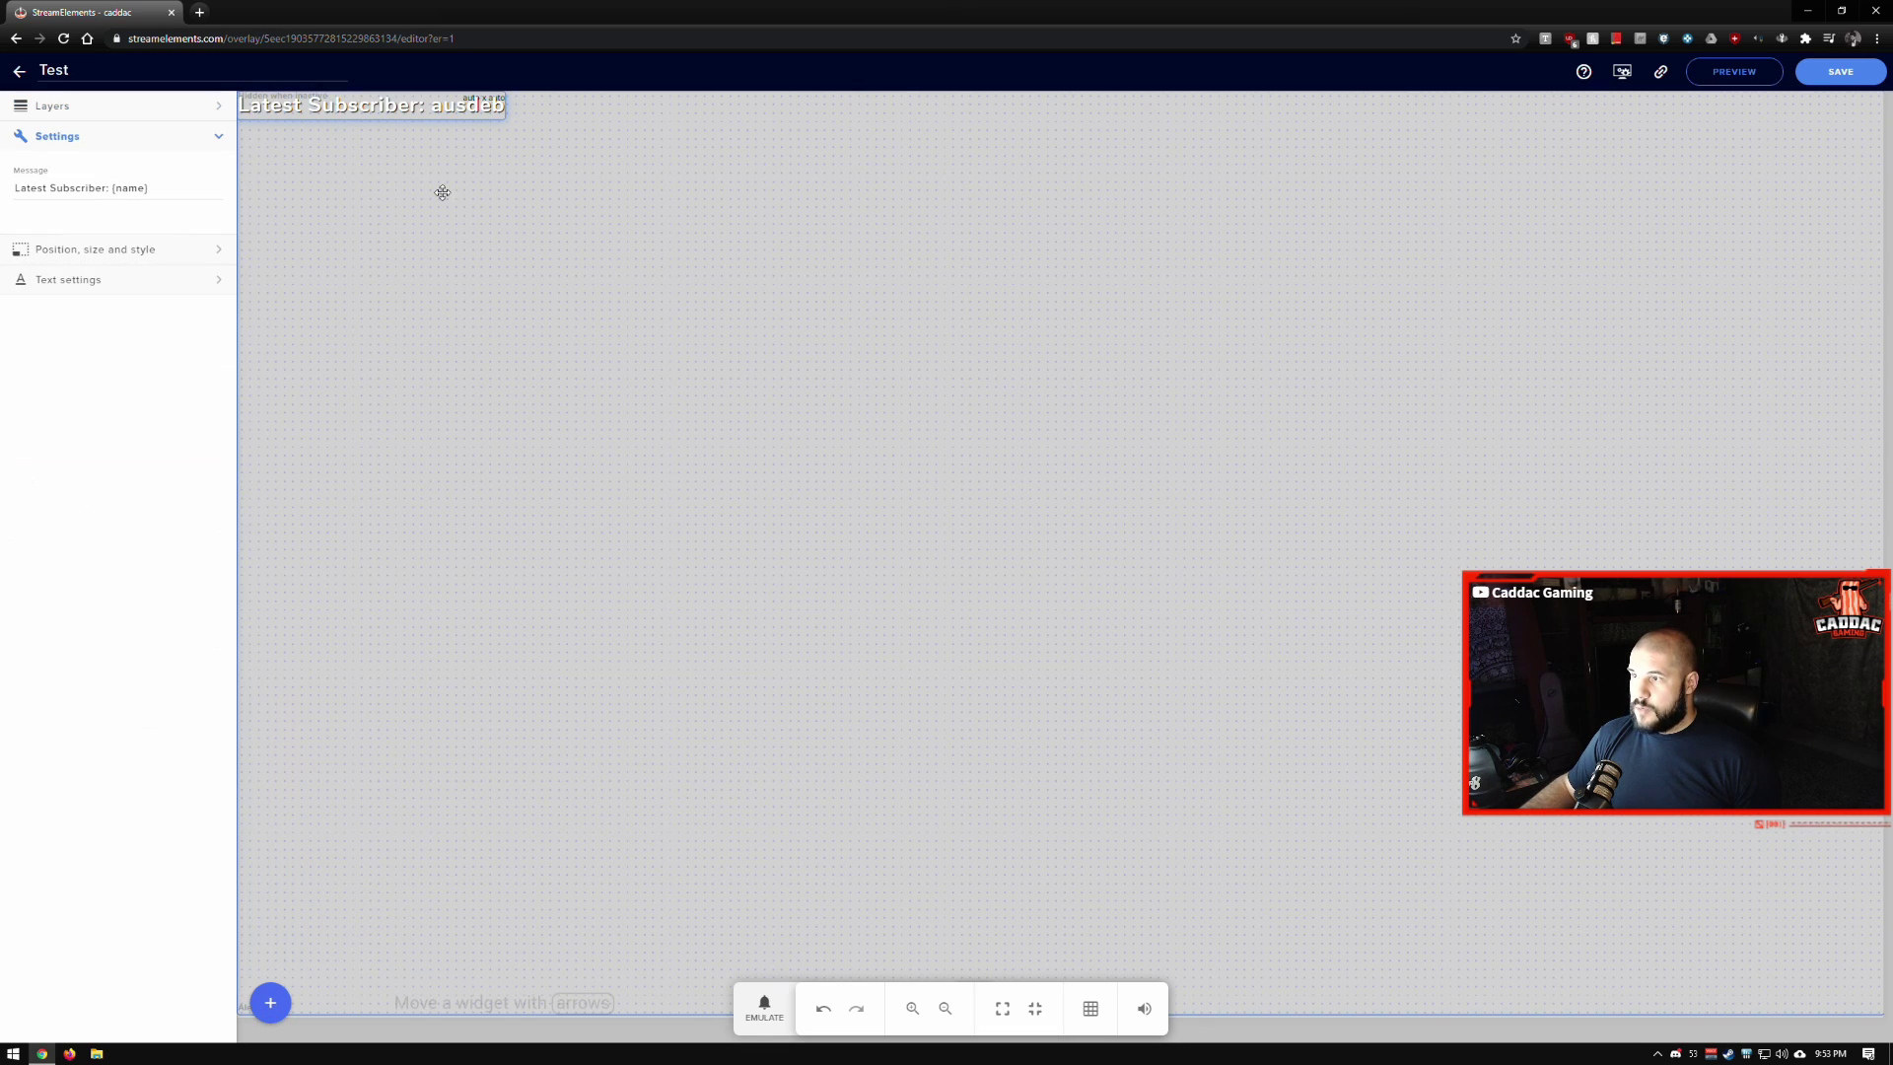
Try to leave the editor, cancel leaving, and save the overlay with the subscriber label.
click(20, 70)
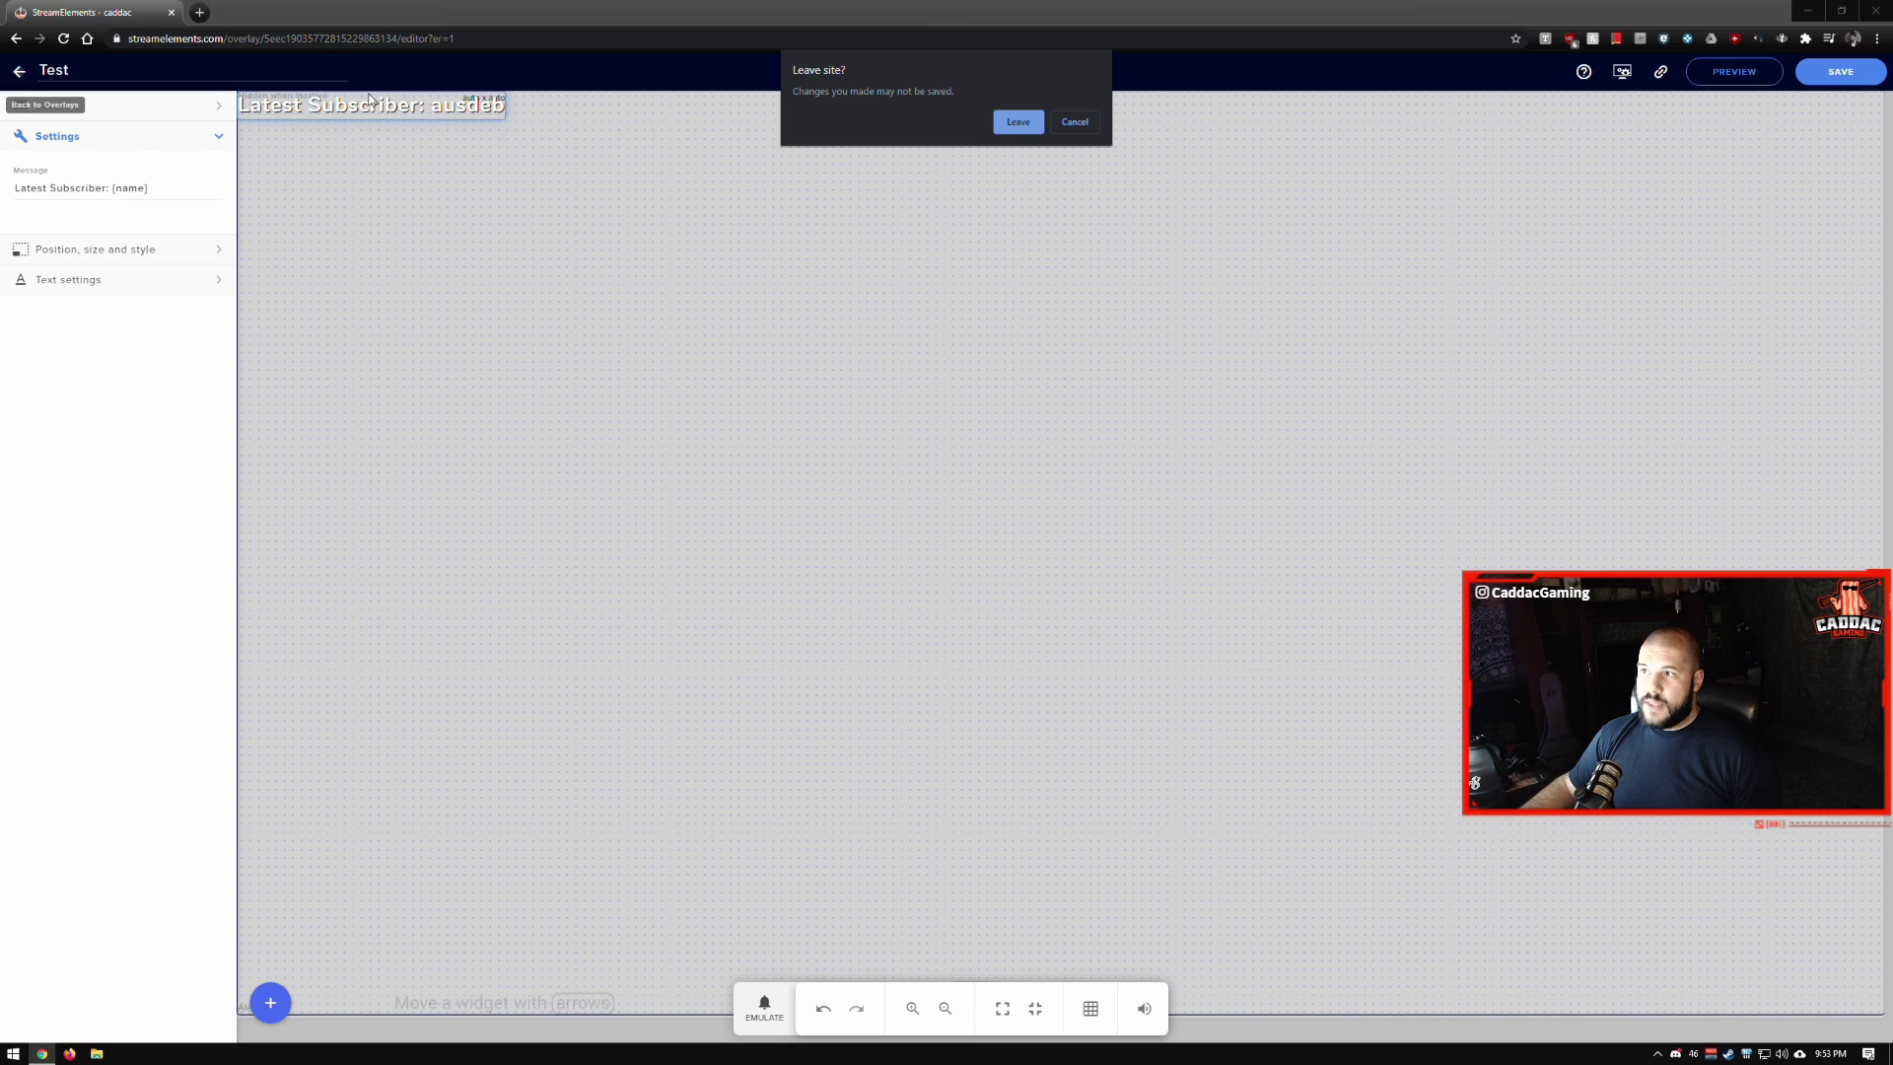
key(Escape)
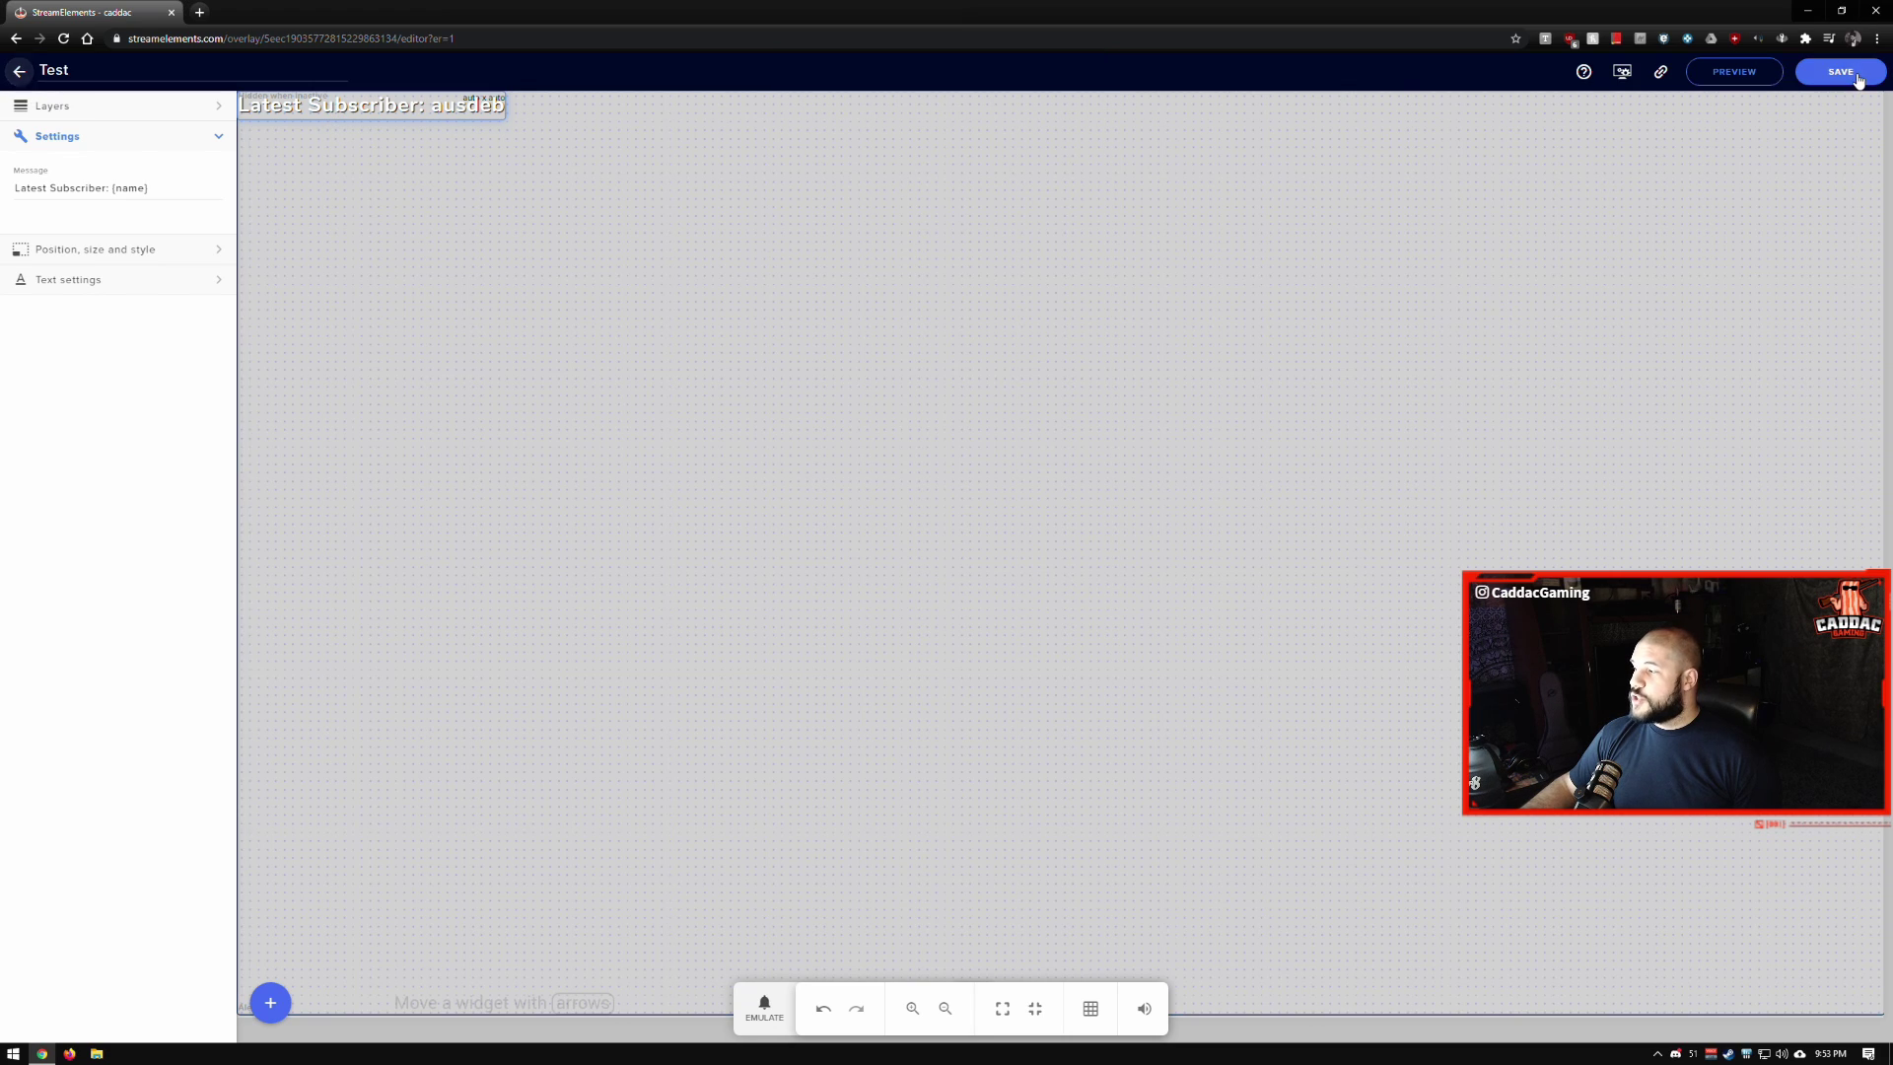
key(ctrl+s)
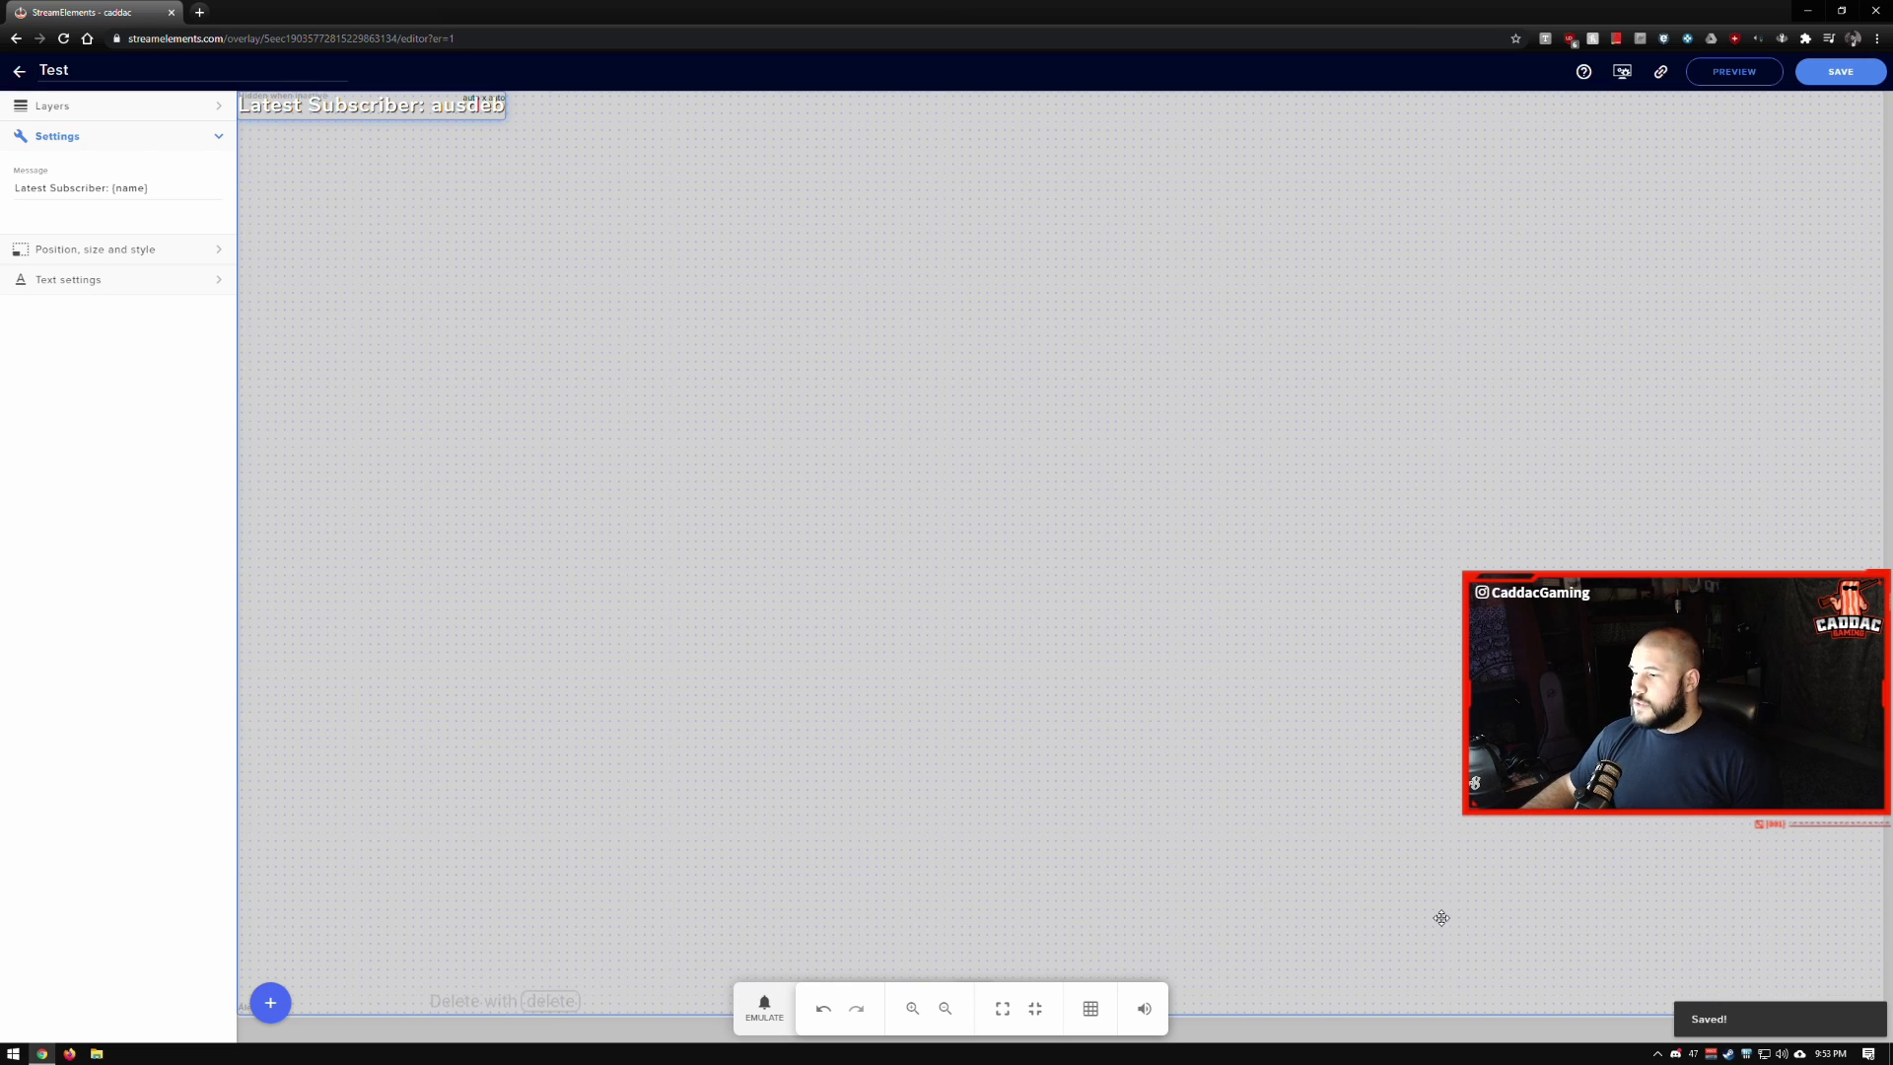
Remove the full-canvas AlertBox and look through the available alert widgets.
click(370, 127)
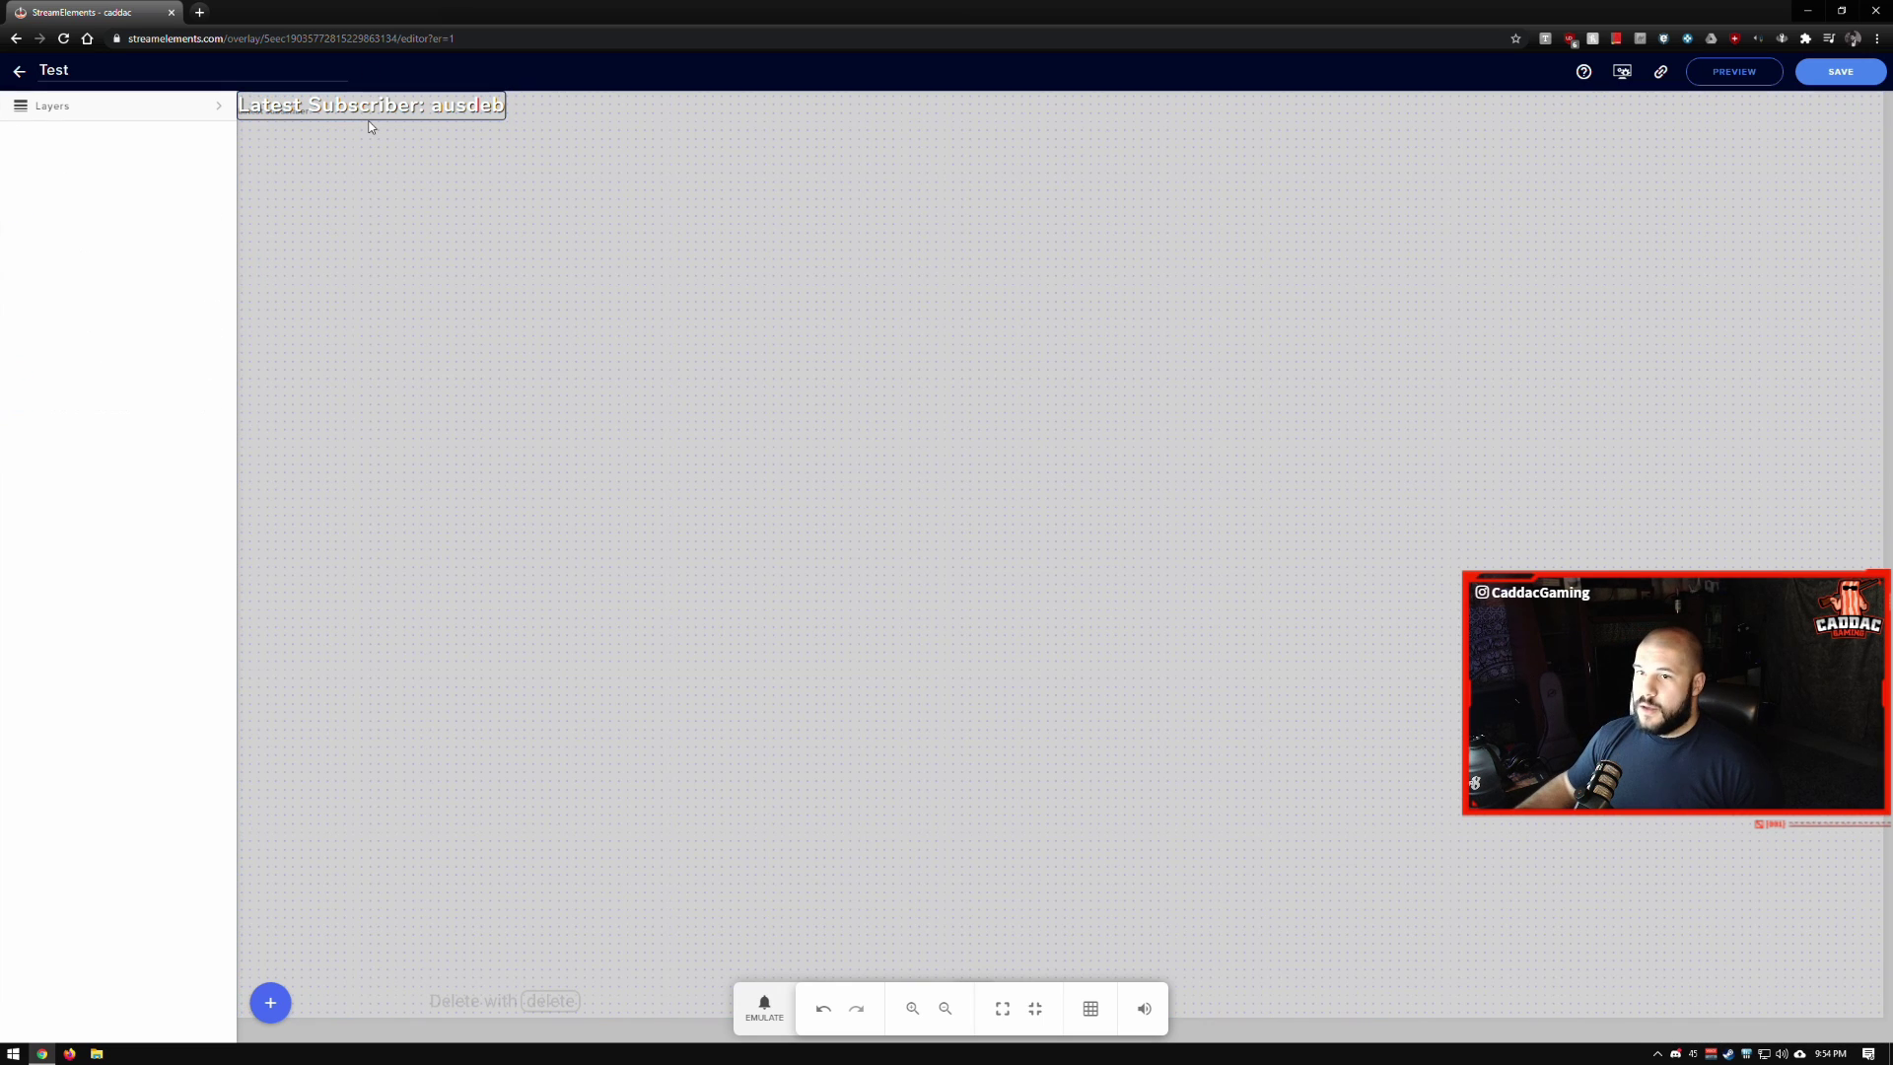
click(270, 1002)
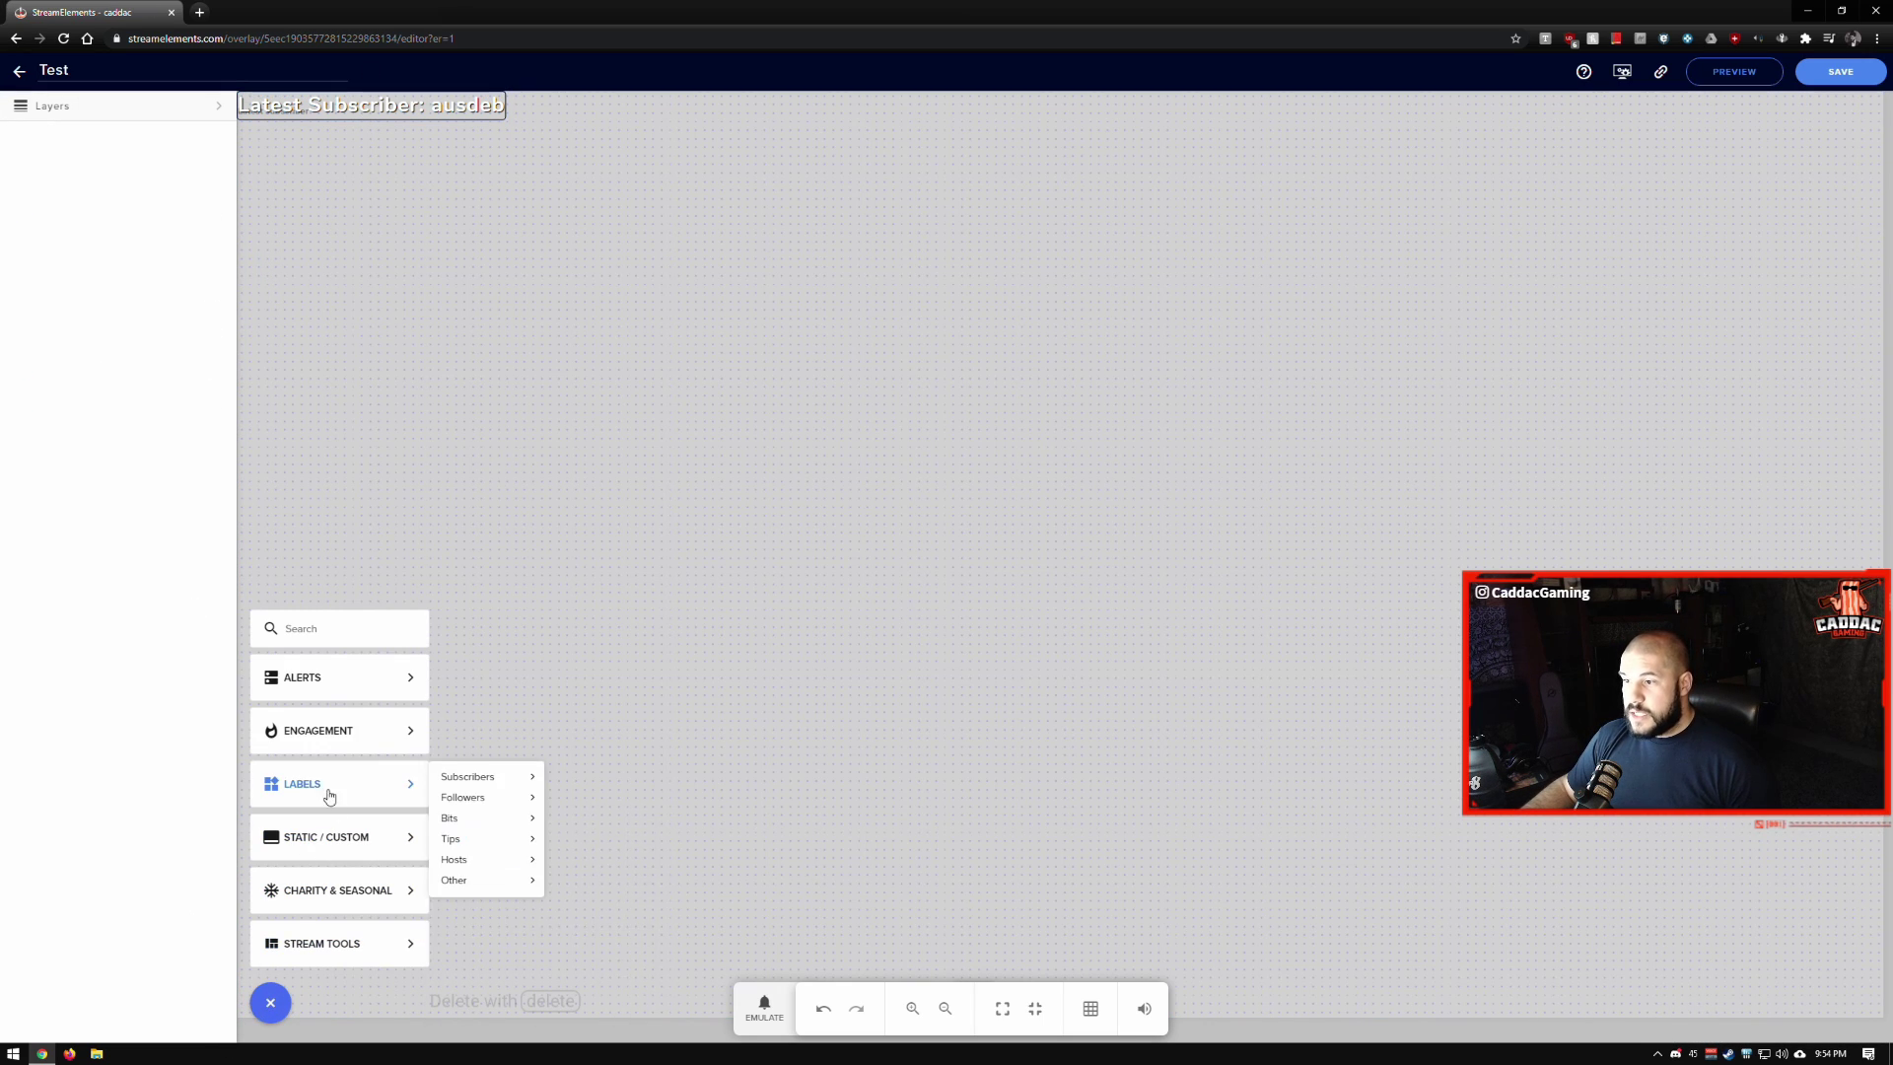
mouse_move(347, 691)
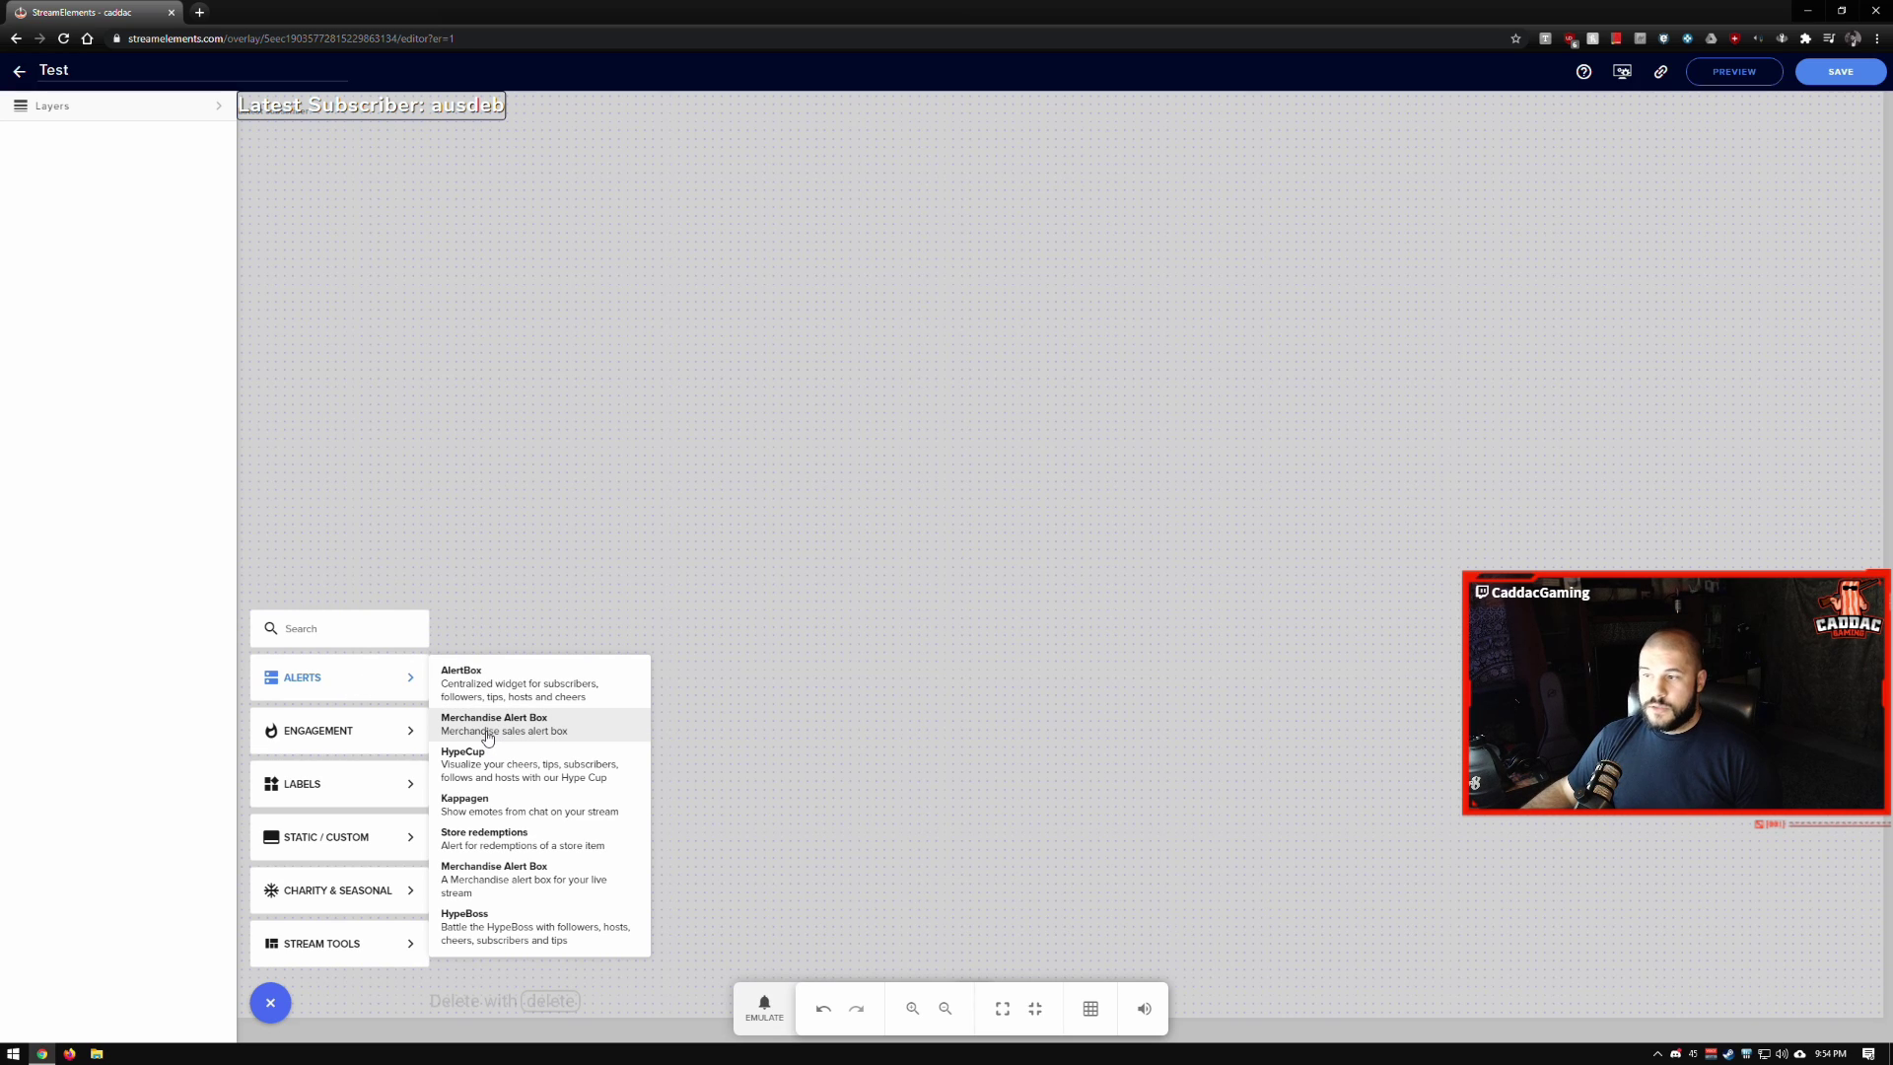
click(513, 392)
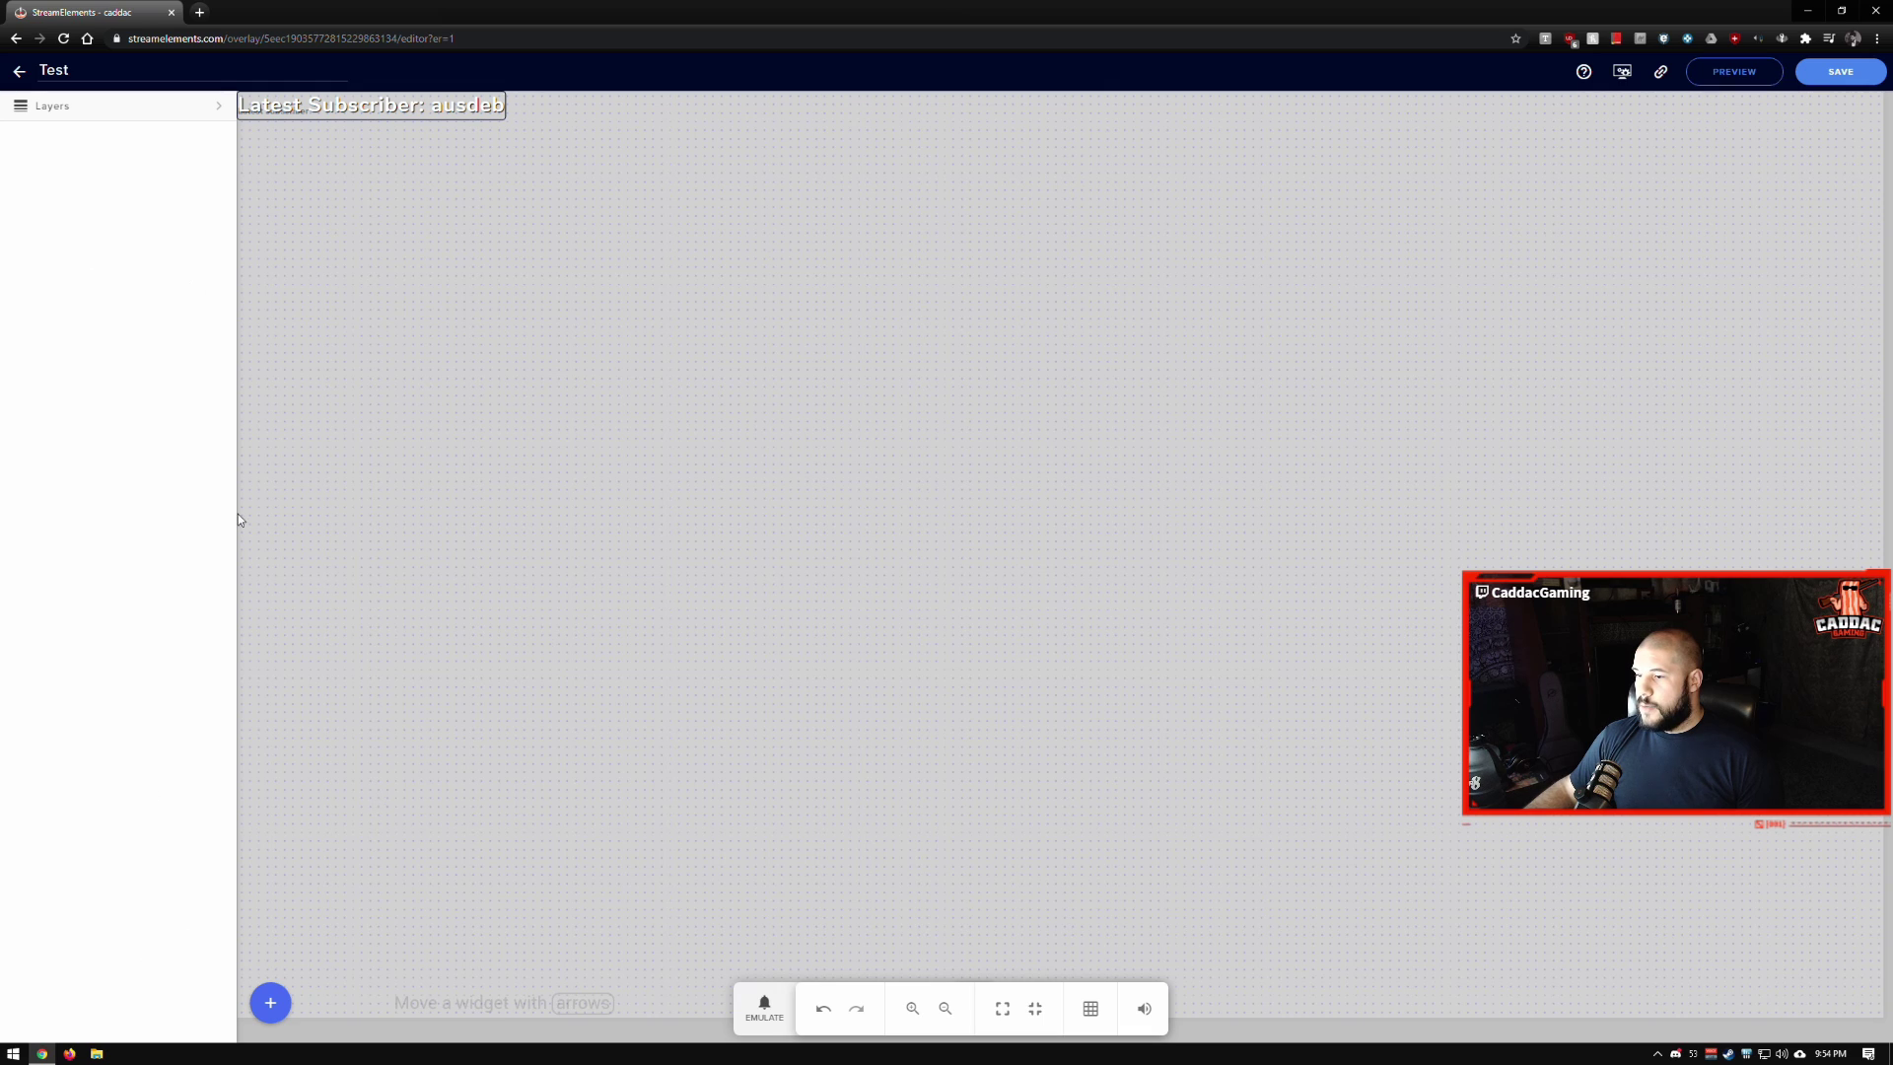
Add another AlertBox, view its purchase alert's advanced settings, and remove the widget again.
click(274, 1002)
click(494, 677)
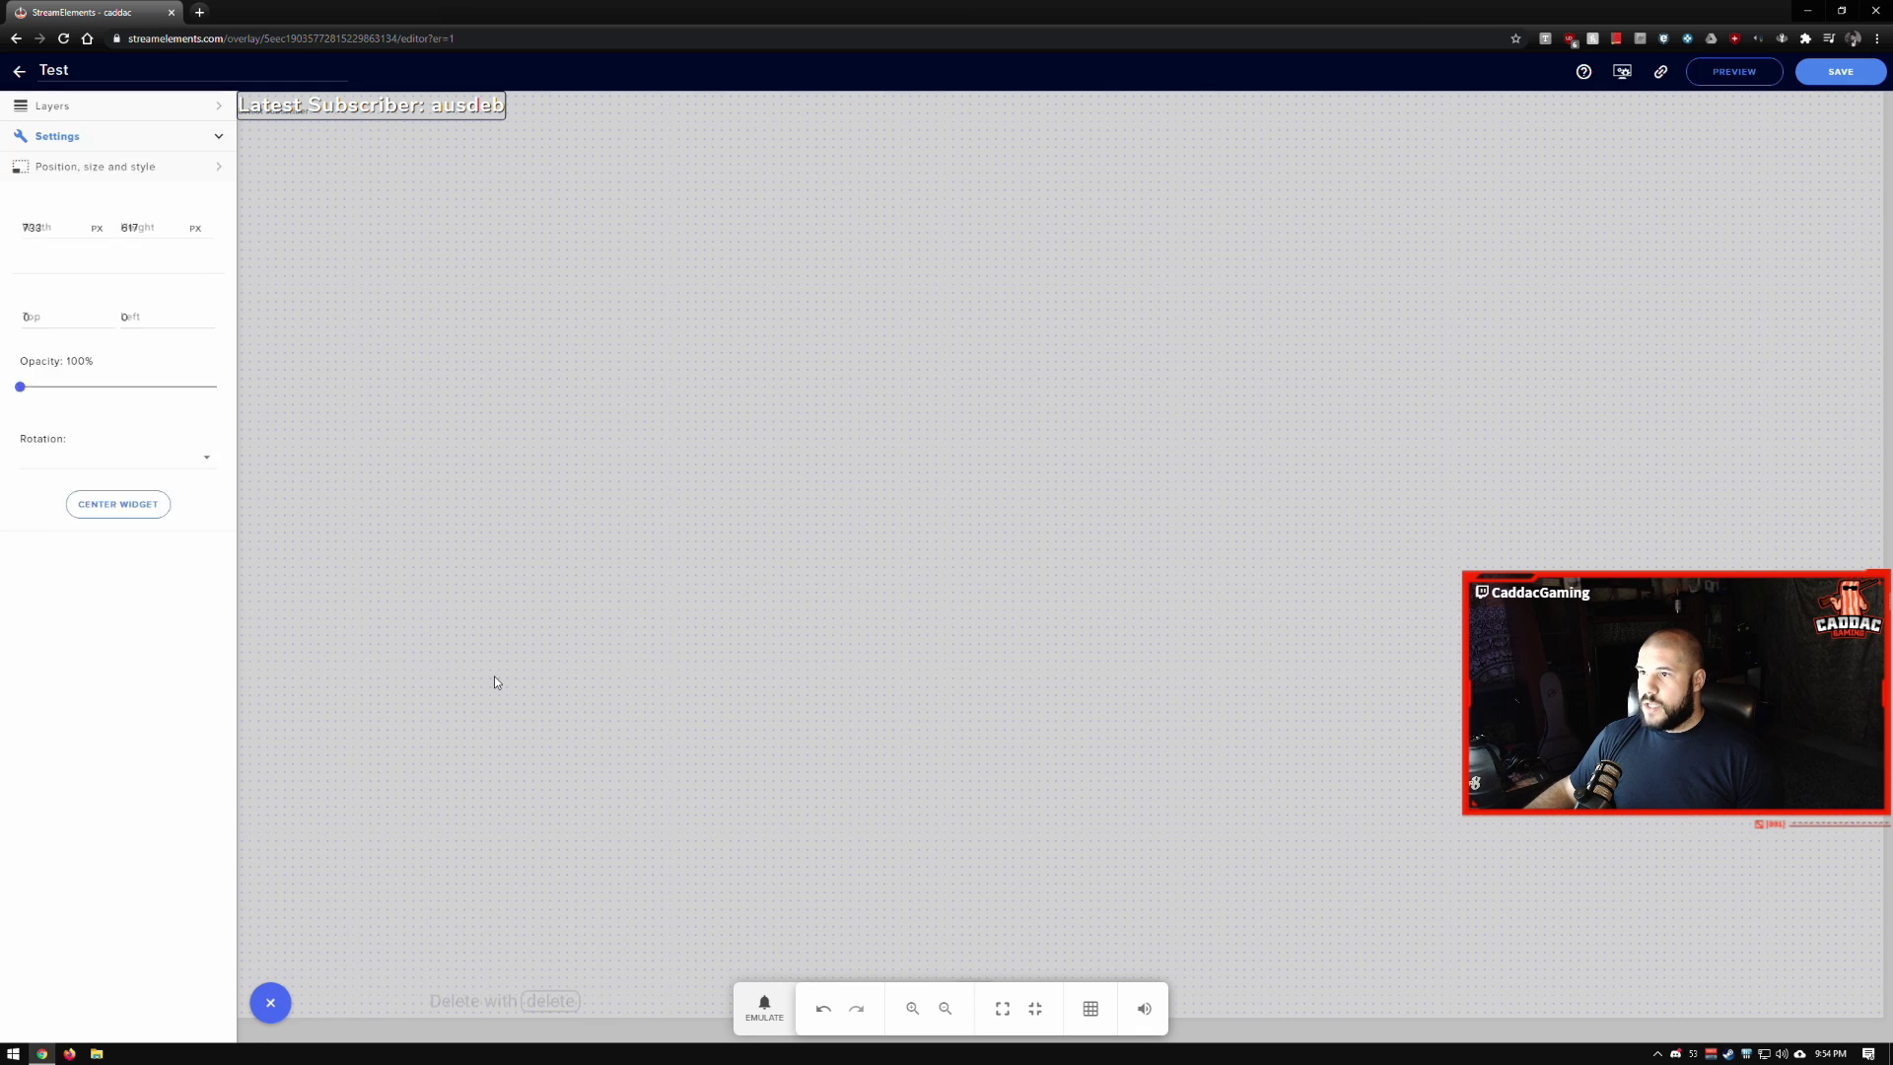
click(210, 406)
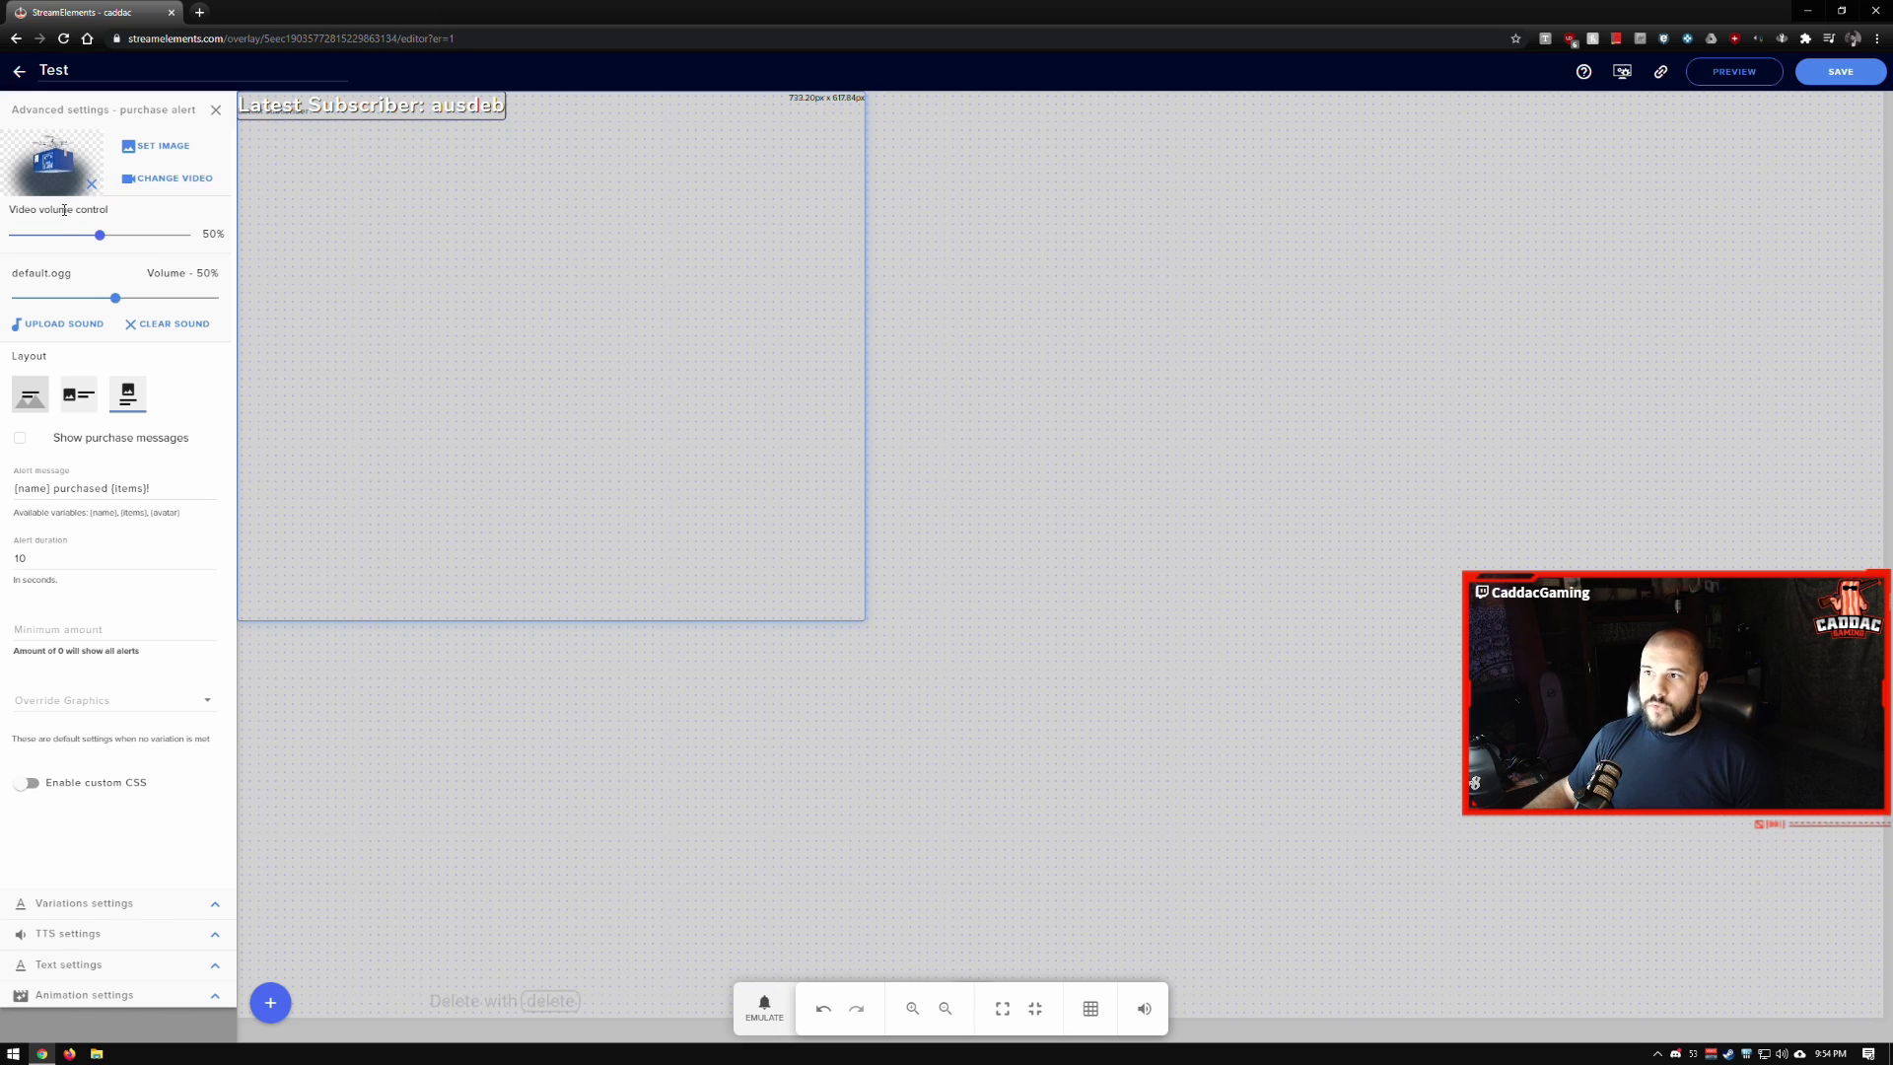
click(219, 107)
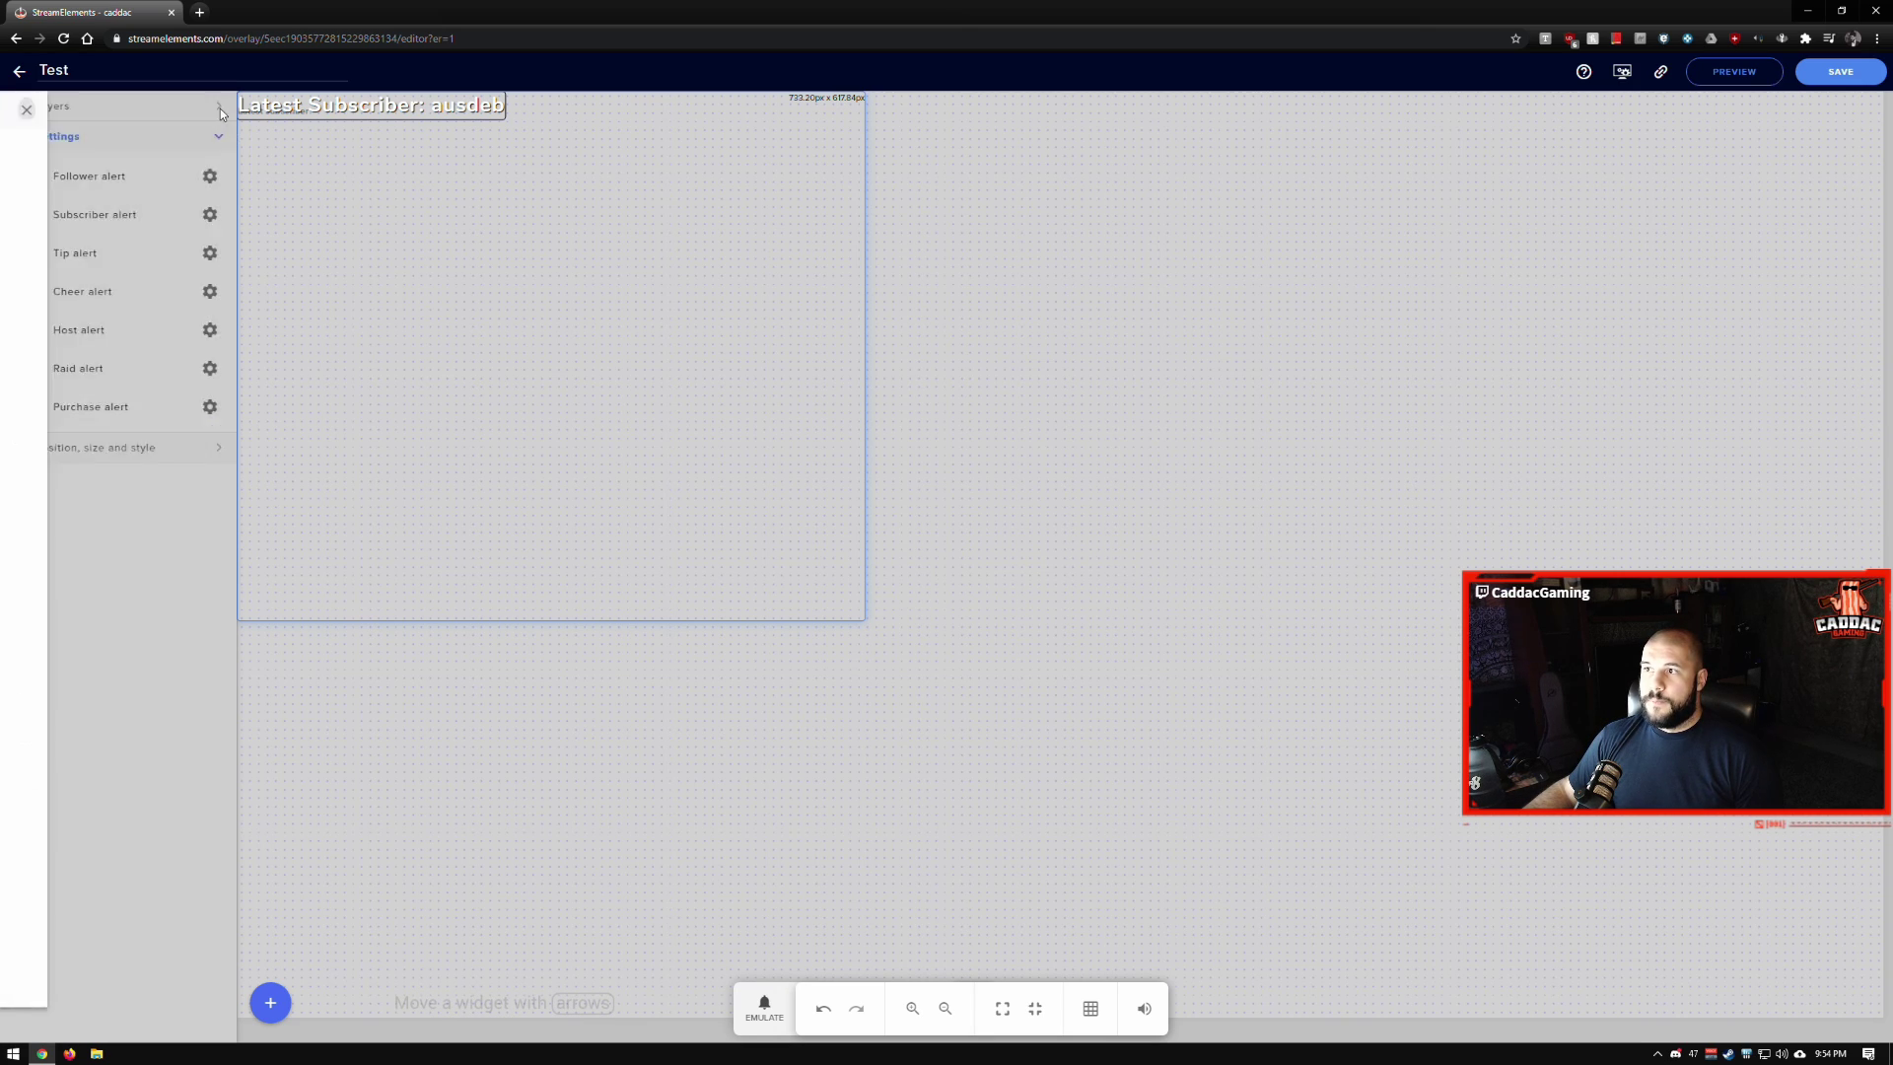
click(323, 110)
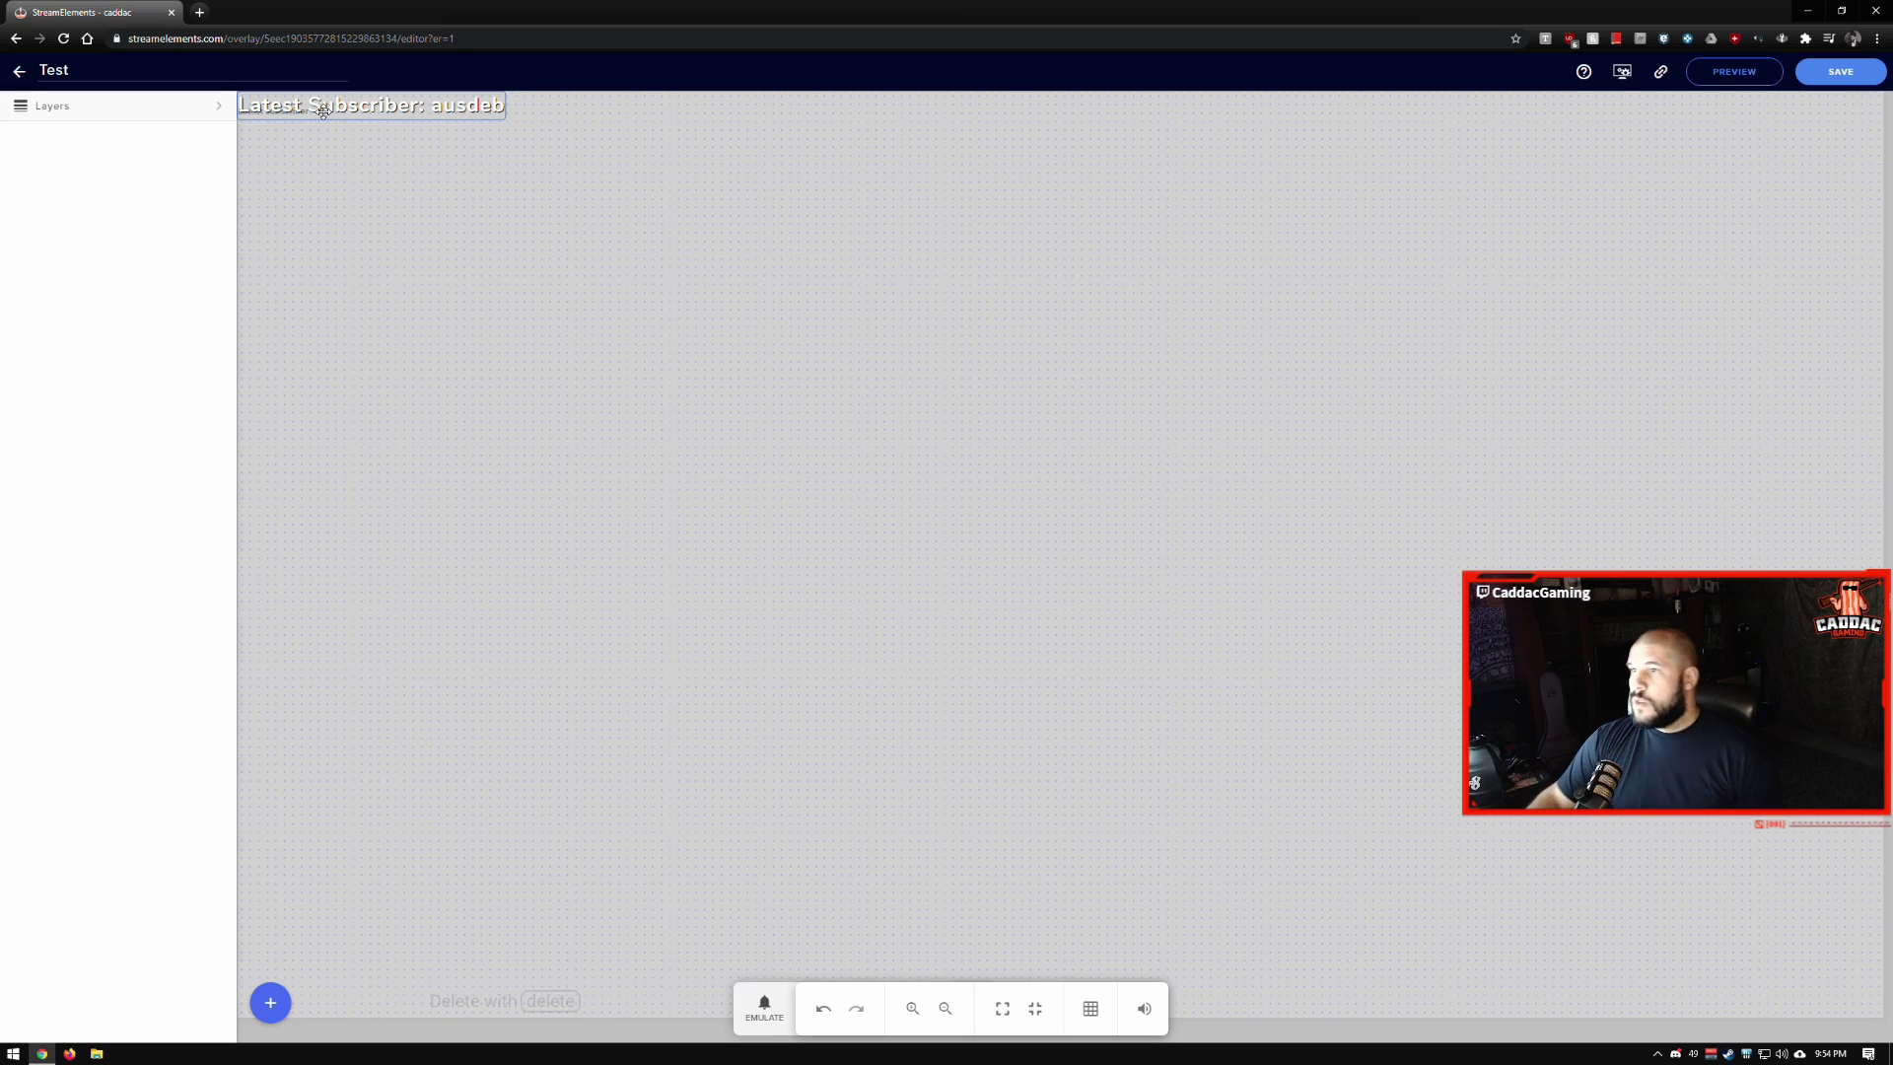
Remove the latest subscriber label from the canvas.
click(324, 111)
key(Delete)
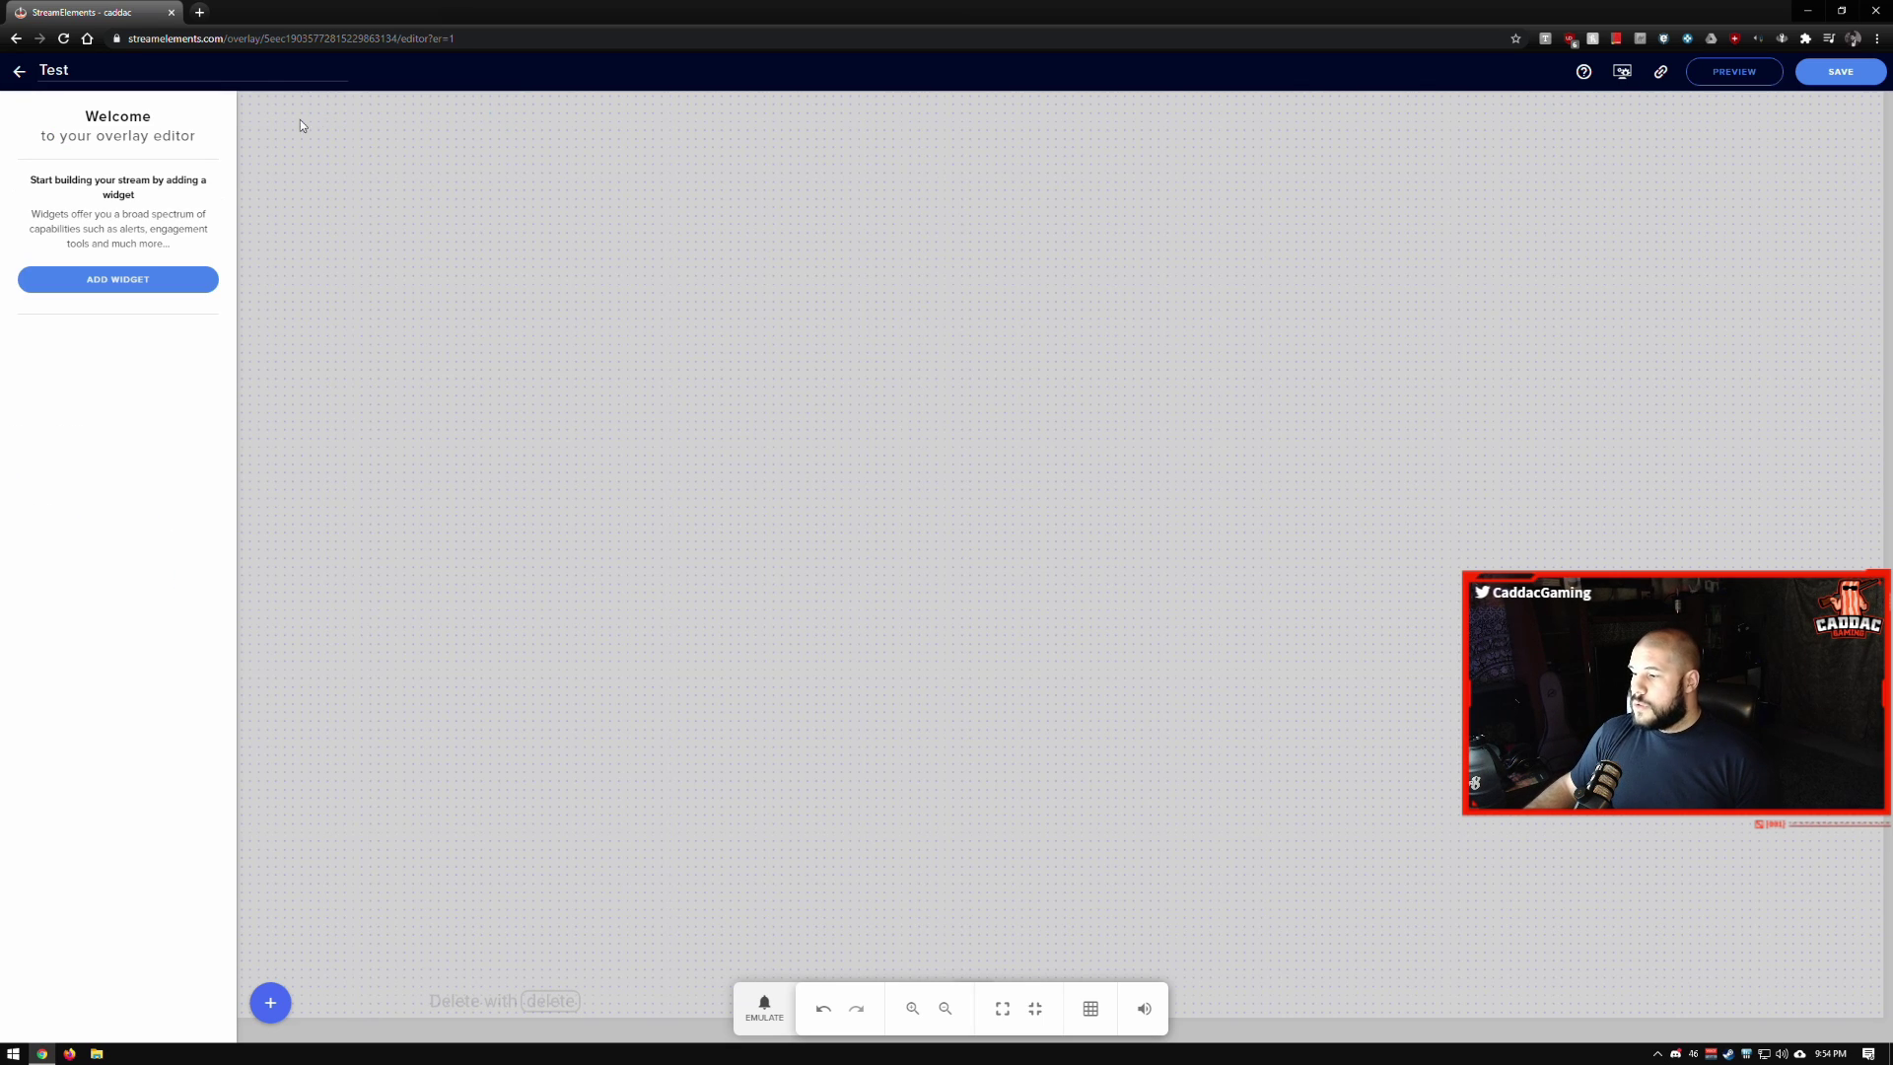
Try out a HypeCup widget by emulating a subscriber event of 1, and remove the widget again.
click(271, 1003)
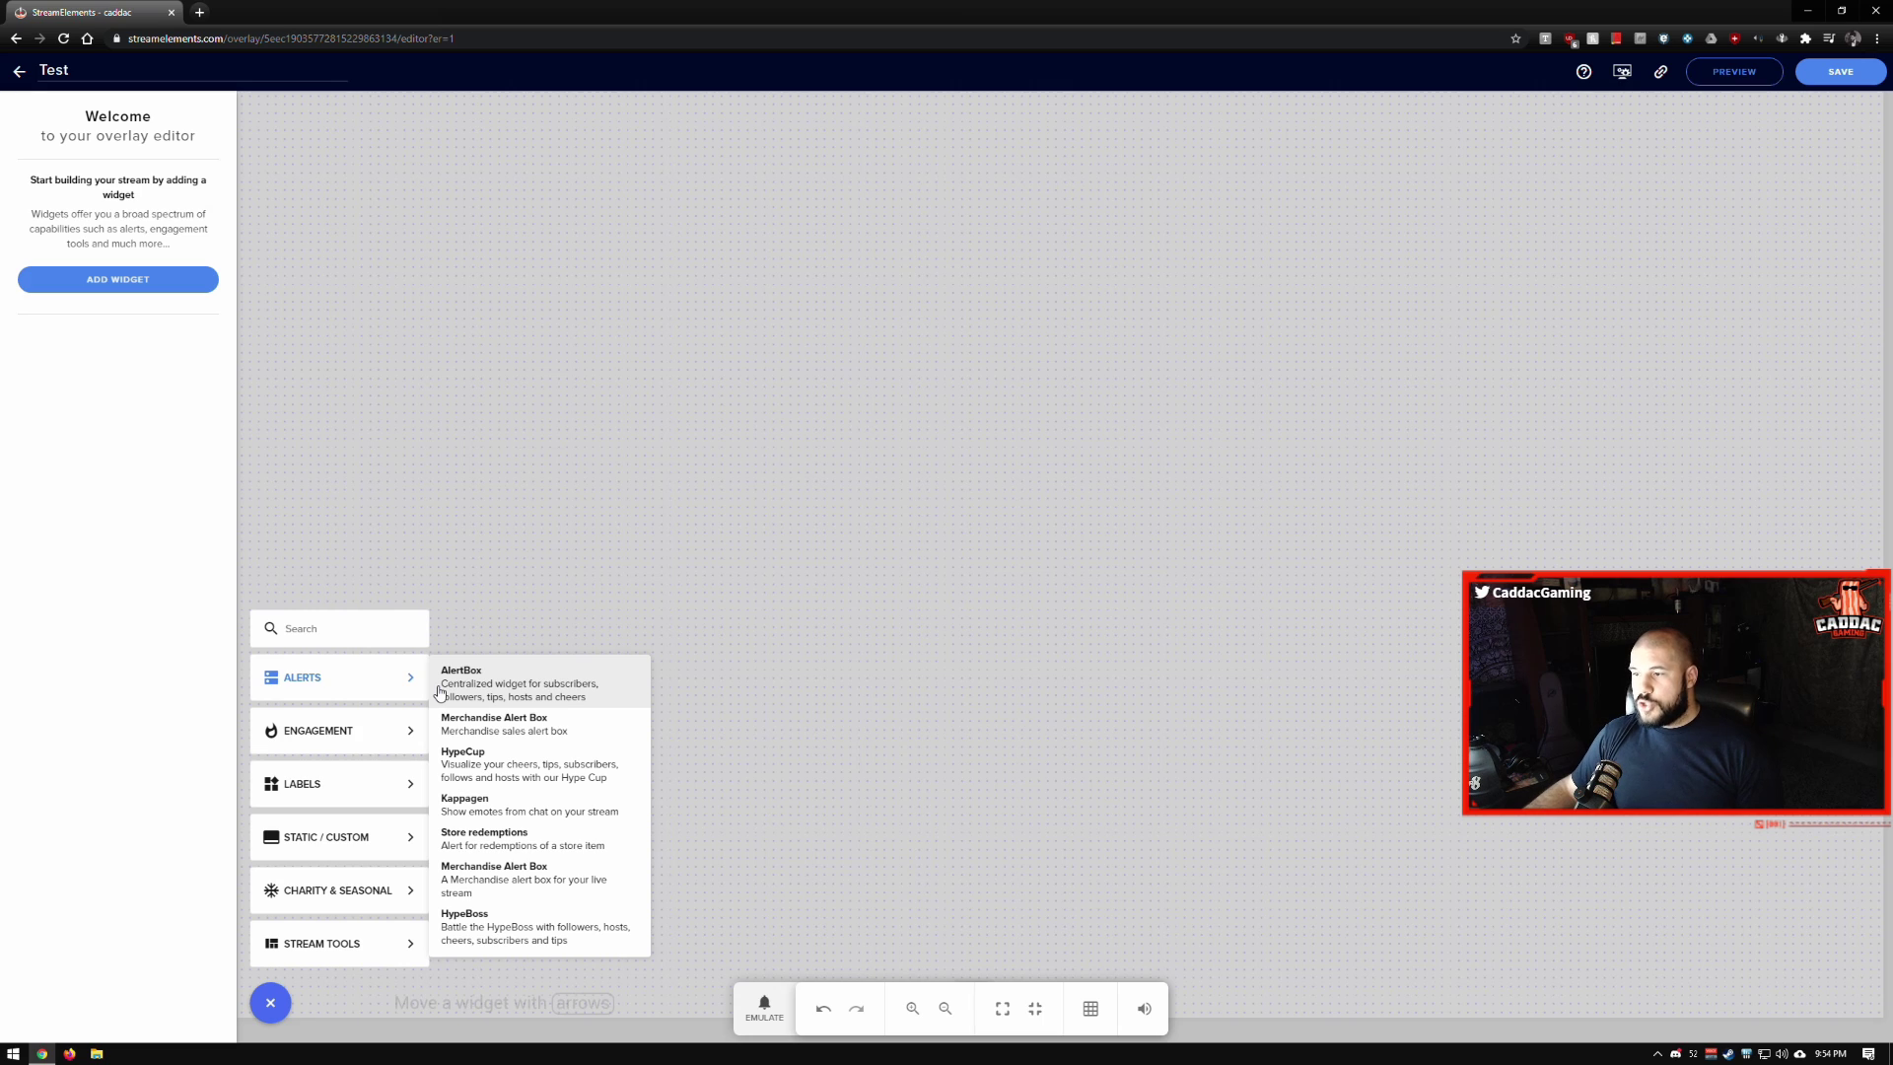
click(495, 760)
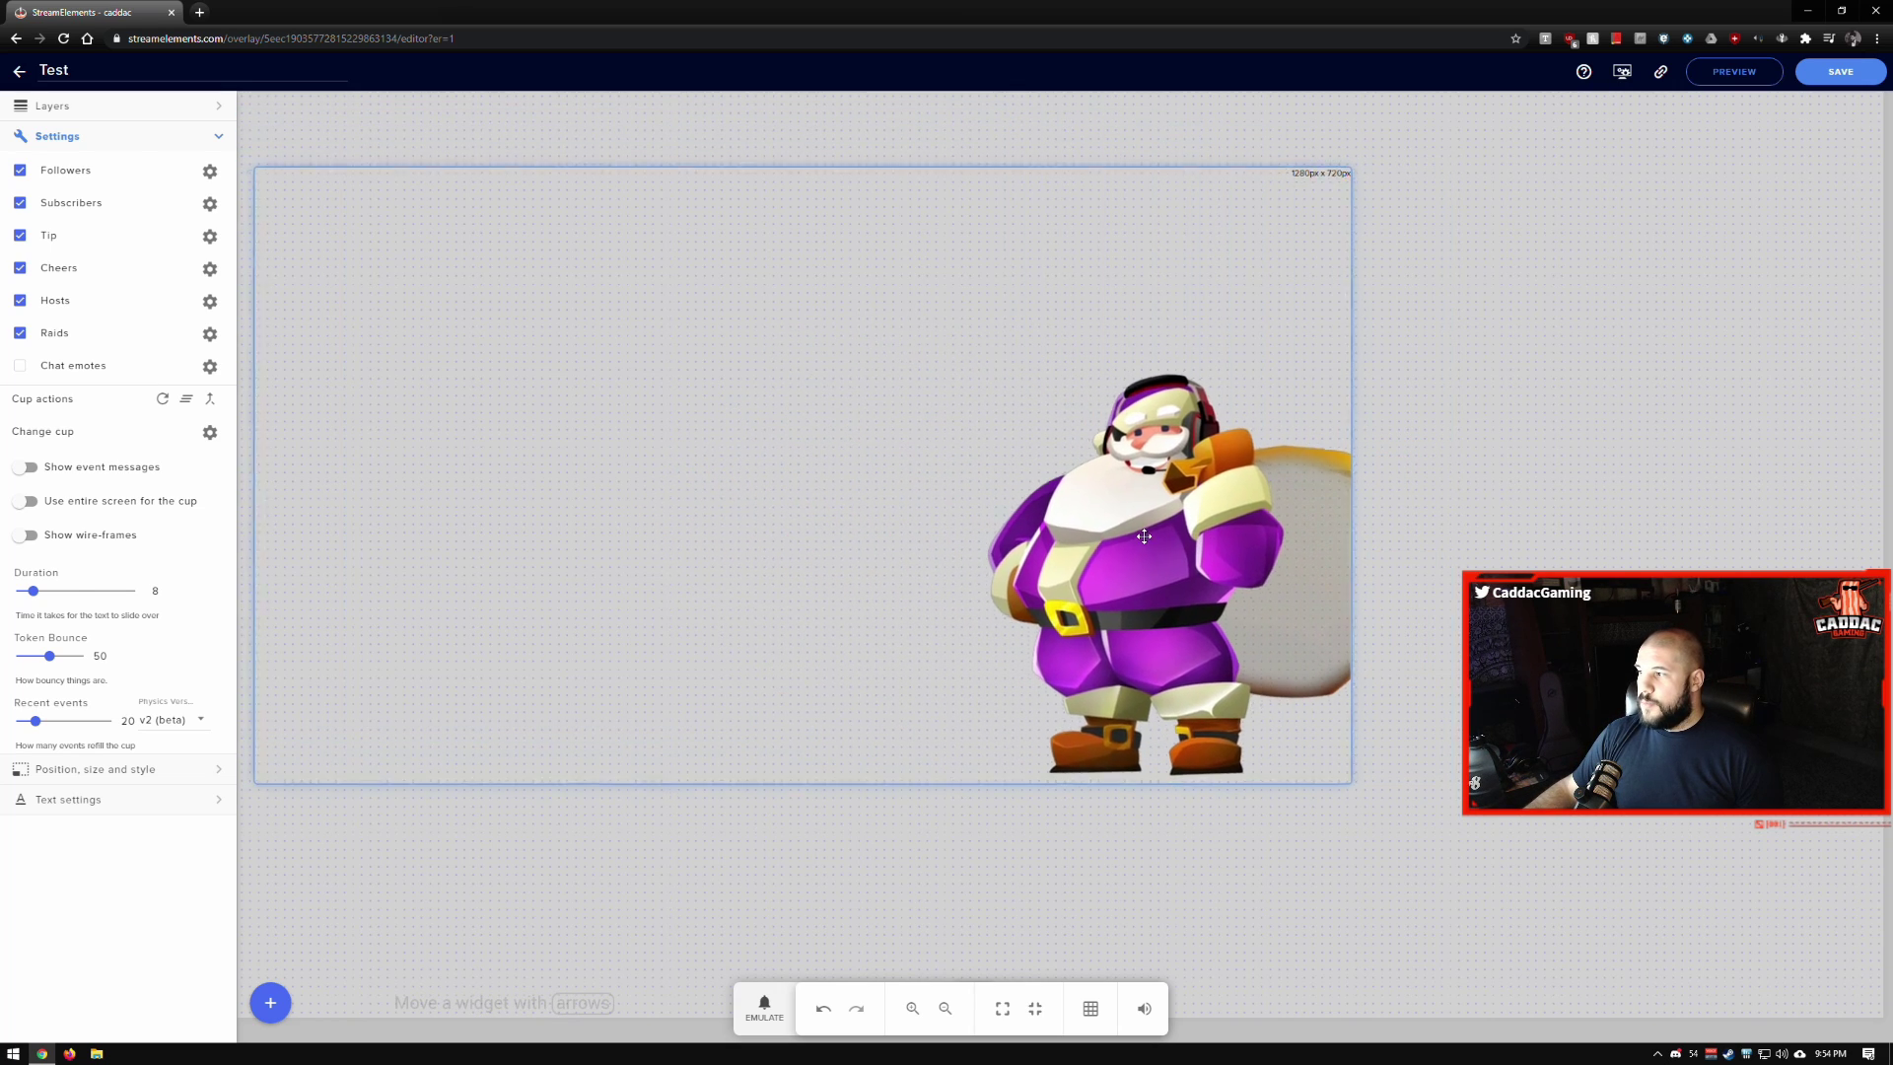
click(764, 1008)
mouse_move(867, 766)
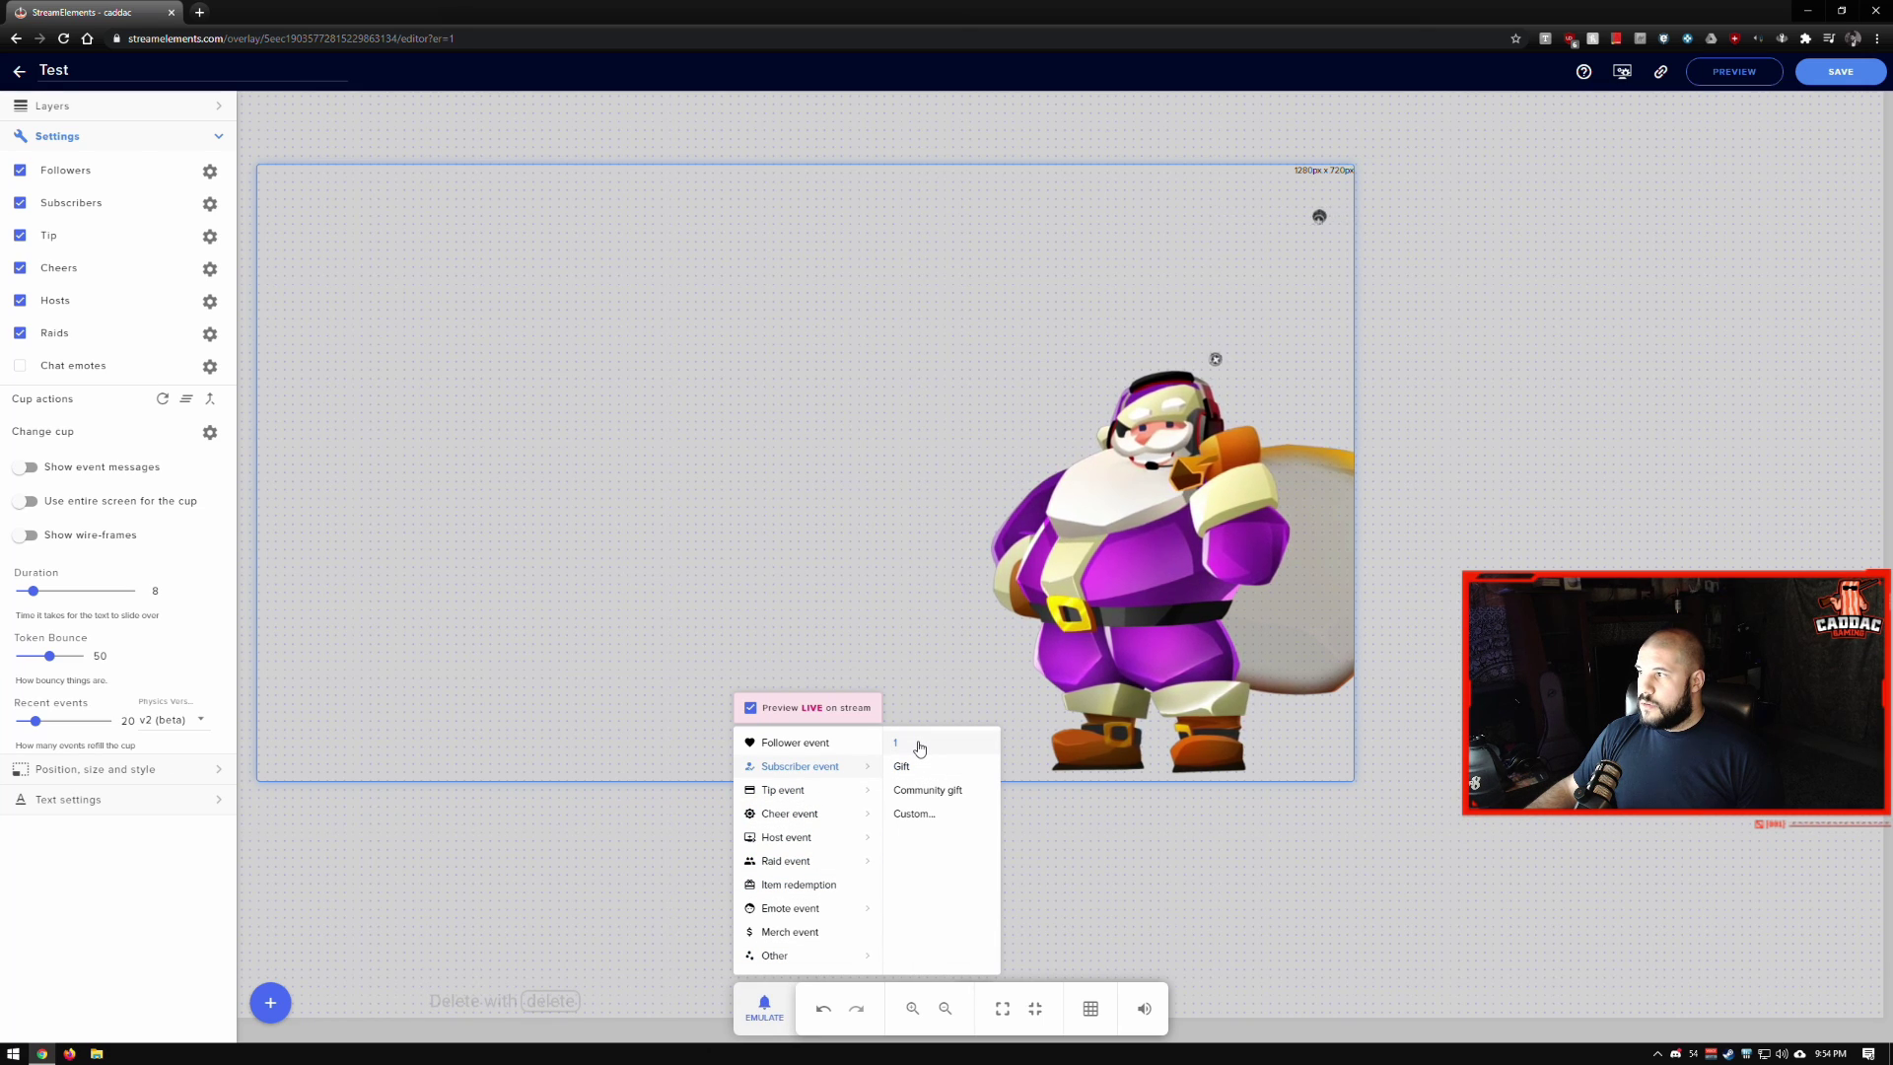
click(919, 747)
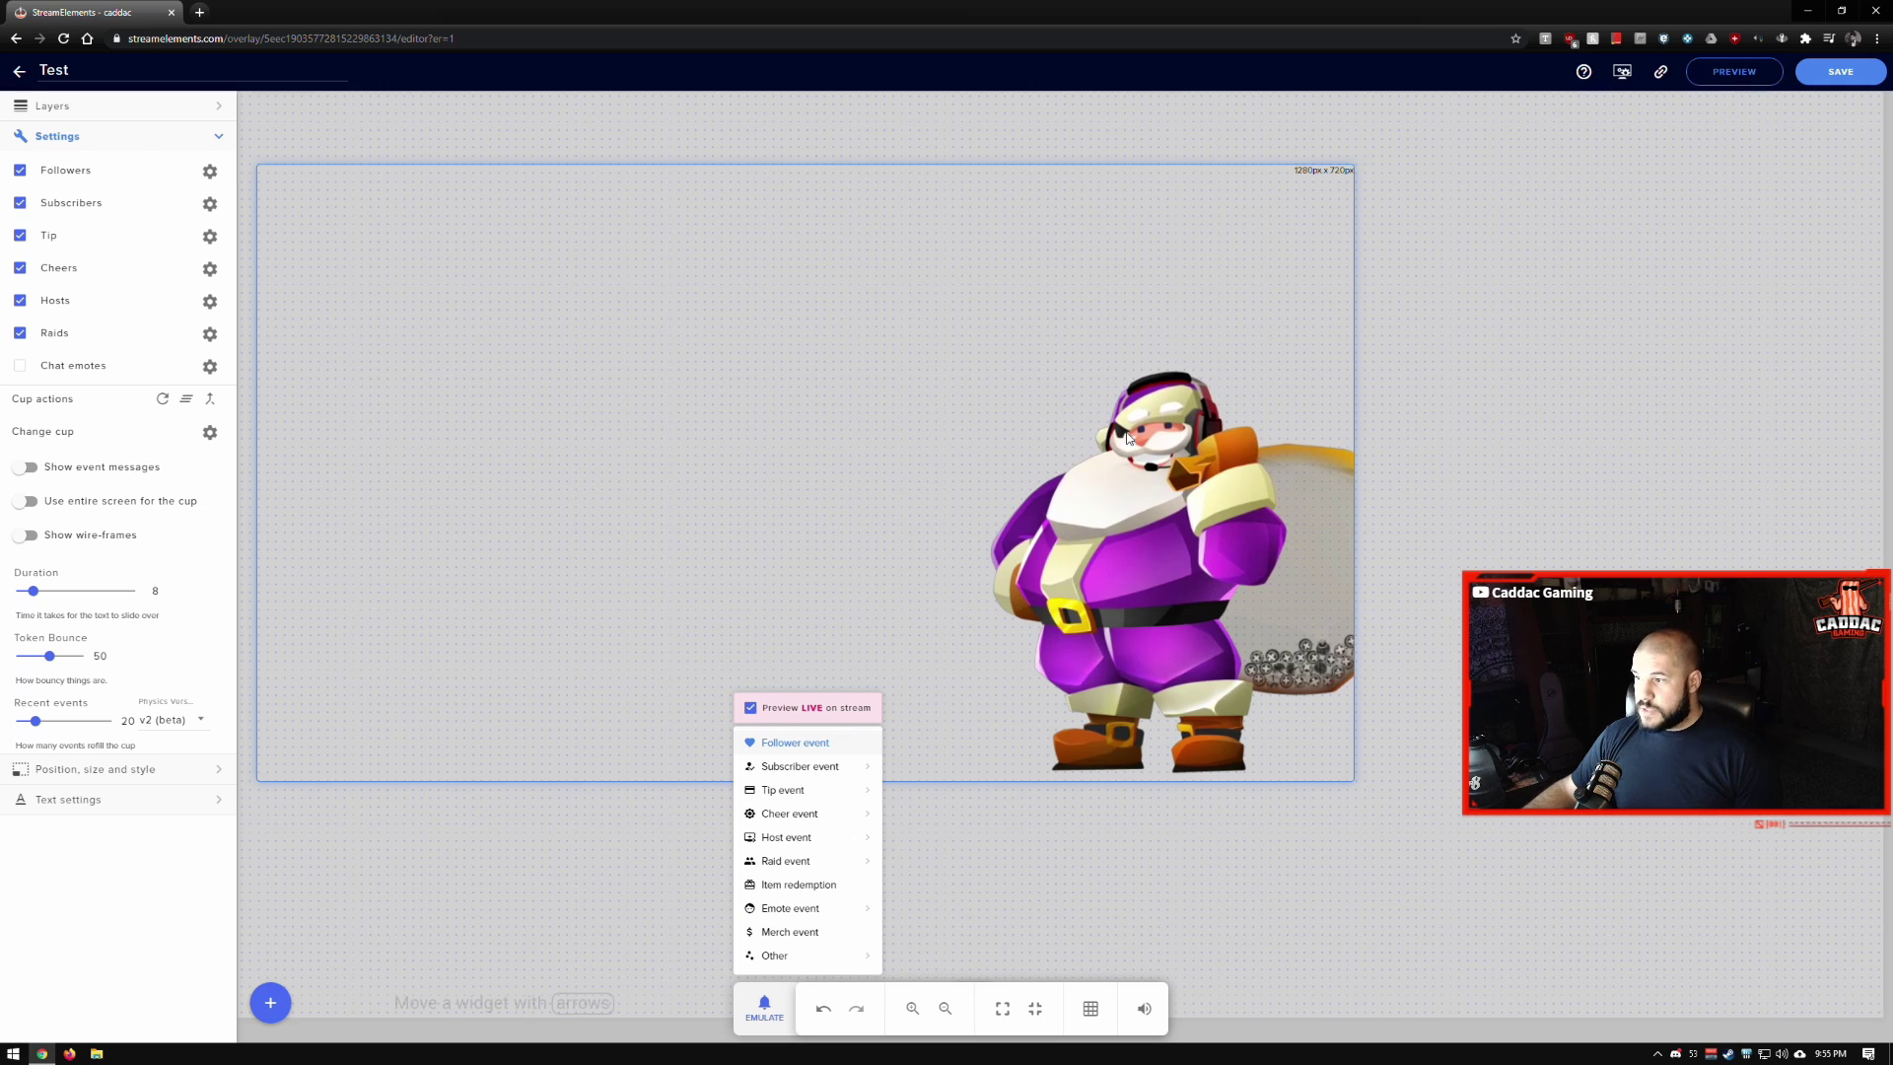
click(1057, 536)
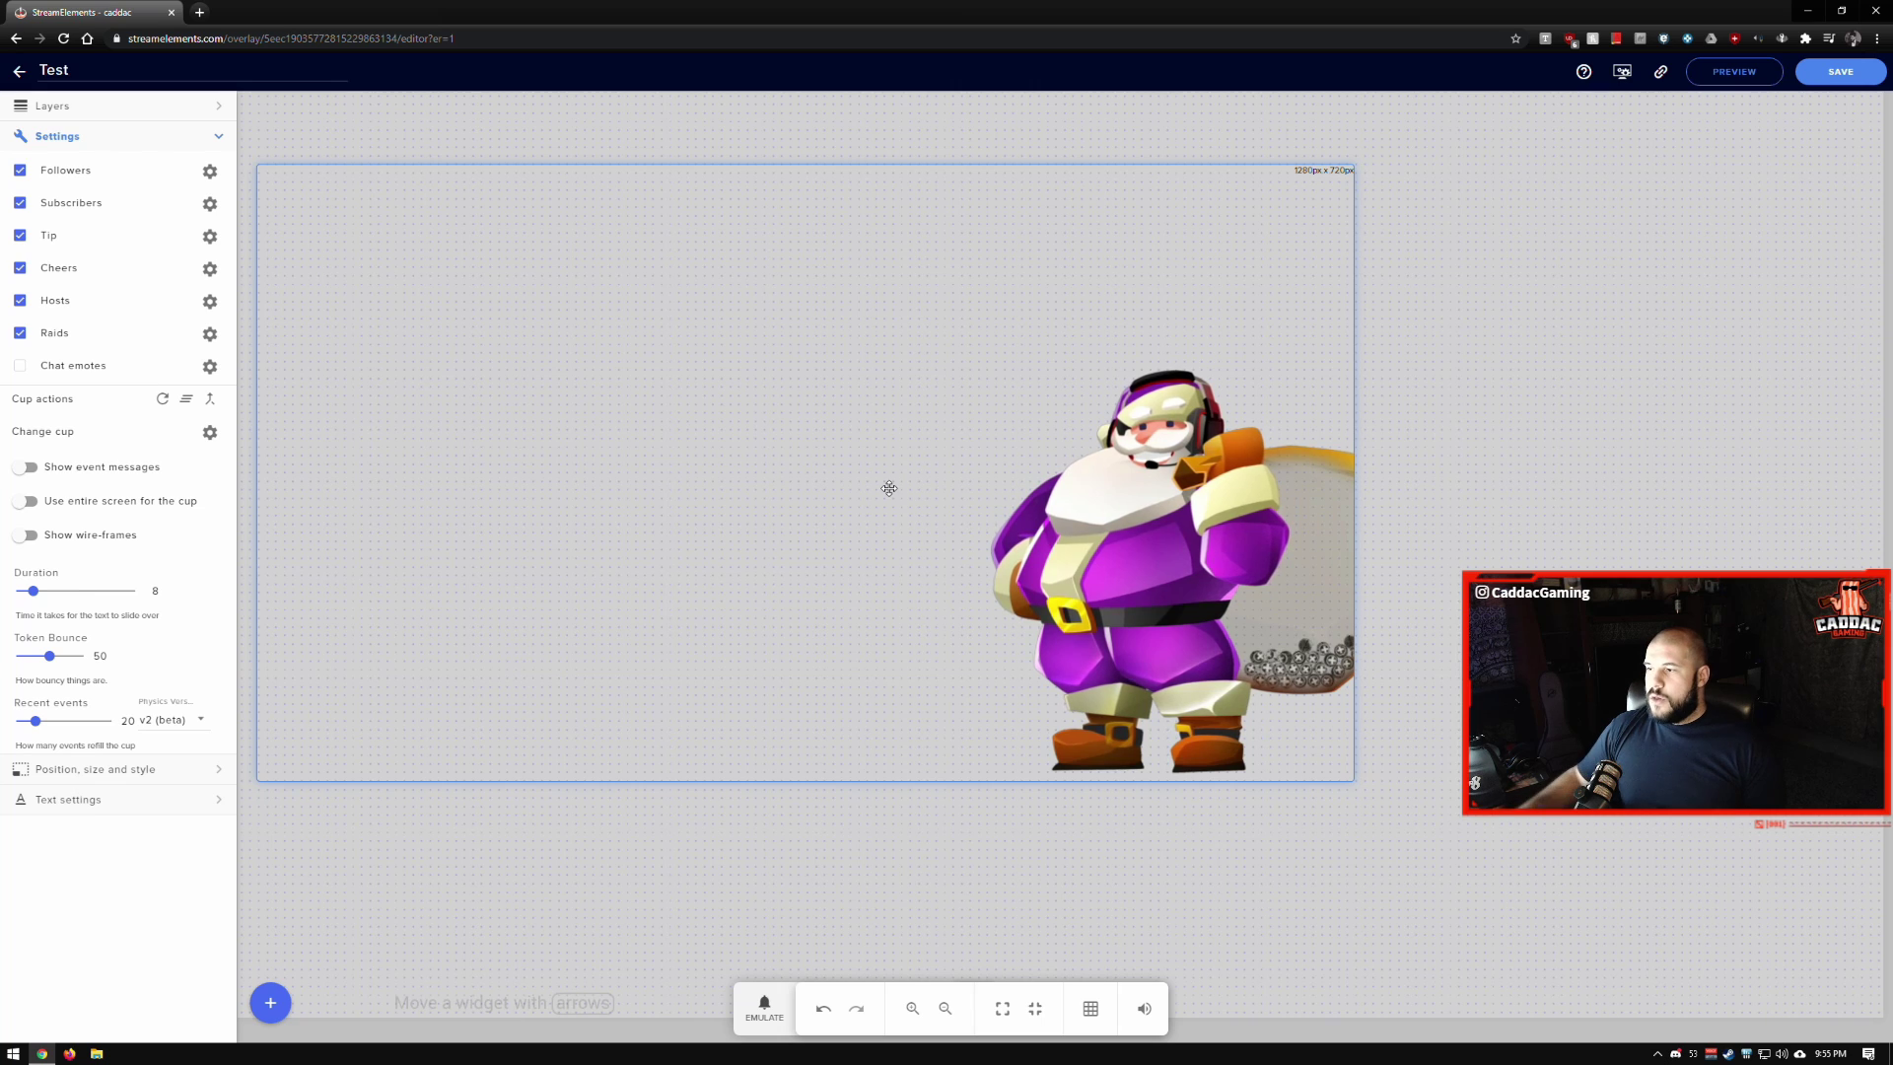
drag(938, 506, 924, 448)
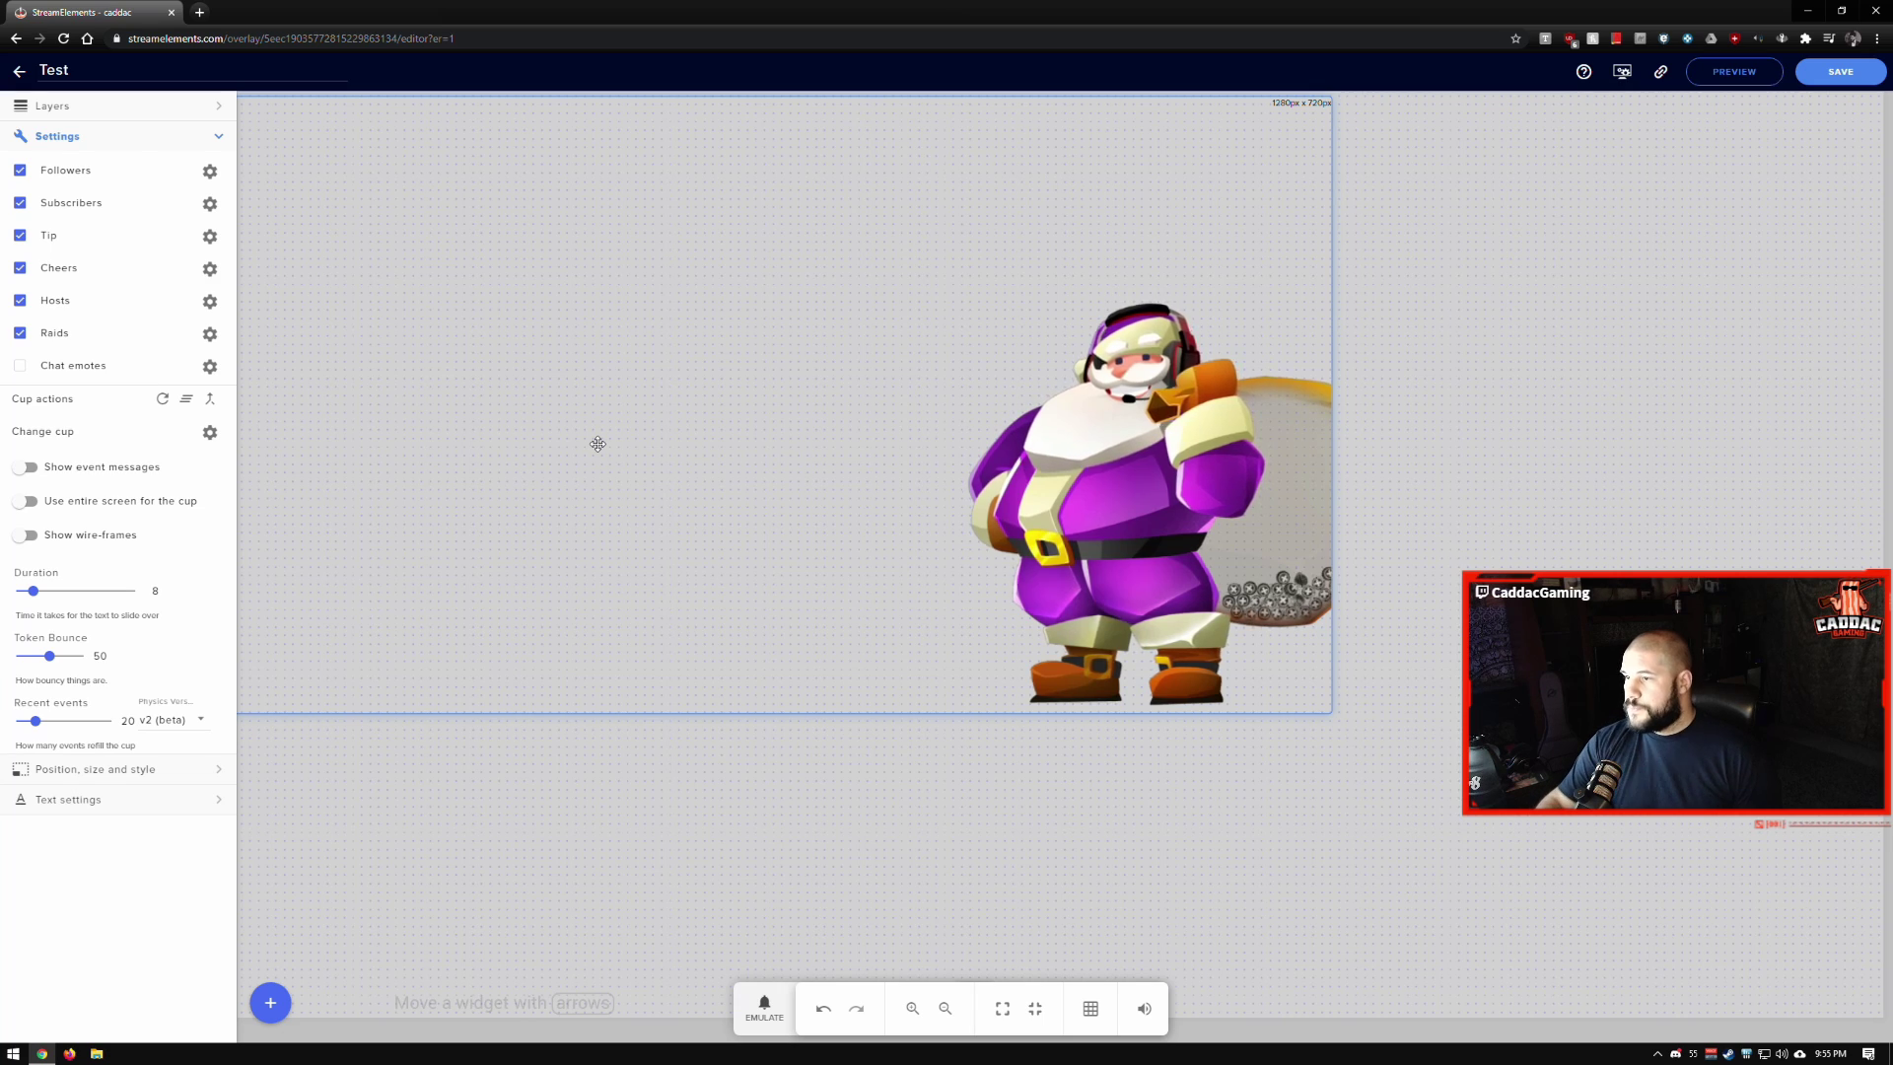
key(Delete)
Add a HypeBoss widget and move it slightly away from the canvas's upper-left corner.
click(269, 1004)
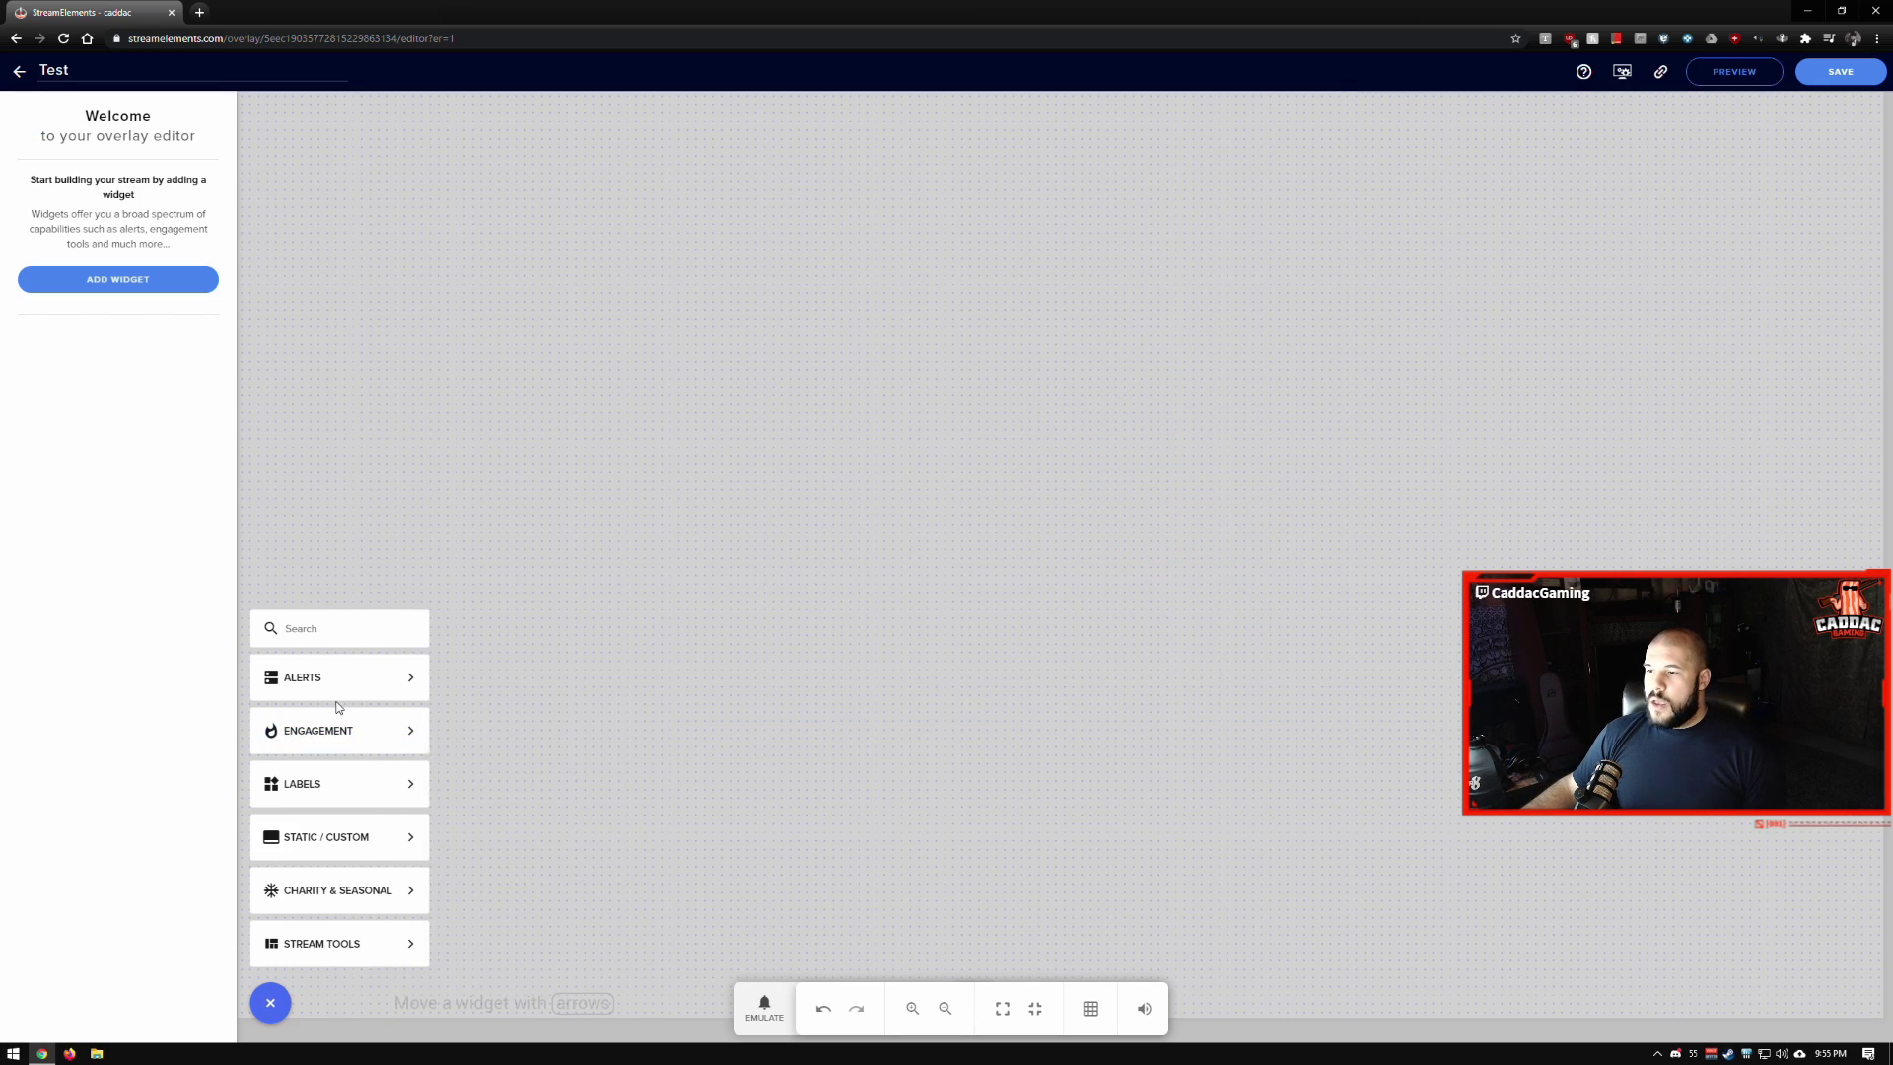
mouse_move(351, 679)
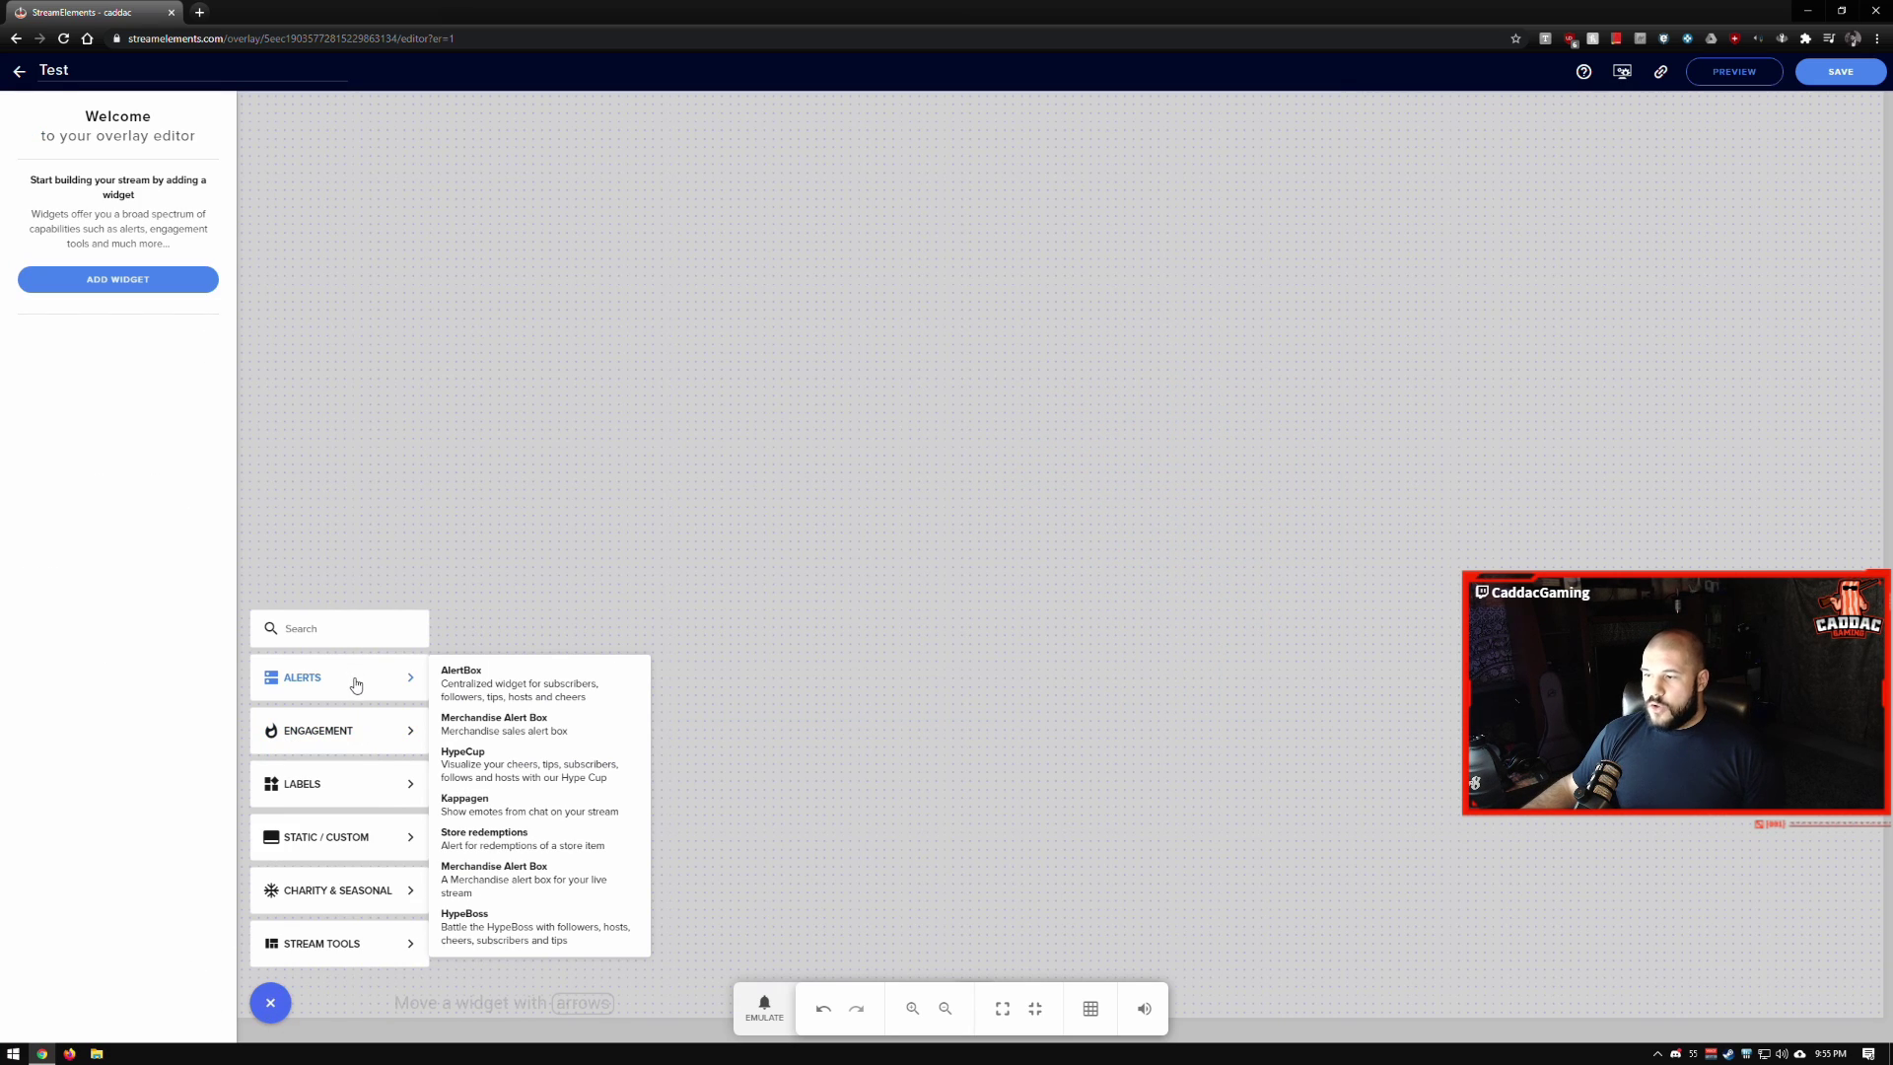
click(520, 931)
drag(537, 128, 606, 199)
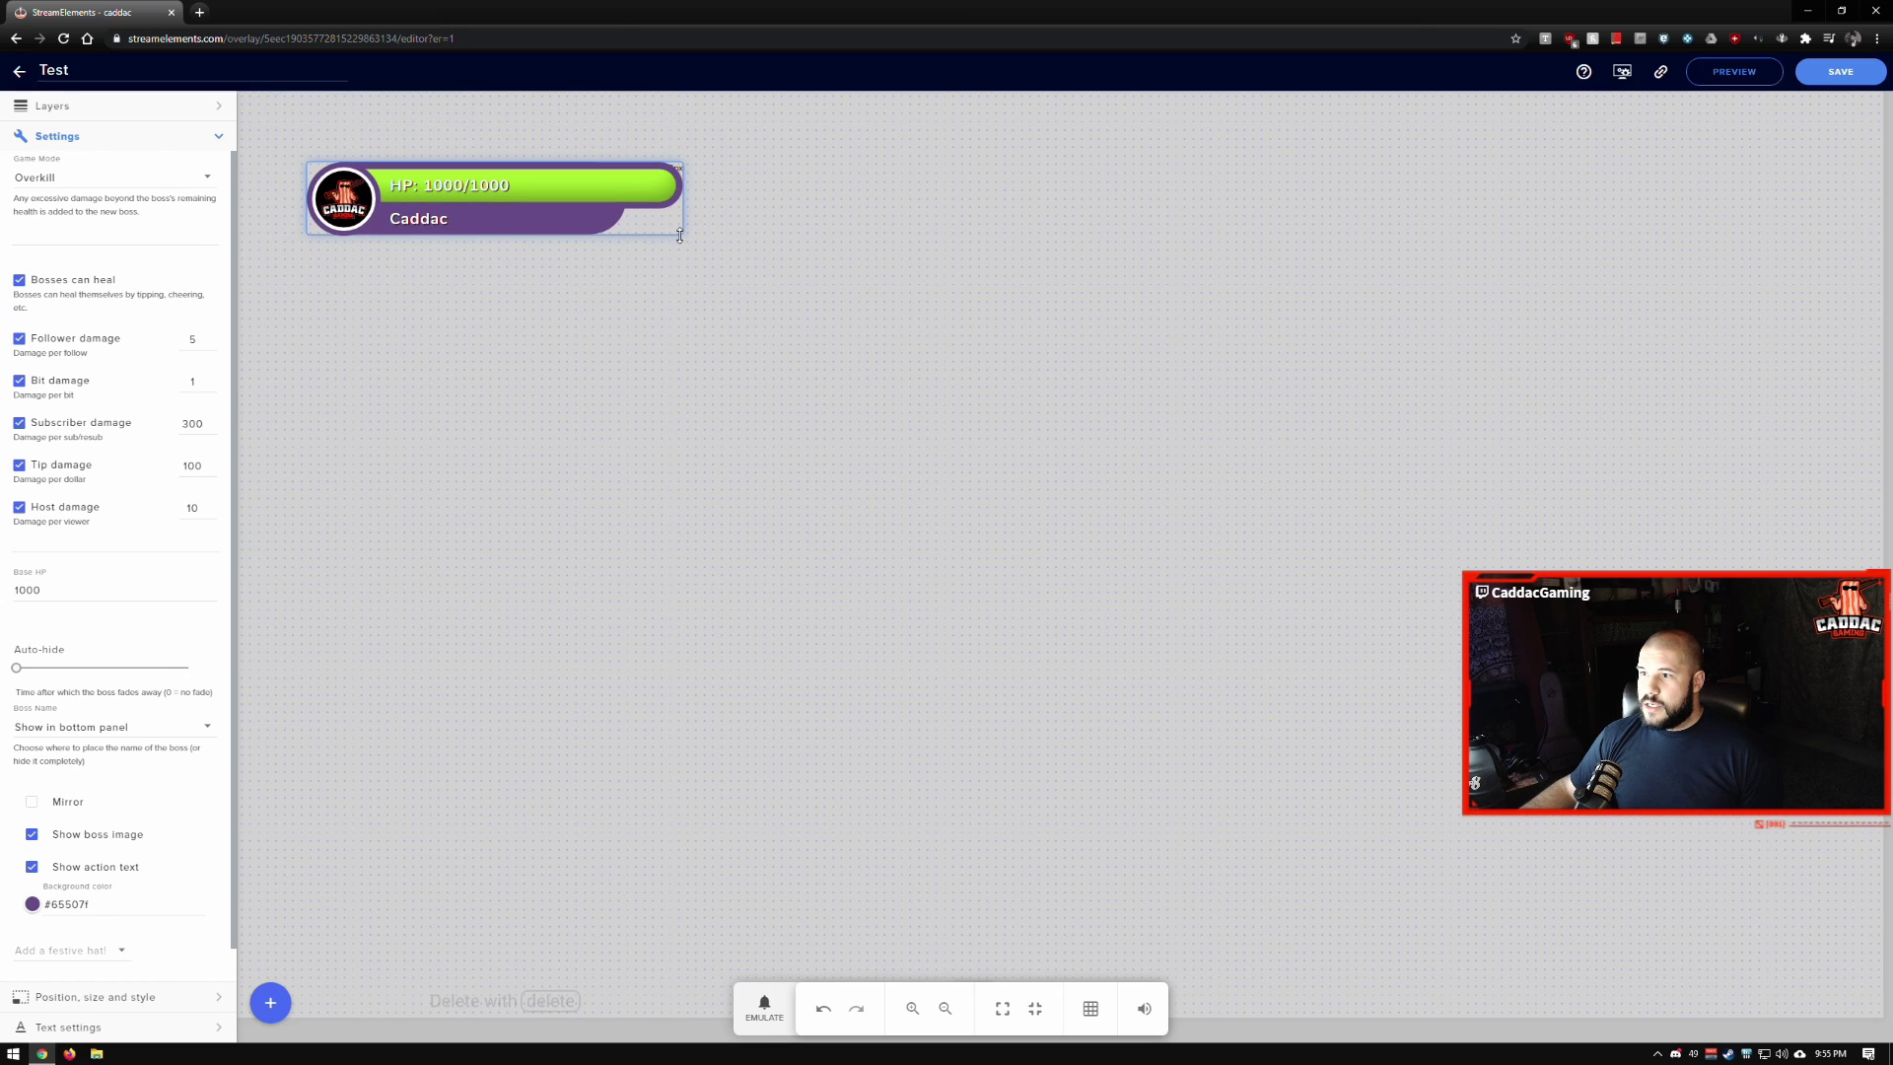
Emulate subscriber events of 1 repeatedly against the HypeBoss, and remove the widget.
click(764, 1003)
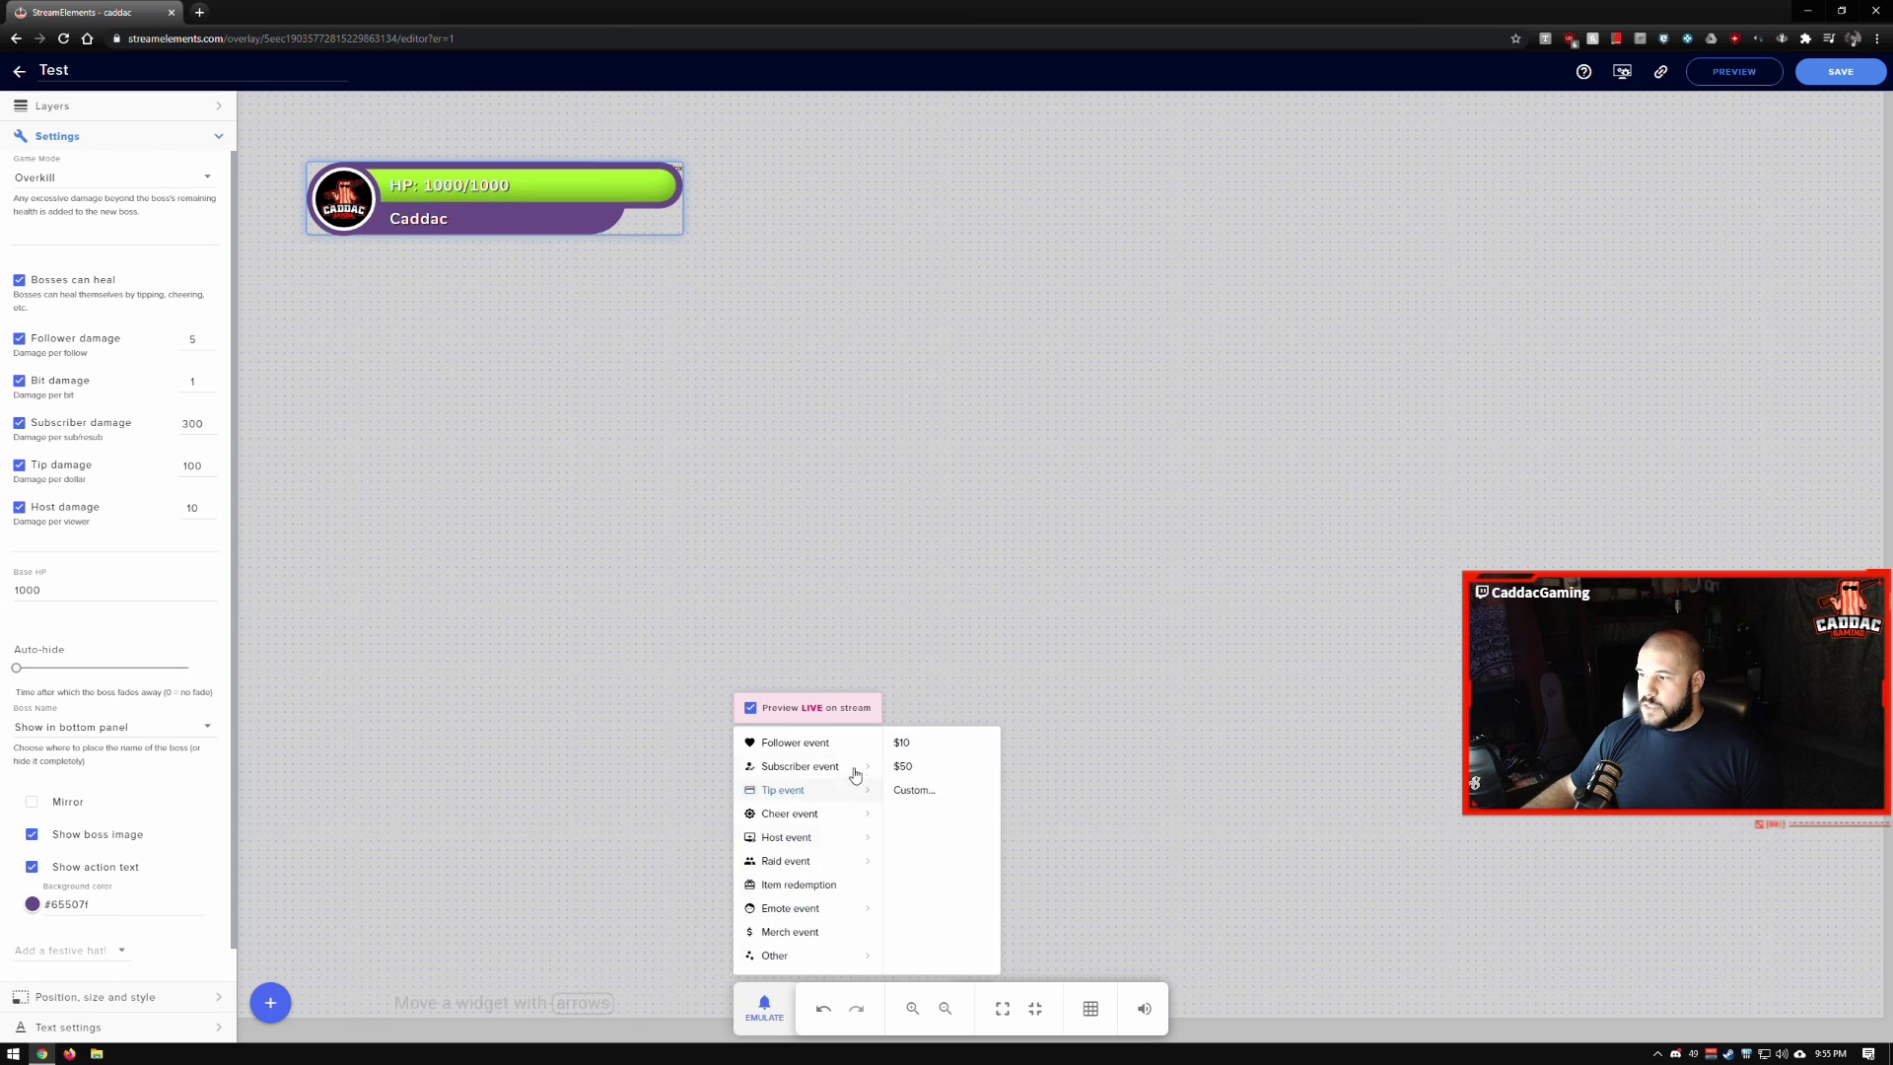
mouse_move(845, 780)
click(929, 747)
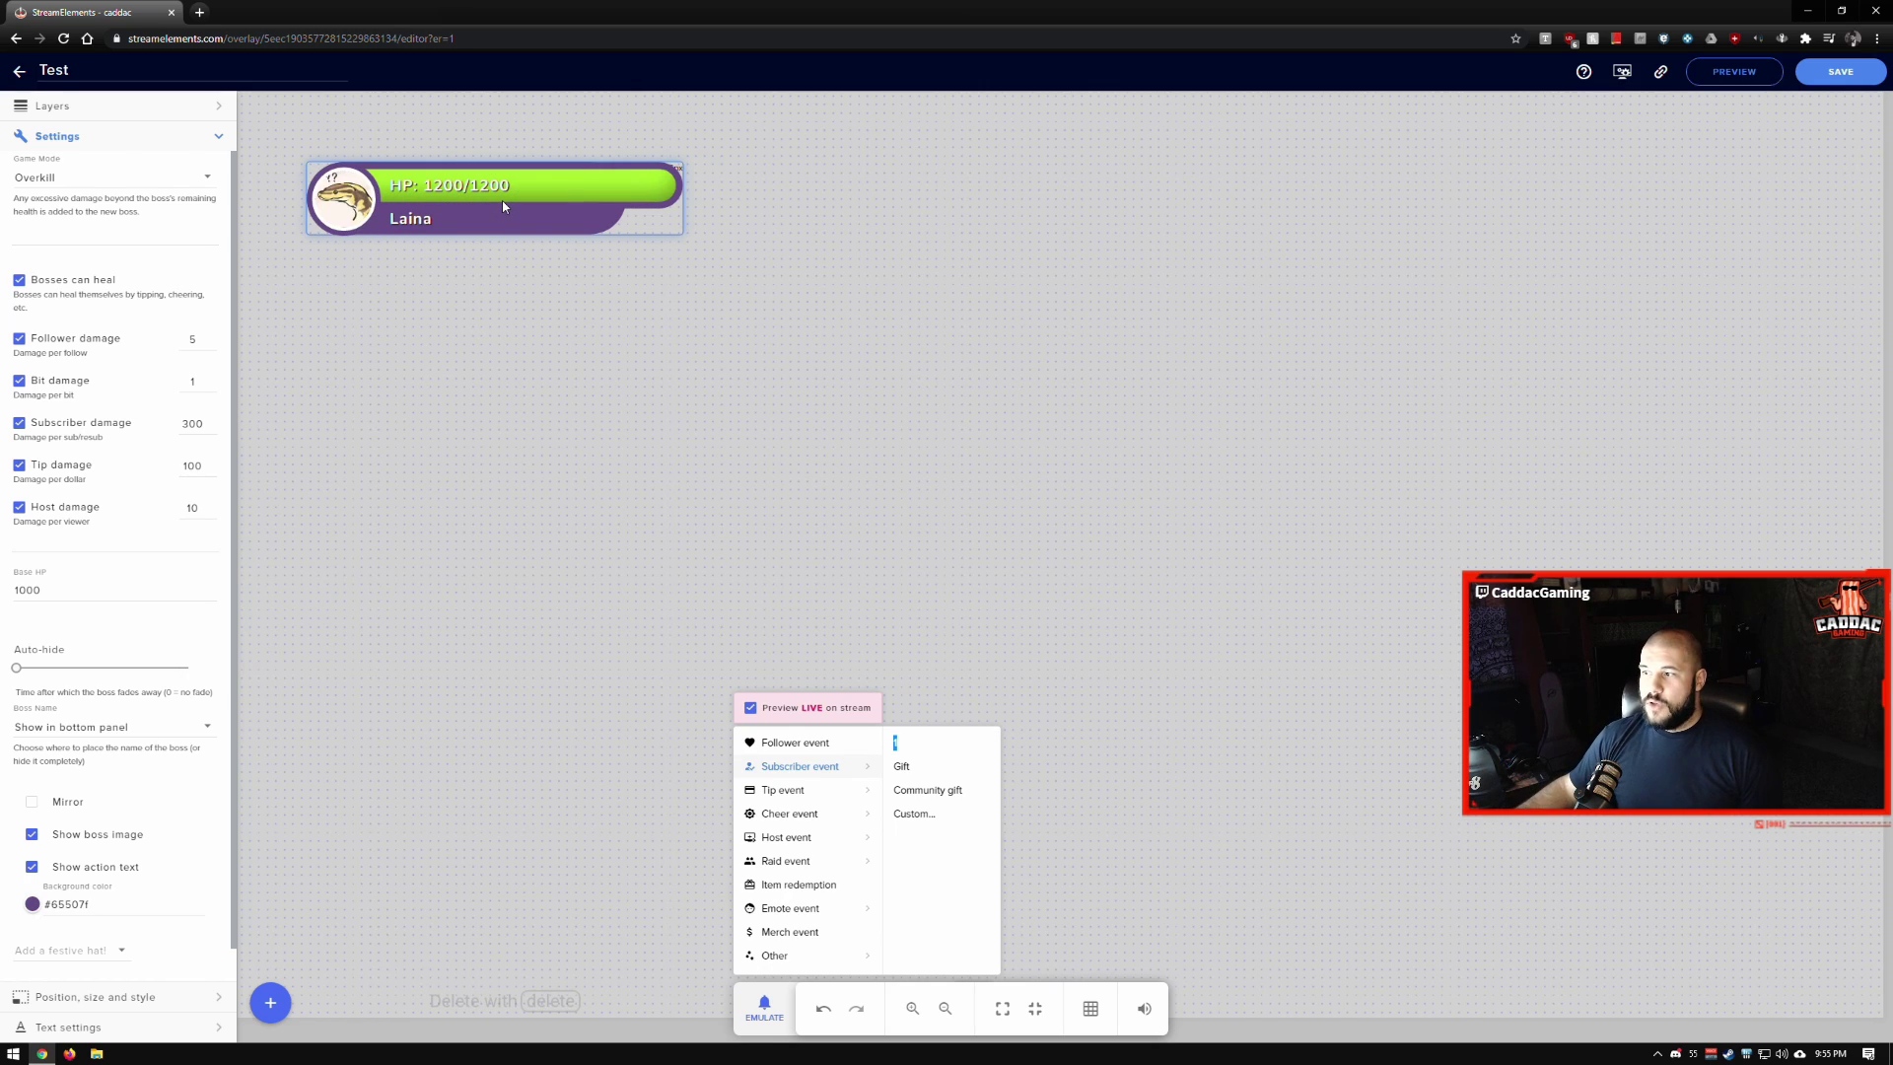
click(901, 749)
click(901, 749)
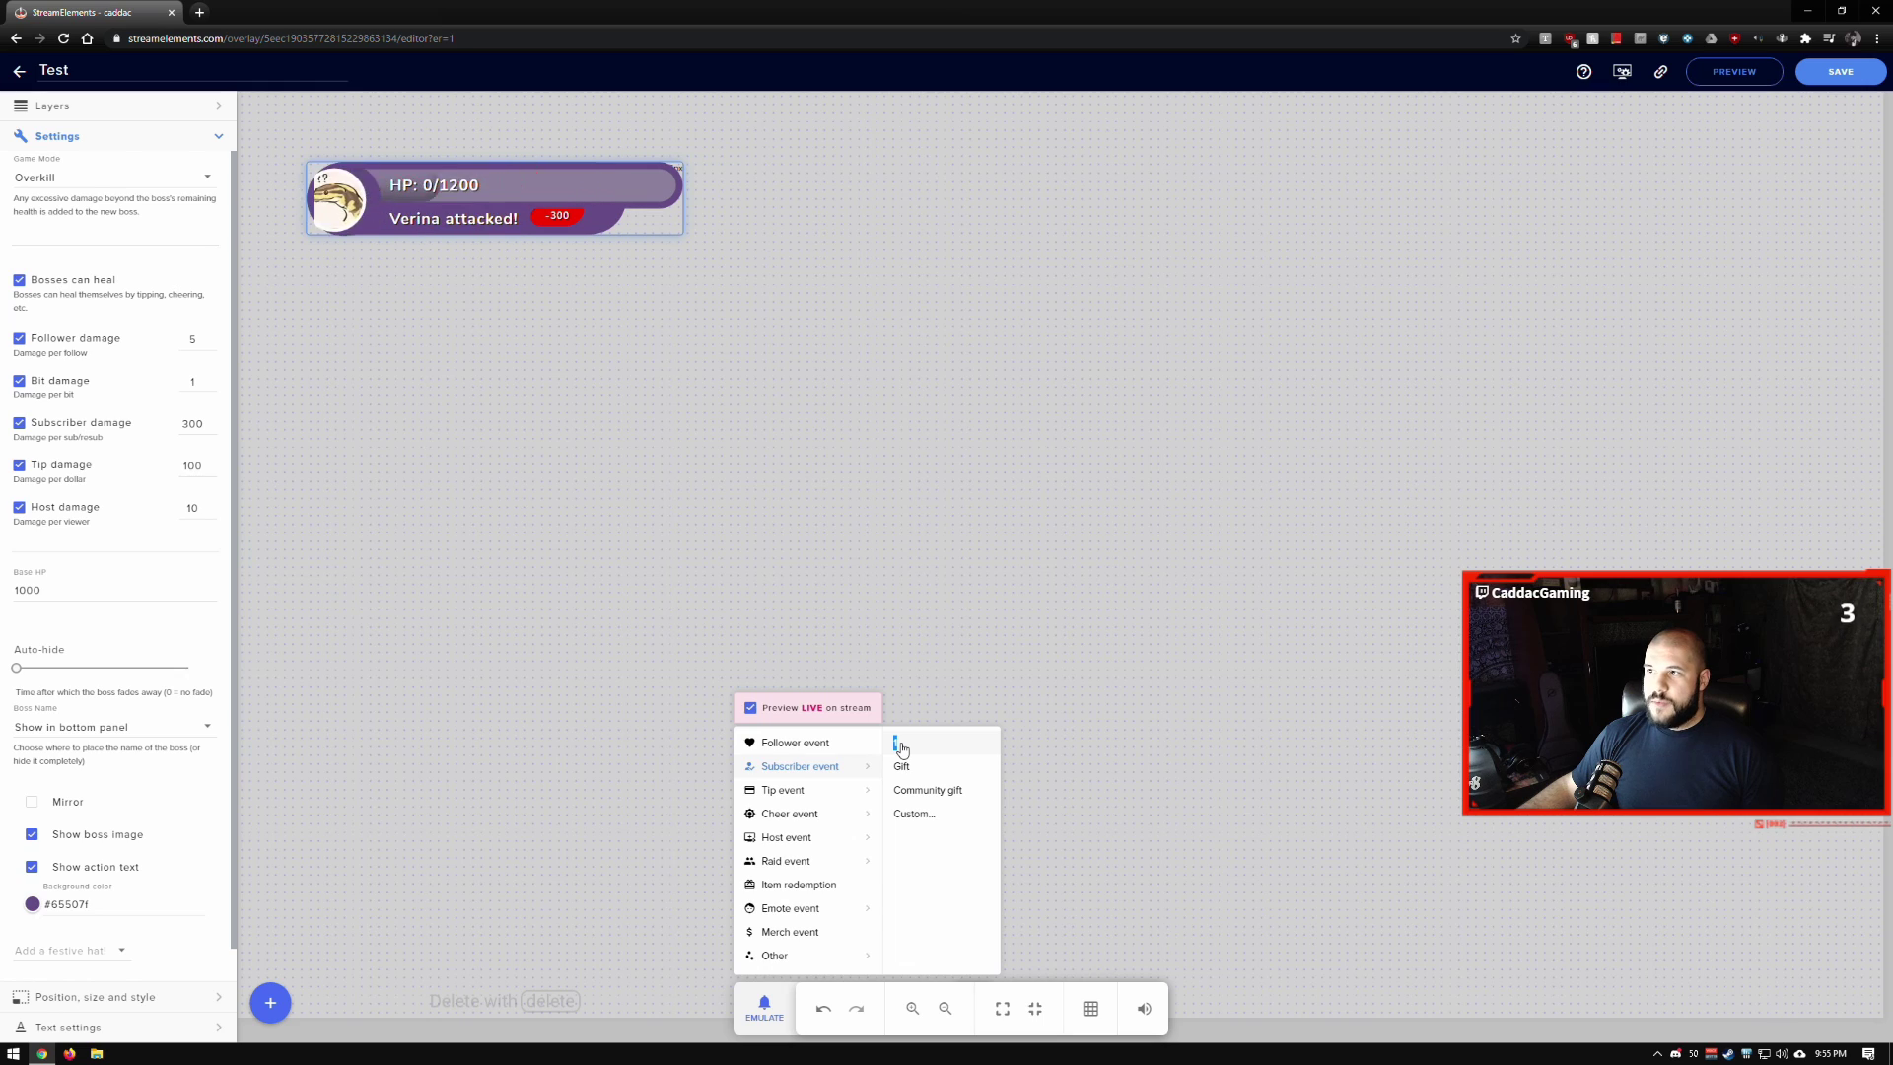
click(901, 750)
click(901, 749)
click(901, 750)
click(901, 749)
click(901, 749)
click(902, 749)
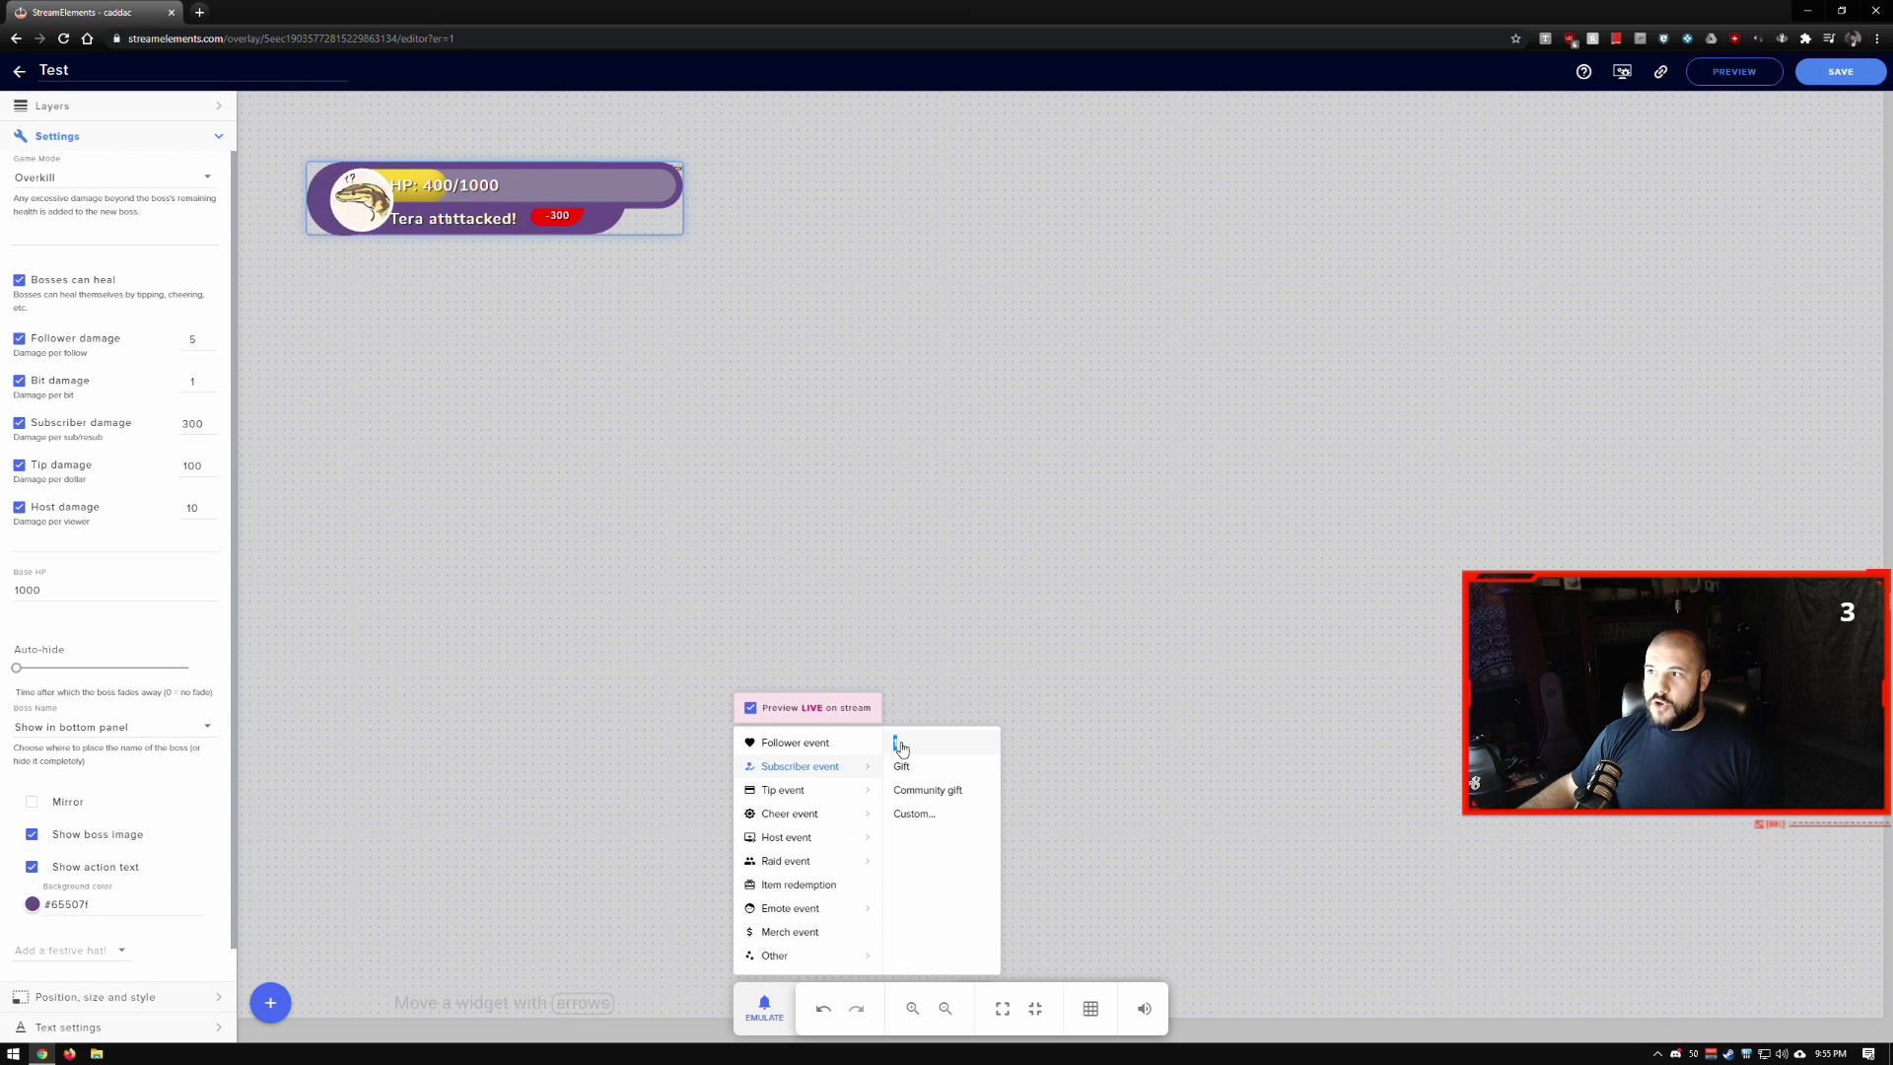
click(901, 750)
click(901, 749)
click(902, 749)
click(901, 750)
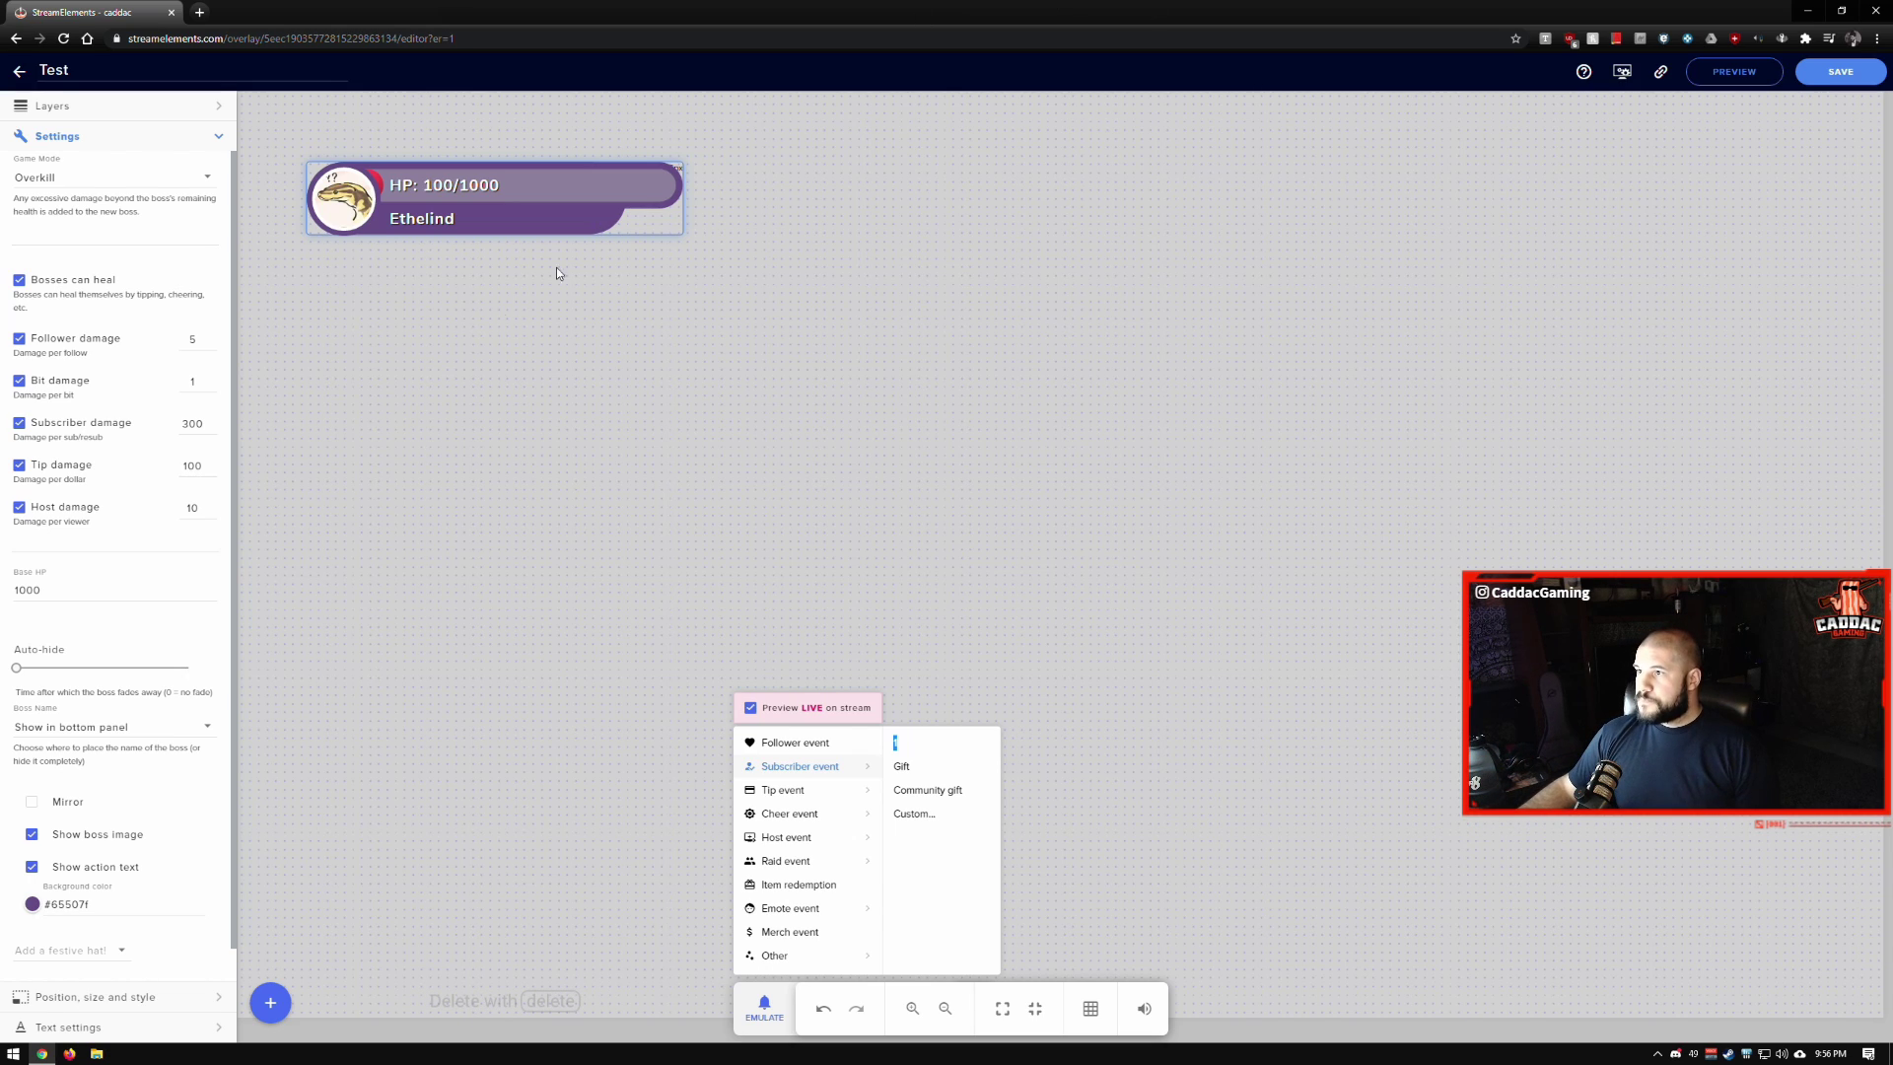
click(468, 200)
key(Delete)
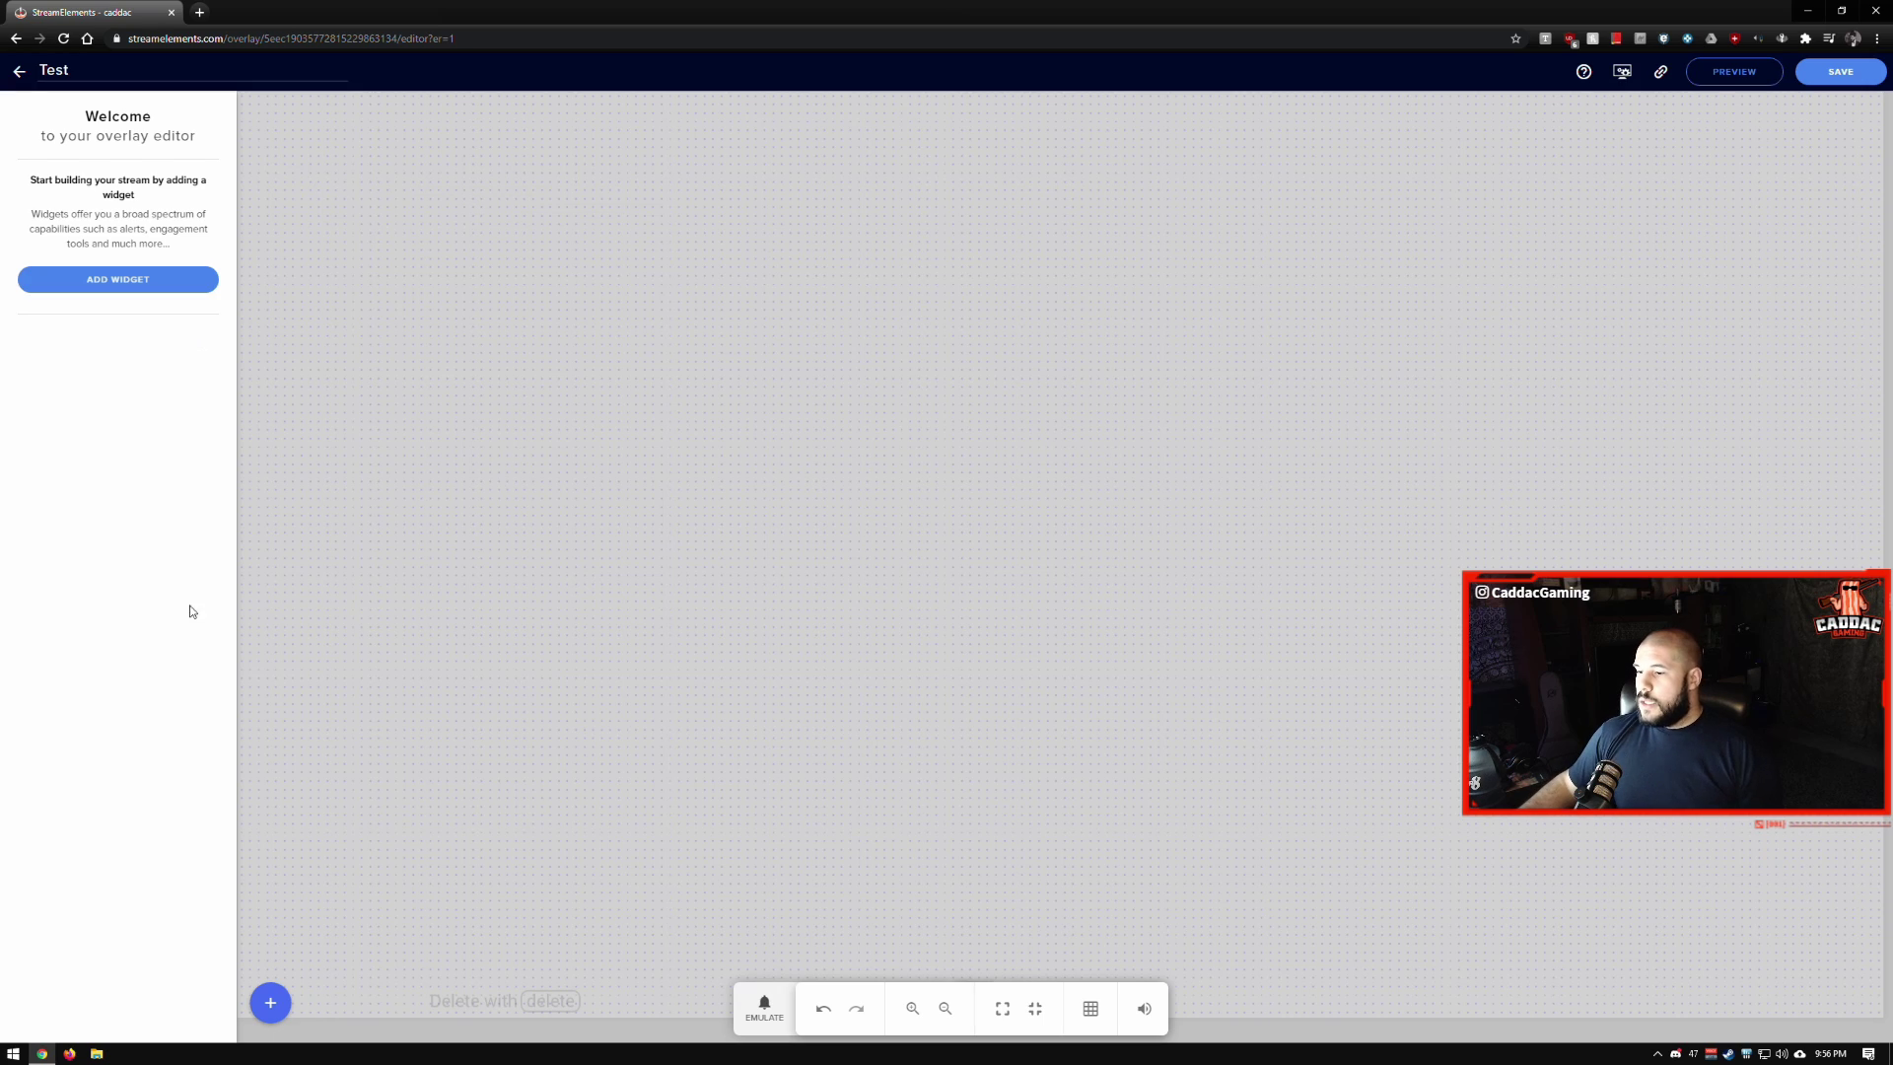
Try a Kappagen widget near the canvas's upper middle with the subscriber events available for emulation, and remove it again.
click(270, 1003)
mouse_move(345, 697)
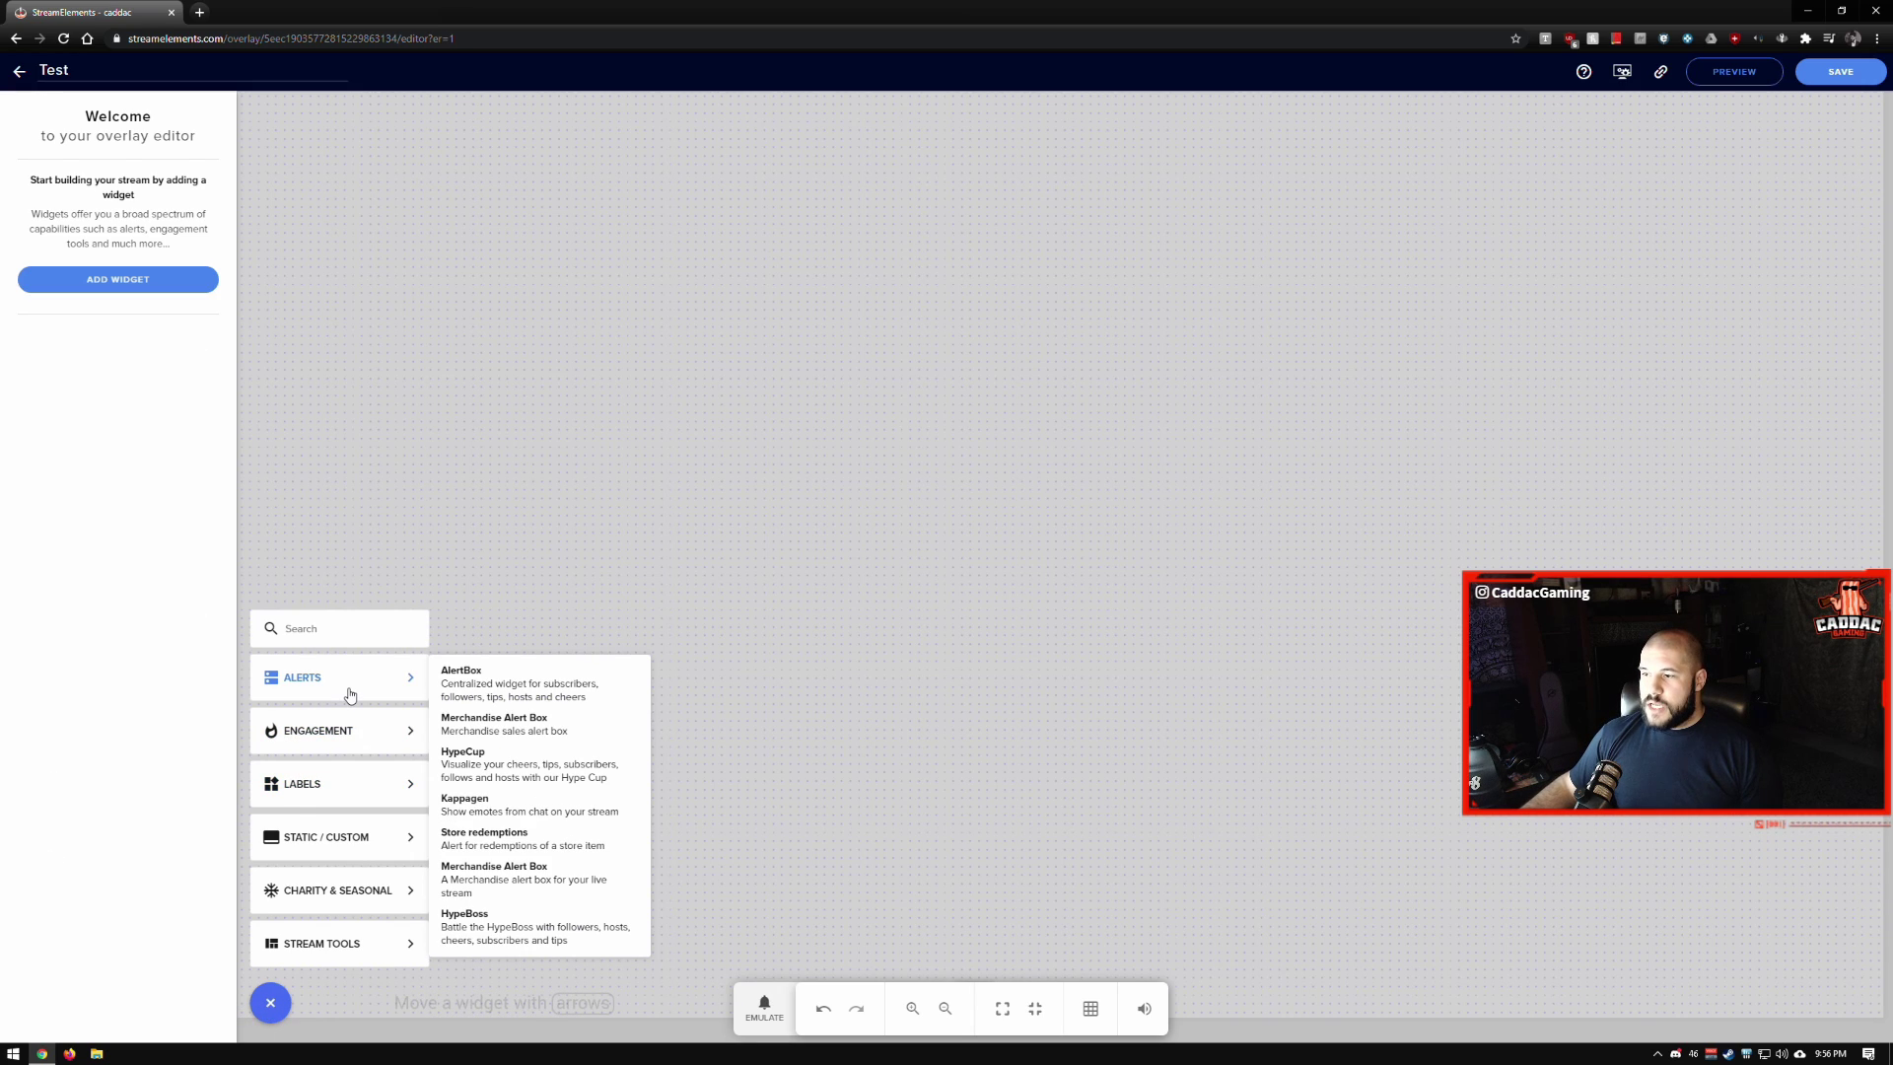
click(547, 822)
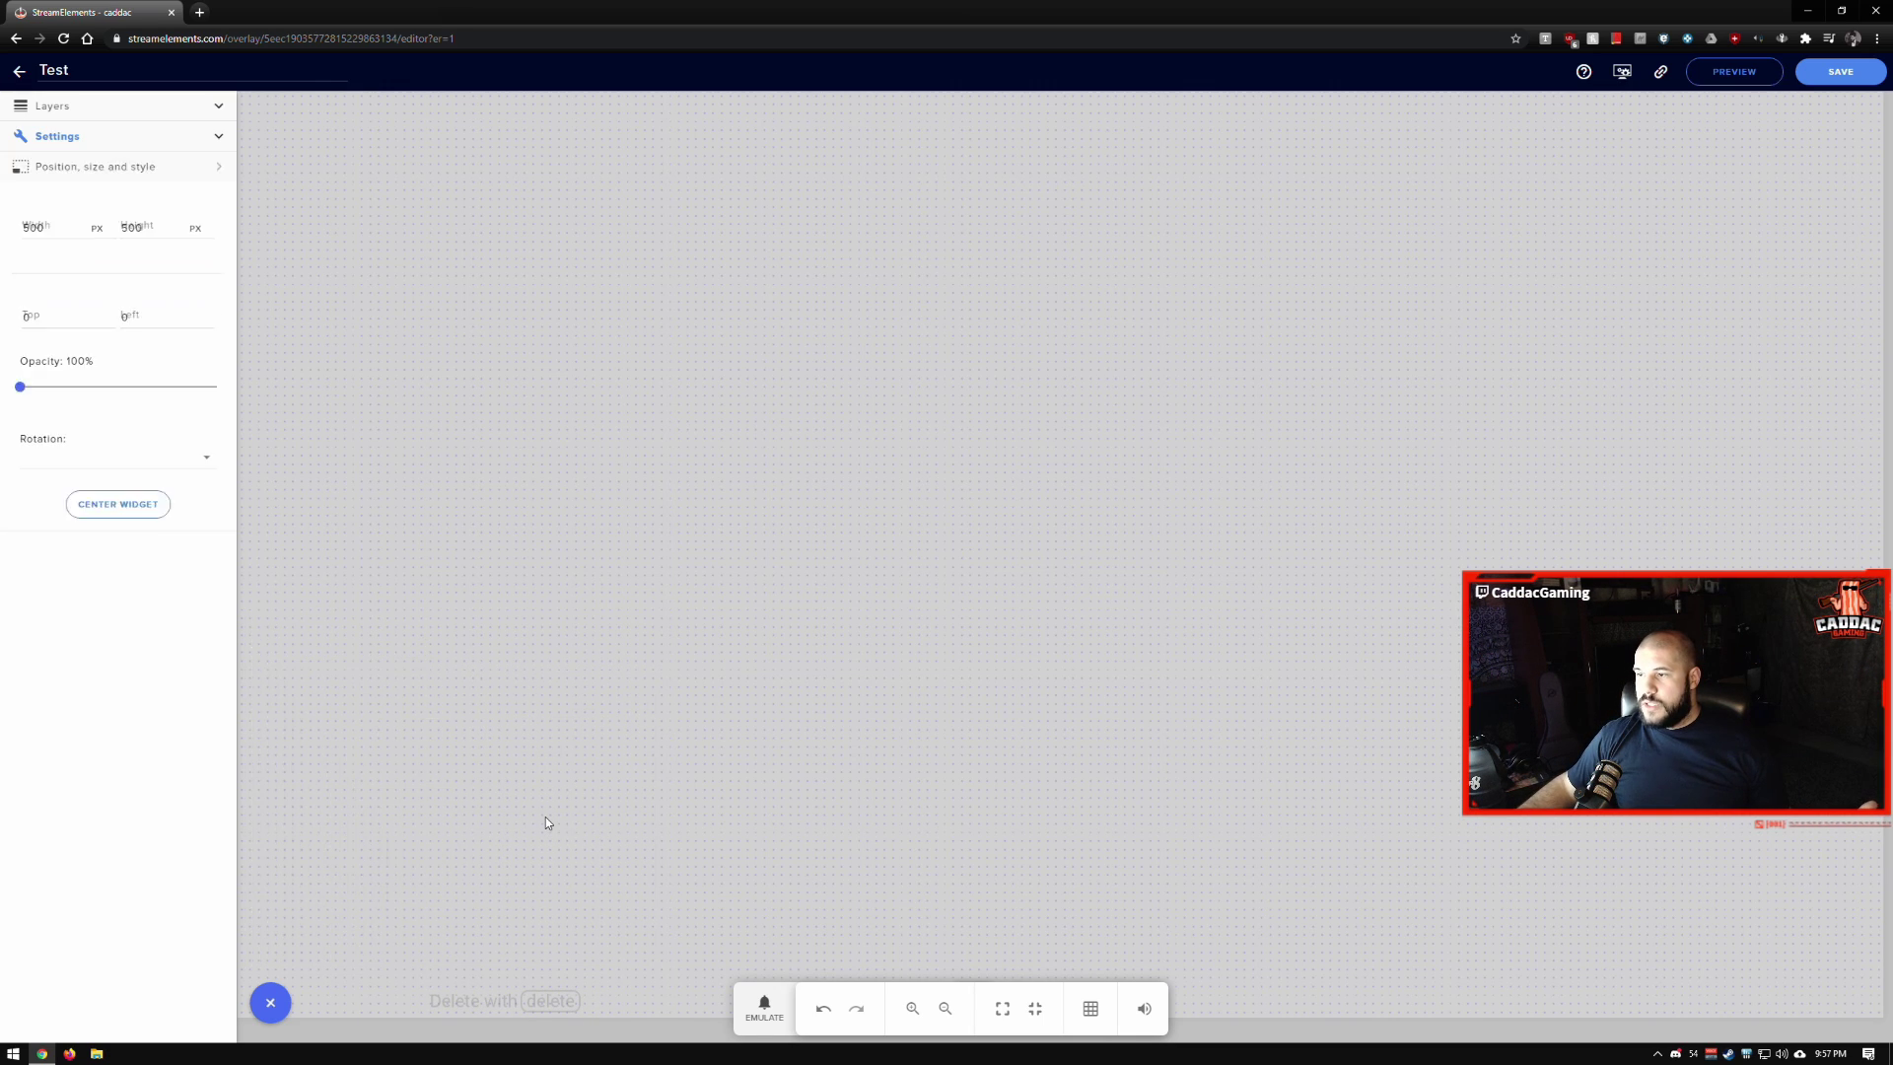
drag(553, 410, 1164, 479)
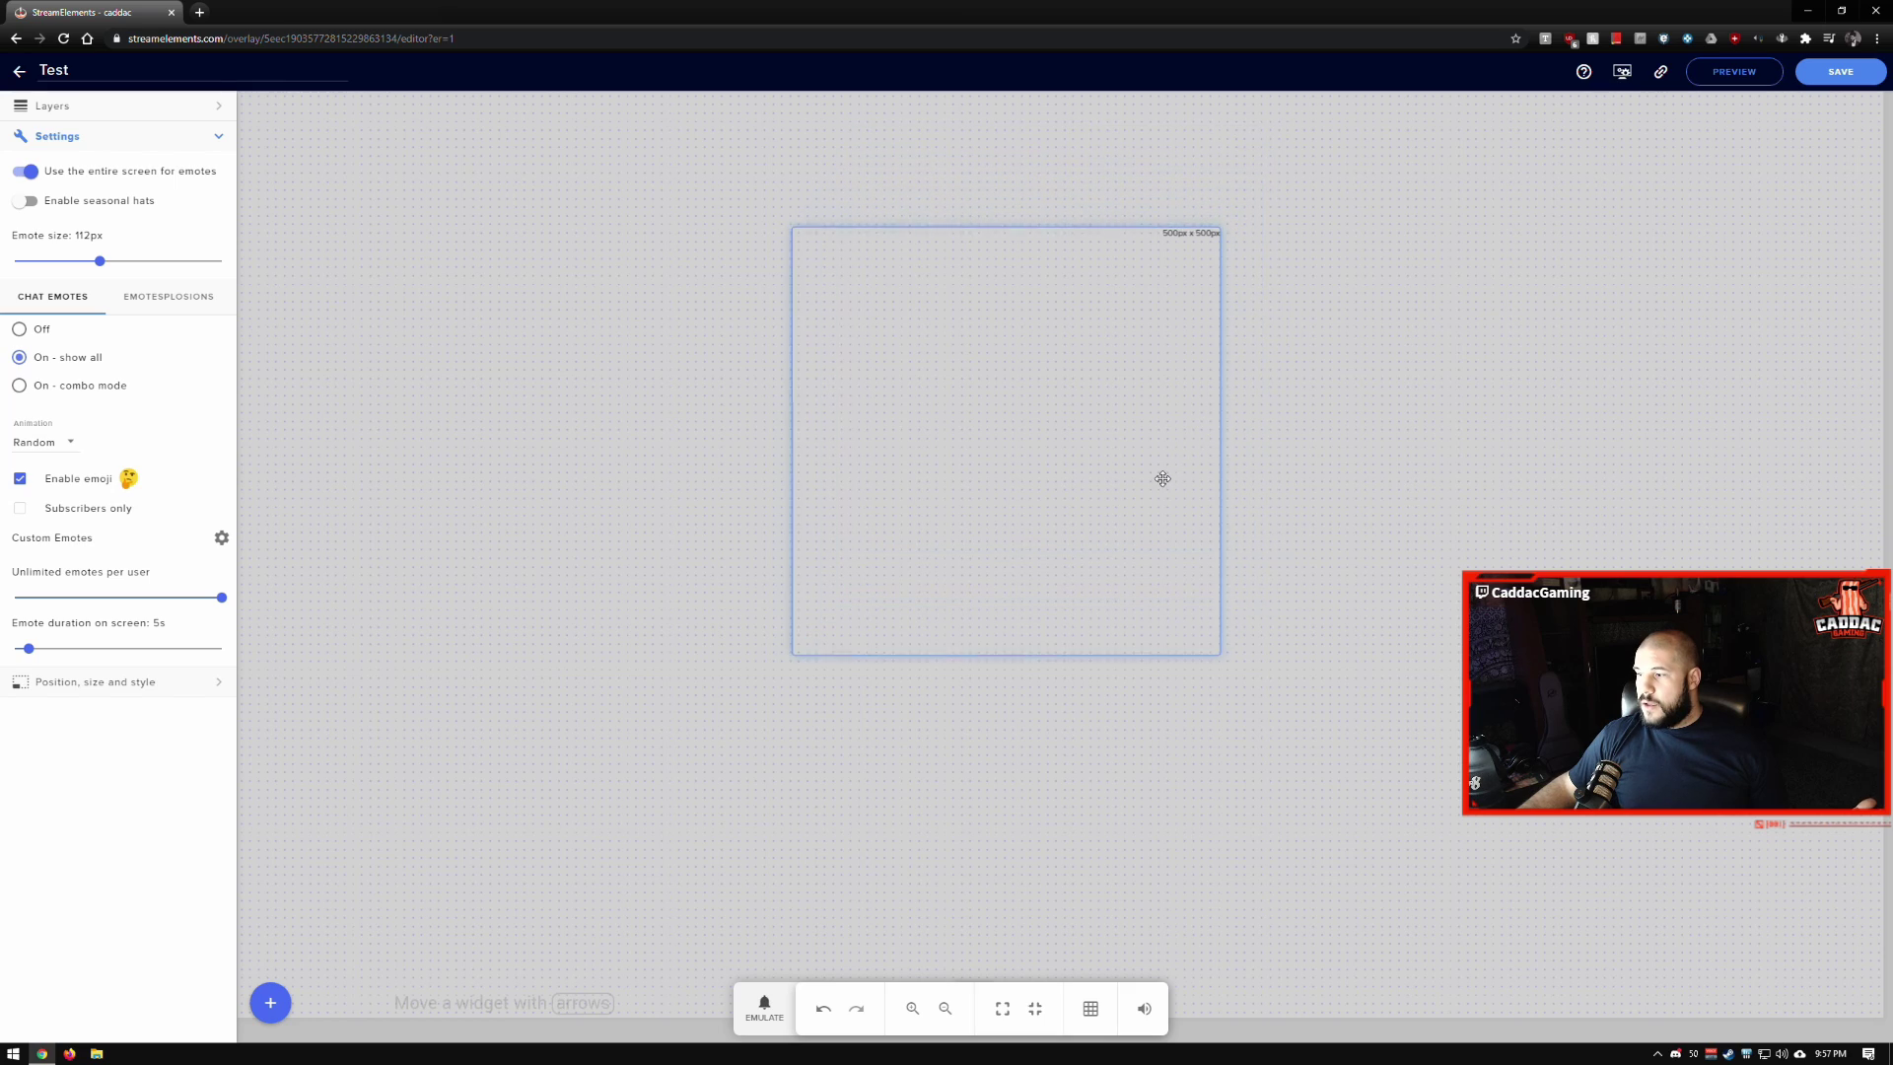
click(765, 1005)
click(903, 749)
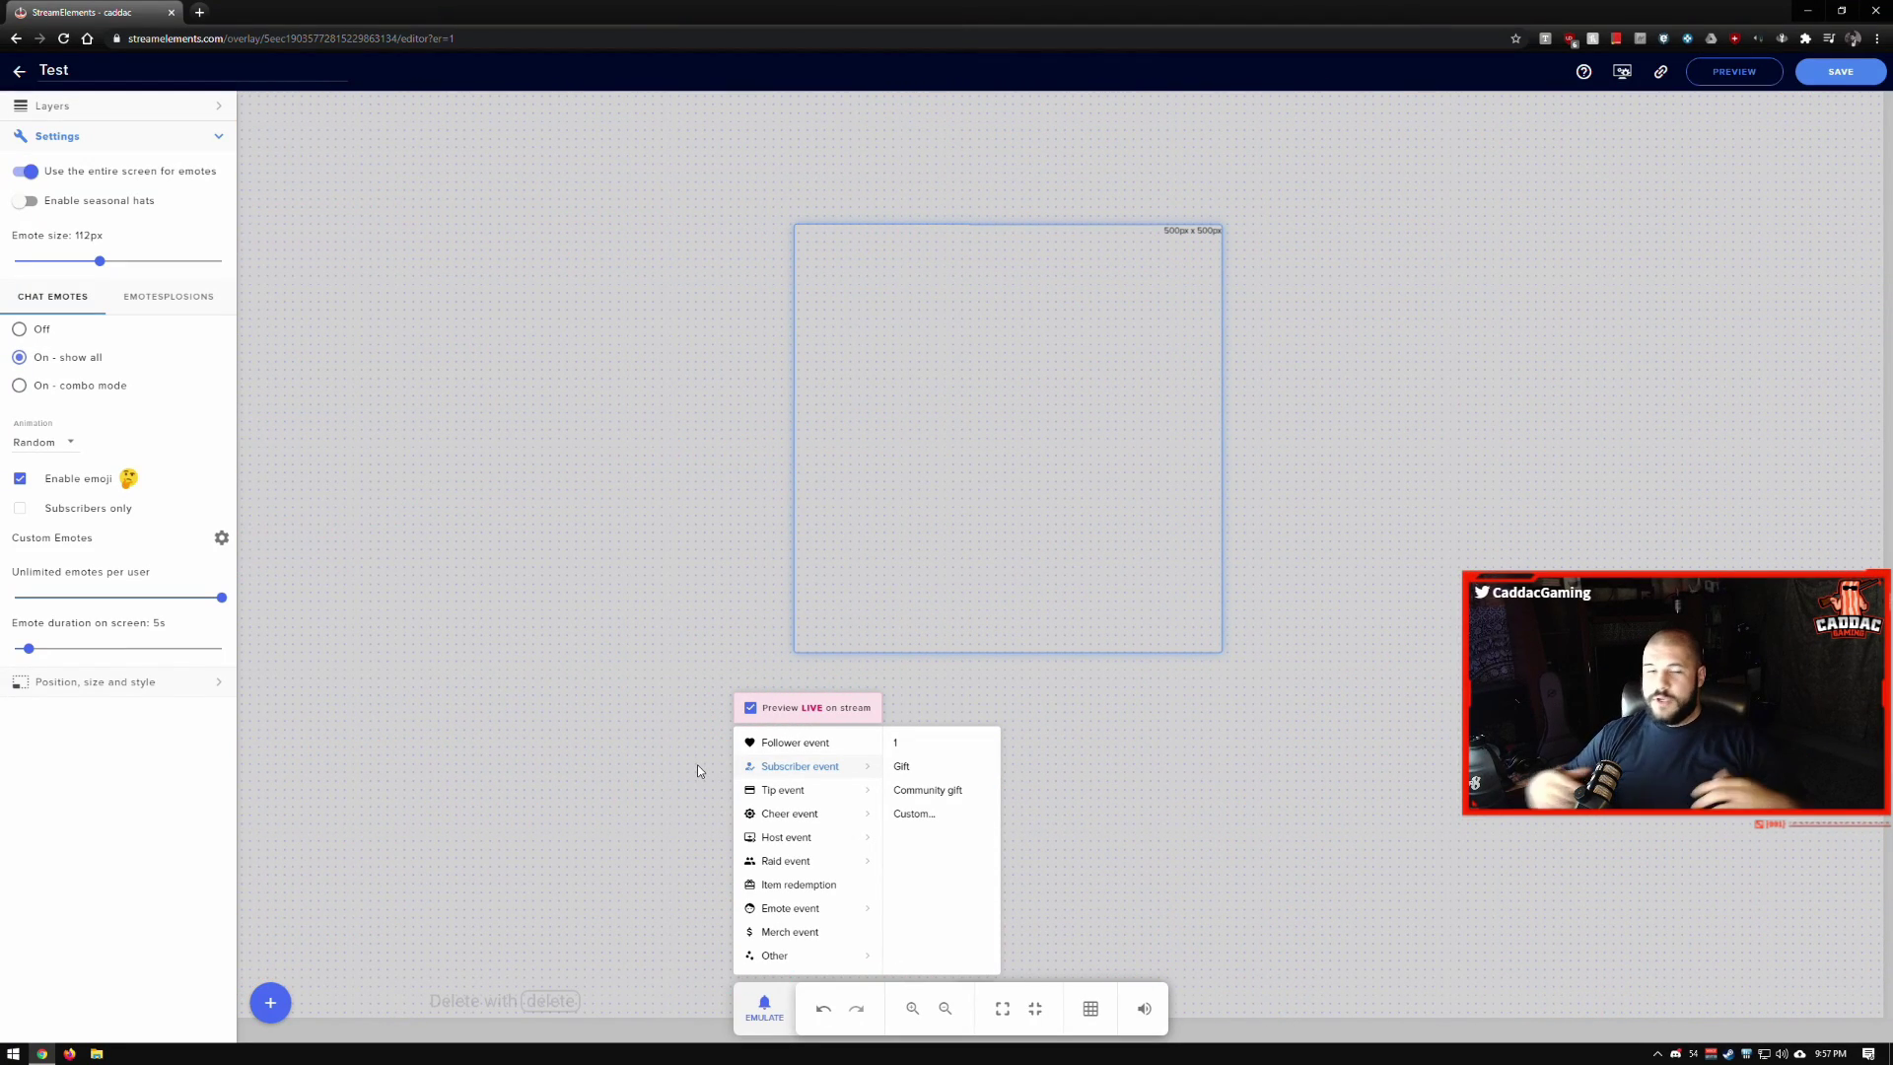
click(998, 375)
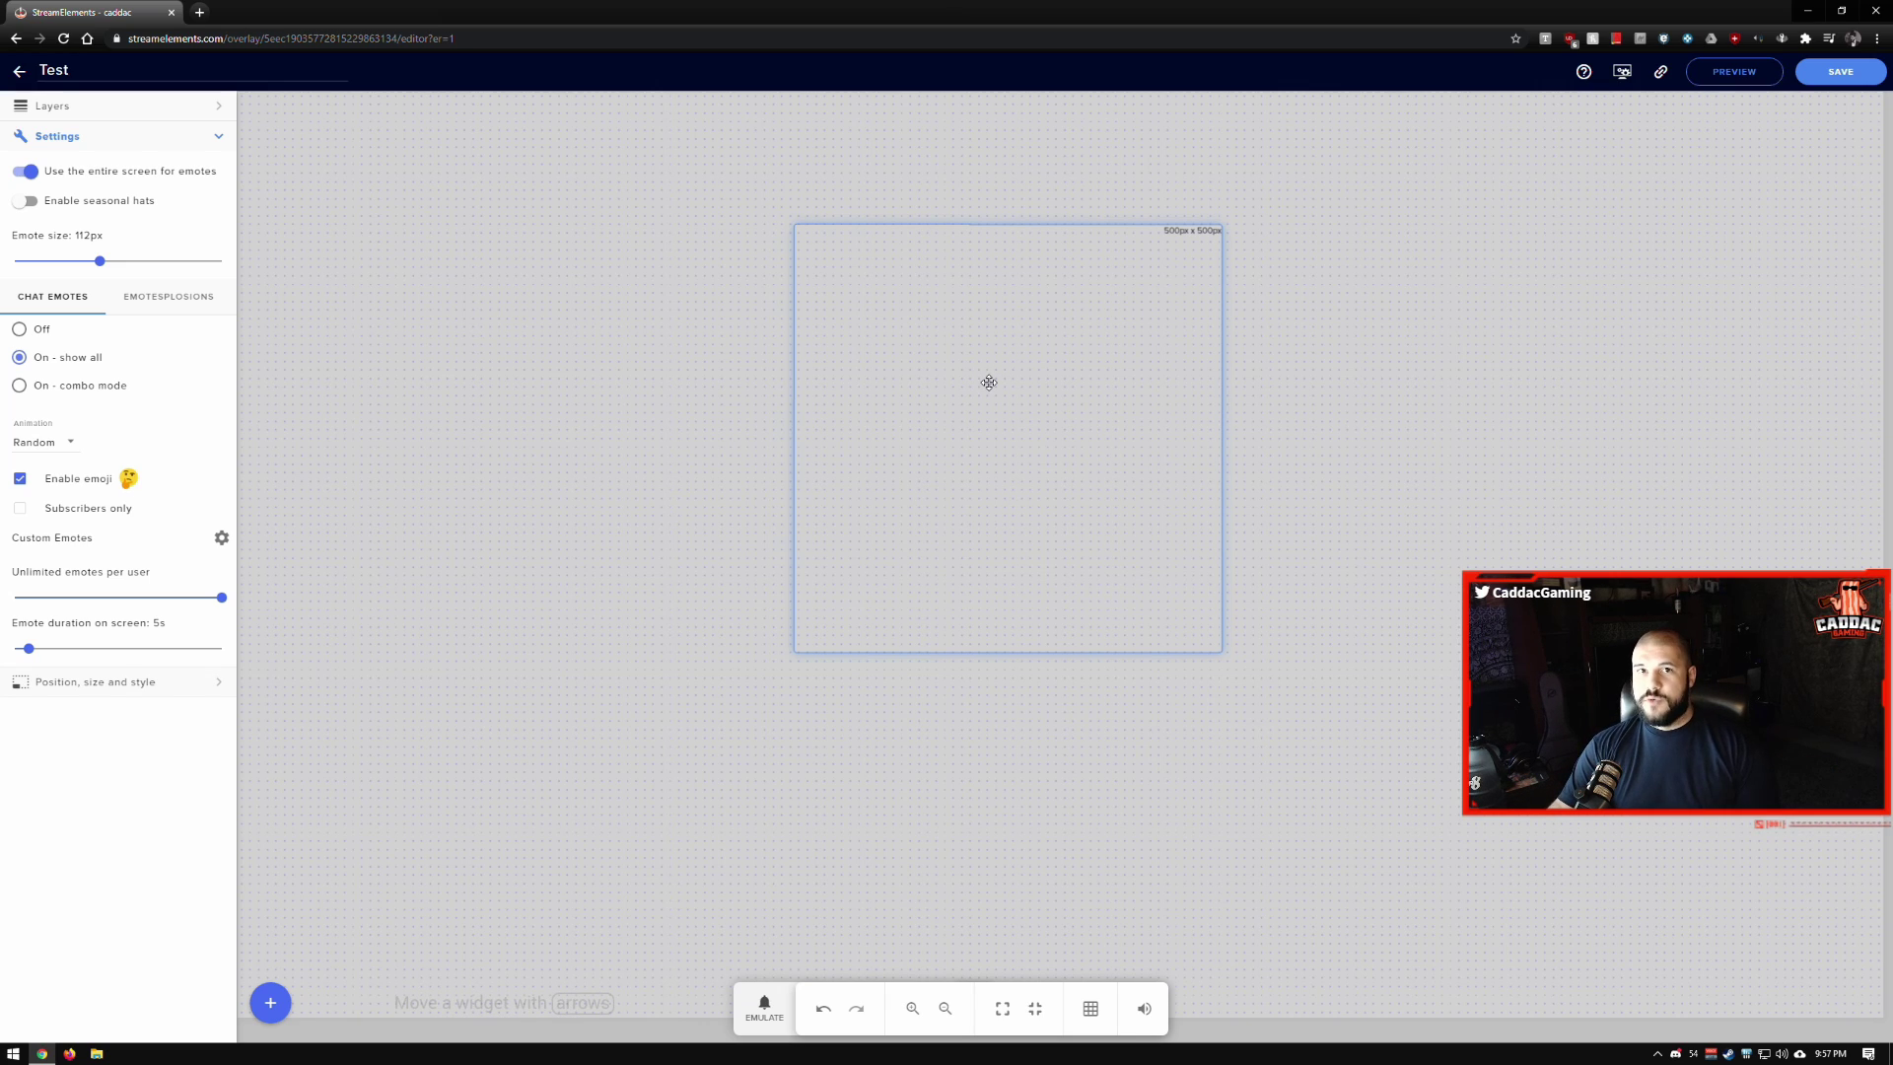
key(Delete)
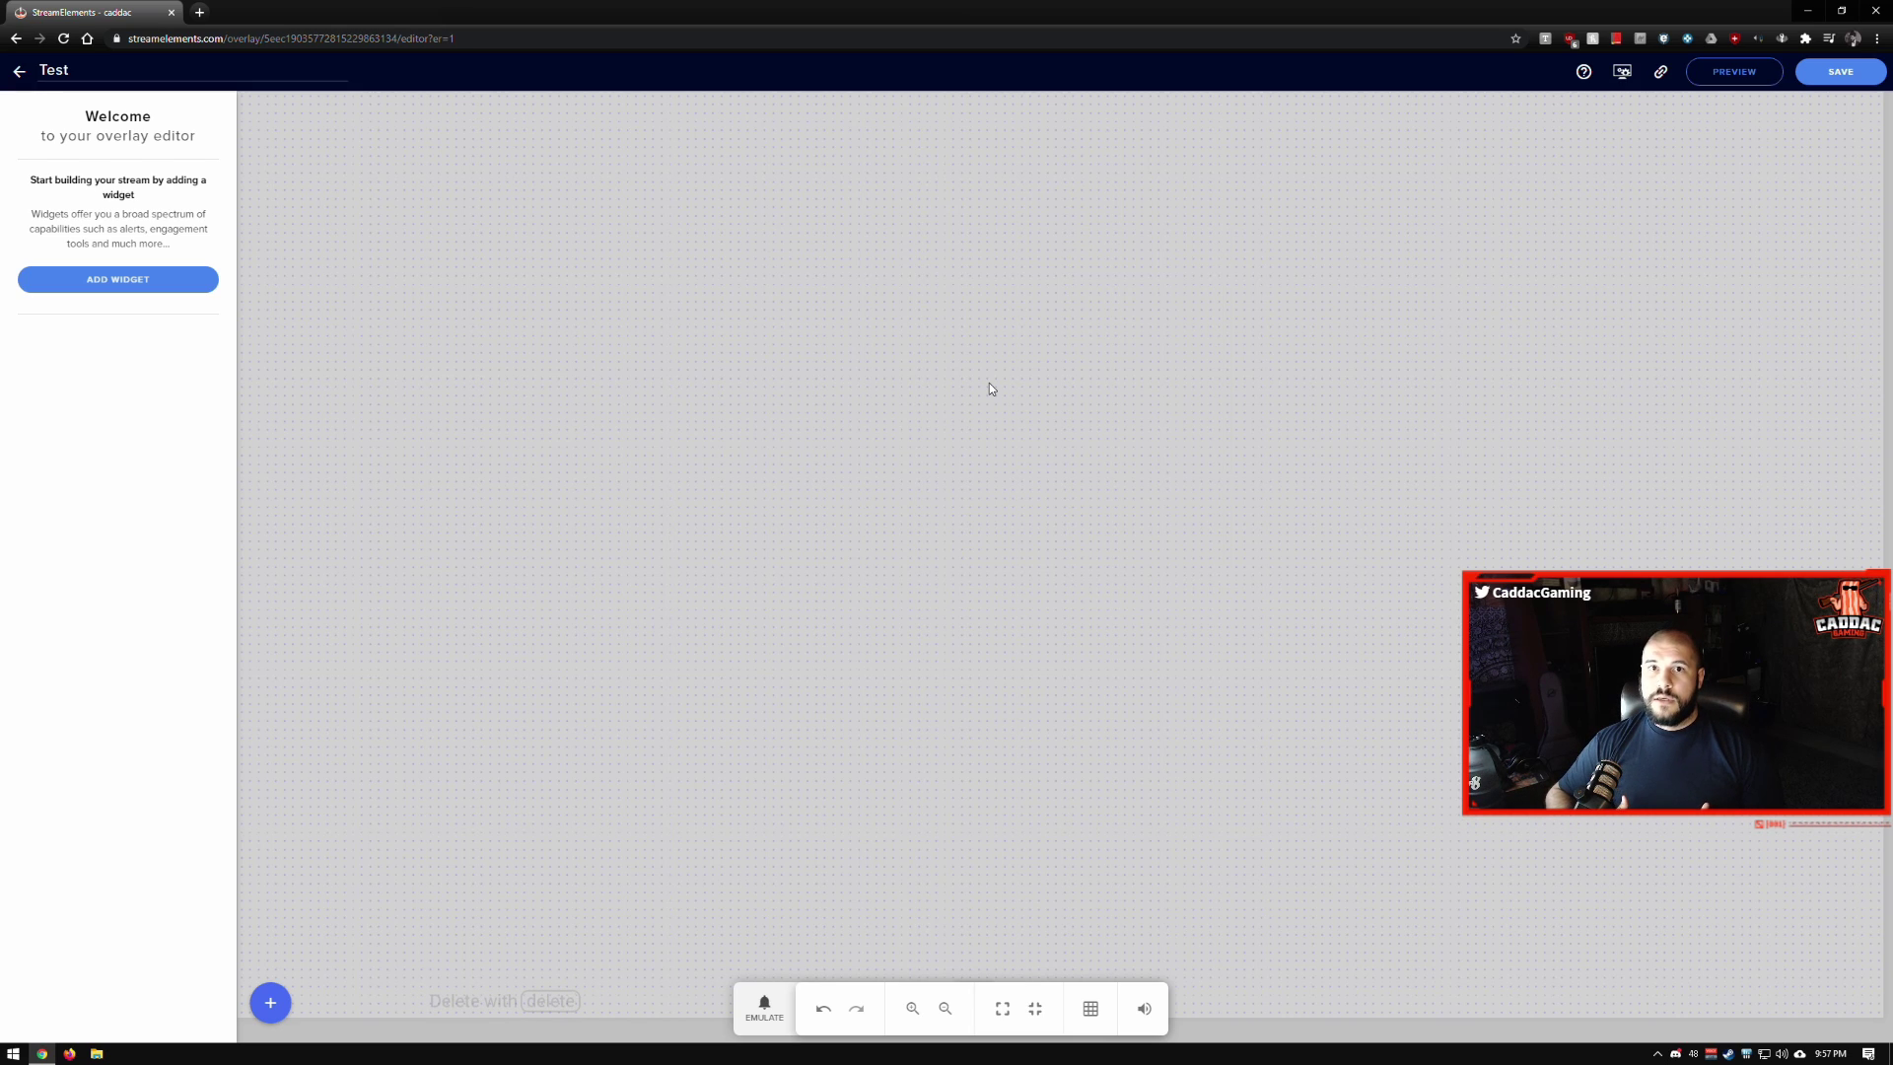
Look through the events that can be emulated and the available alert and engagement widgets.
click(783, 997)
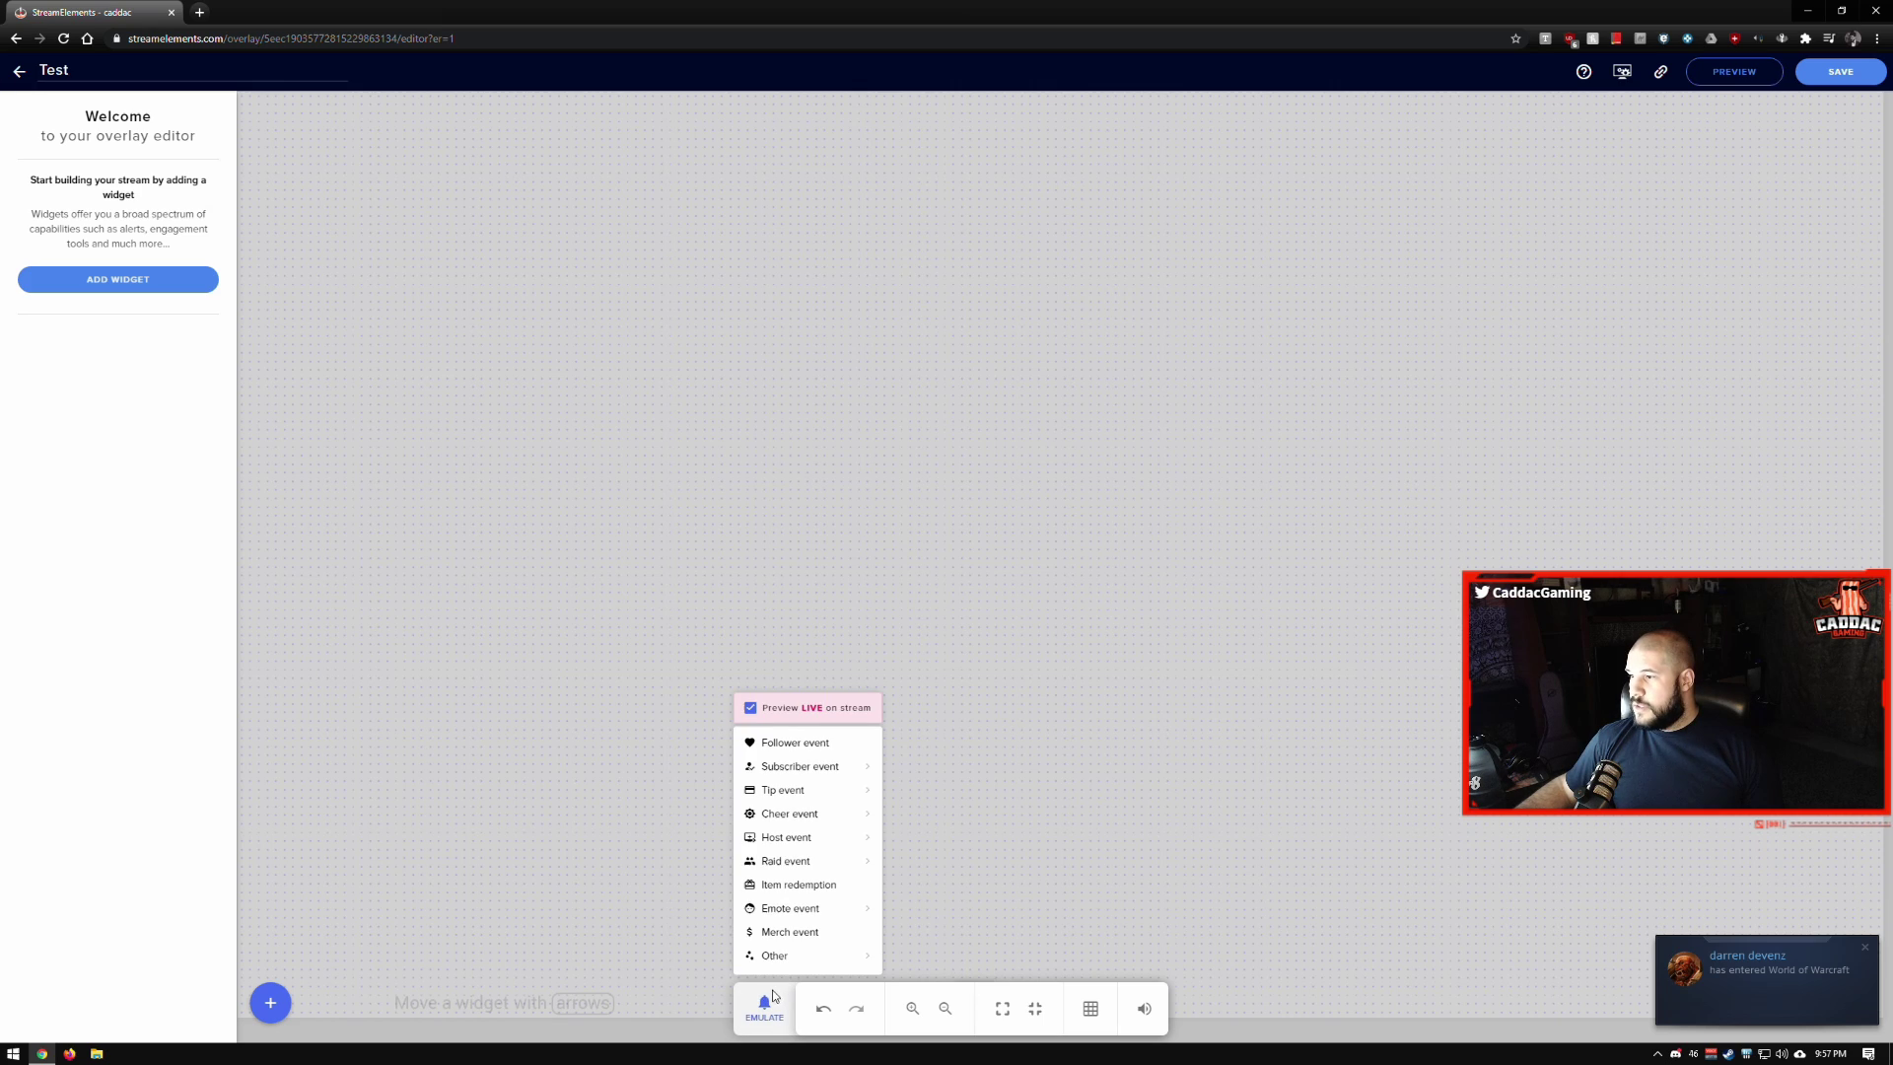
click(460, 742)
click(270, 1003)
mouse_move(303, 912)
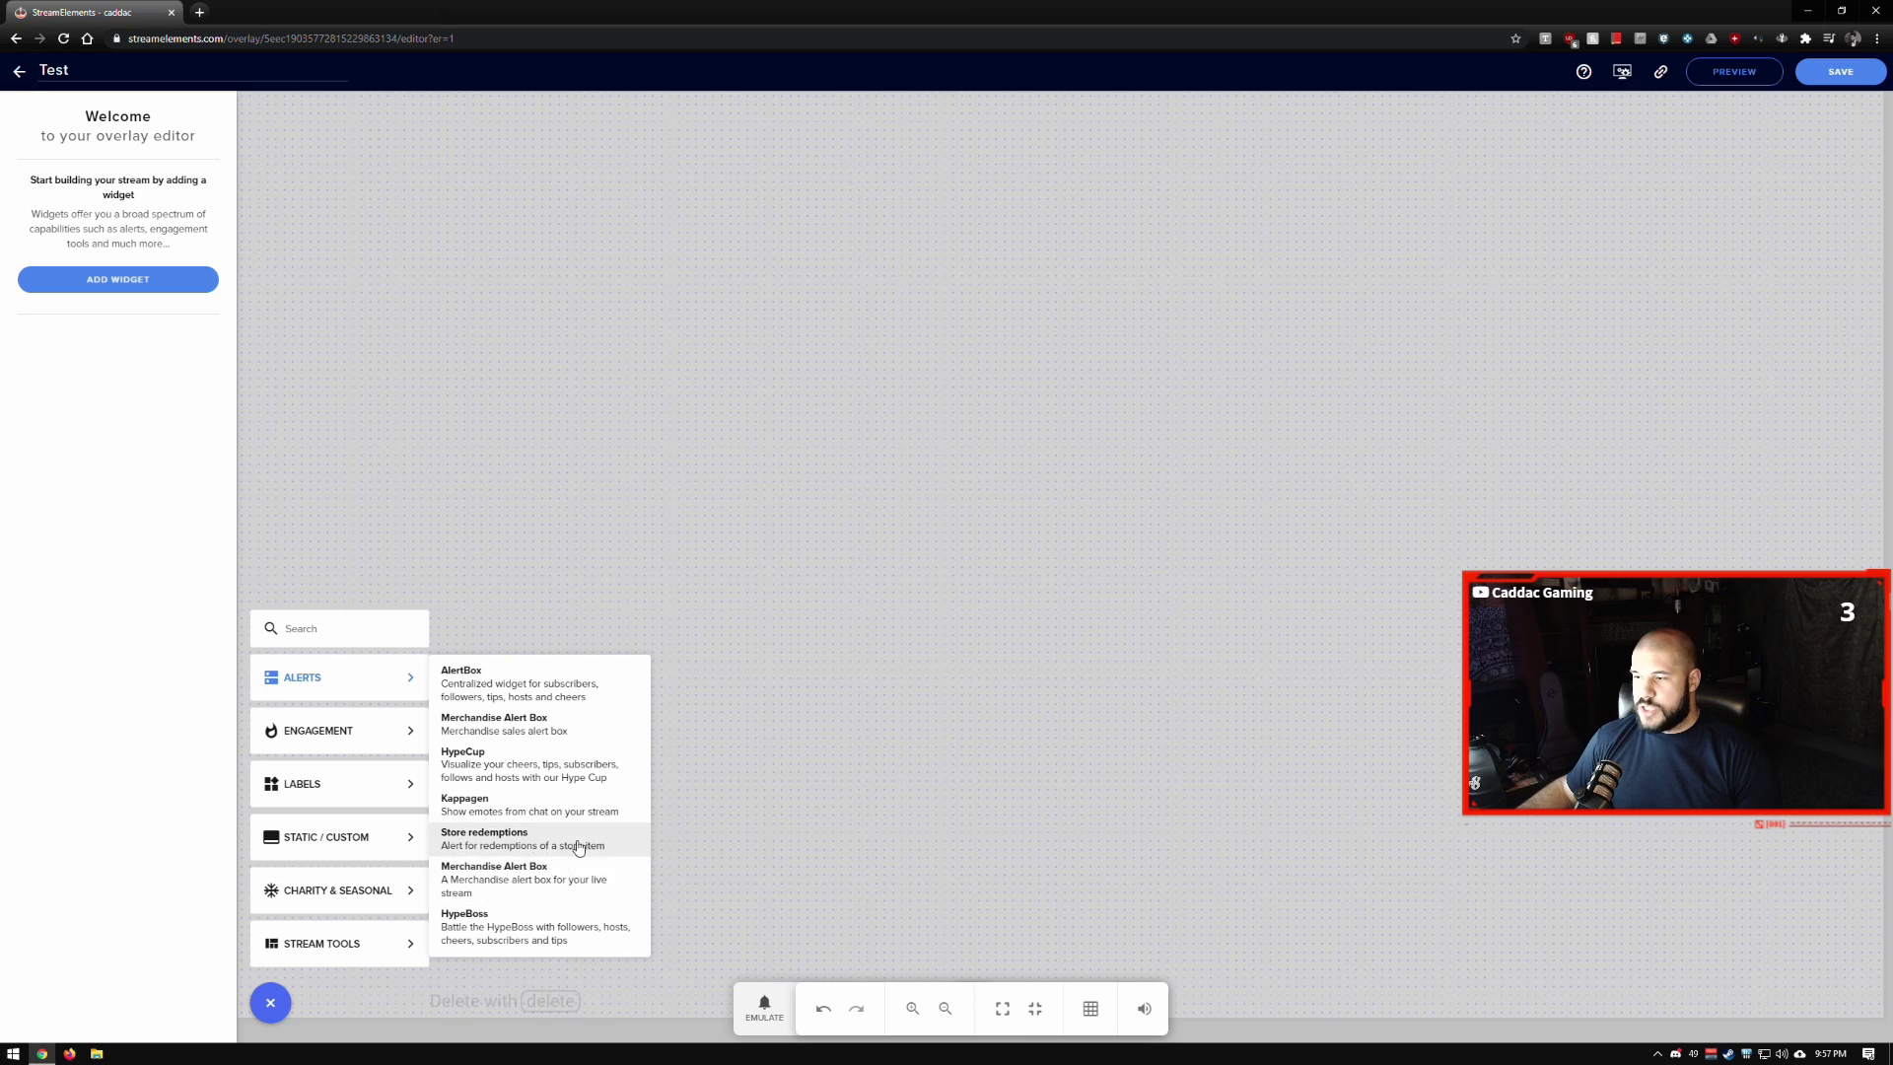
mouse_move(364, 719)
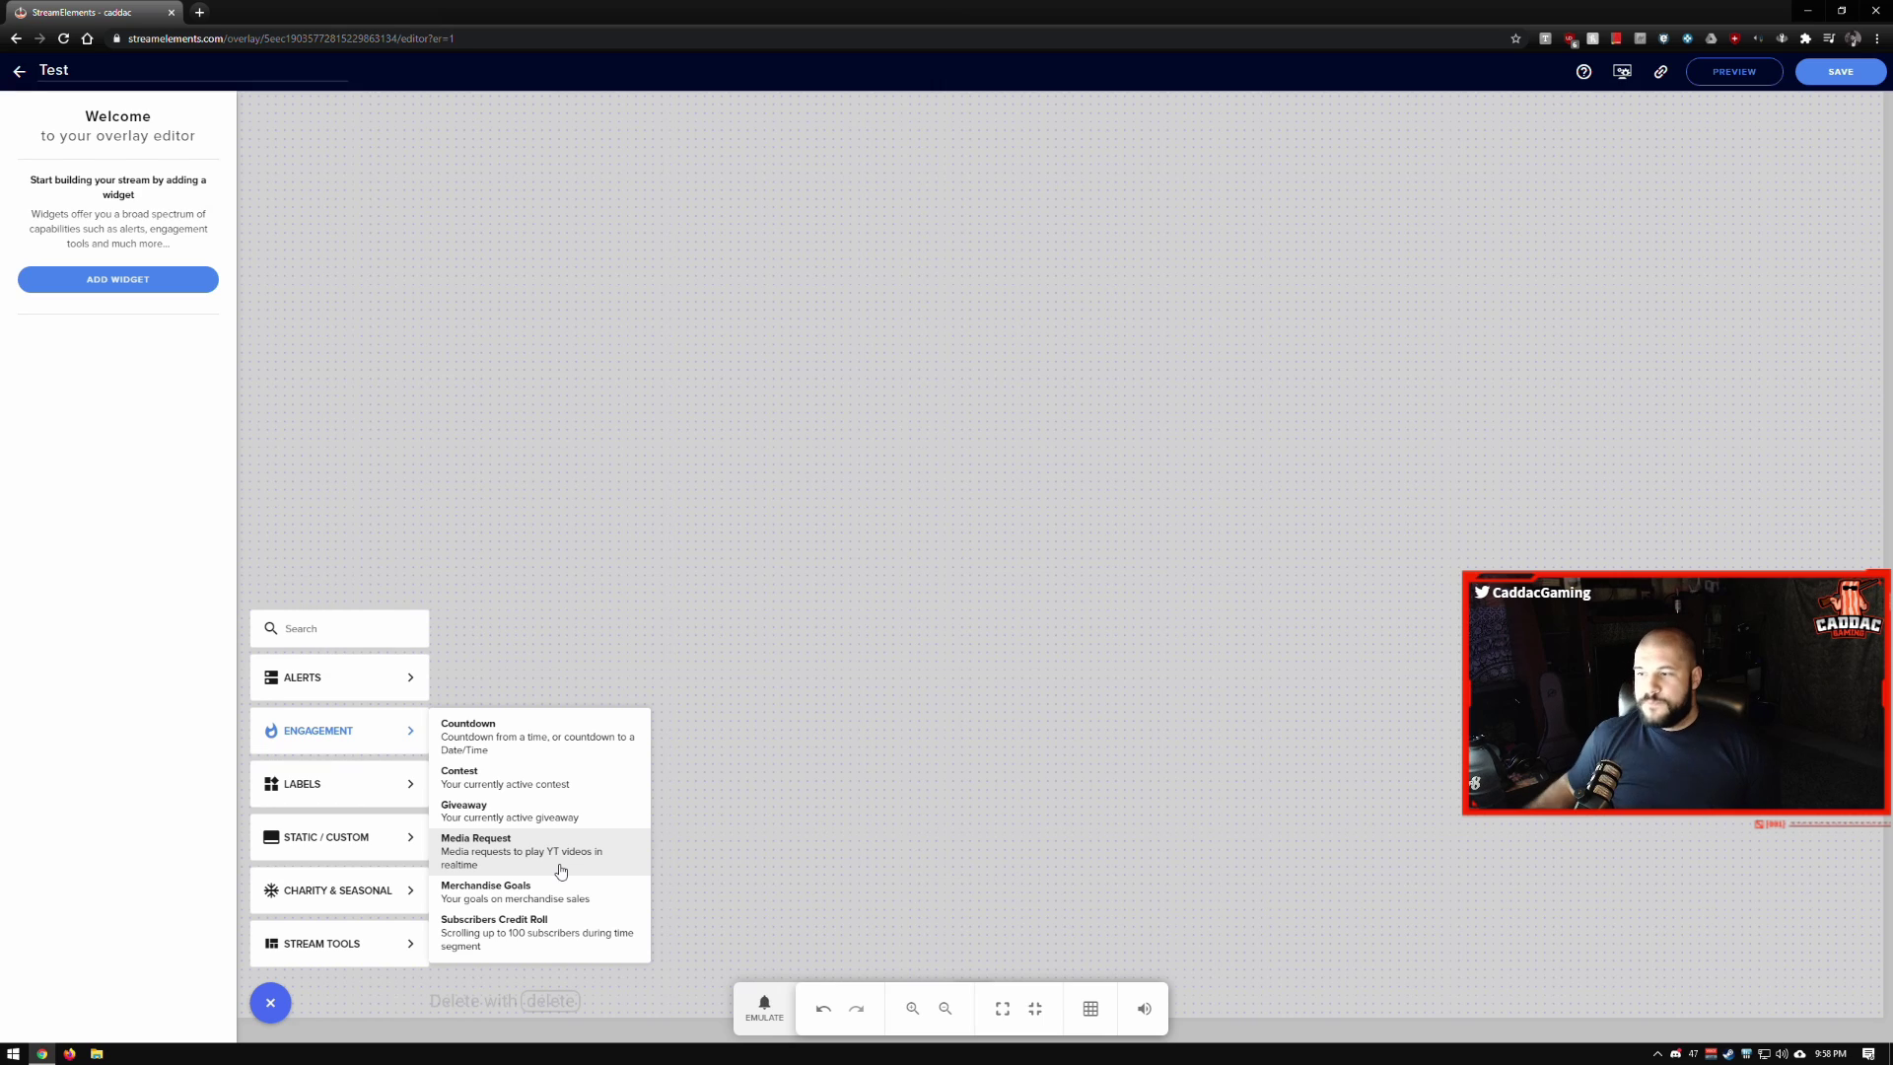
Add a latest follower label, move it down and away from the canvas corner, and remove it again.
mouse_move(424, 796)
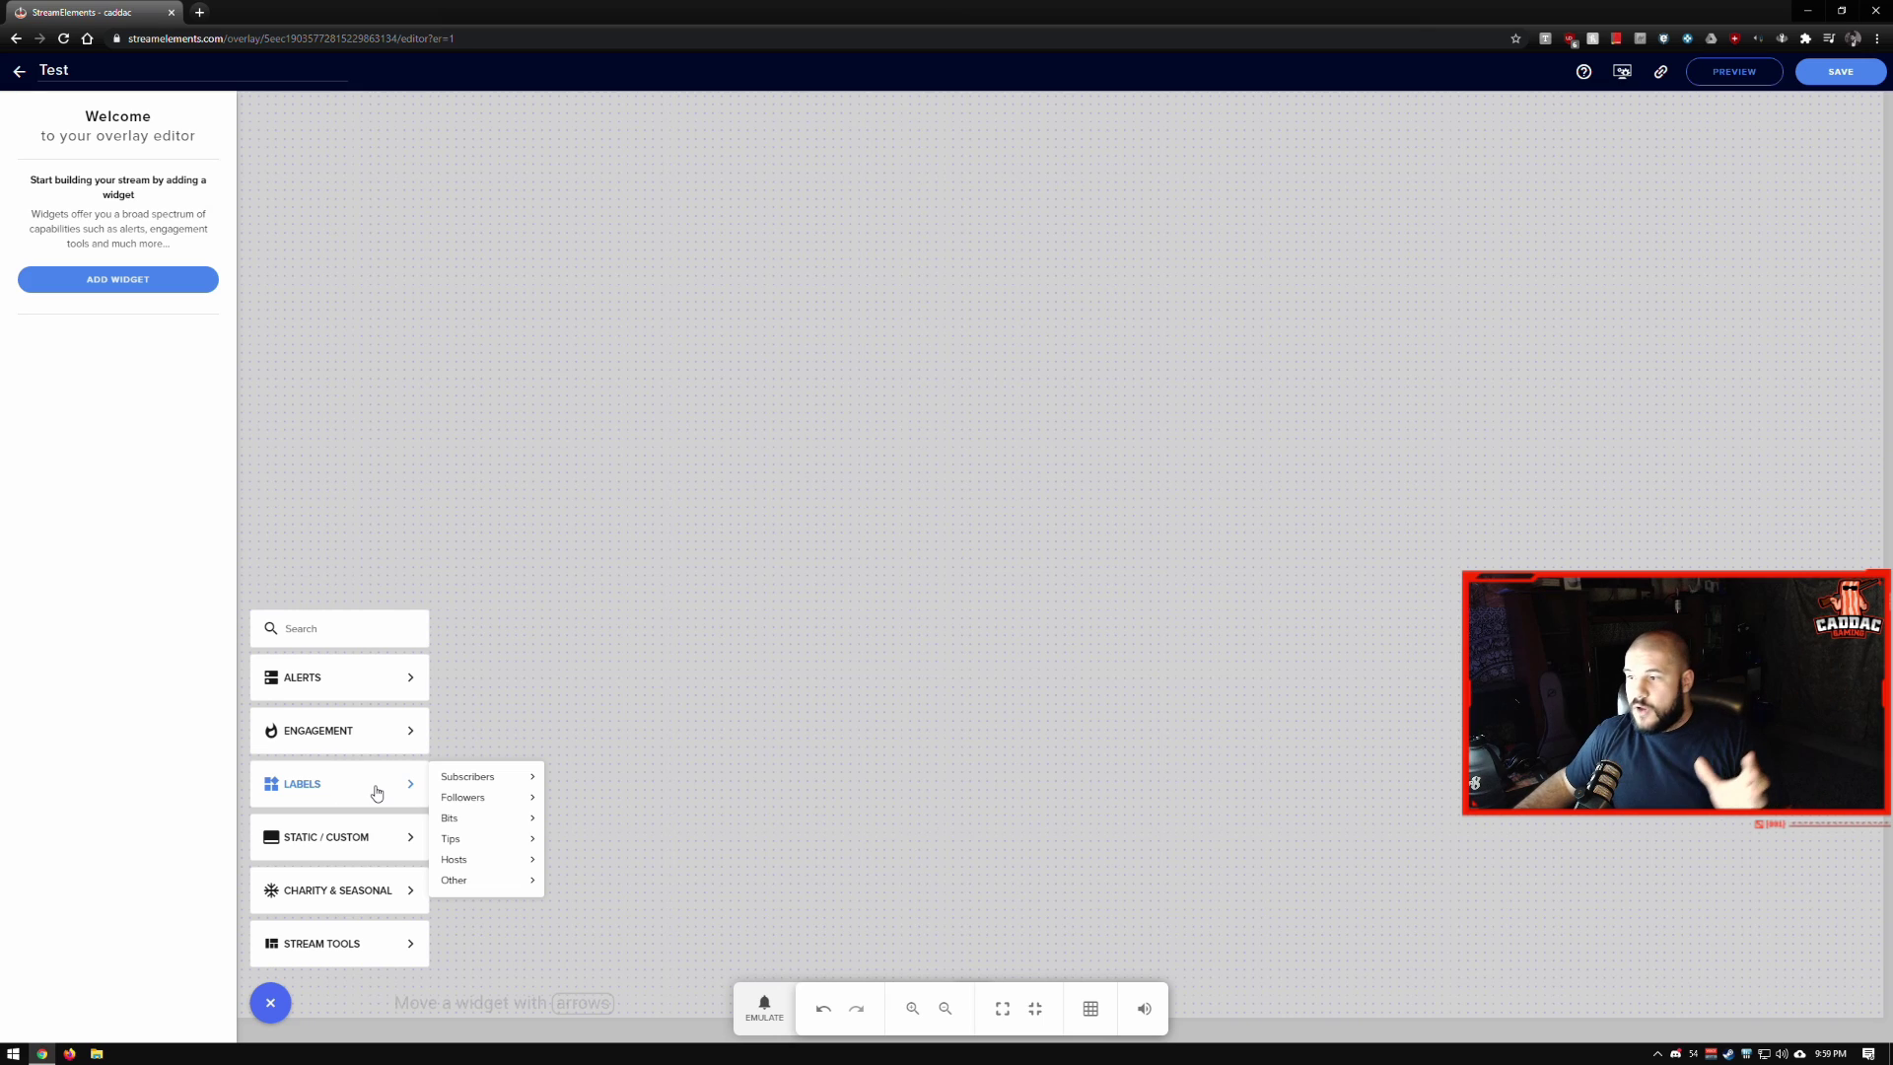
mouse_move(491, 807)
mouse_move(593, 805)
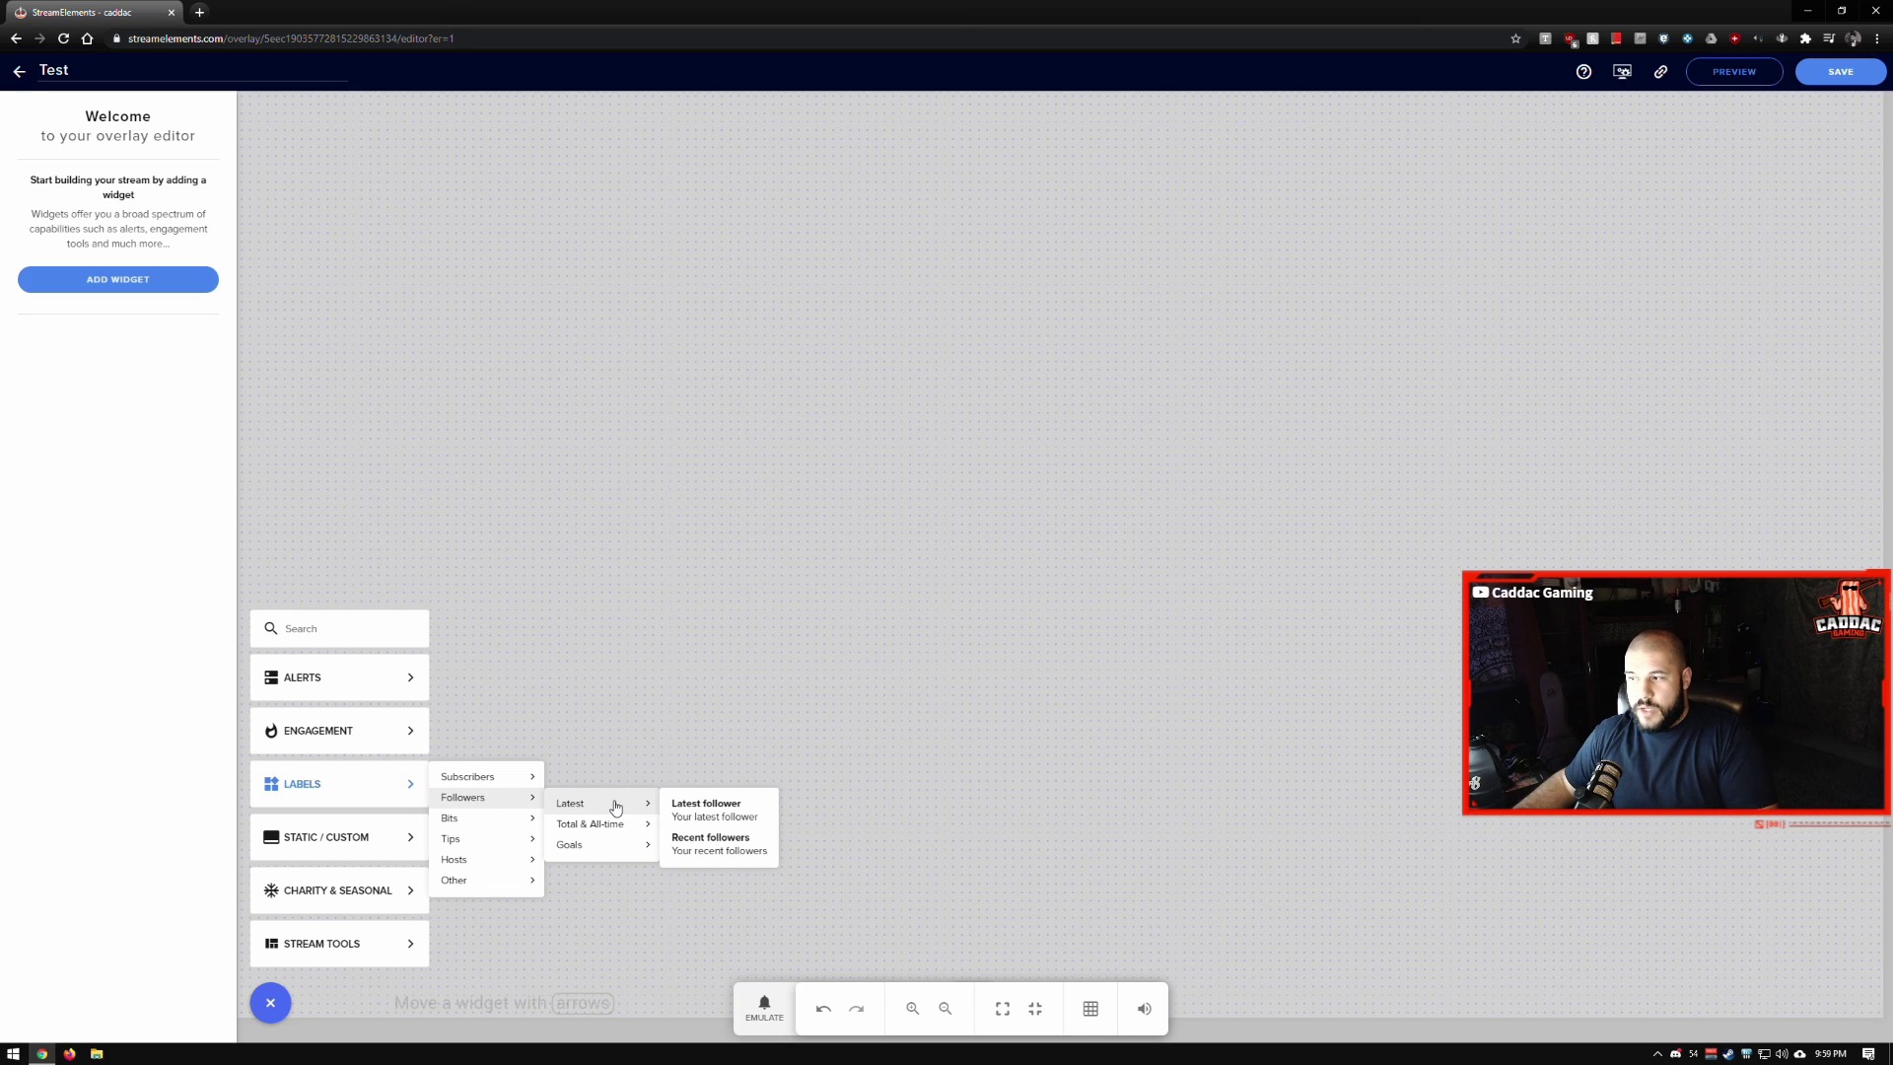
click(704, 805)
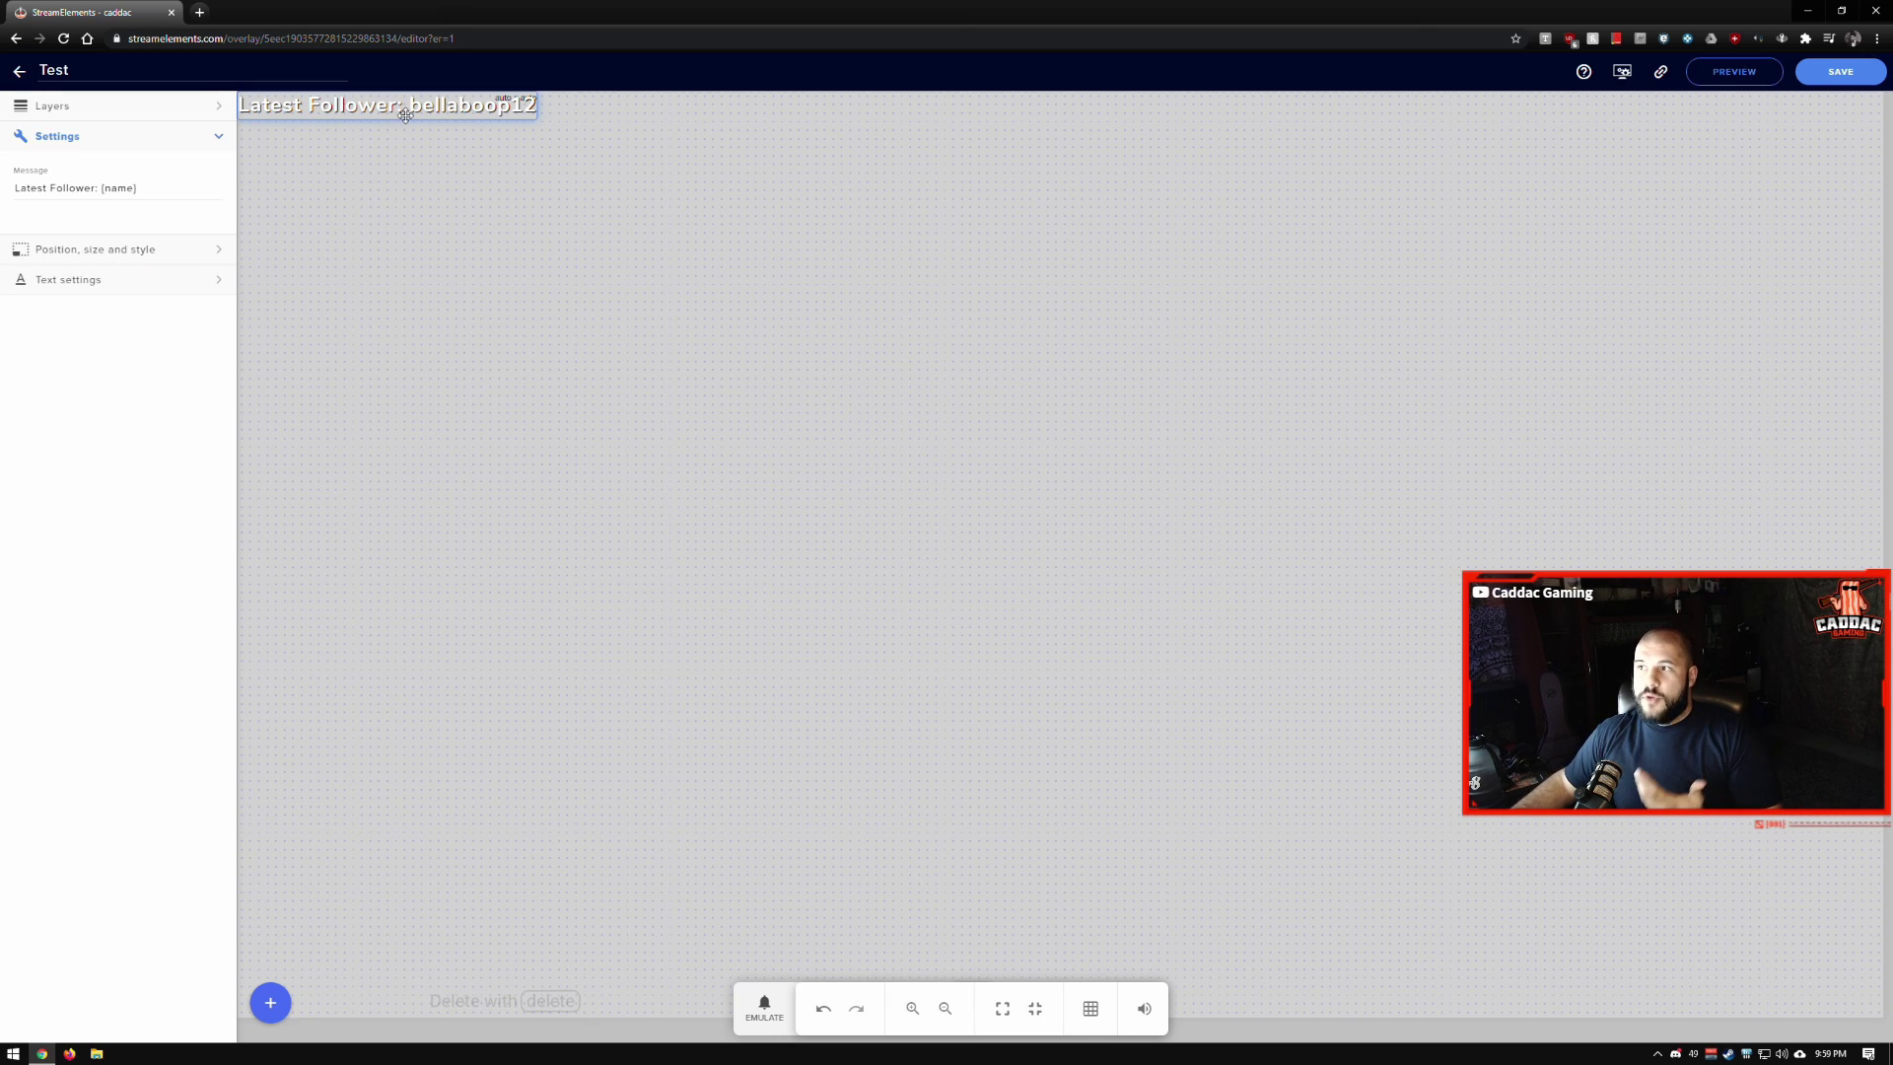
drag(444, 127, 624, 199)
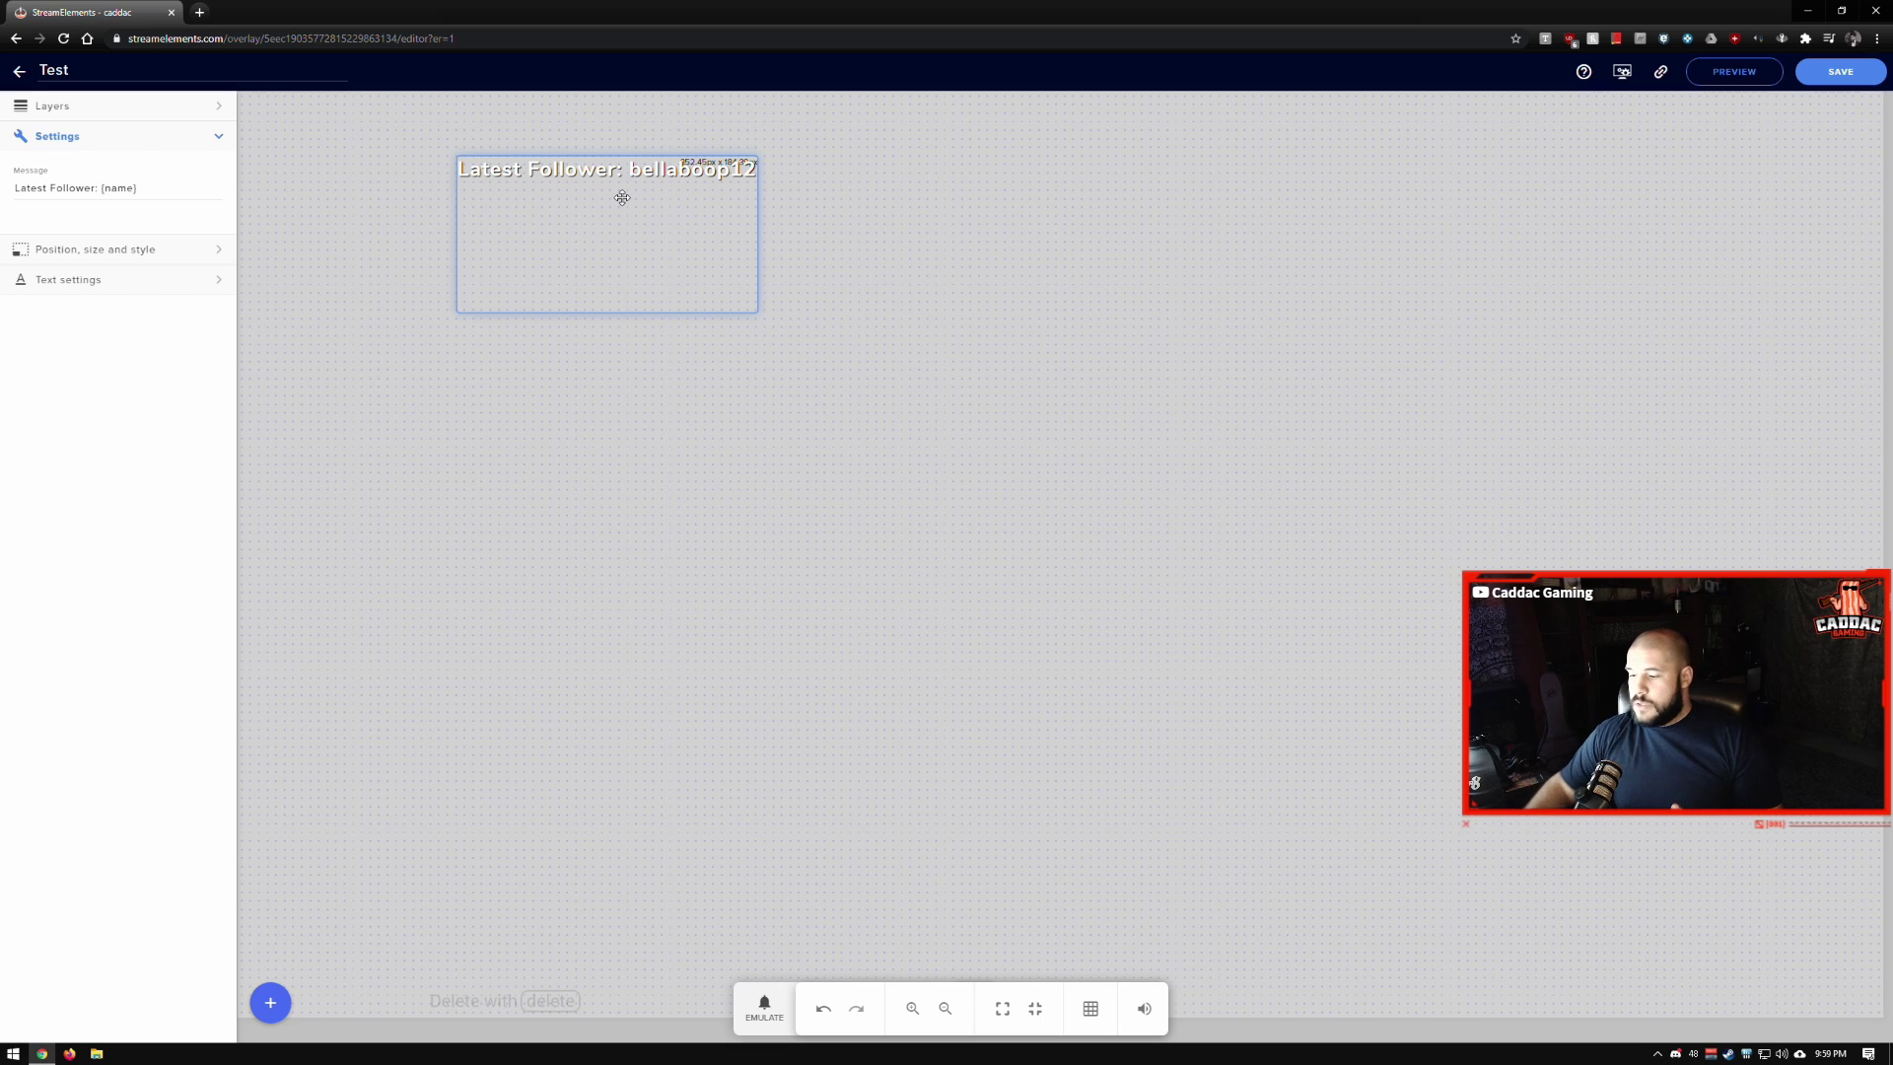
key(Delete)
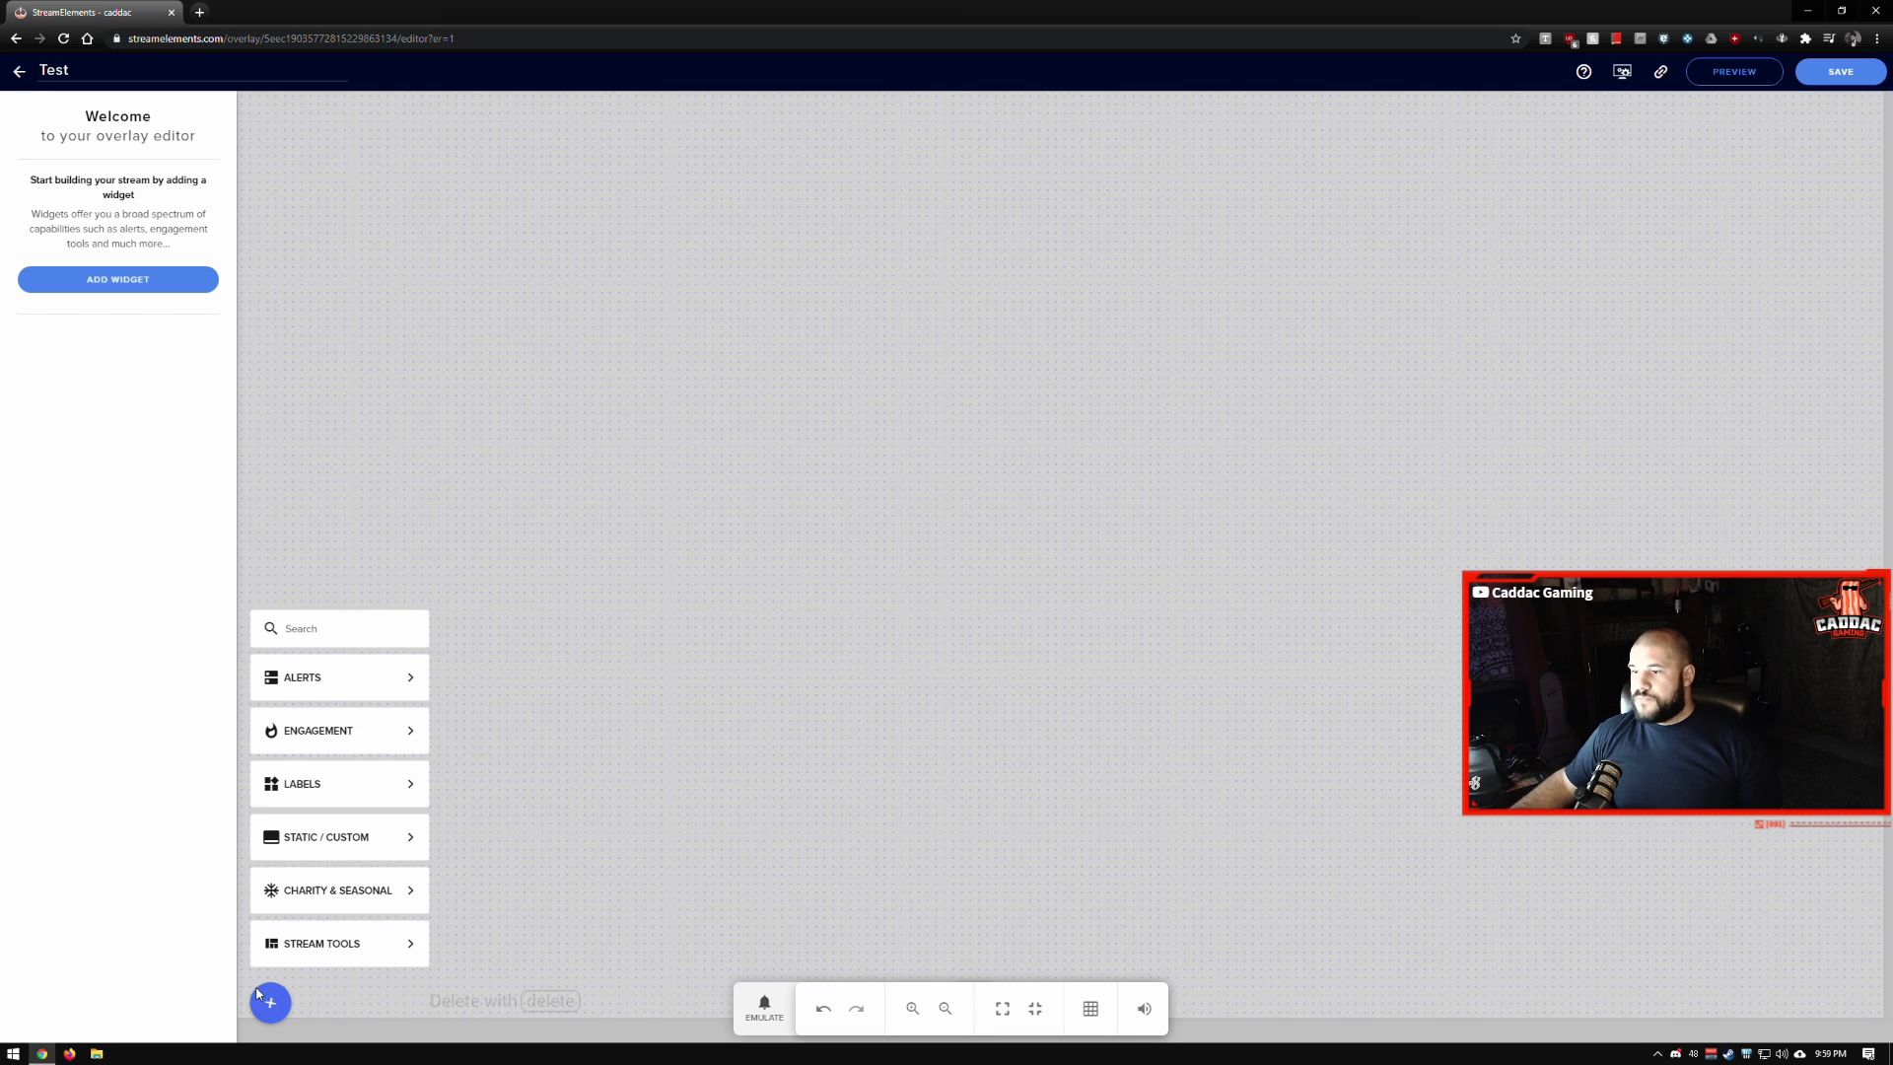
Open the overlay's session data and examine its aggregates, totals and labels, including the recent tips and subscribers.
click(1622, 71)
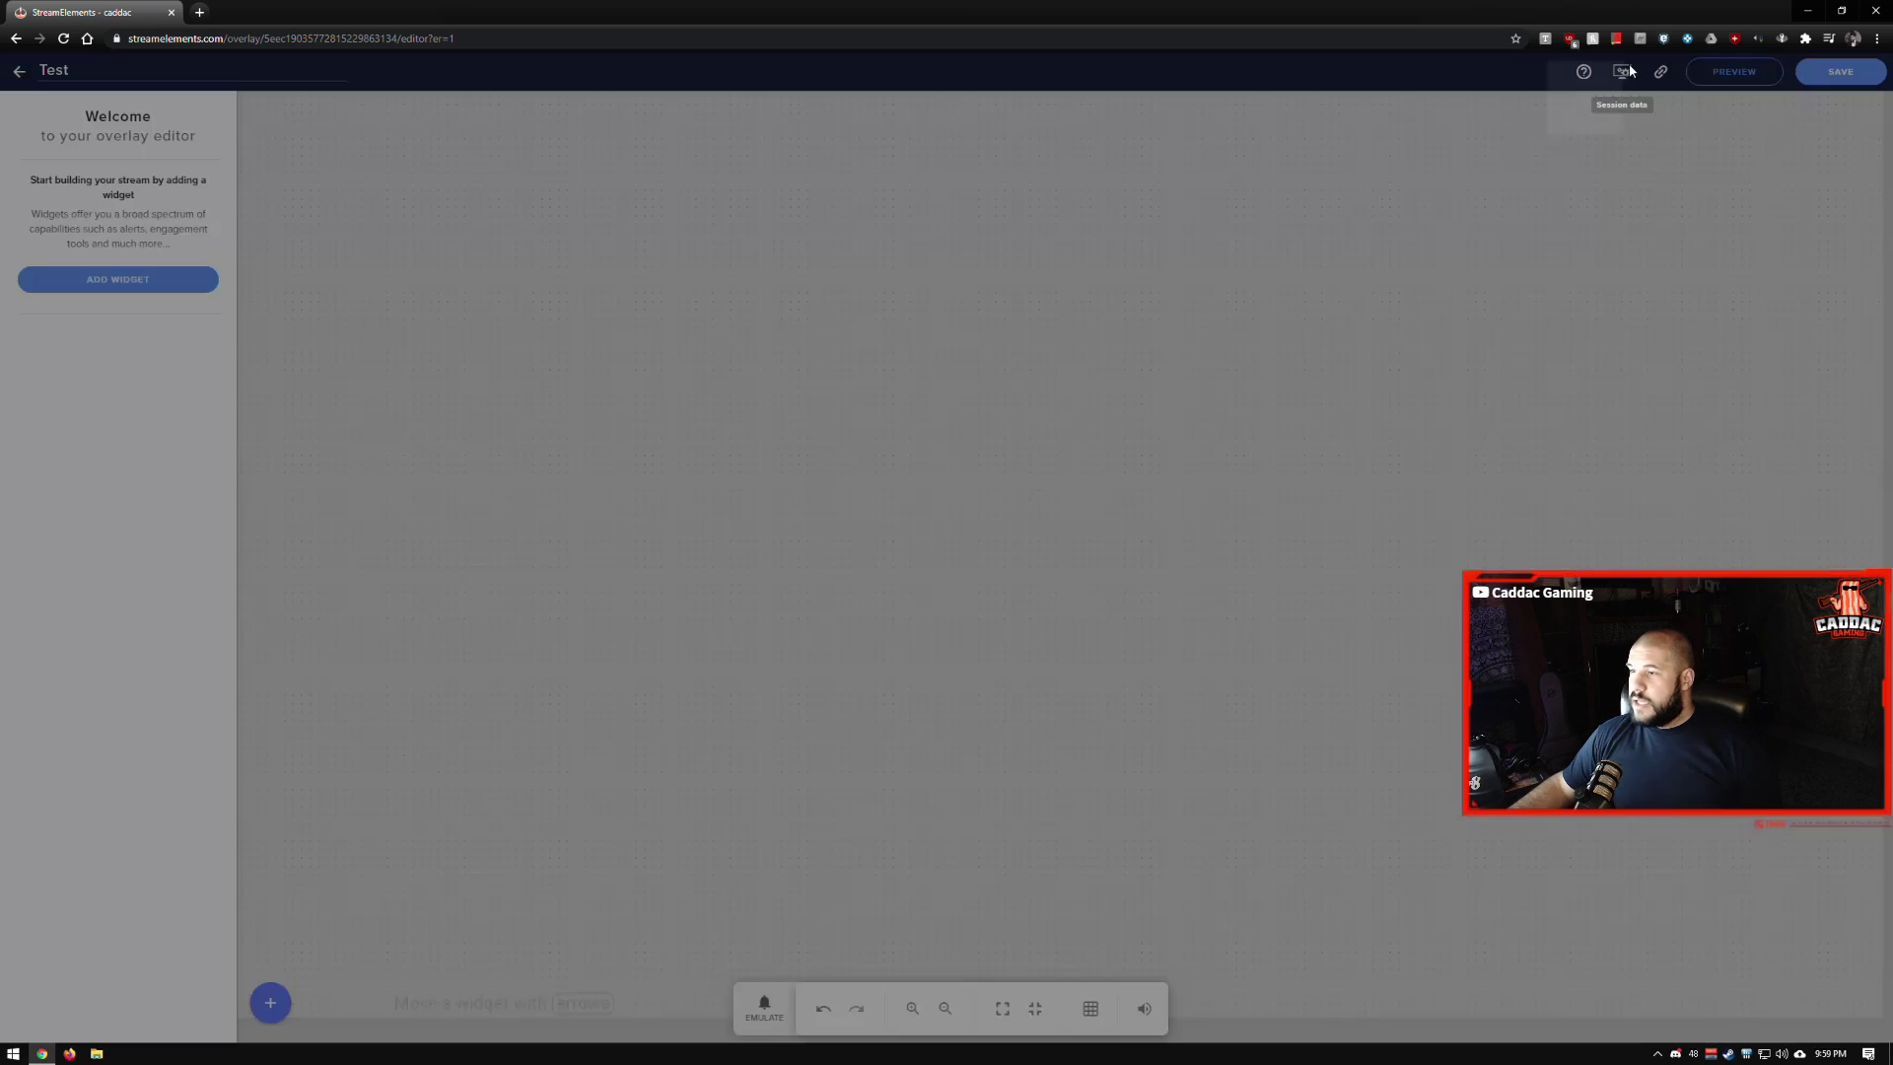
click(882, 227)
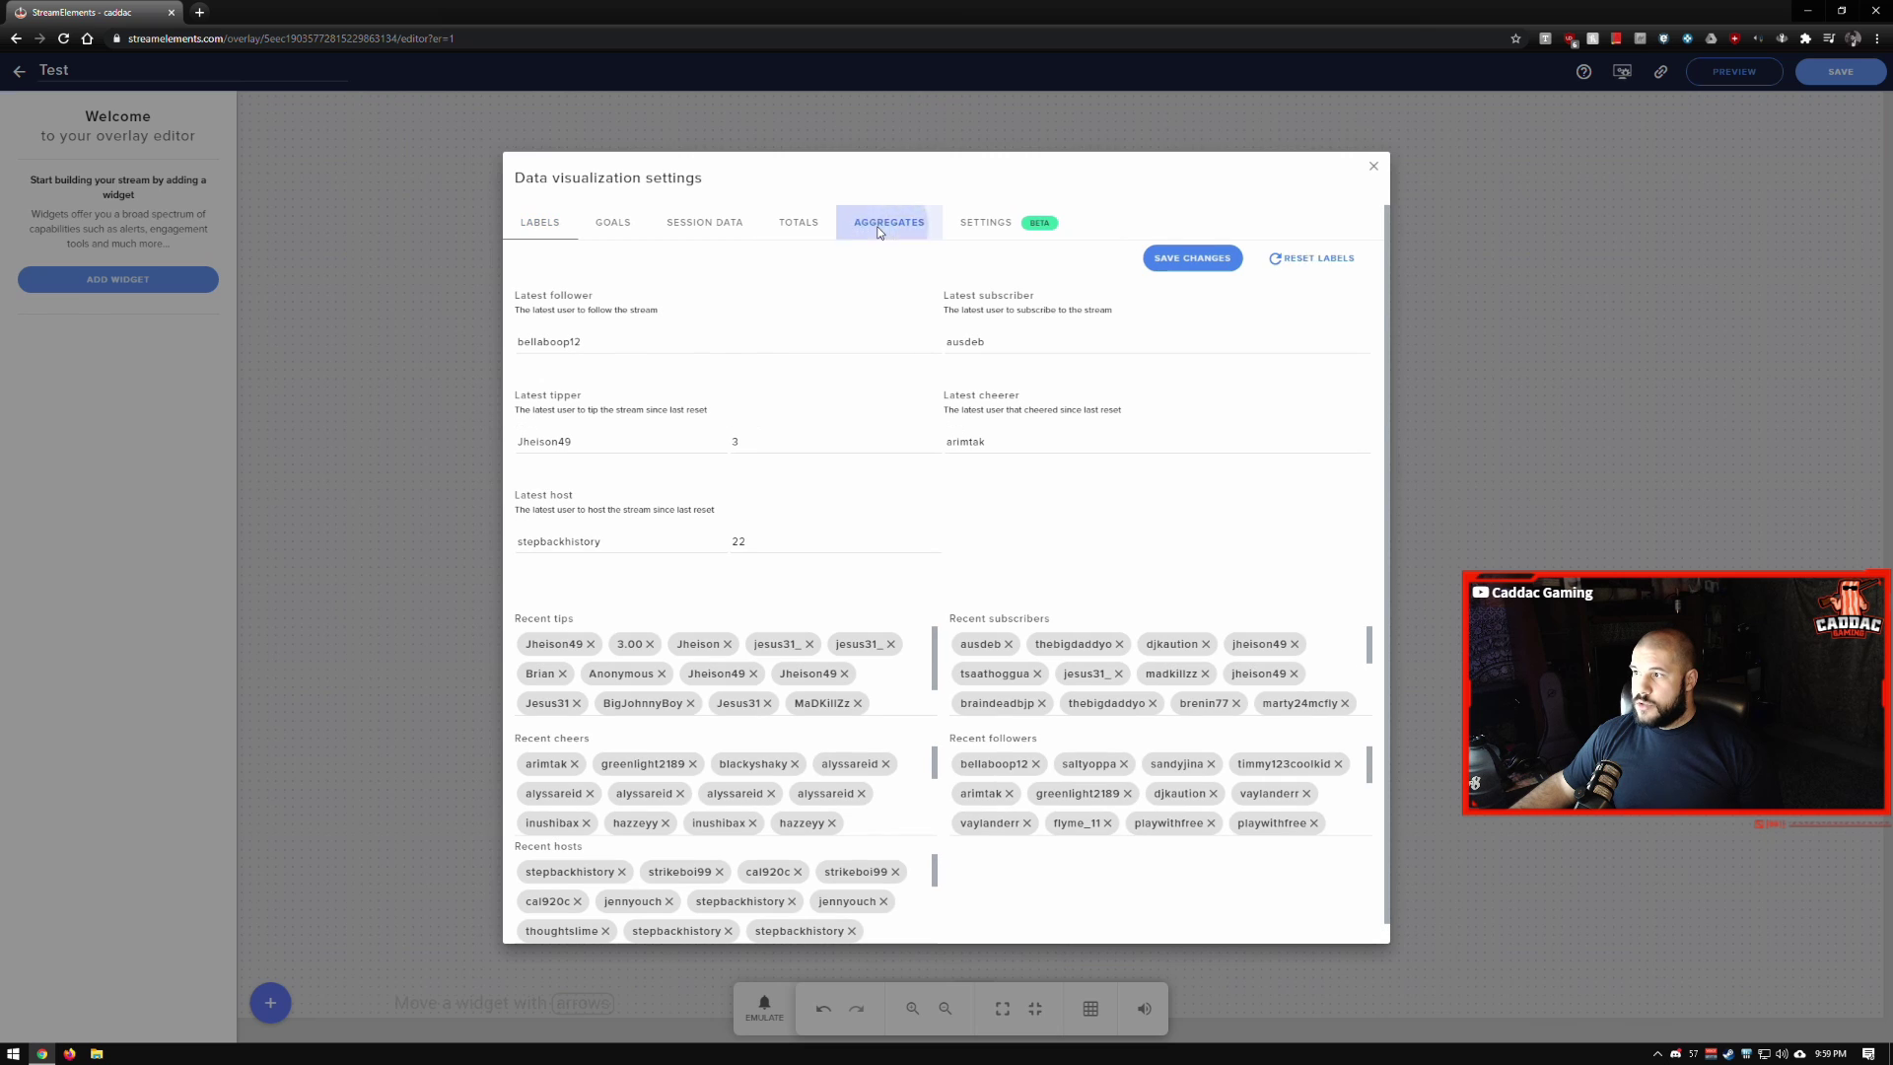
click(797, 223)
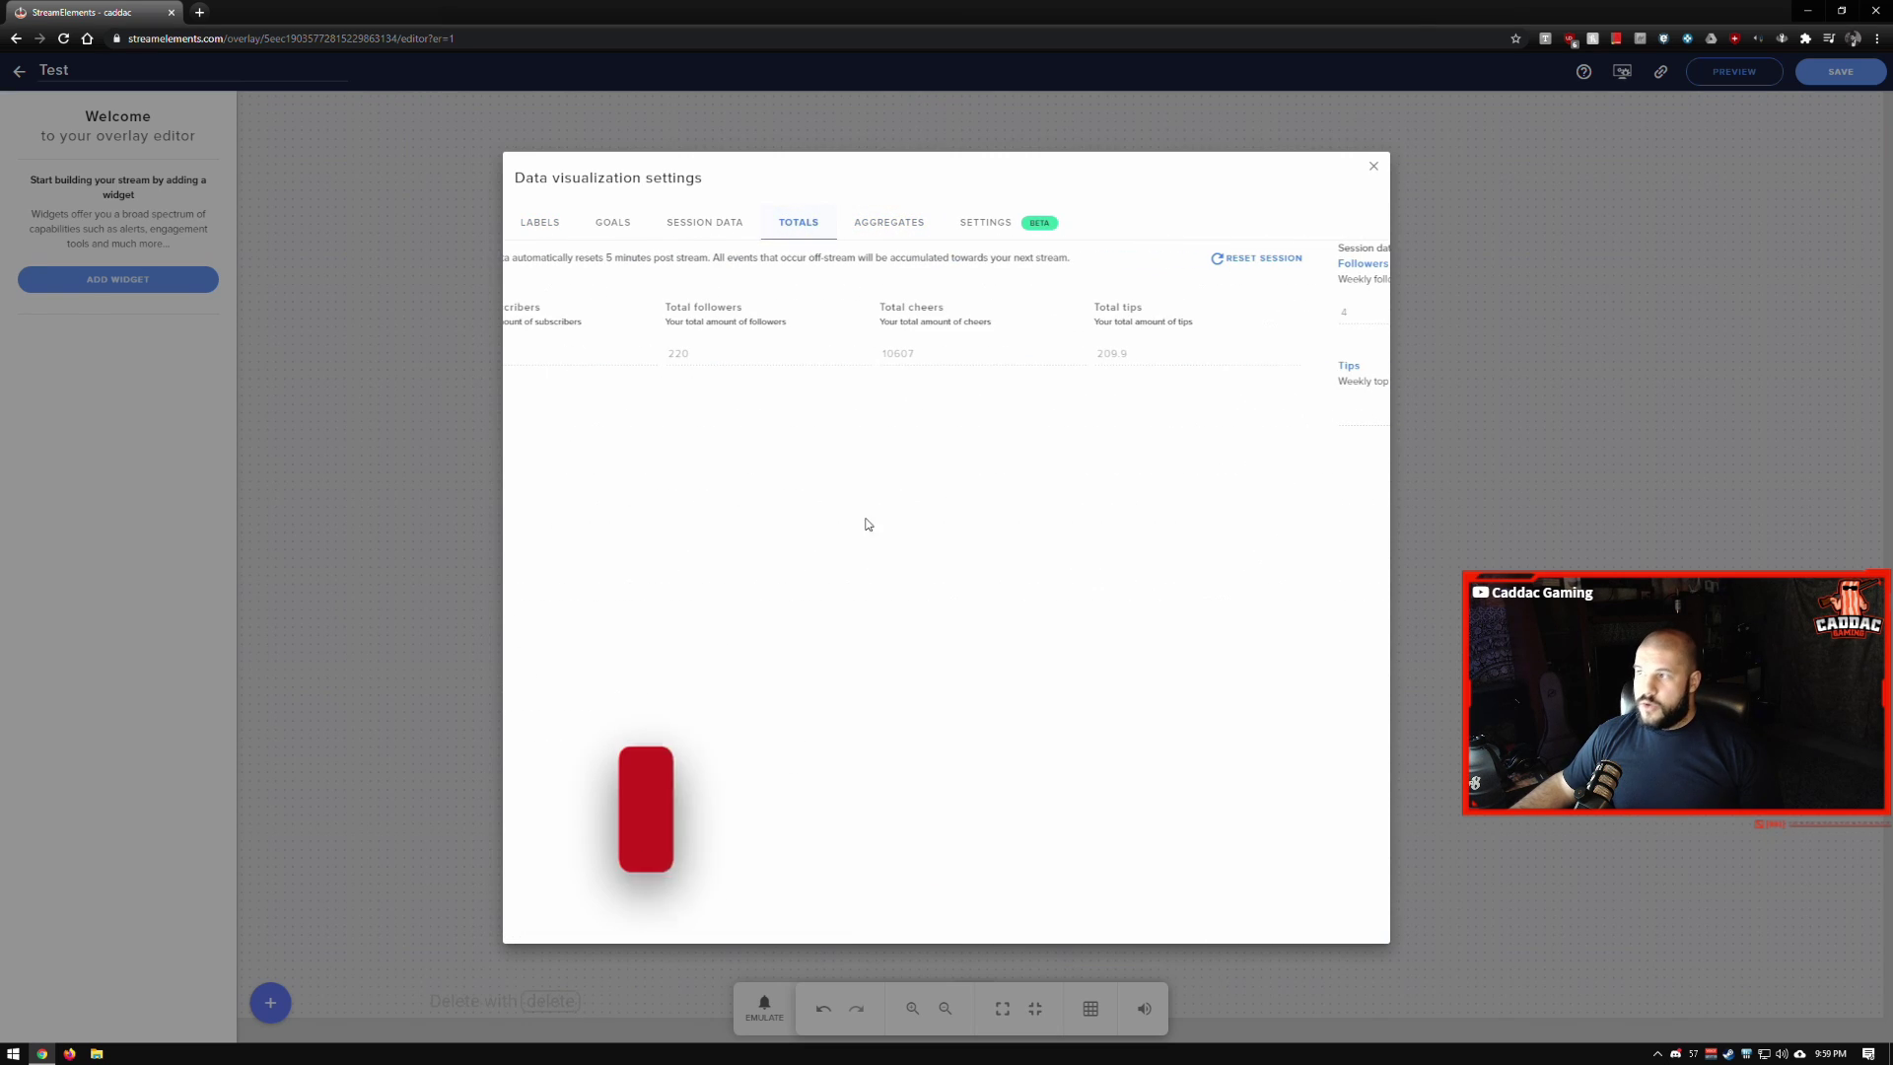
click(550, 218)
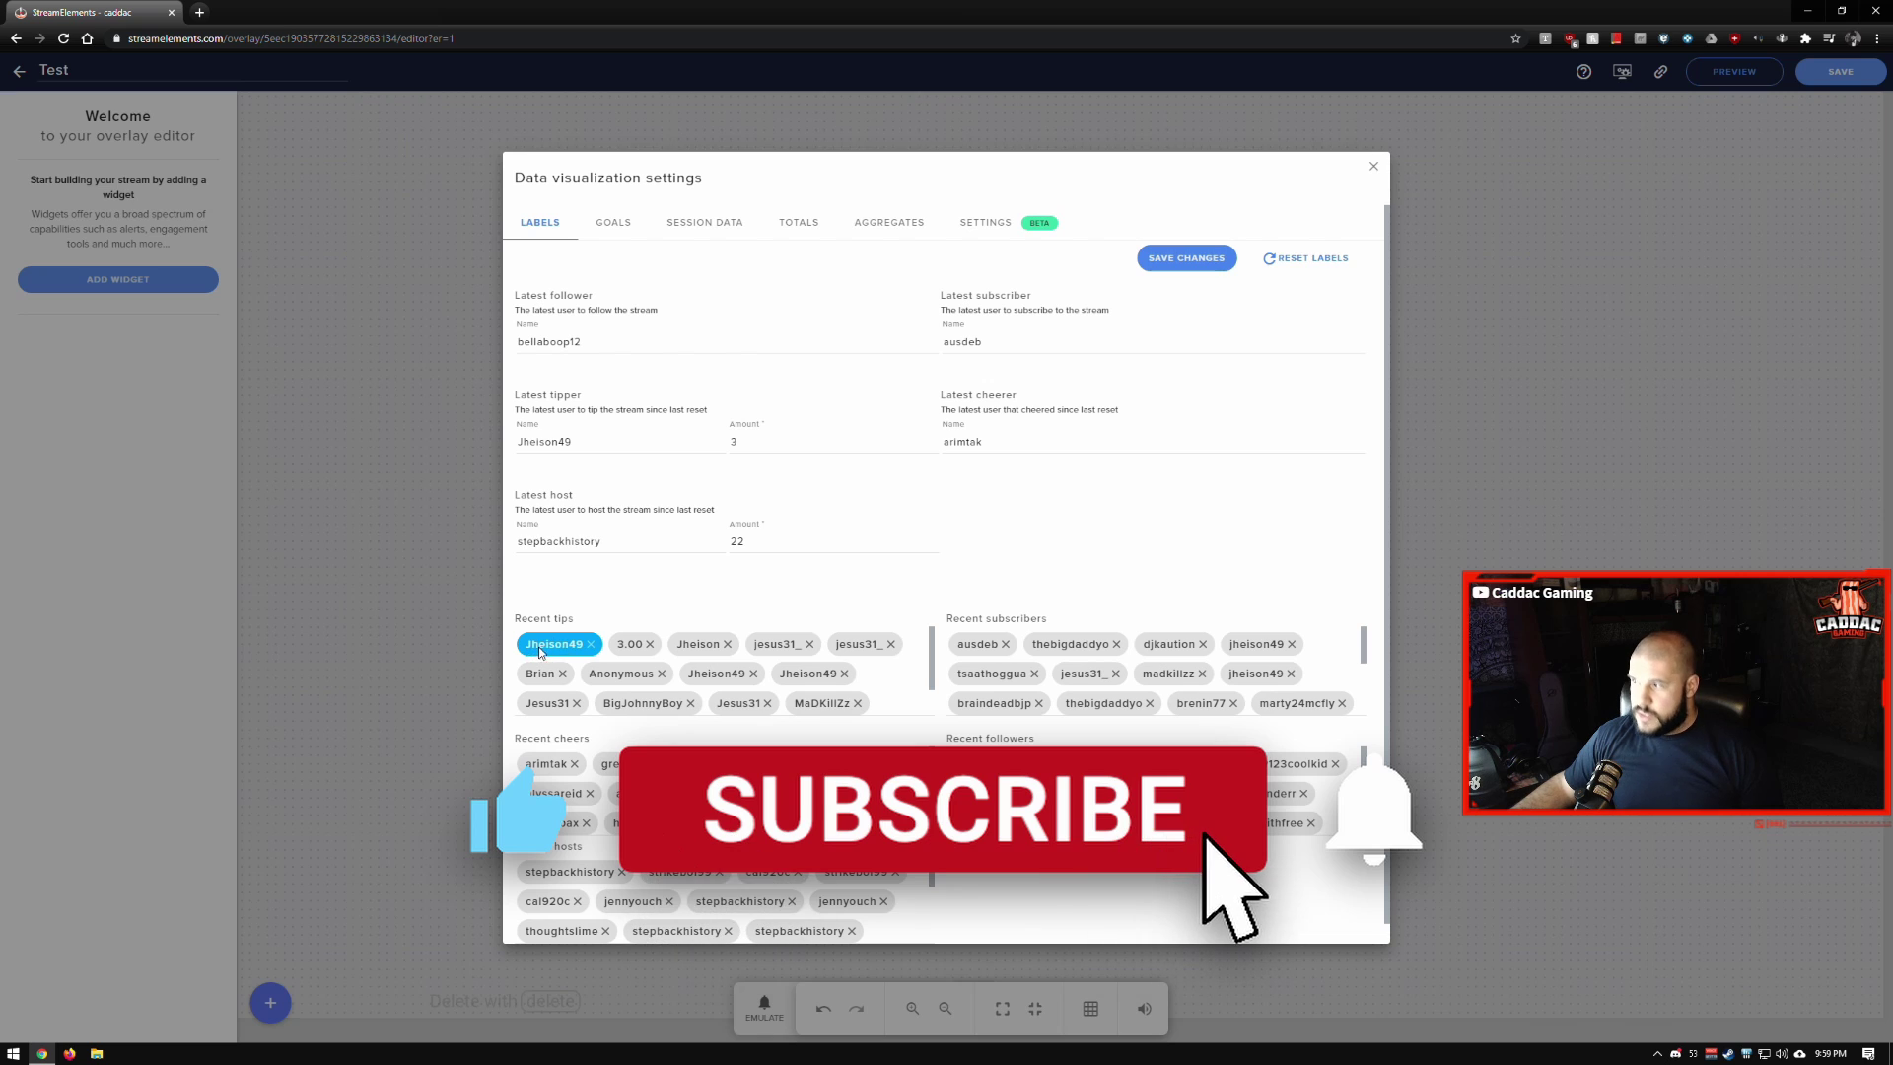
click(968, 648)
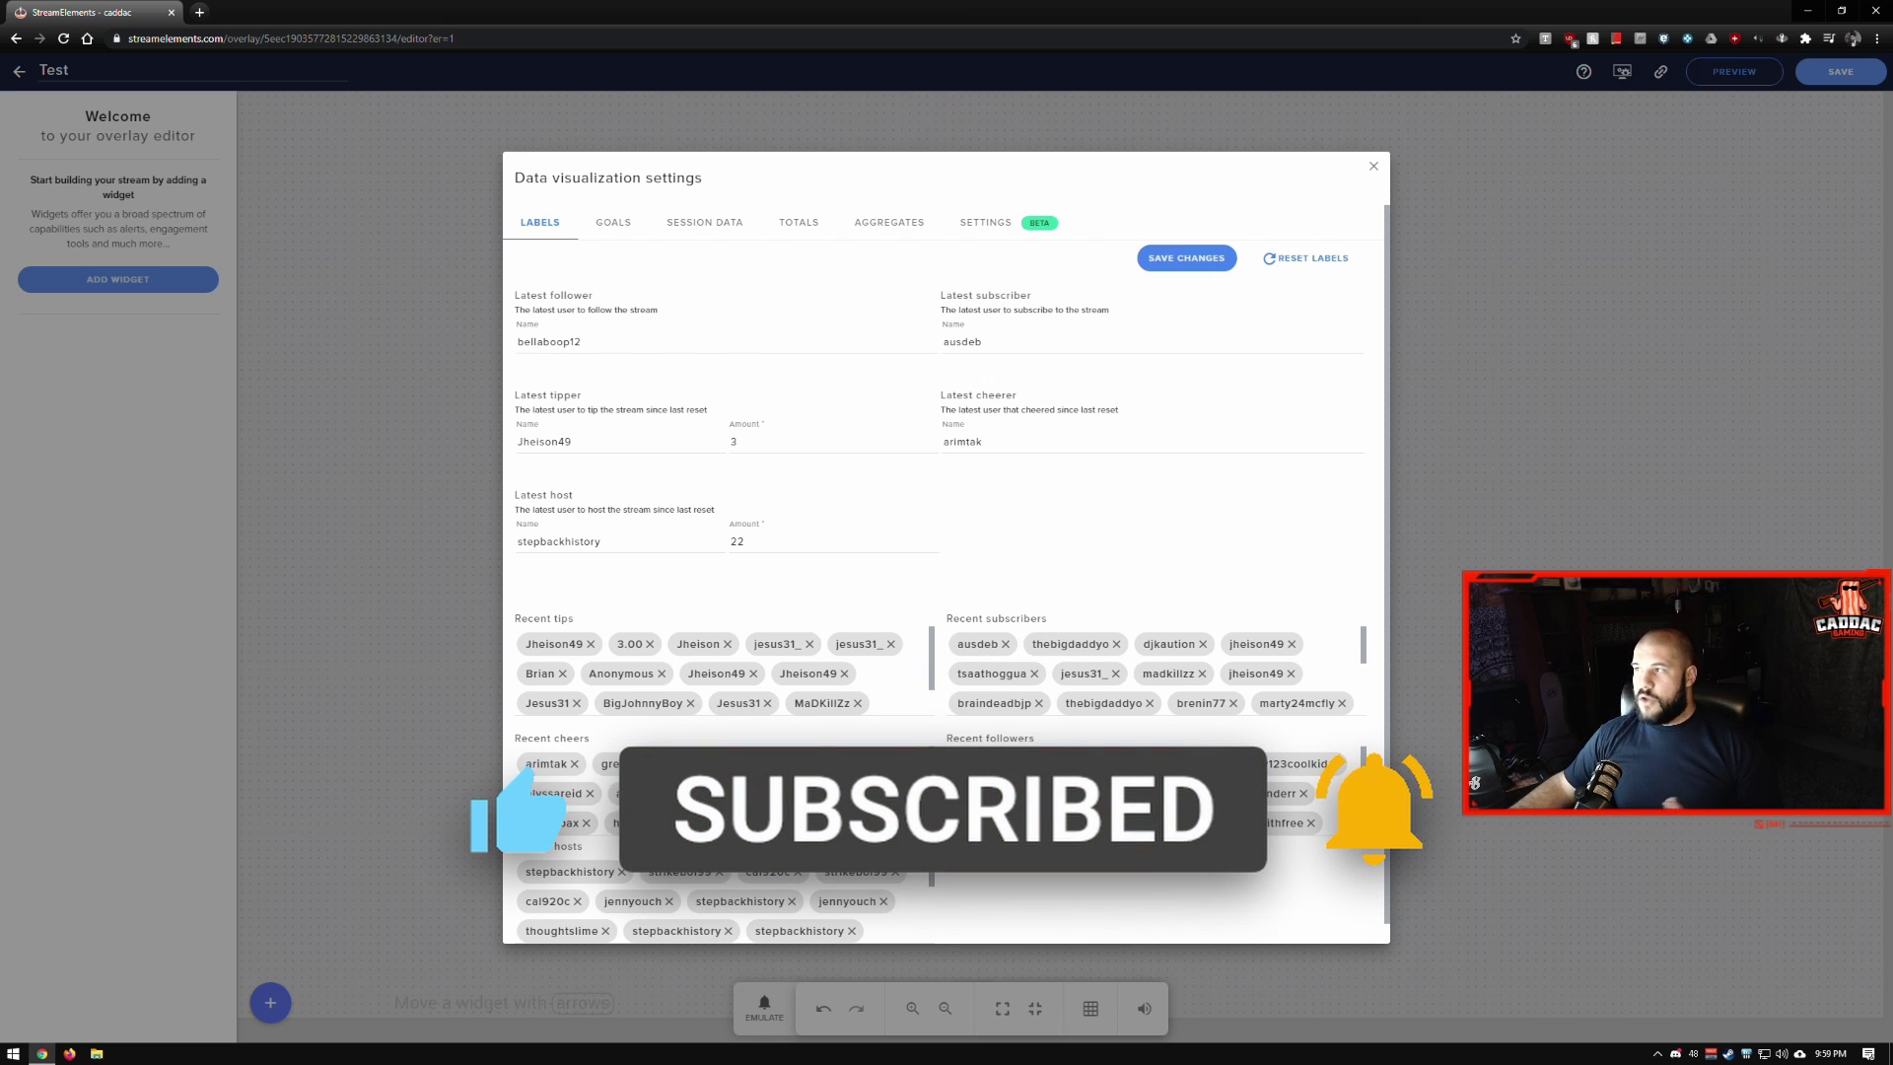
Look through the subscriber label widgets and check them against the labels listed in the overlay's session data.
click(1376, 169)
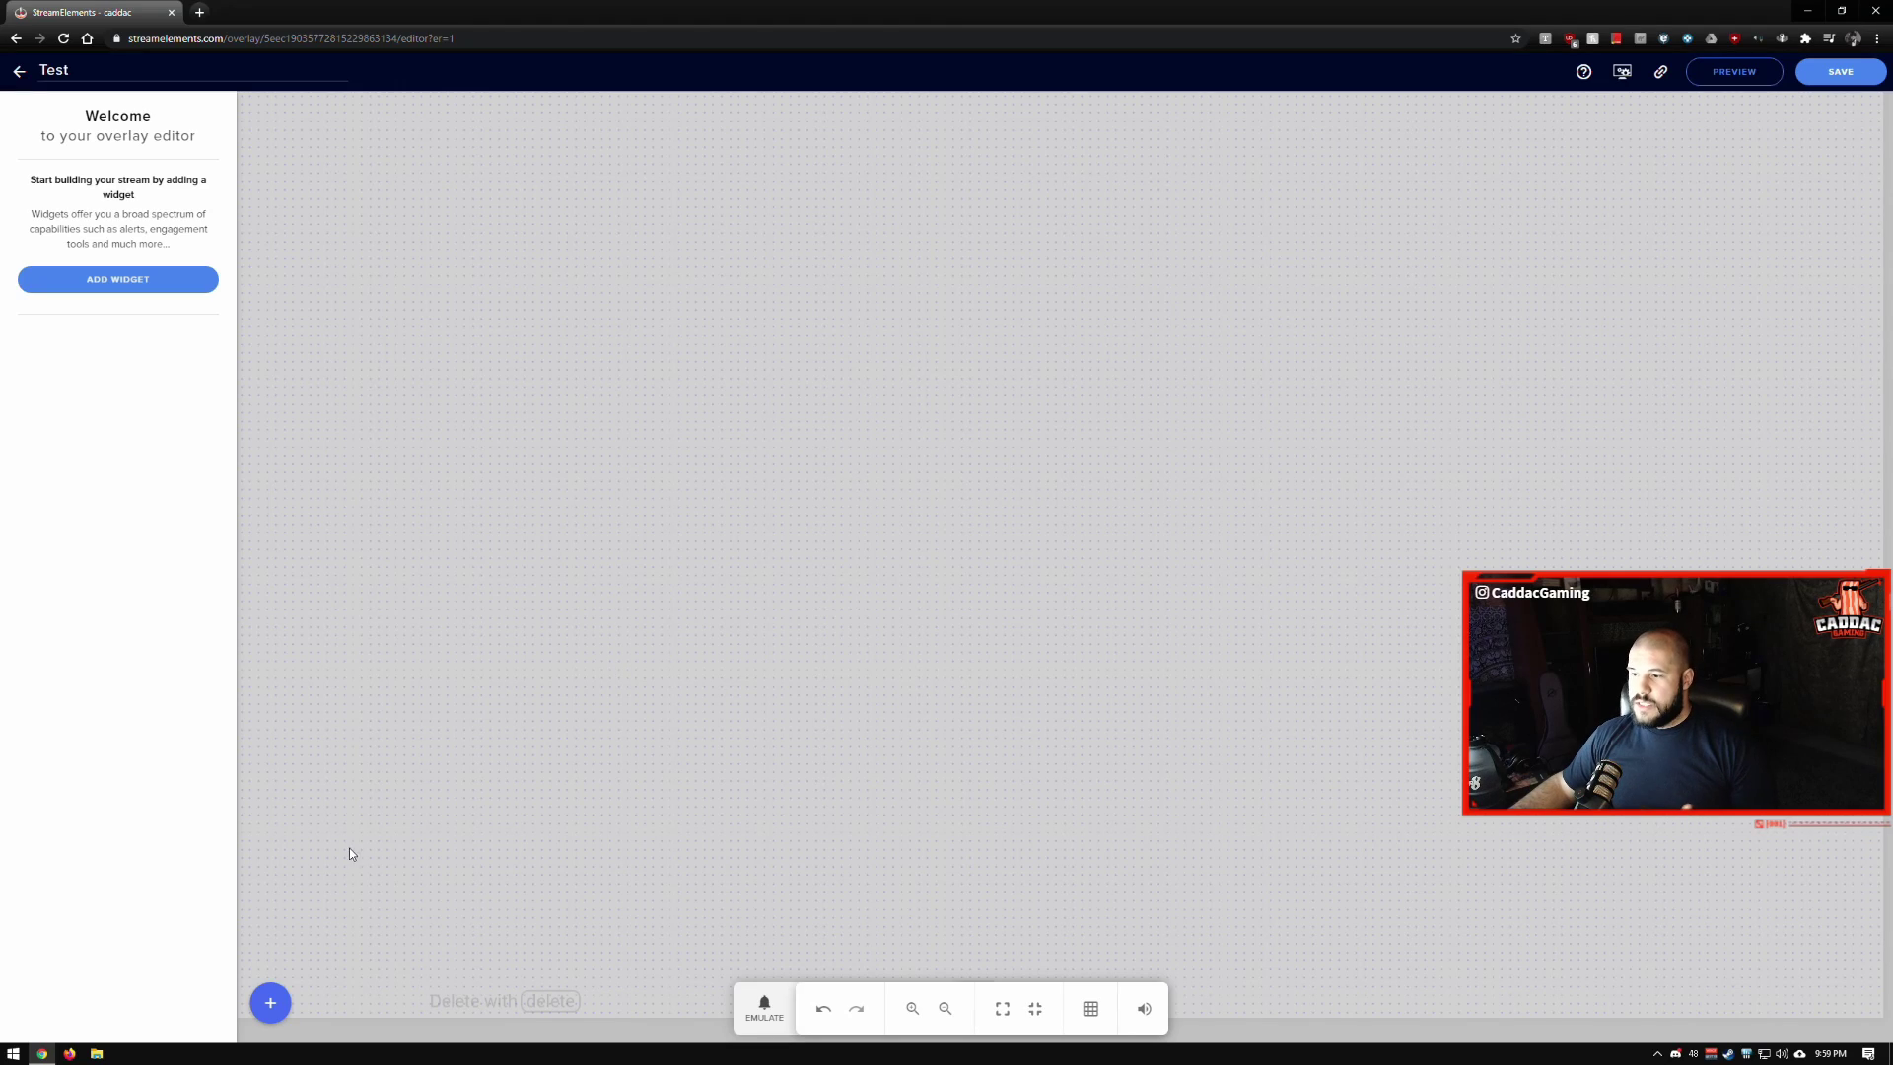
click(270, 1002)
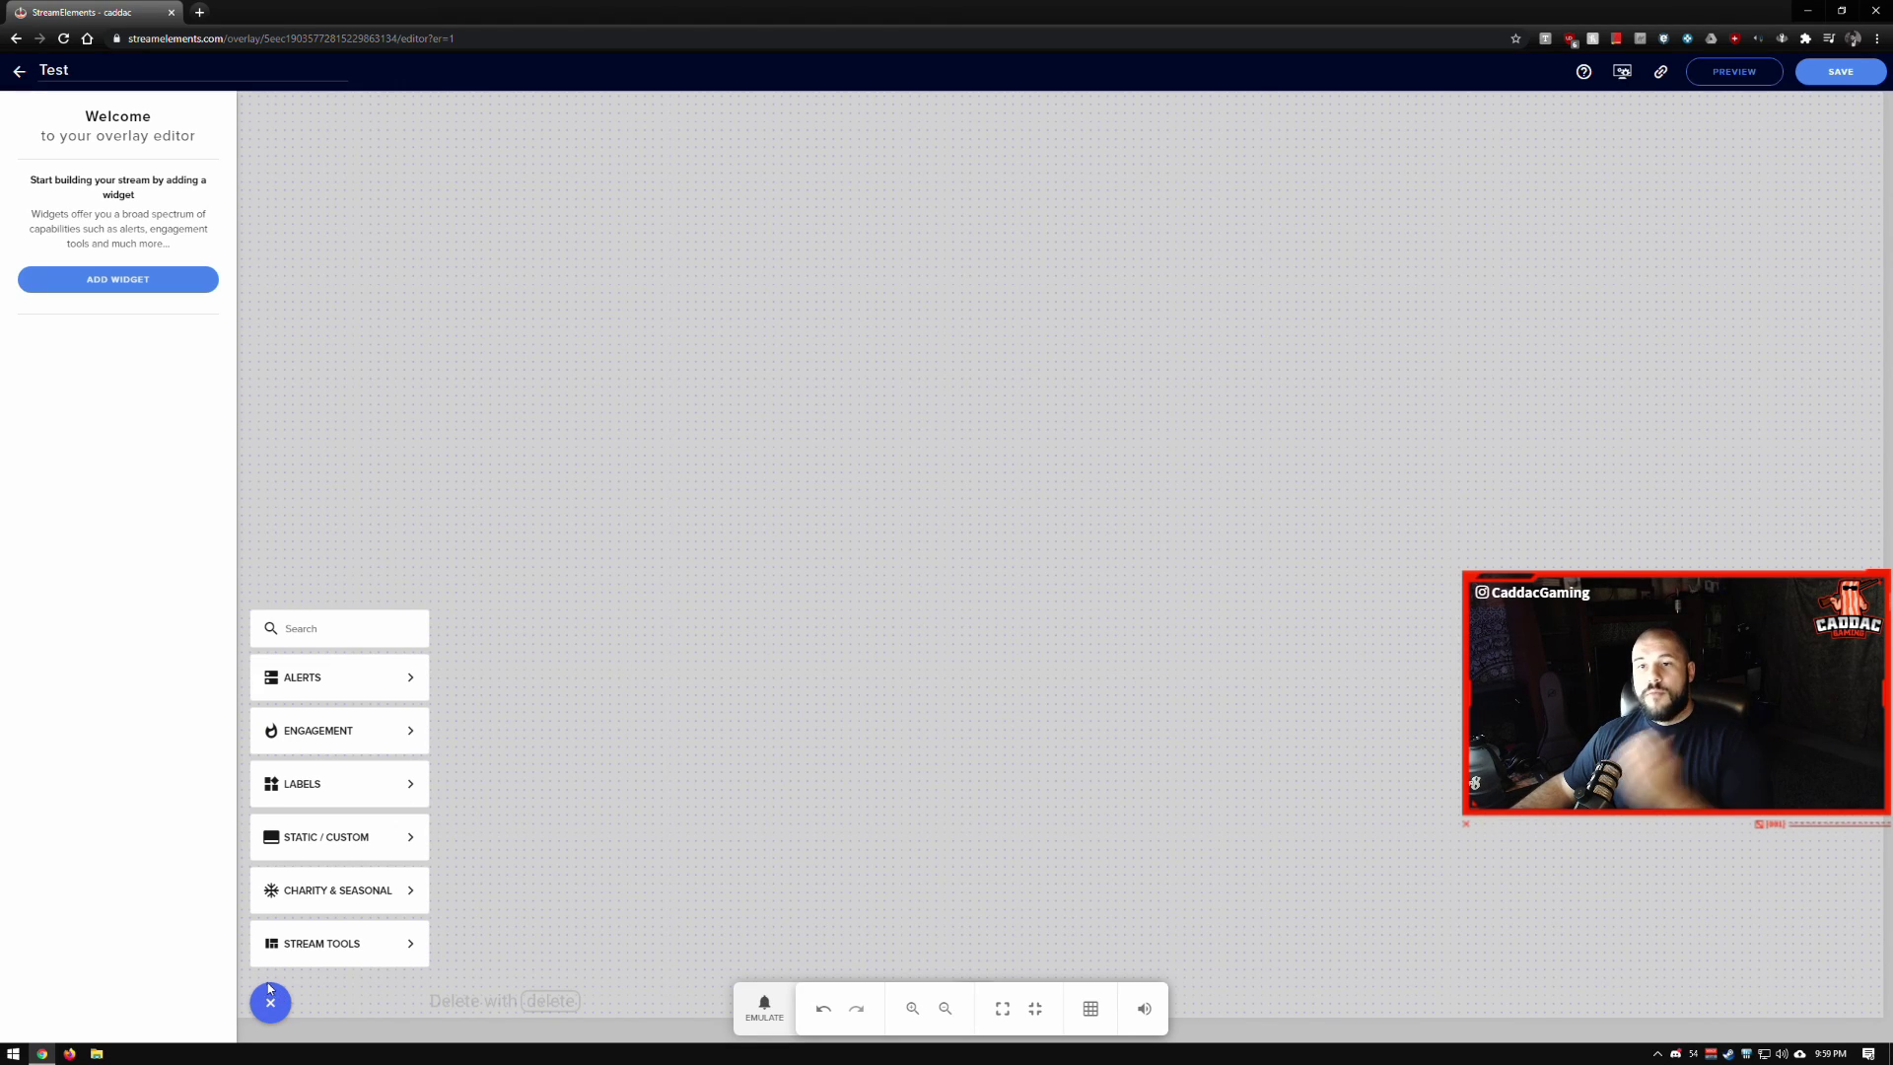
mouse_move(419, 912)
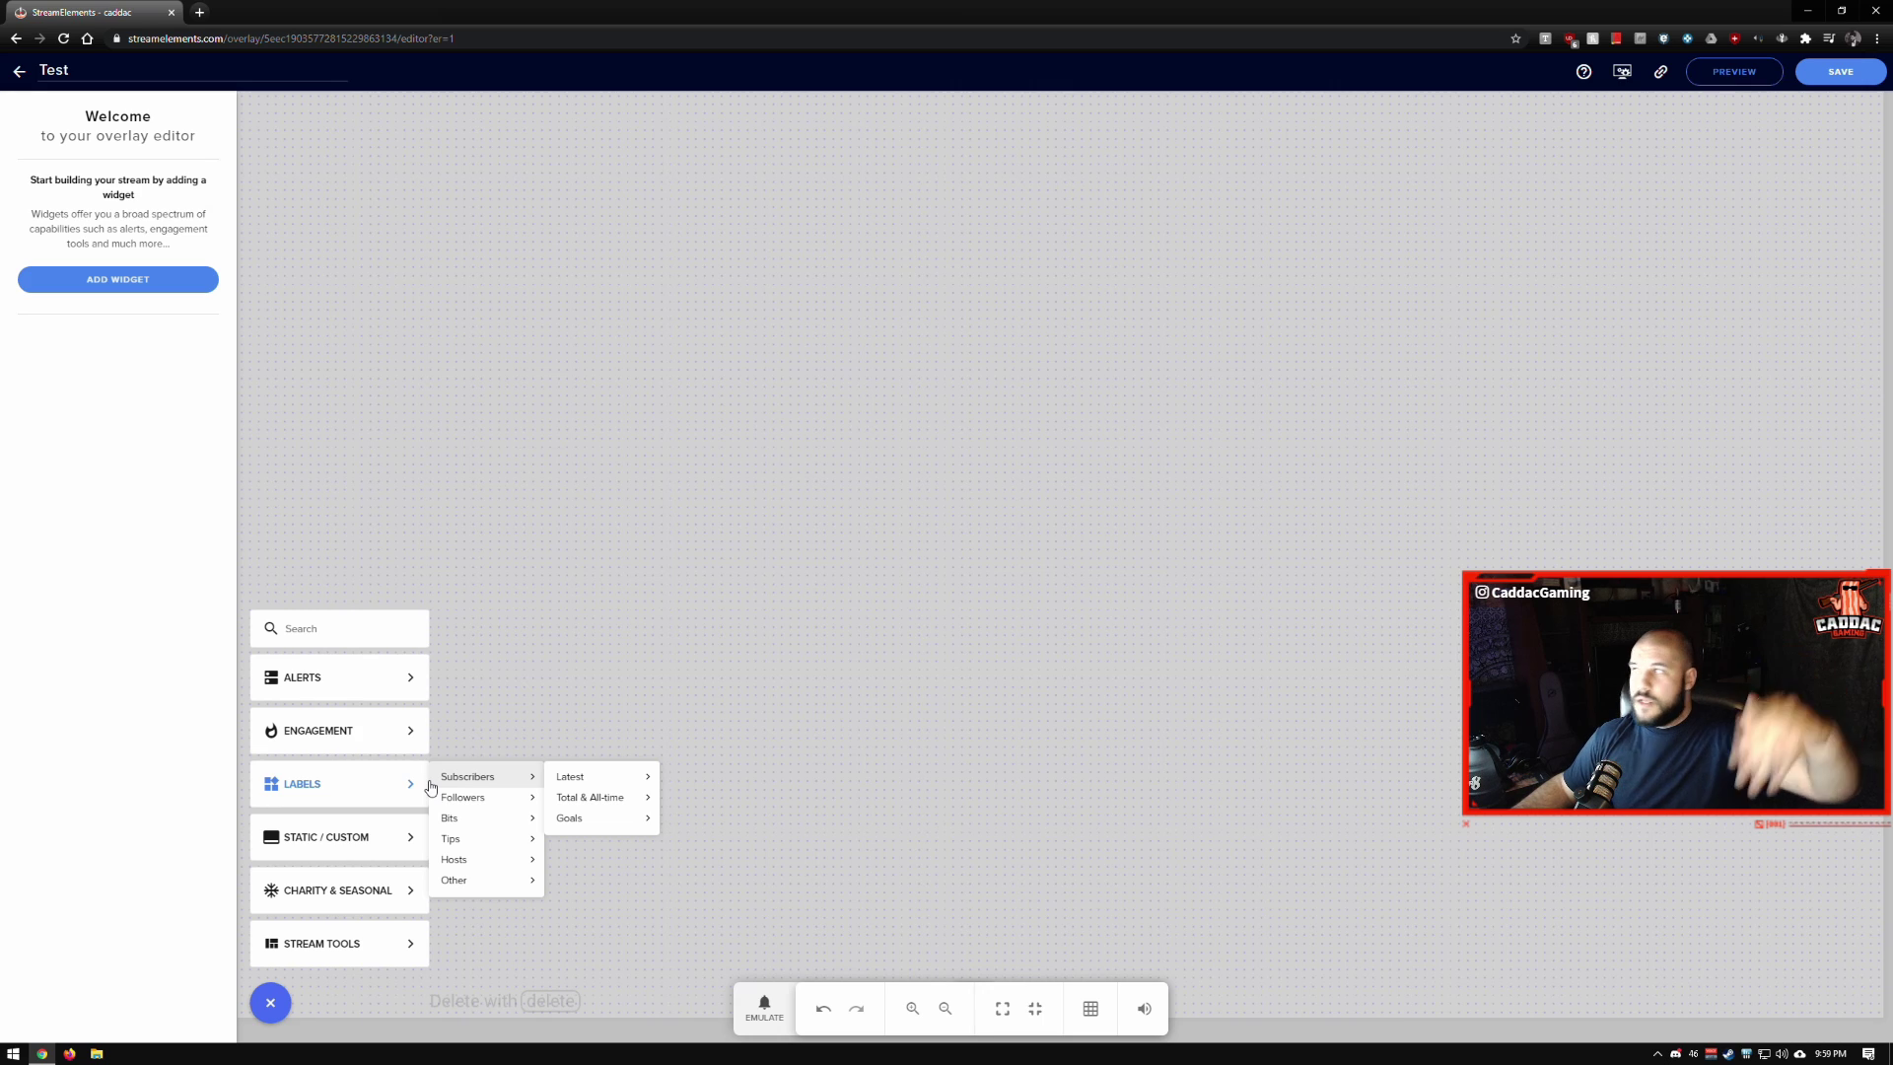
click(1394, 217)
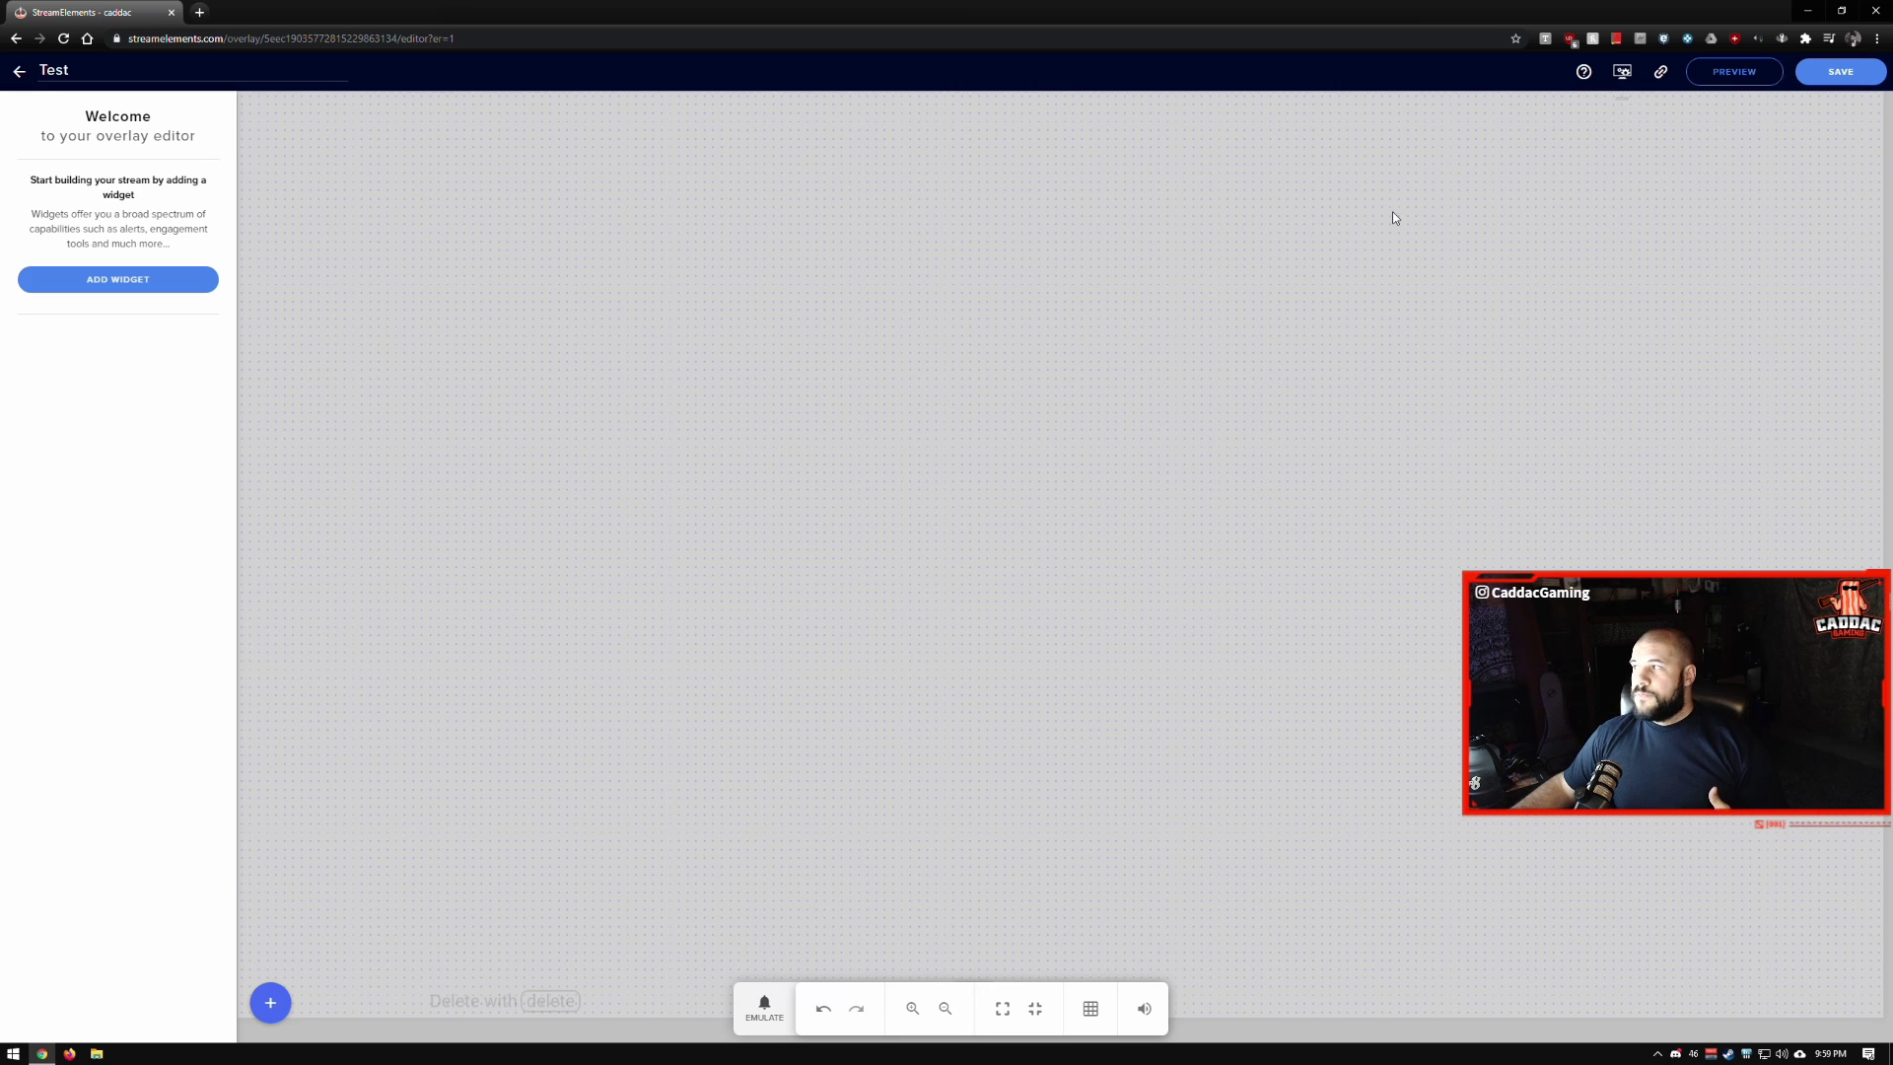
click(1622, 72)
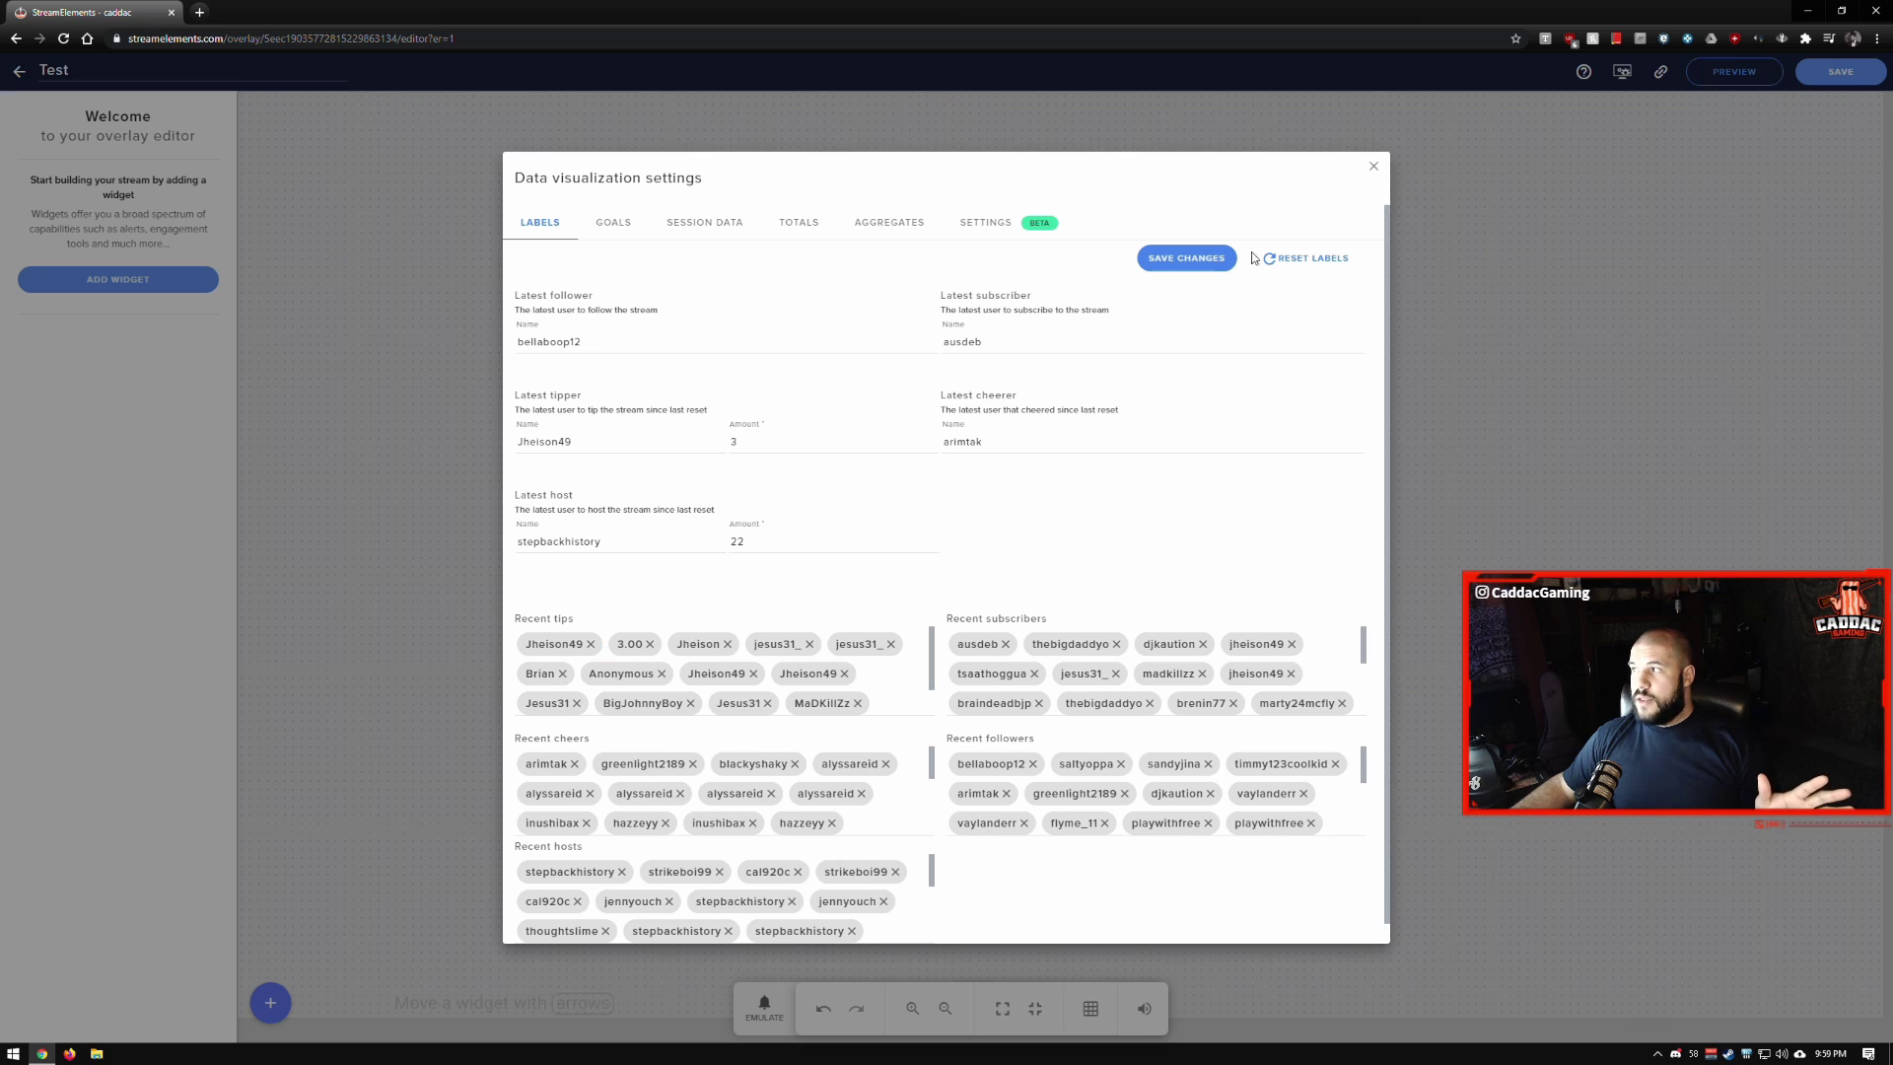
click(1375, 170)
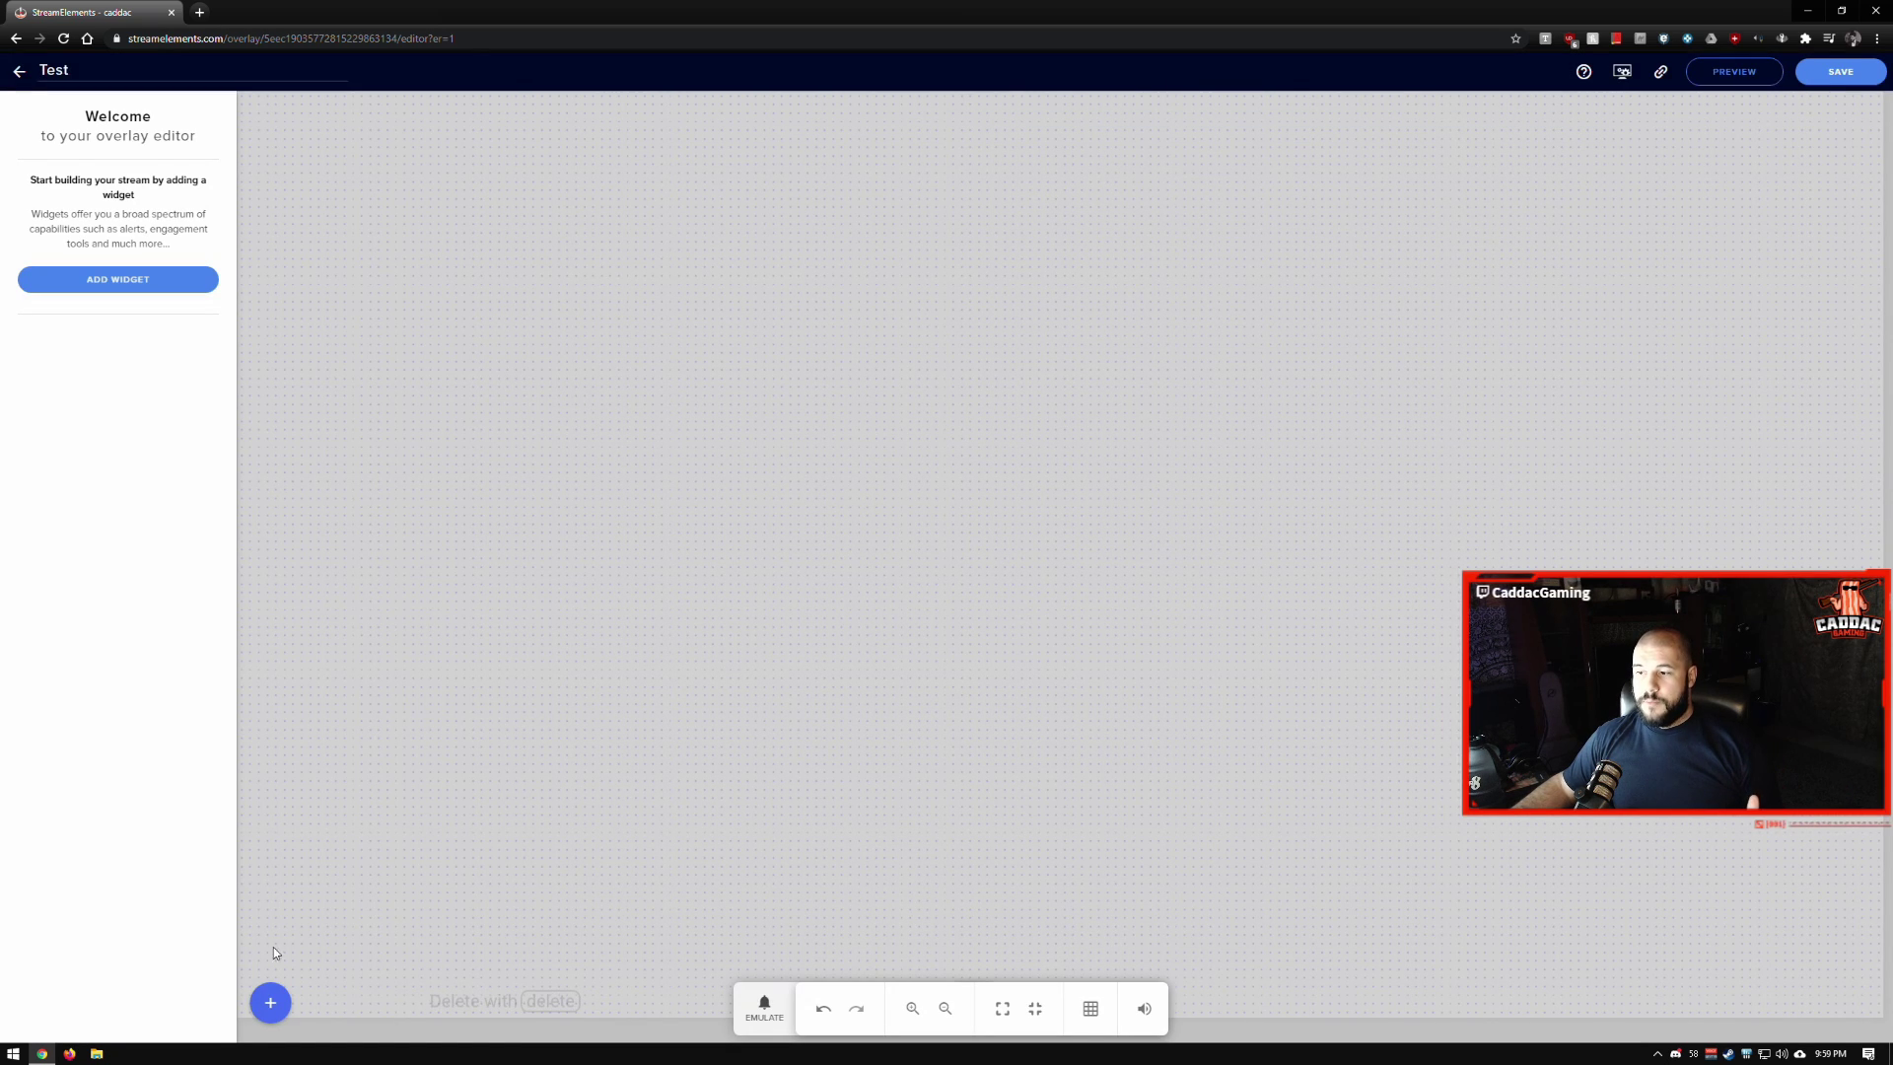
Browse the label, static/custom, and charity and seasonal widget categories and the widgets each one offers.
click(274, 1007)
mouse_move(406, 785)
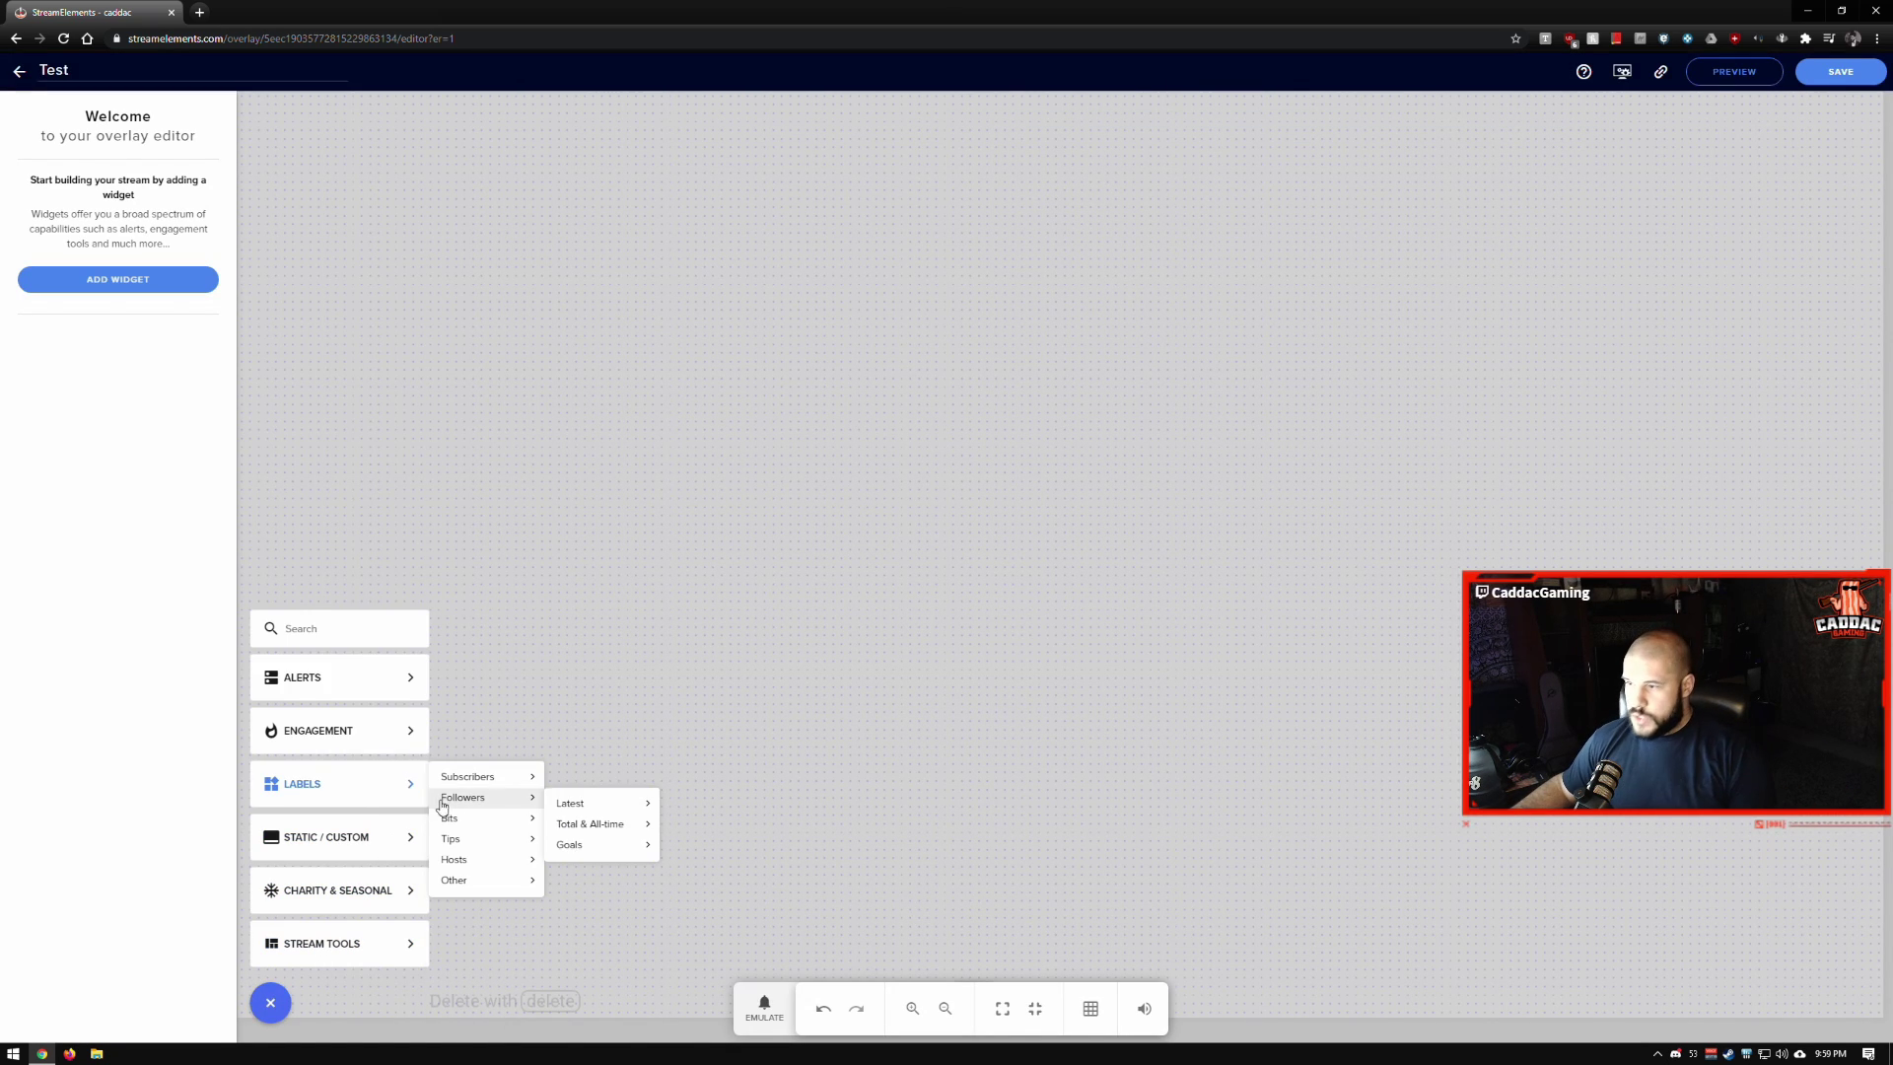
mouse_move(517, 781)
mouse_move(509, 878)
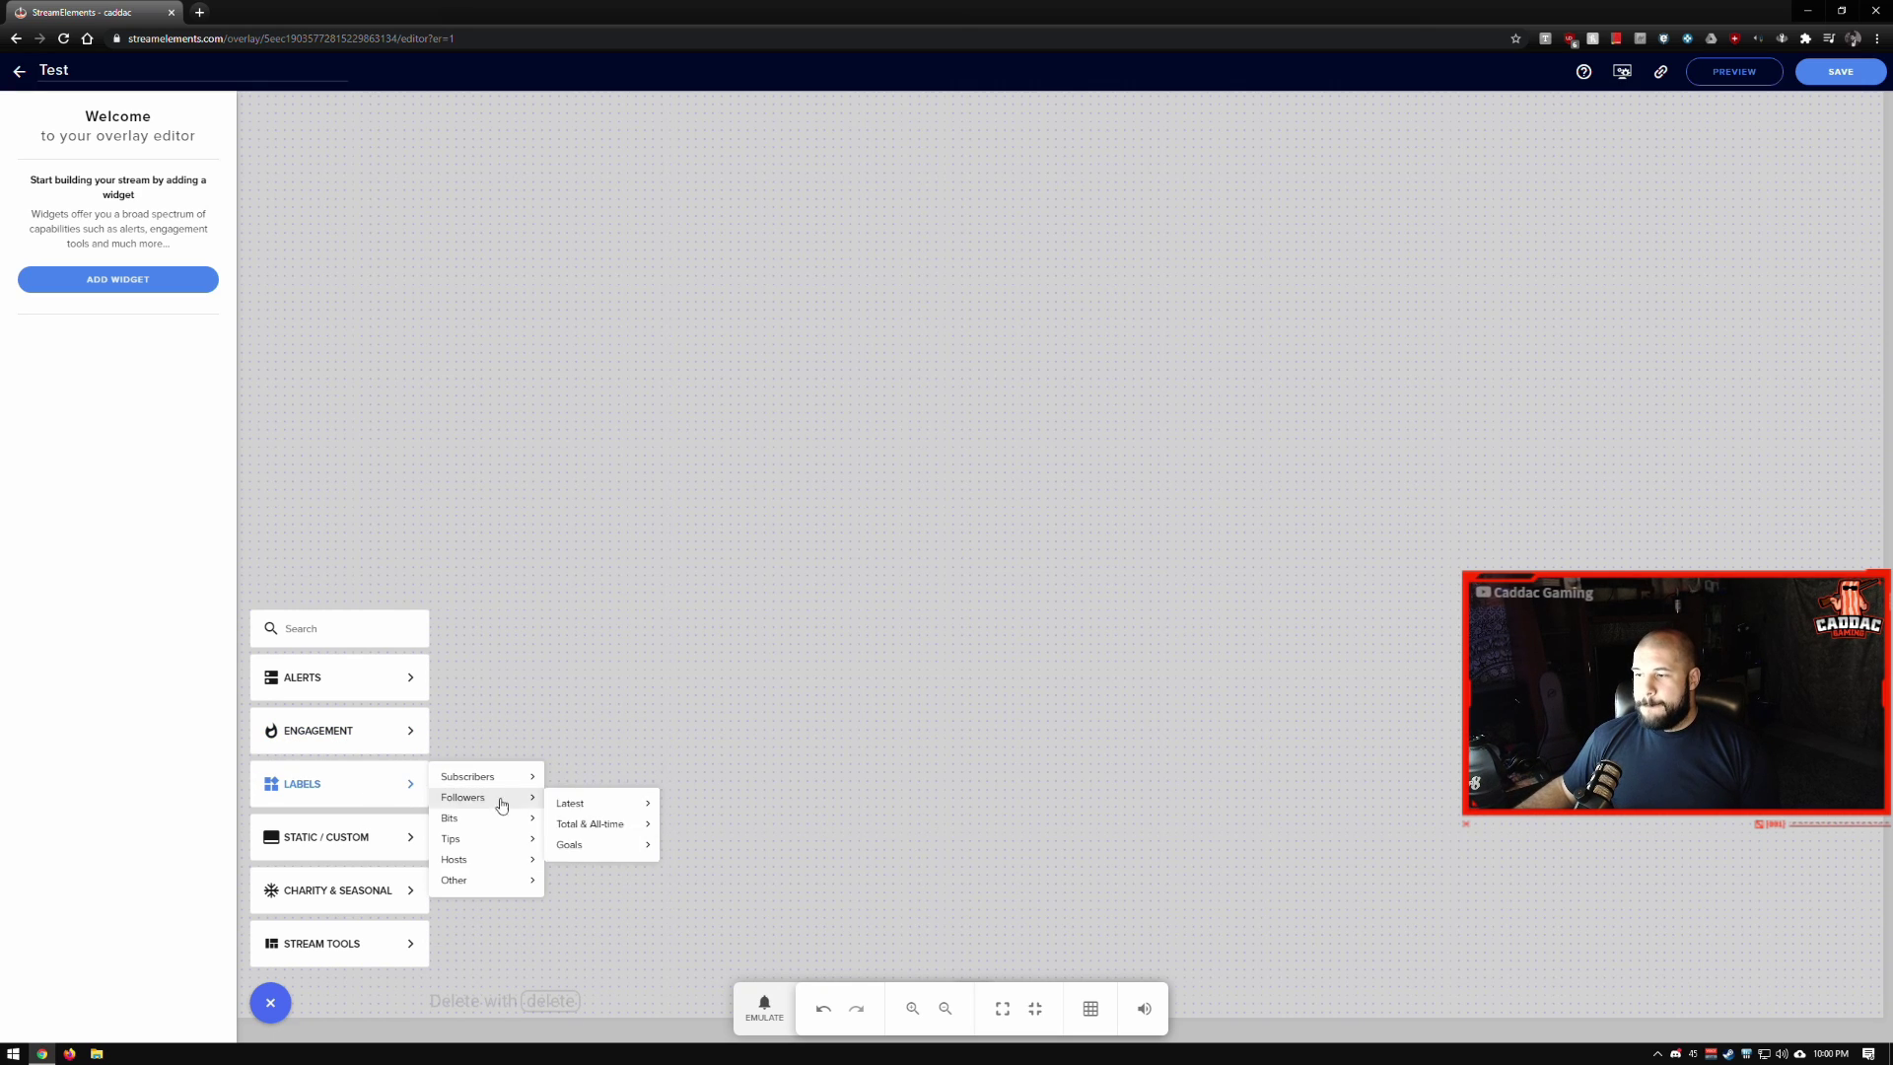
mouse_move(399, 843)
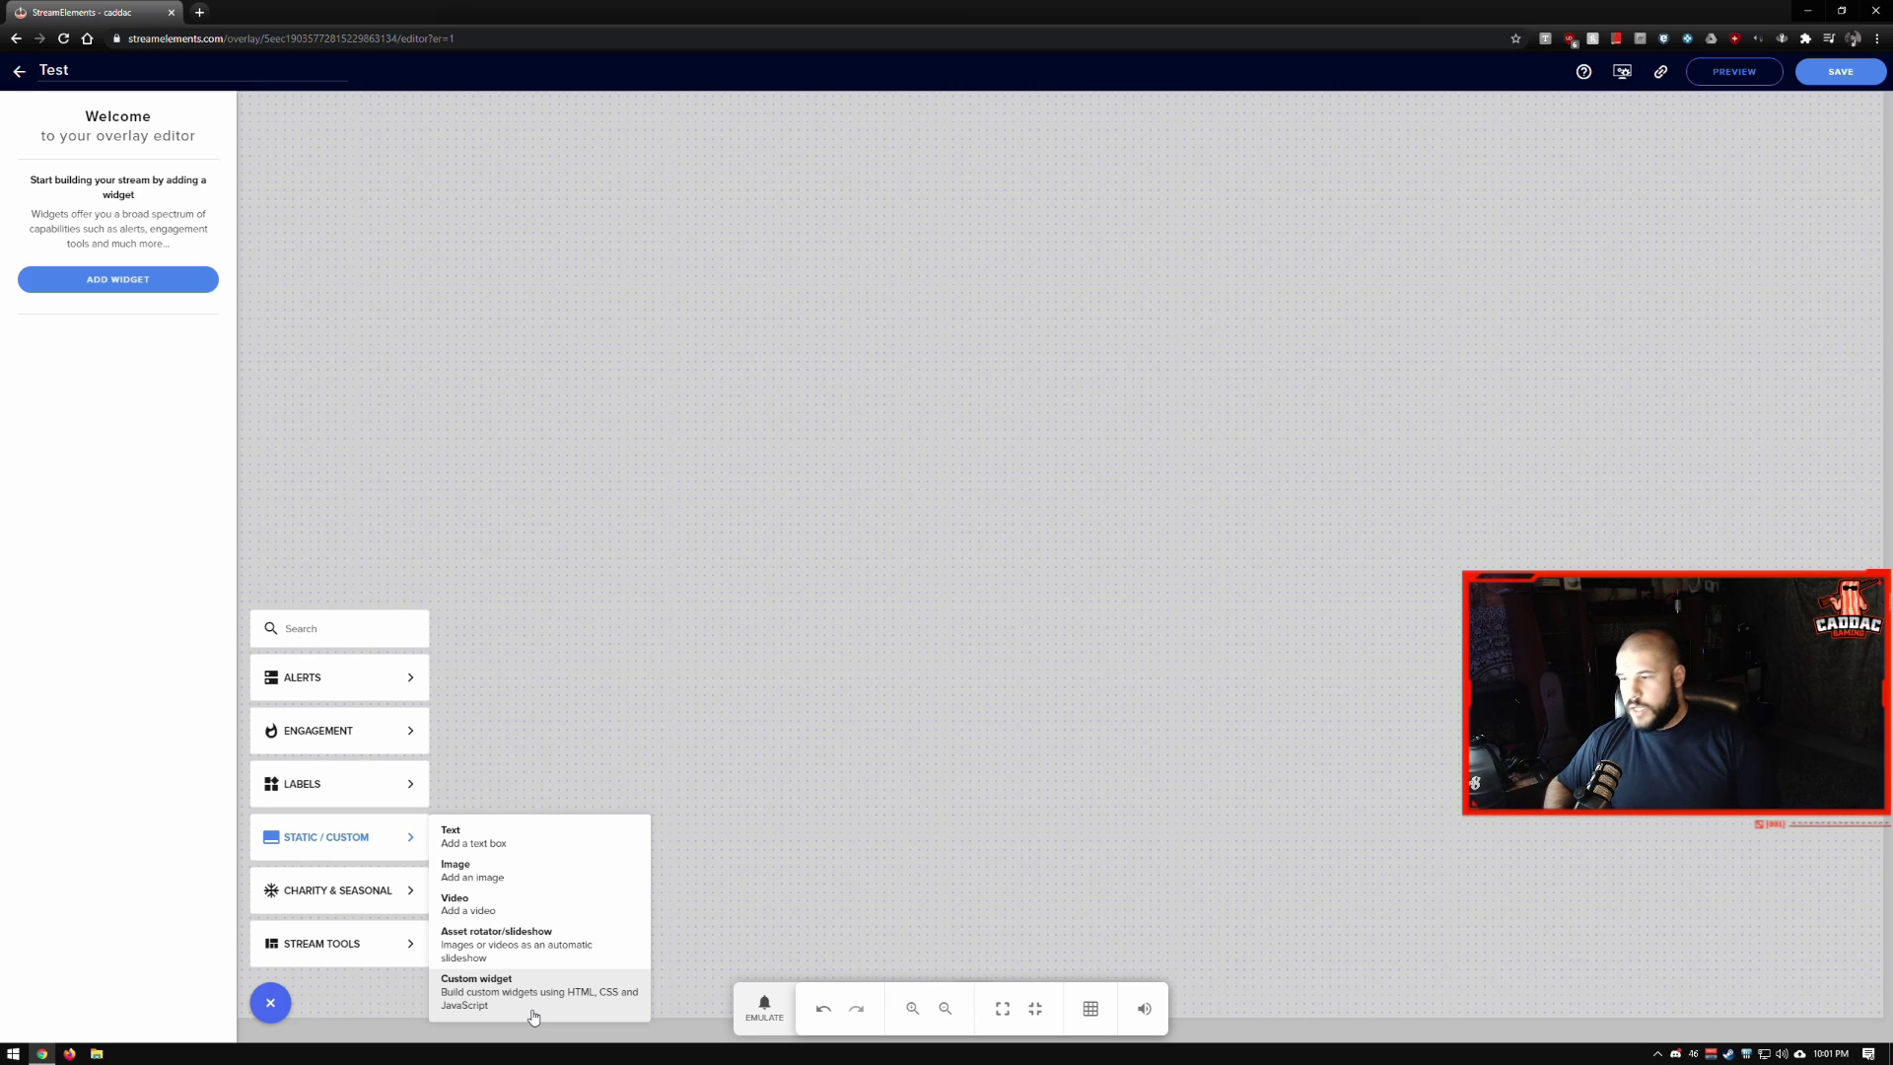
mouse_move(364, 895)
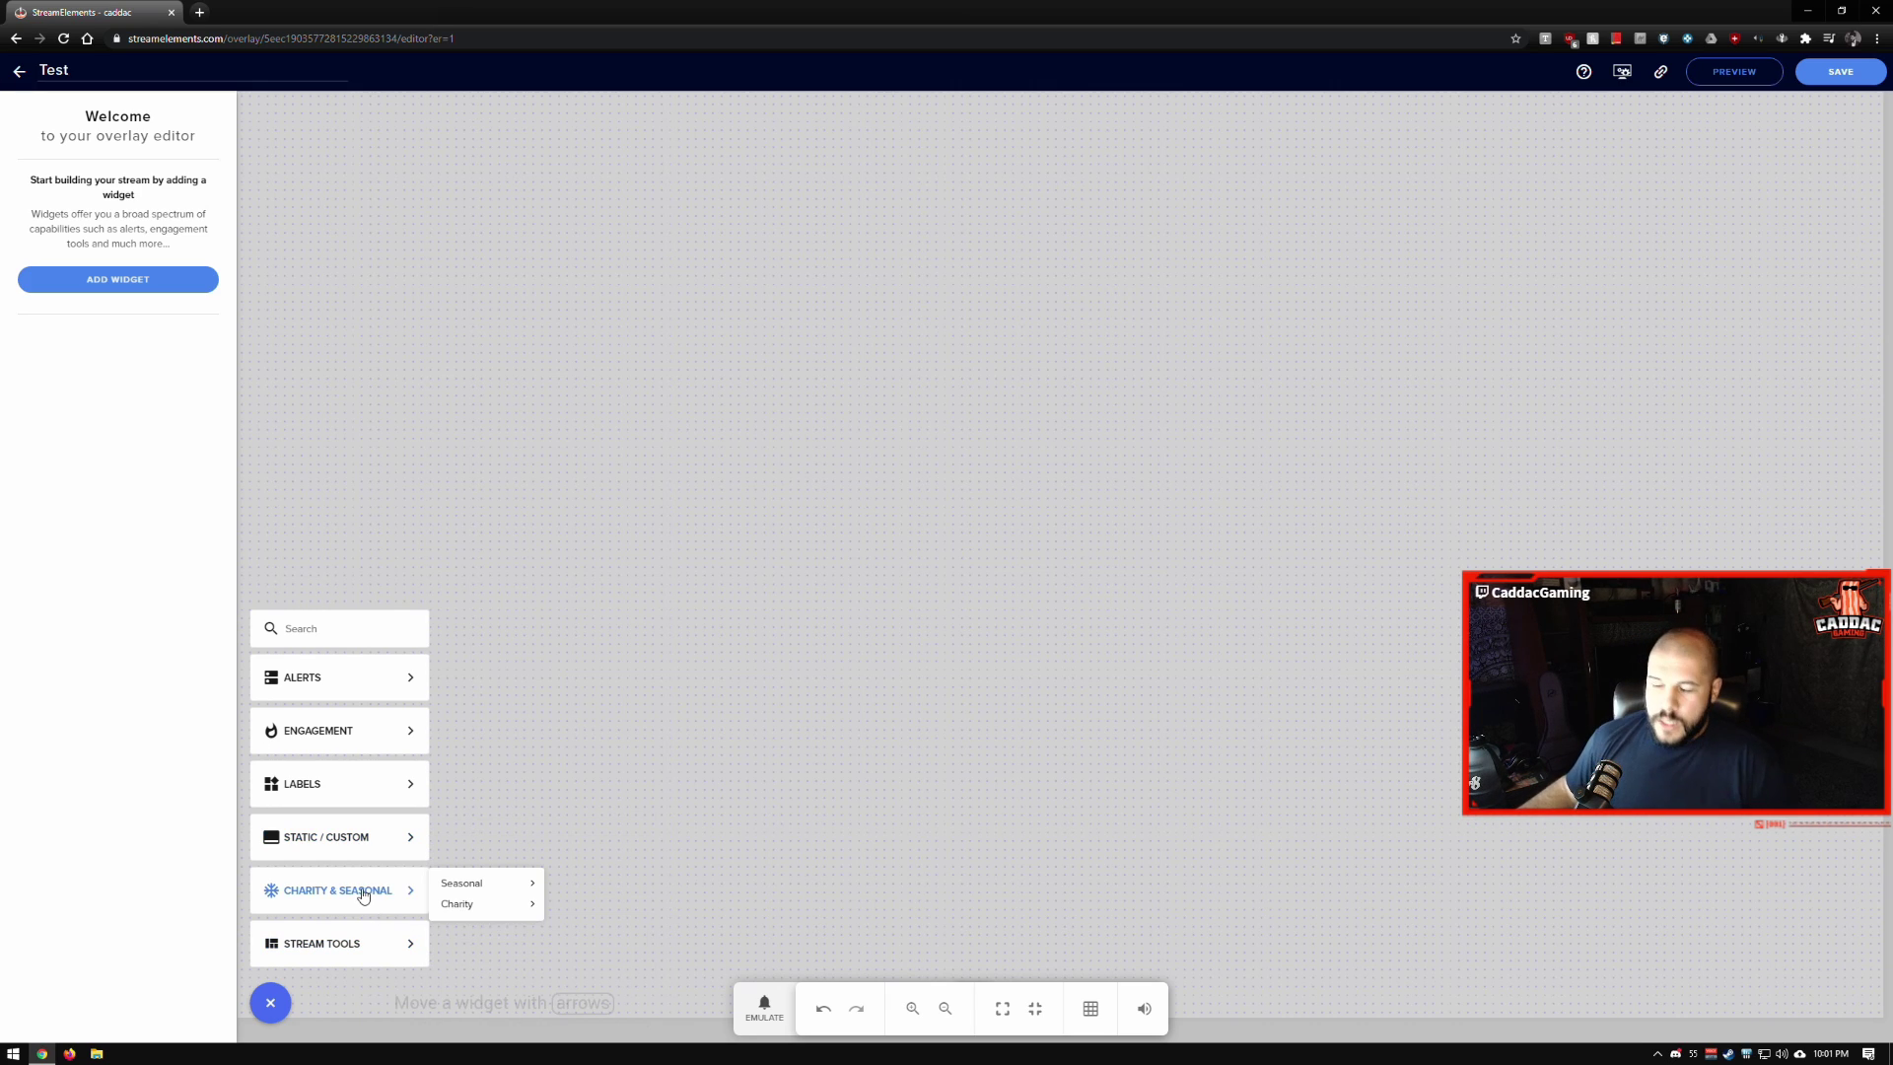
mouse_move(496, 887)
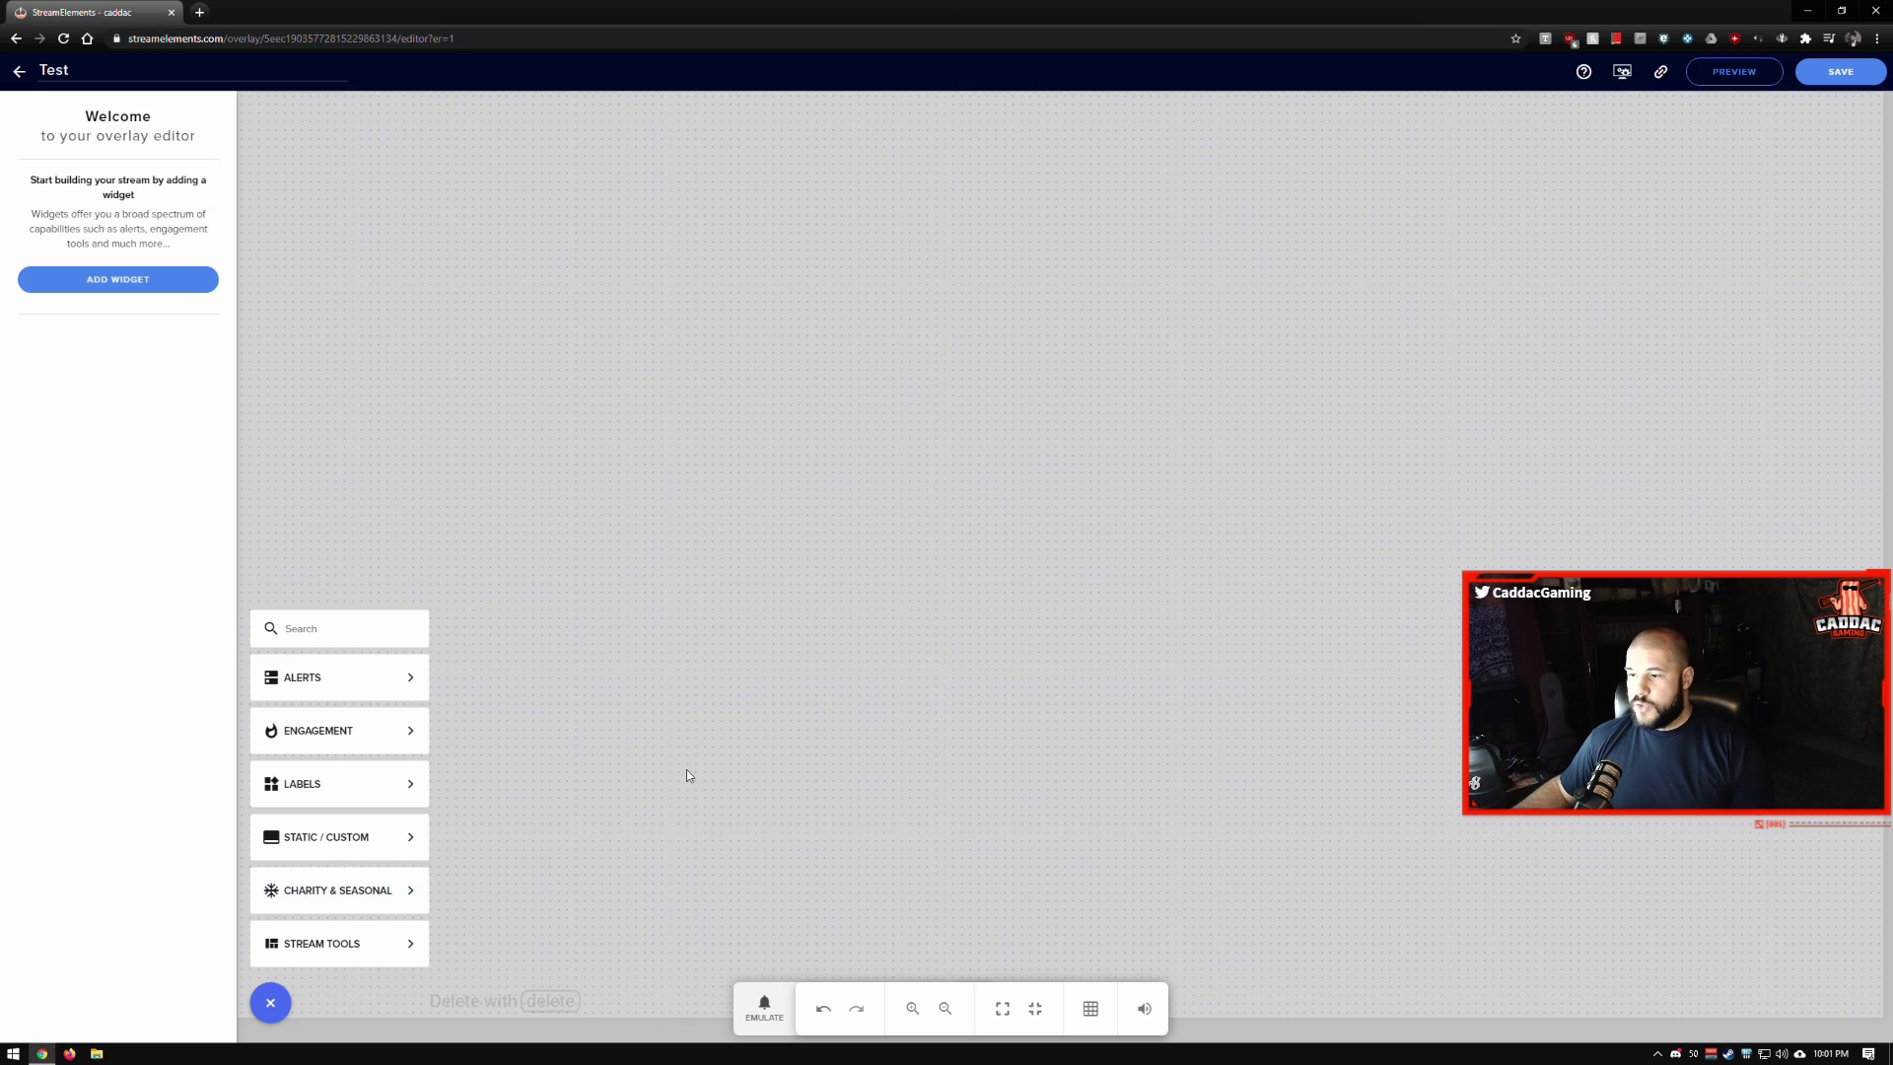
Add a Your stream's chat widget, enlarge it to about 681 × 745 px and place it left of the canvas centre.
mouse_move(426, 940)
click(483, 942)
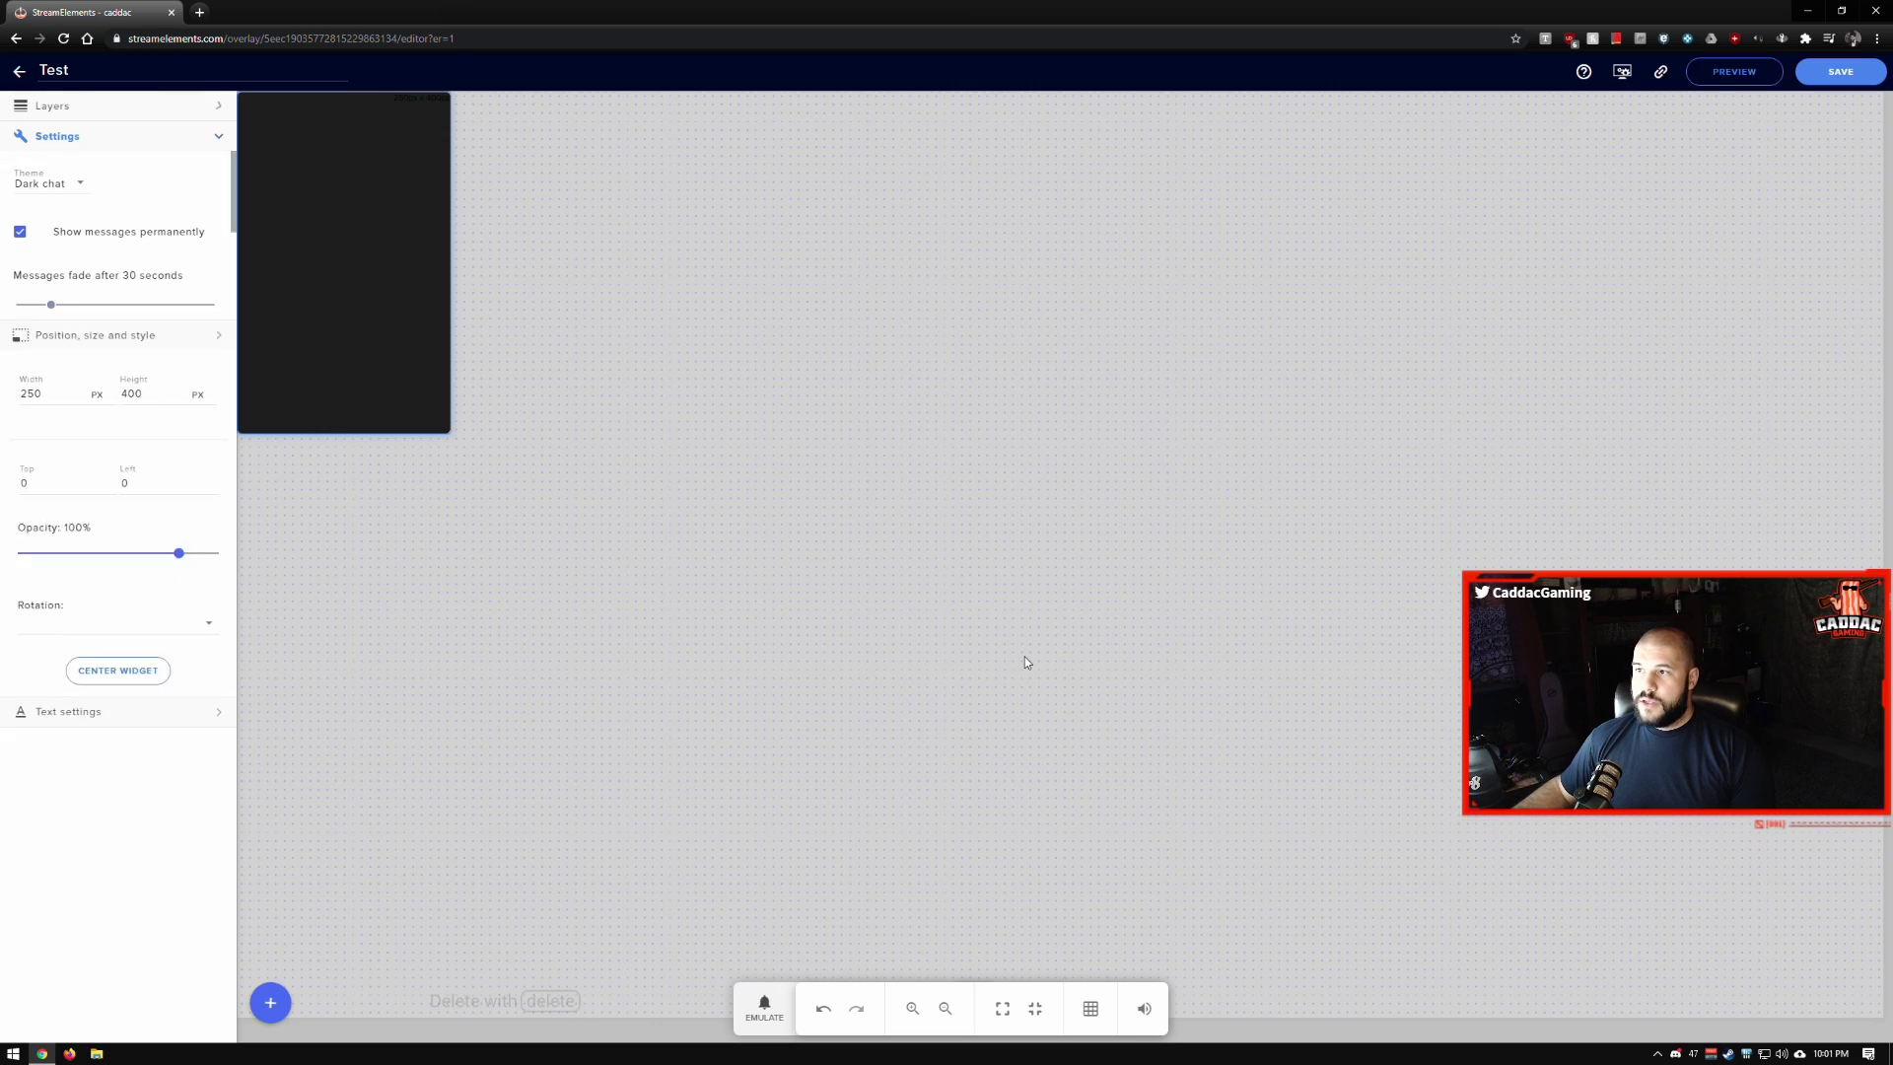
drag(356, 174, 943, 316)
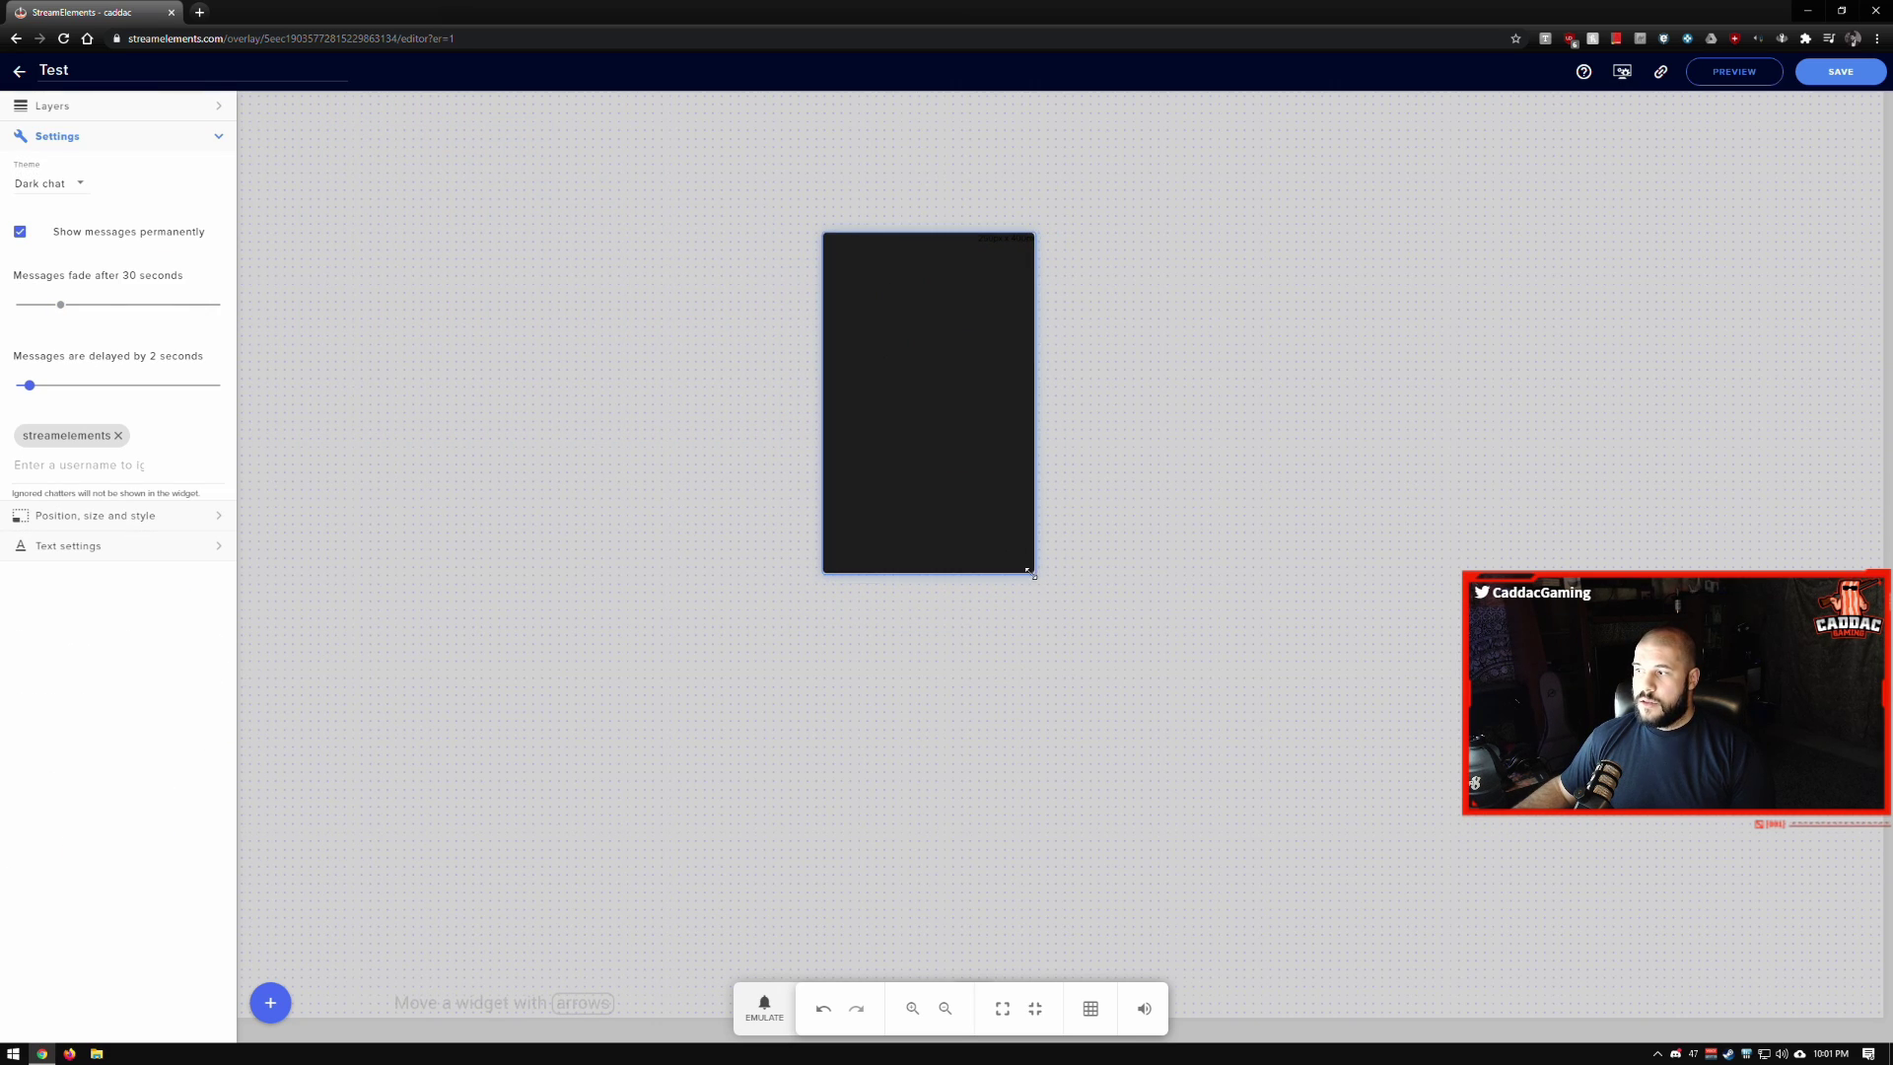
drag(1028, 570, 1405, 869)
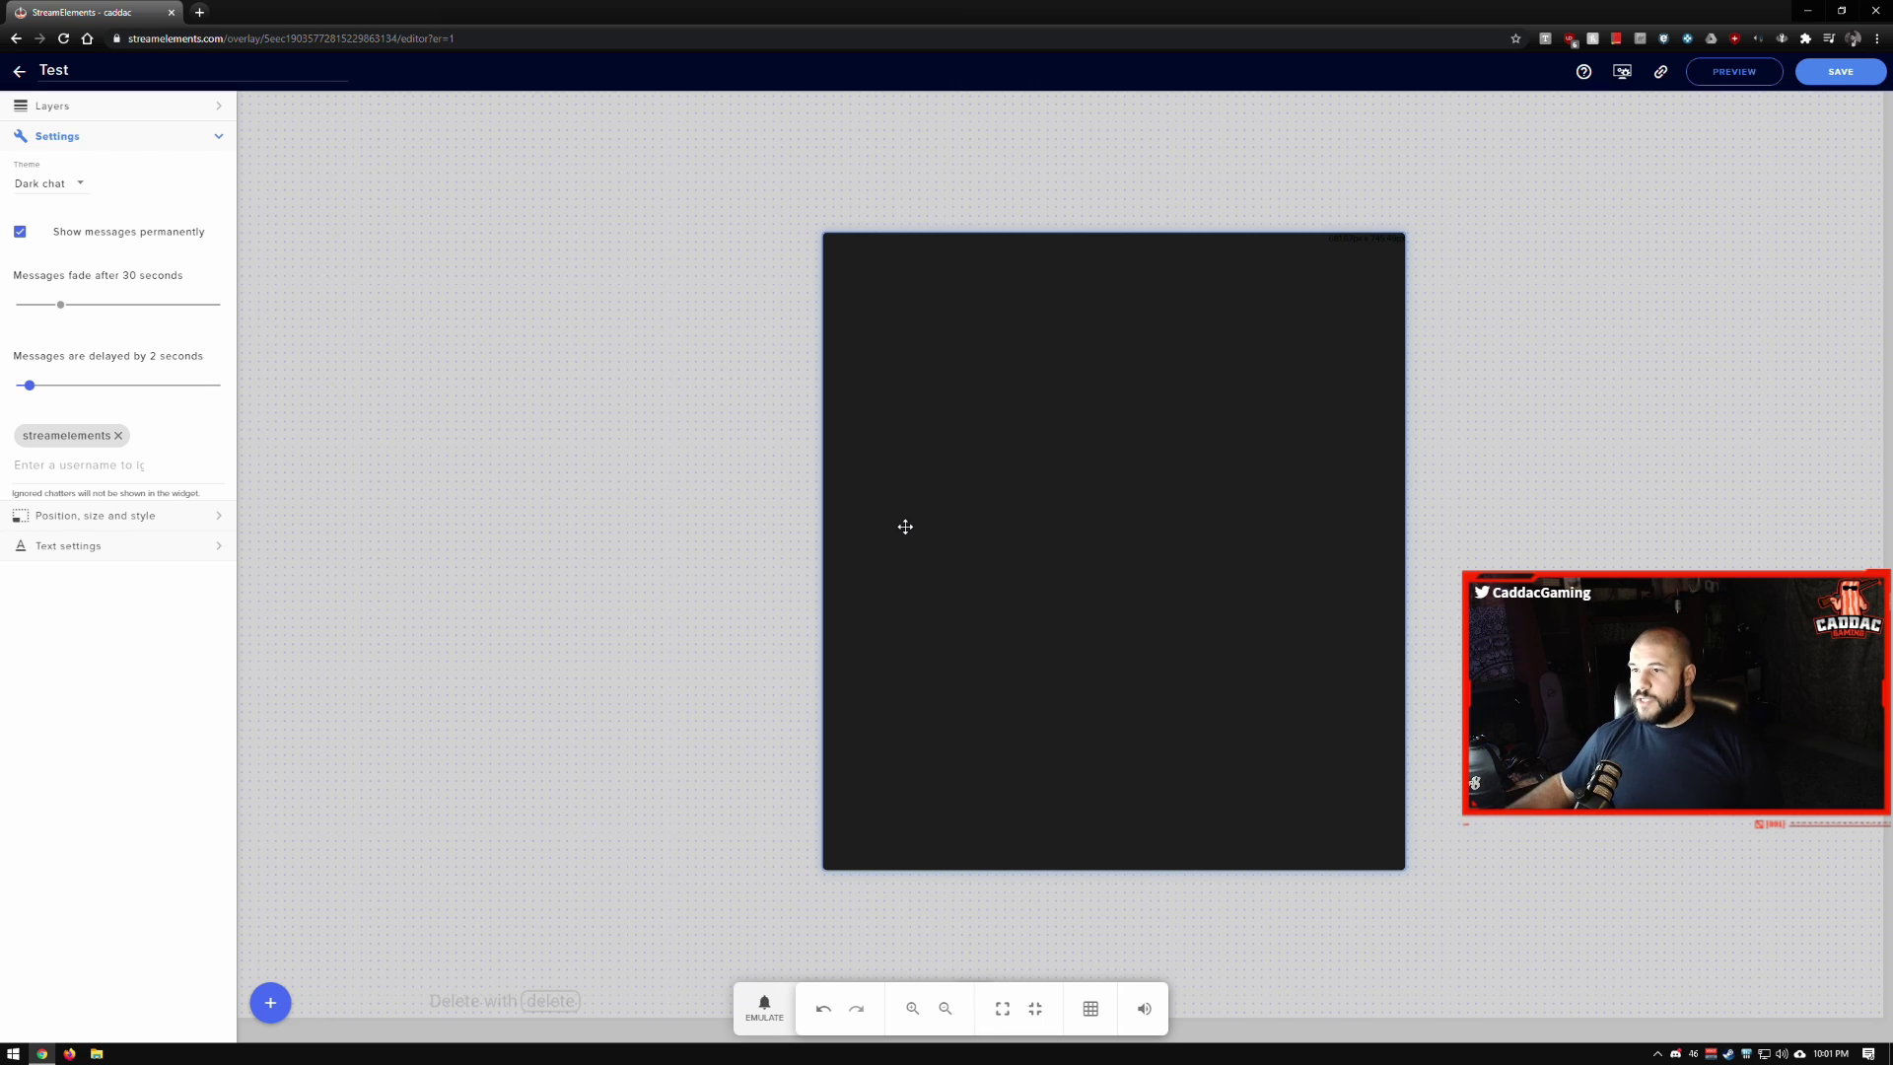
drag(913, 518, 713, 468)
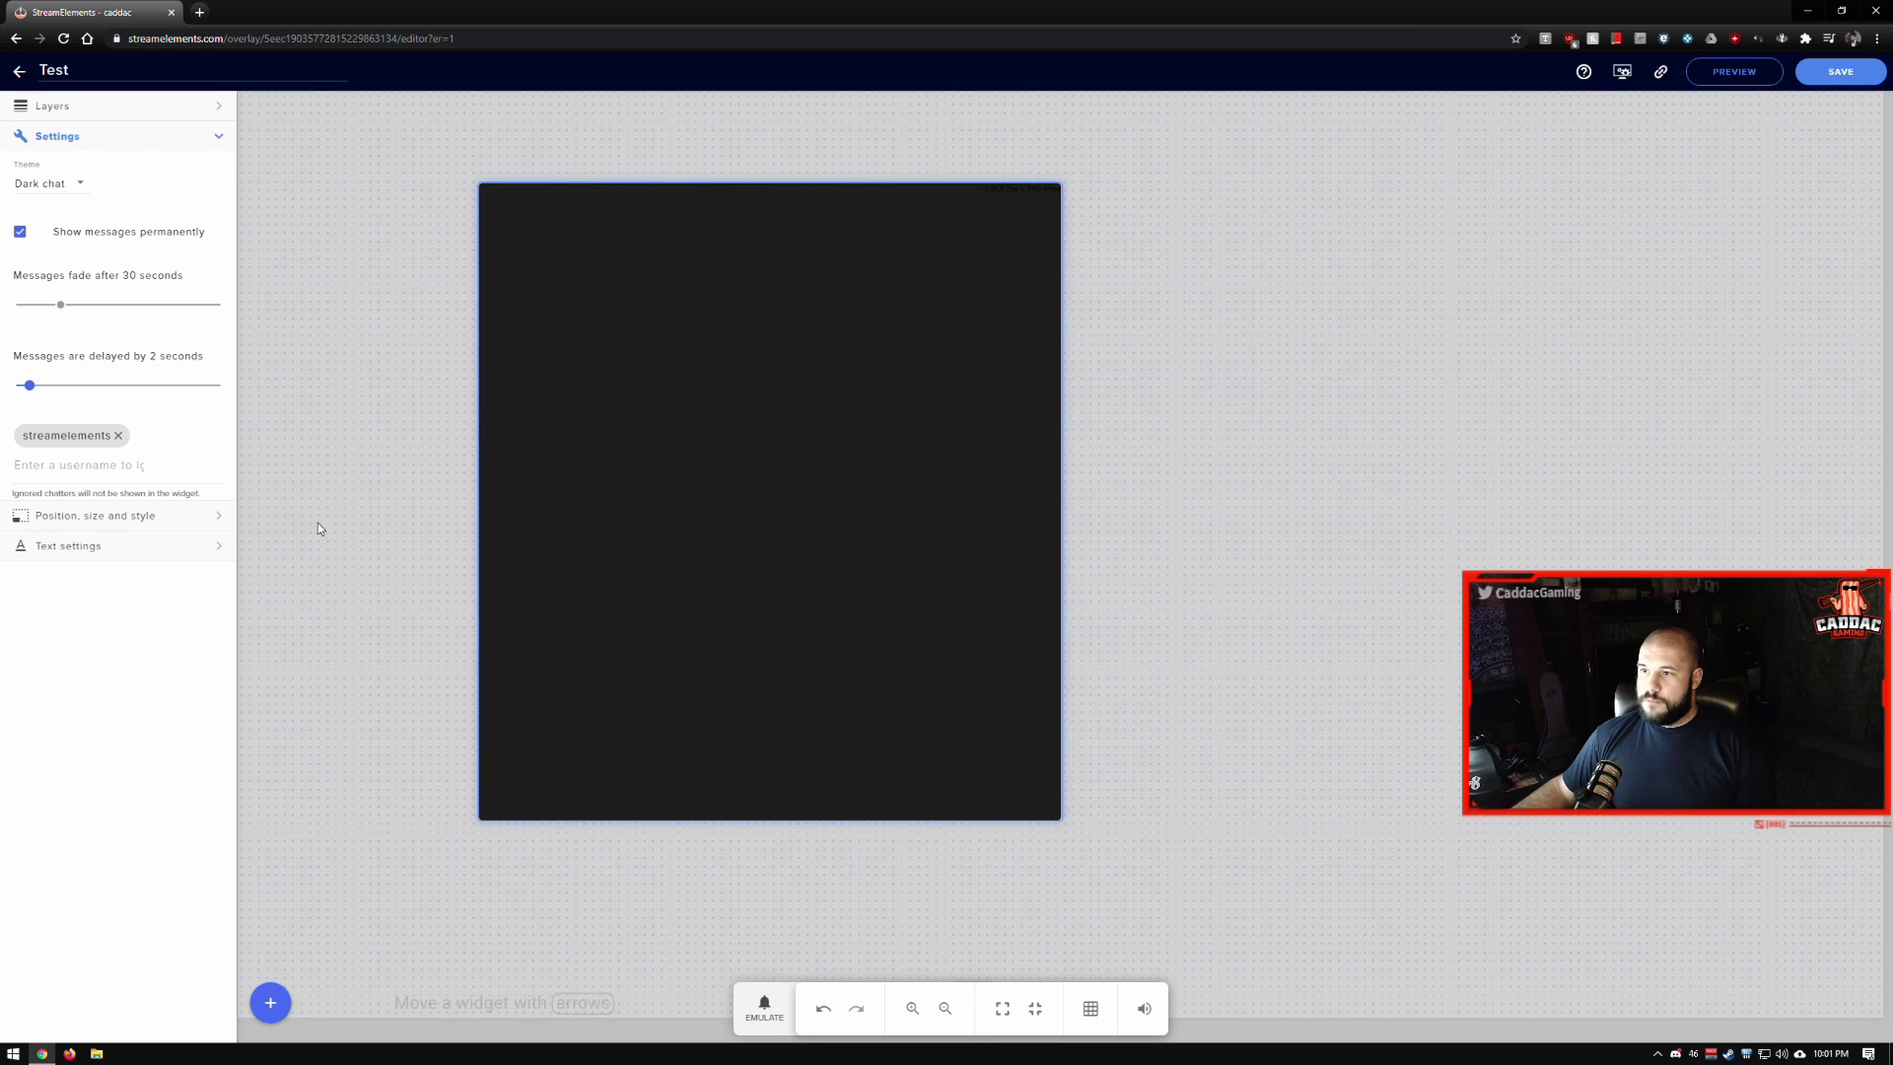
Review the chat widget's position, size, style and text settings, and move the widget to the canvas's upper middle.
click(218, 516)
scroll(221, 517, down, 1)
drag(228, 375, 273, 389)
click(226, 535)
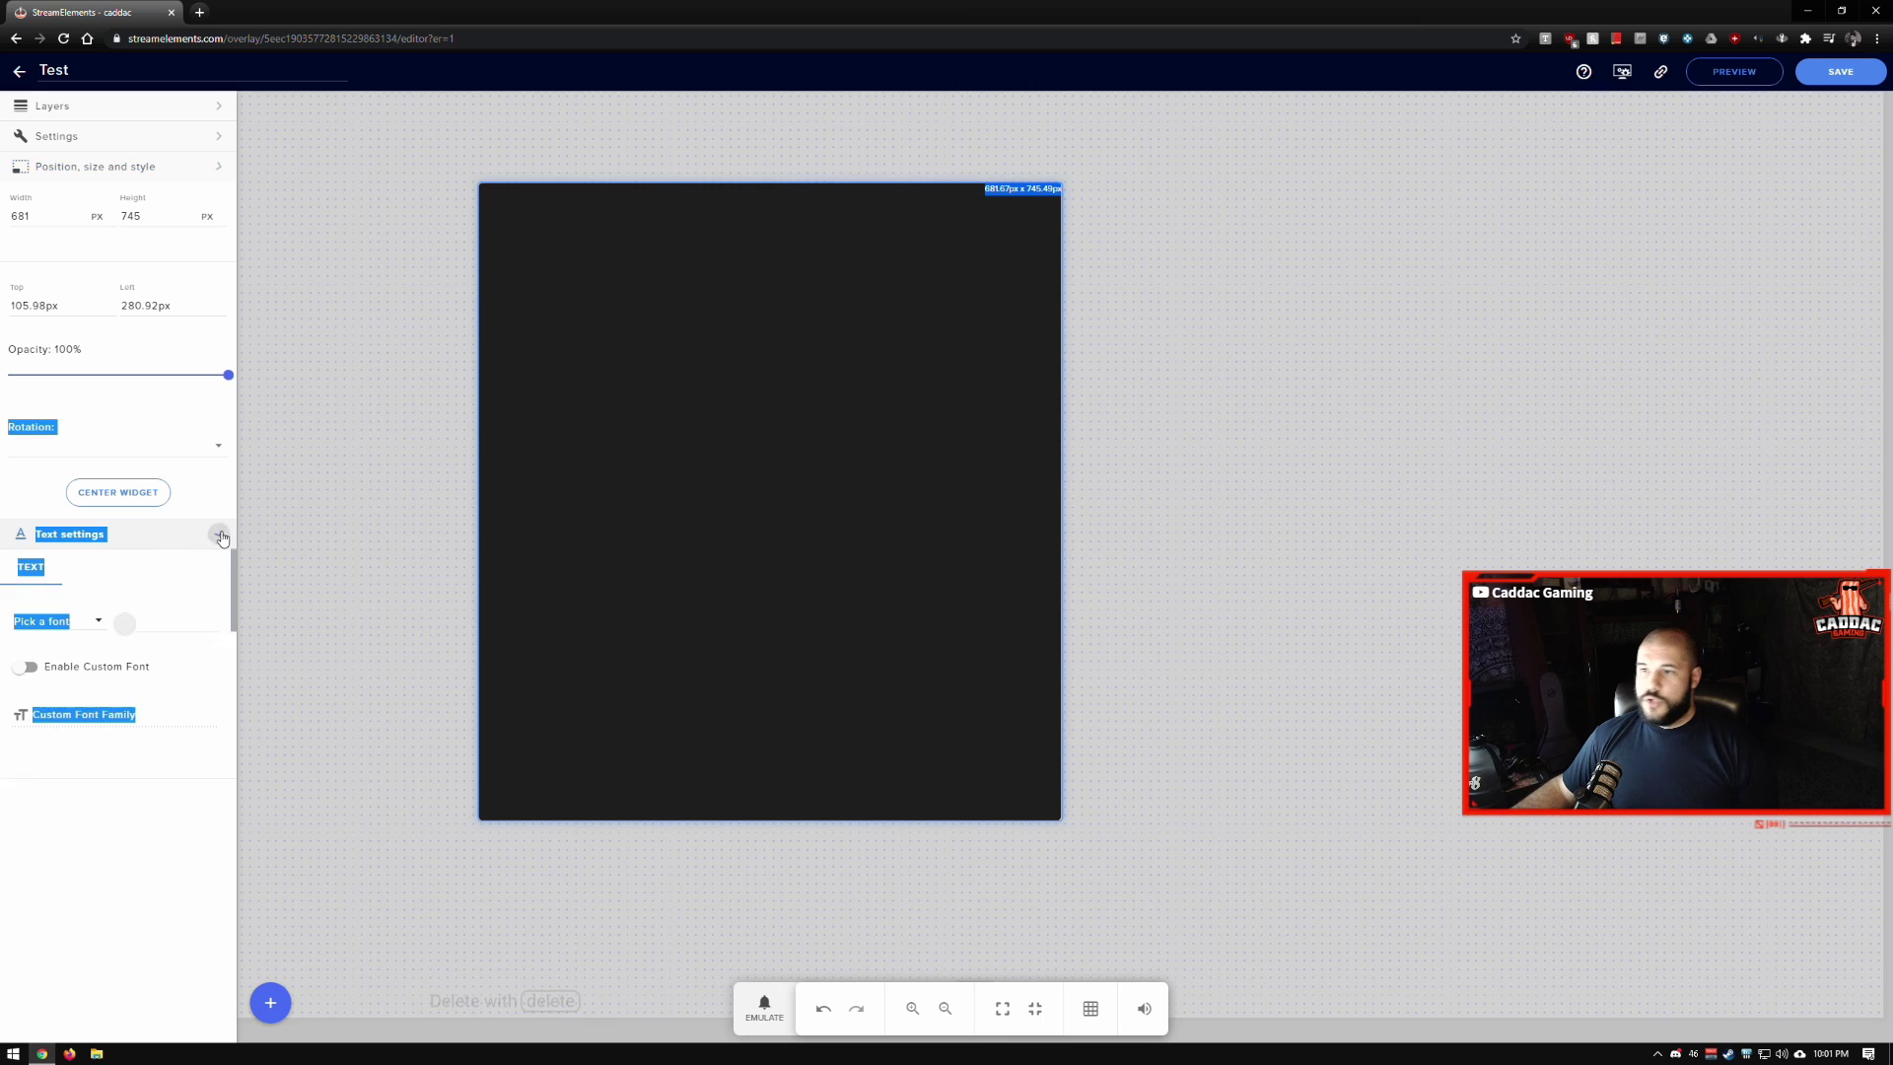
drag(972, 325, 1149, 286)
click(482, 328)
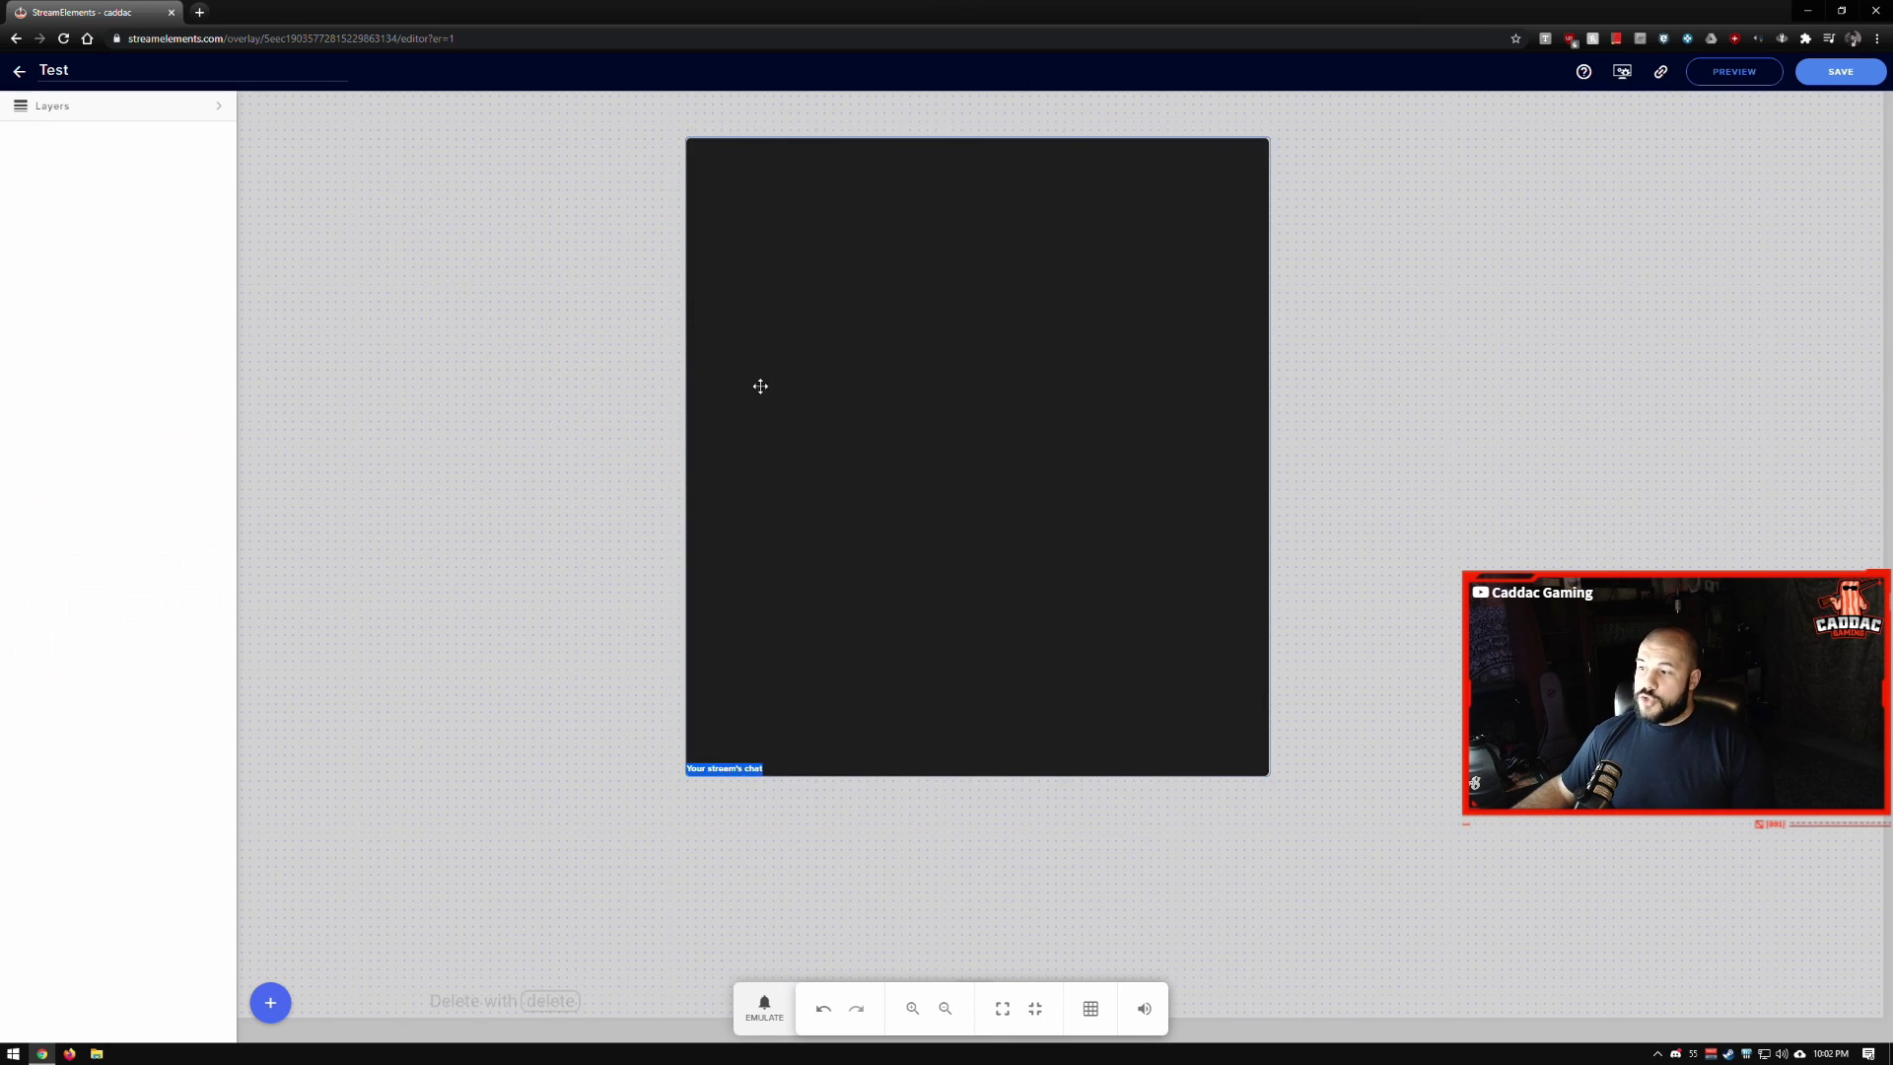
Check which other overlays the chat widget can be duplicated to, and leave without duplicating it.
click(814, 414)
click(220, 106)
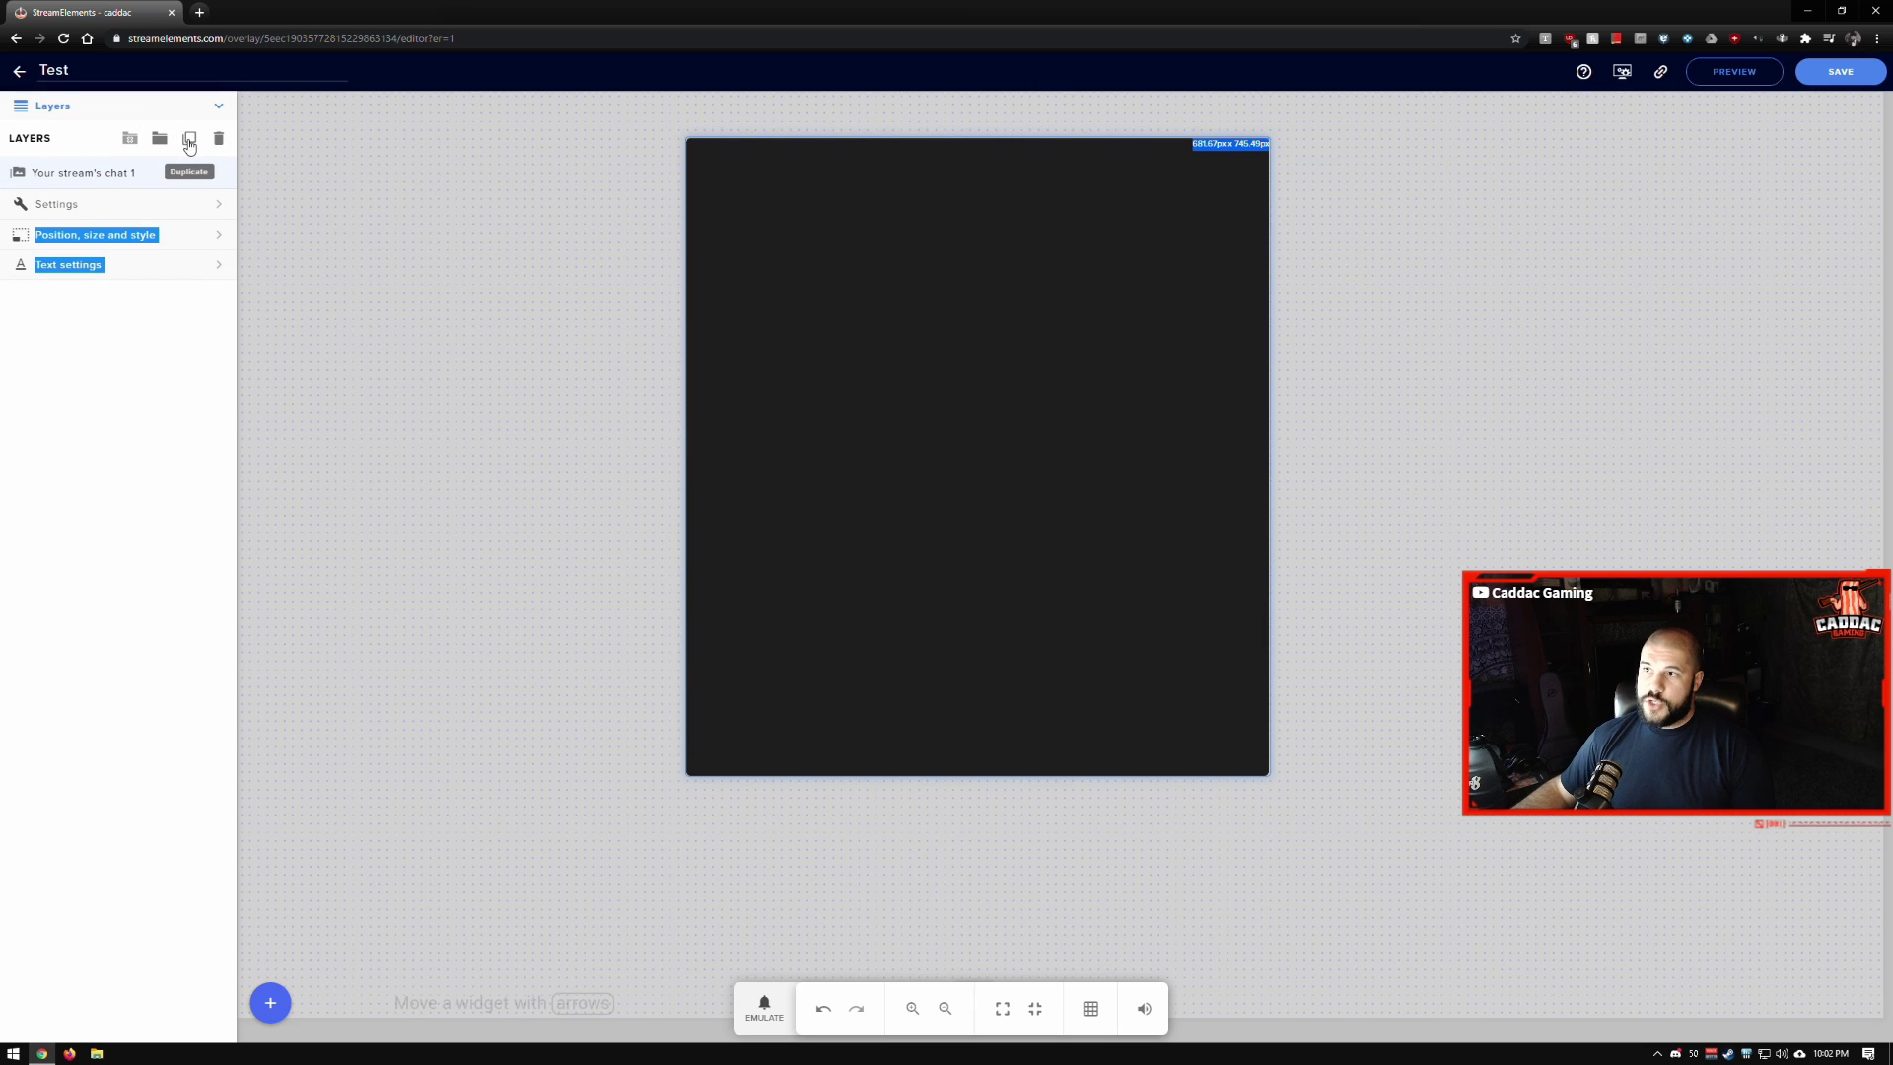
click(188, 139)
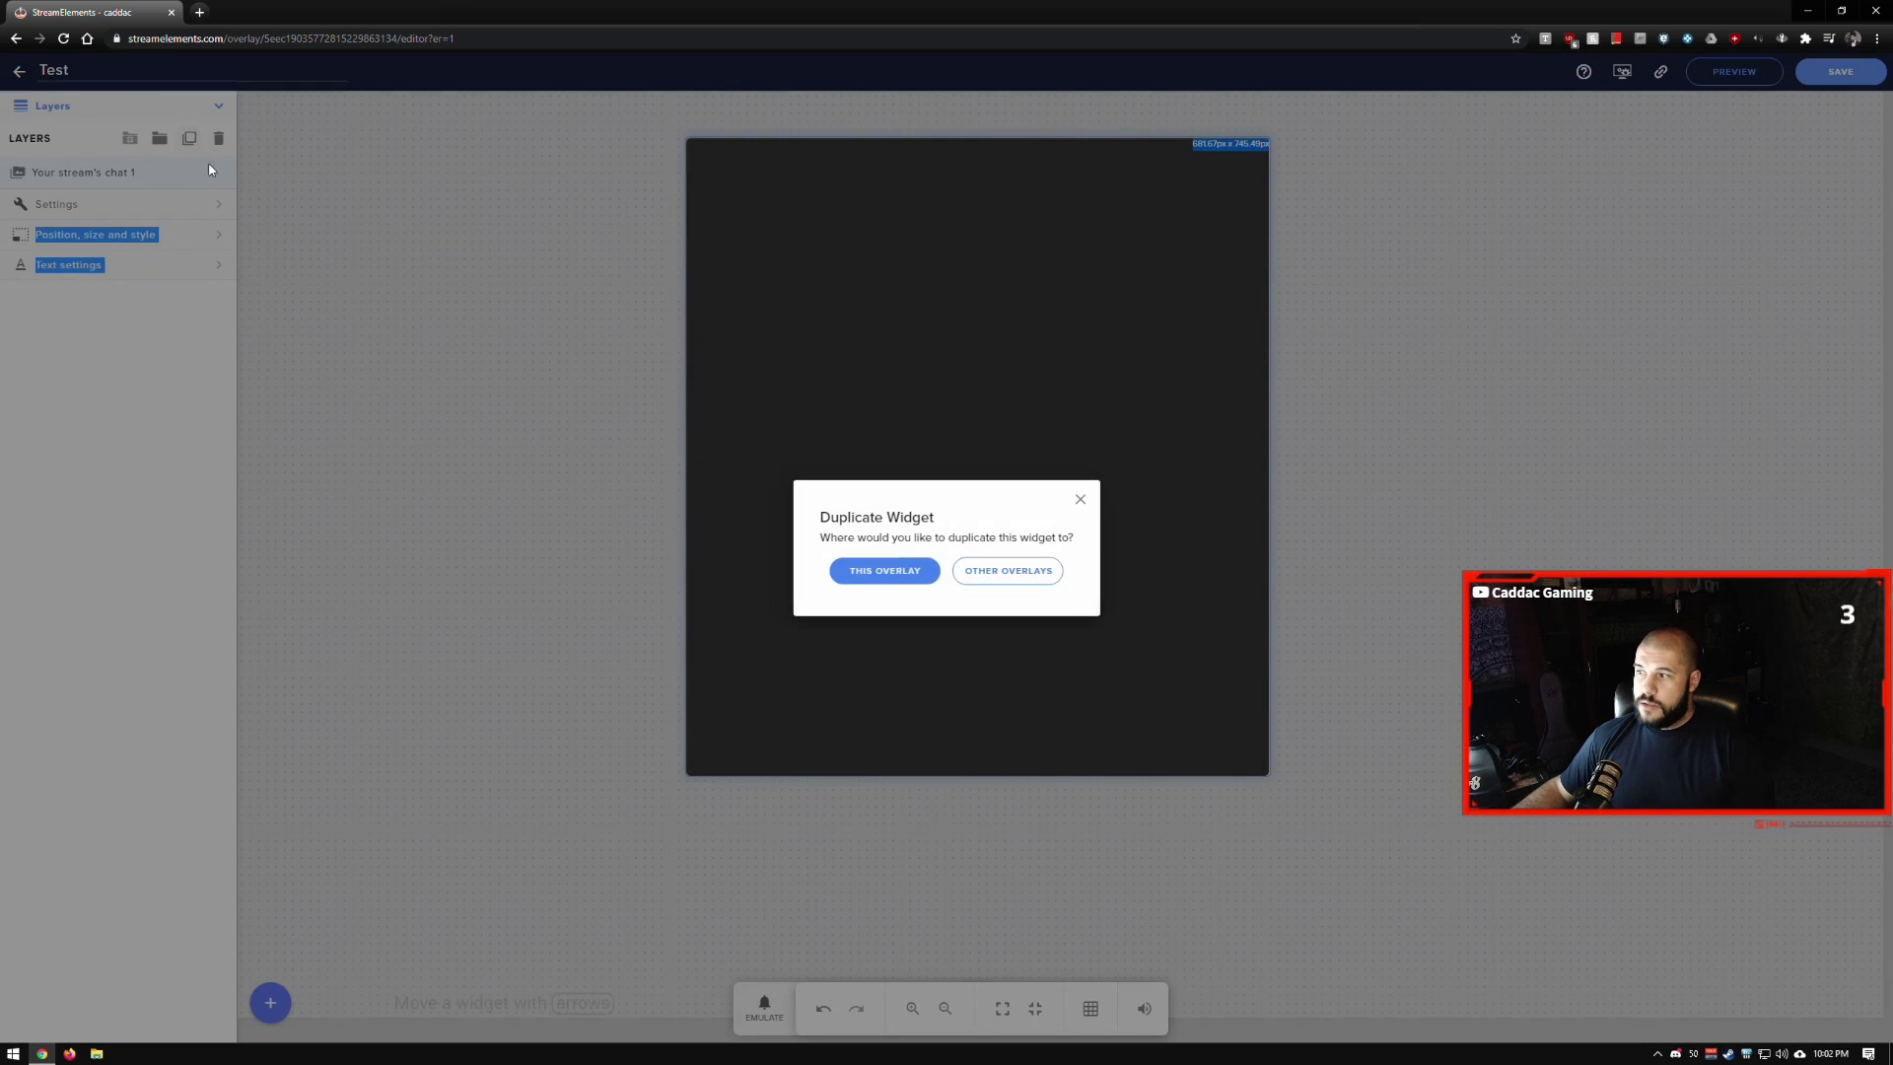
click(1016, 571)
scroll(831, 665, down, 5)
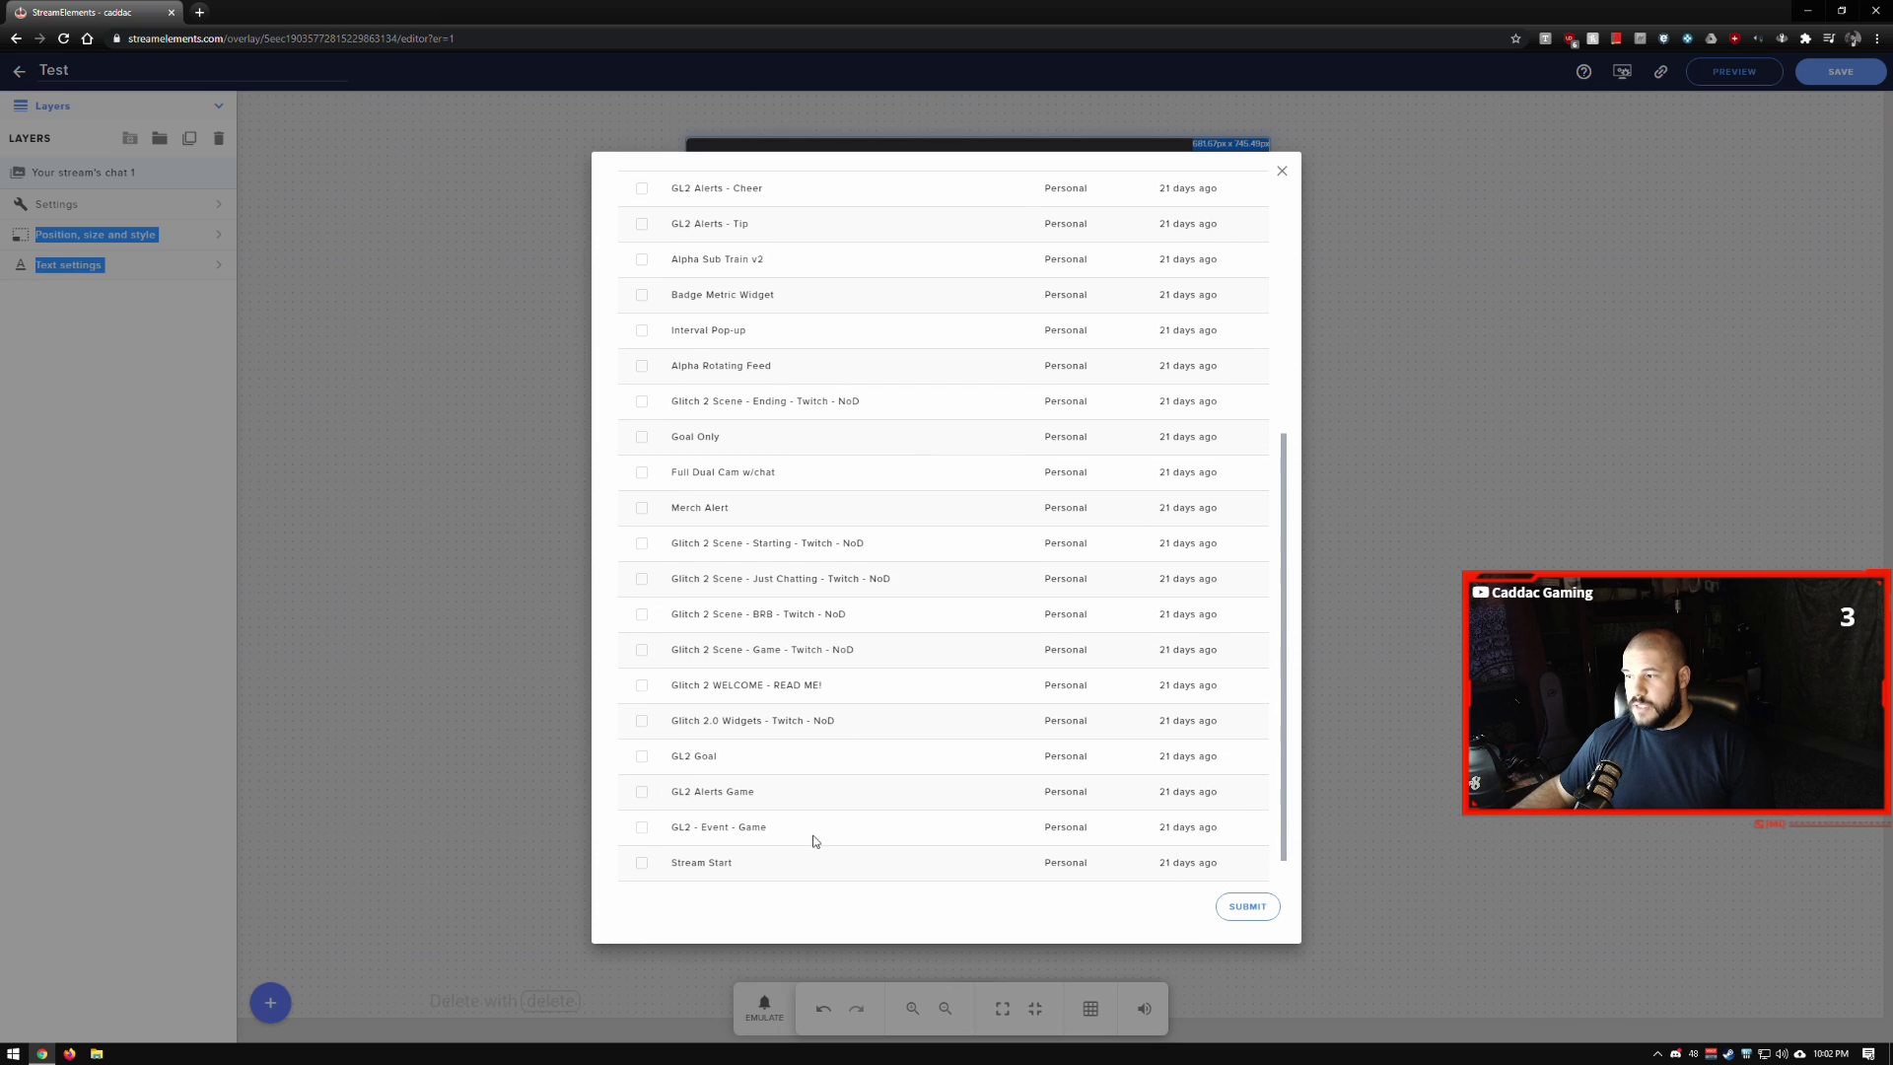
scroll(974, 346, up, 6)
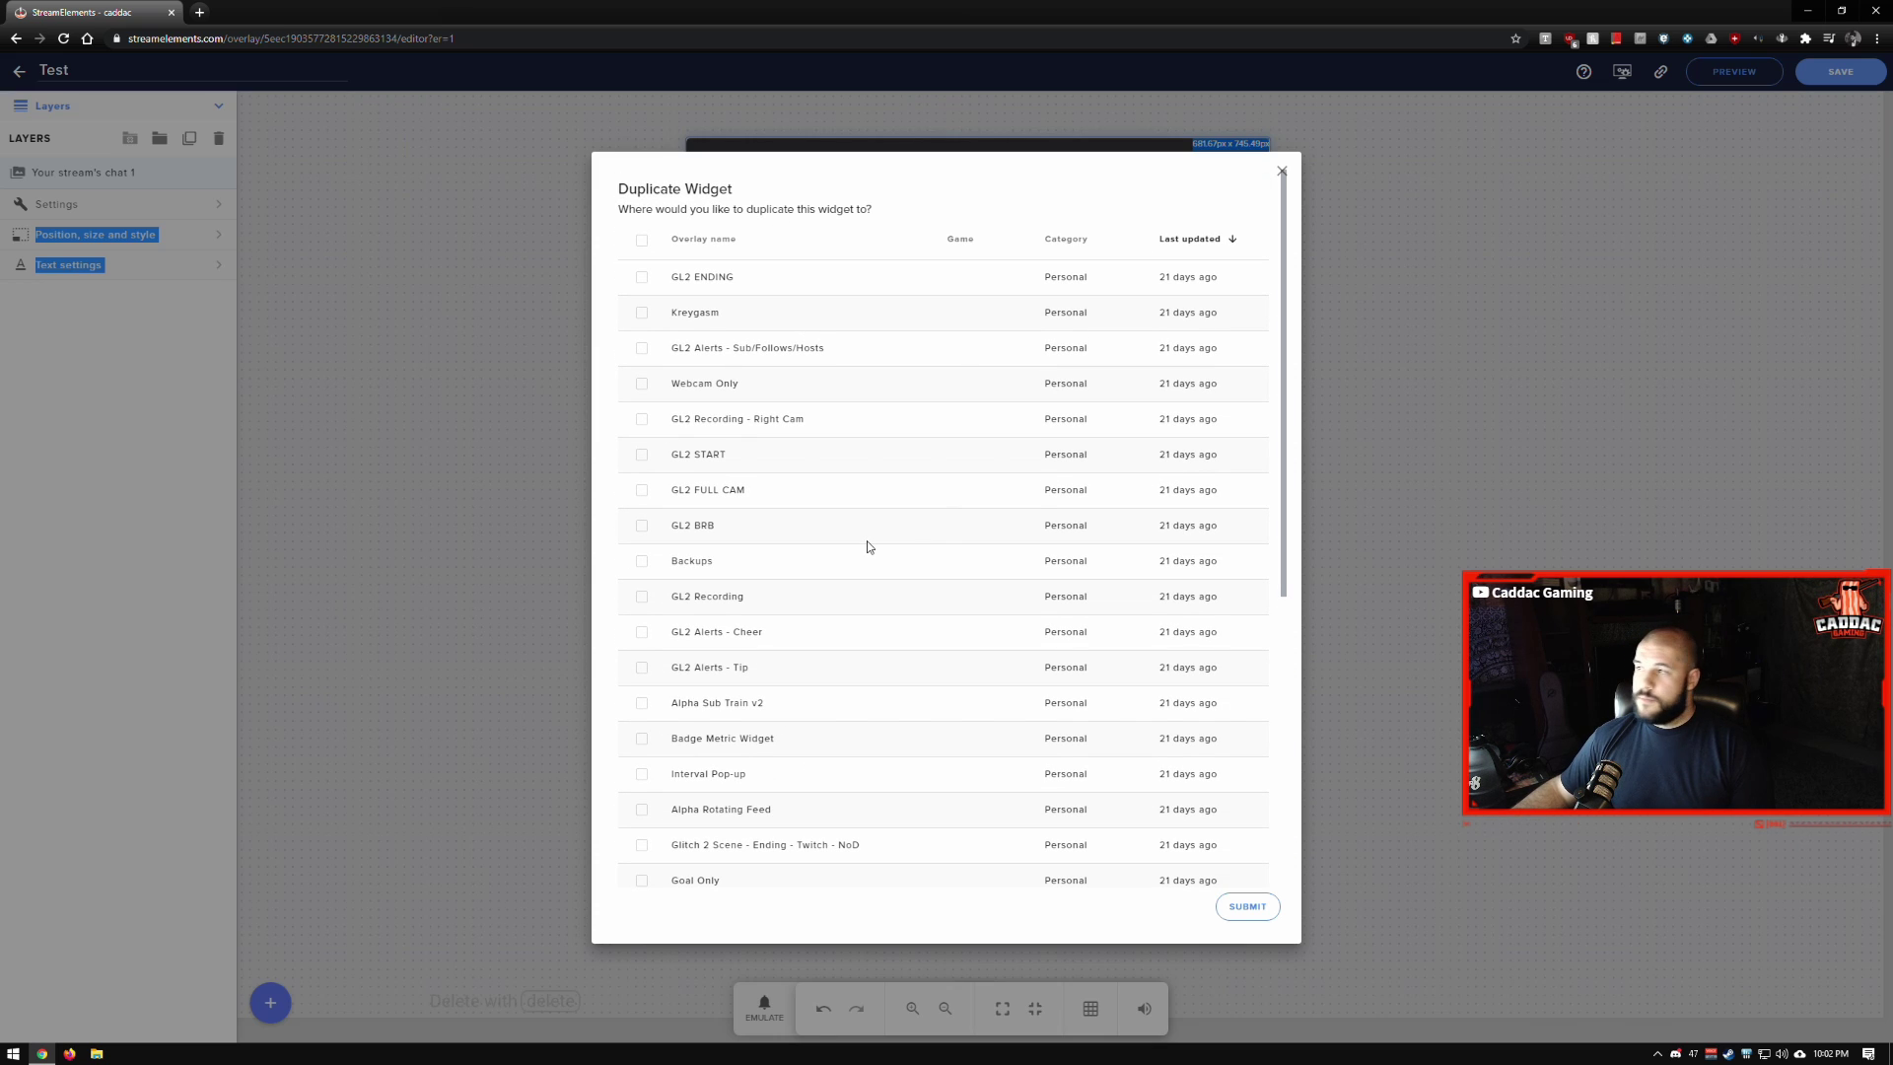
click(1281, 174)
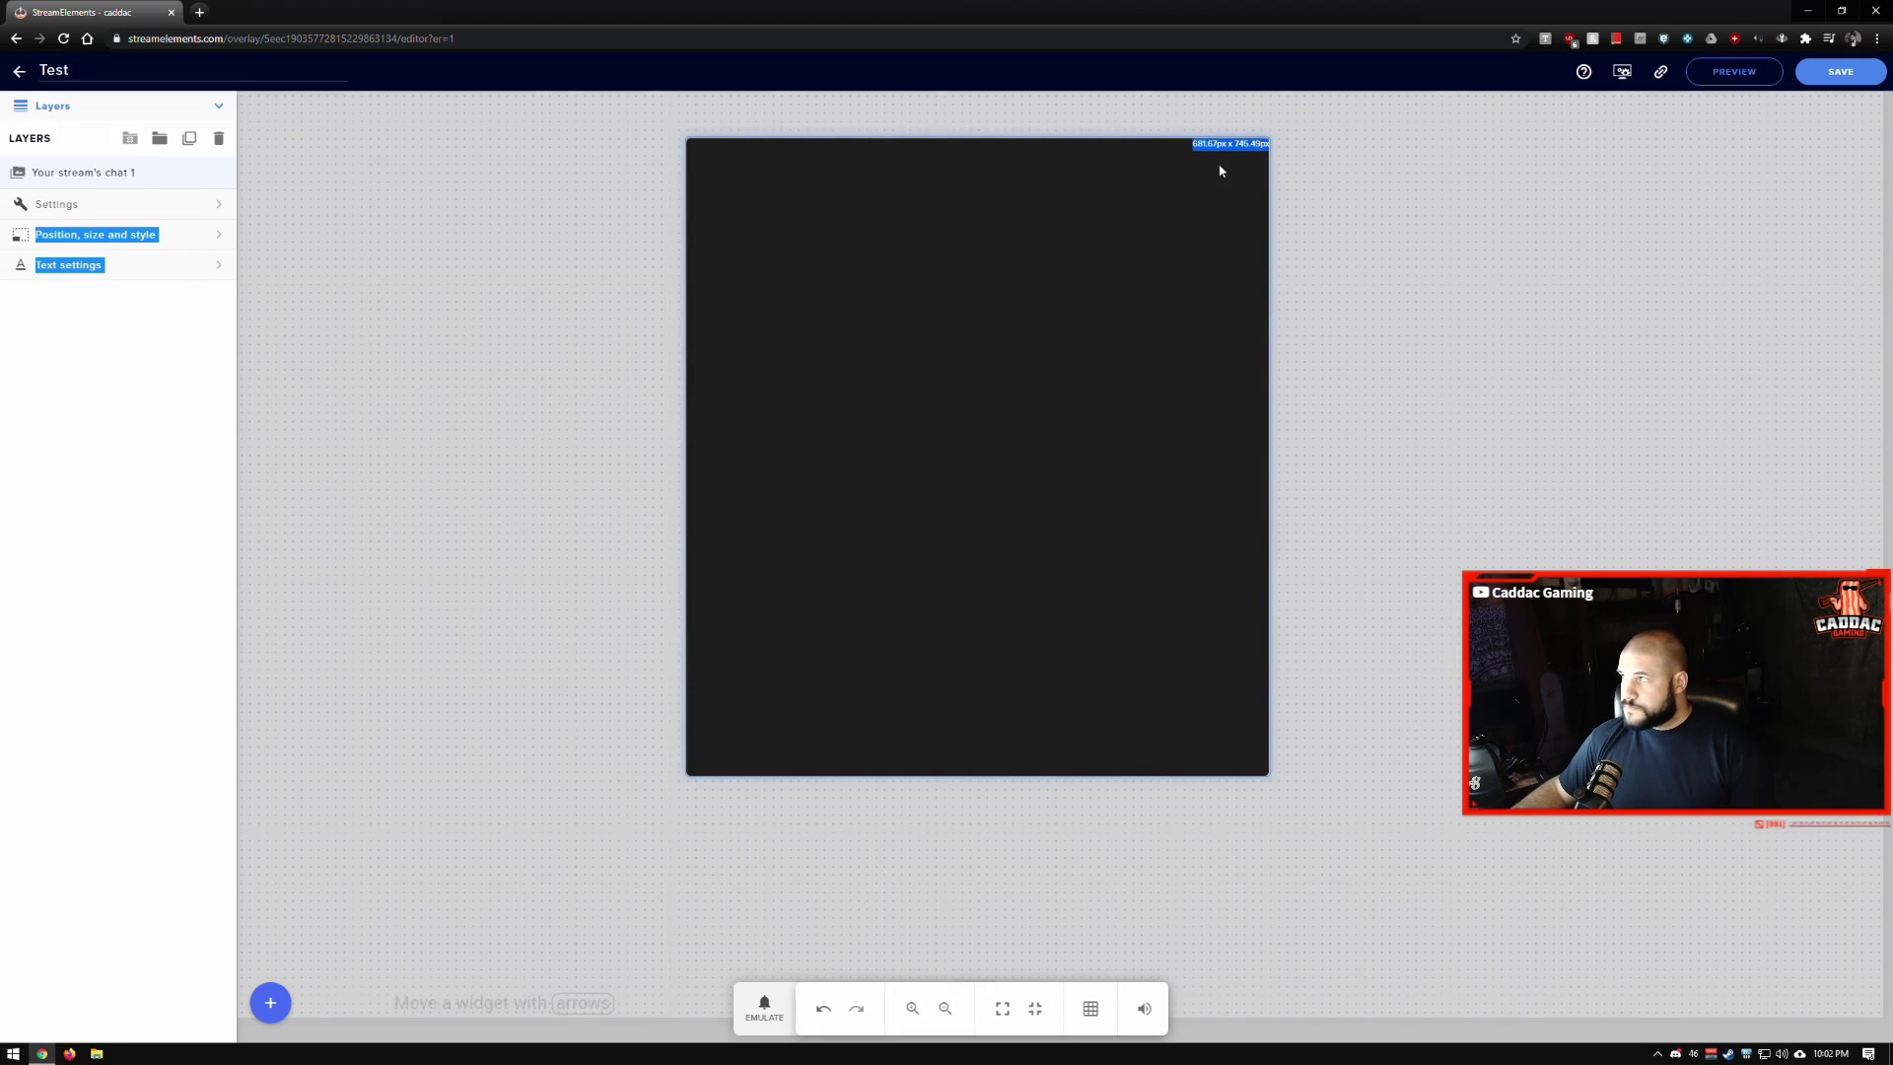
Leave the Test overlay without saving and open the Webcam Only overlay for editing.
click(13, 71)
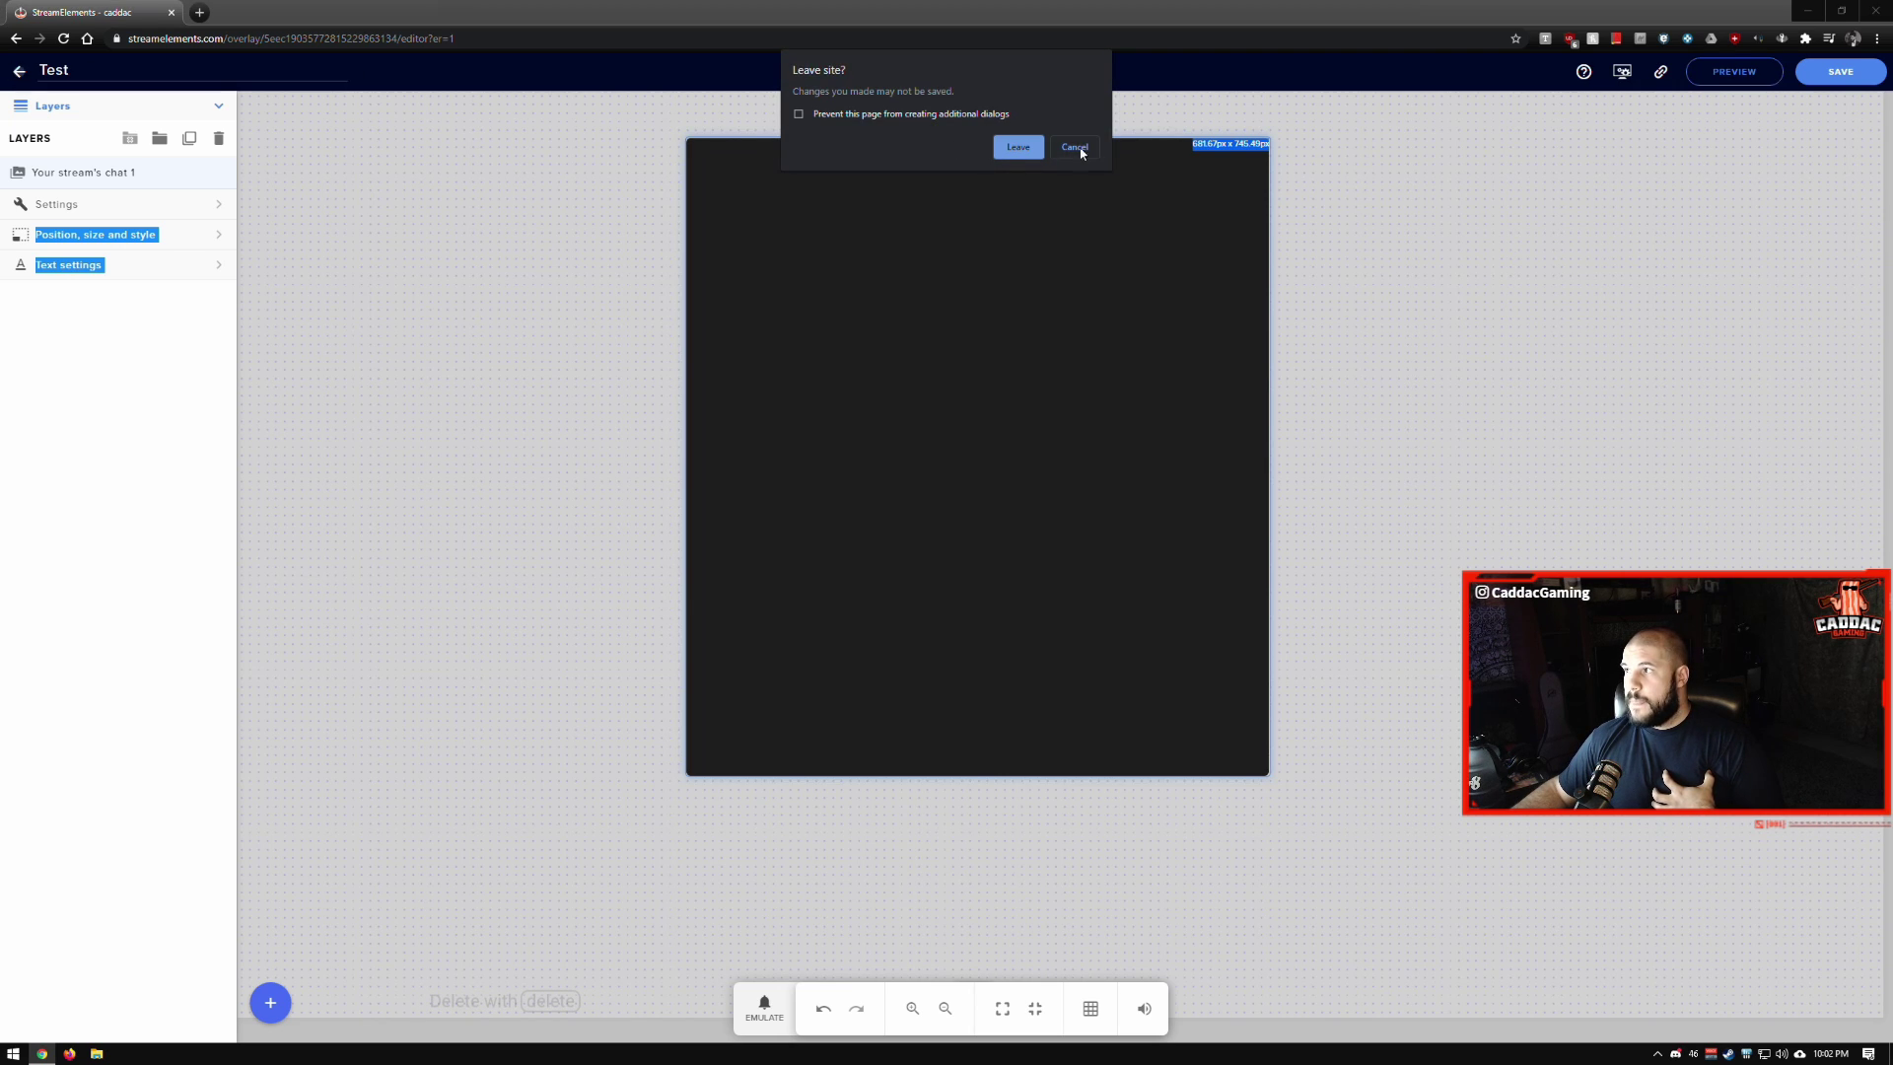
click(1017, 148)
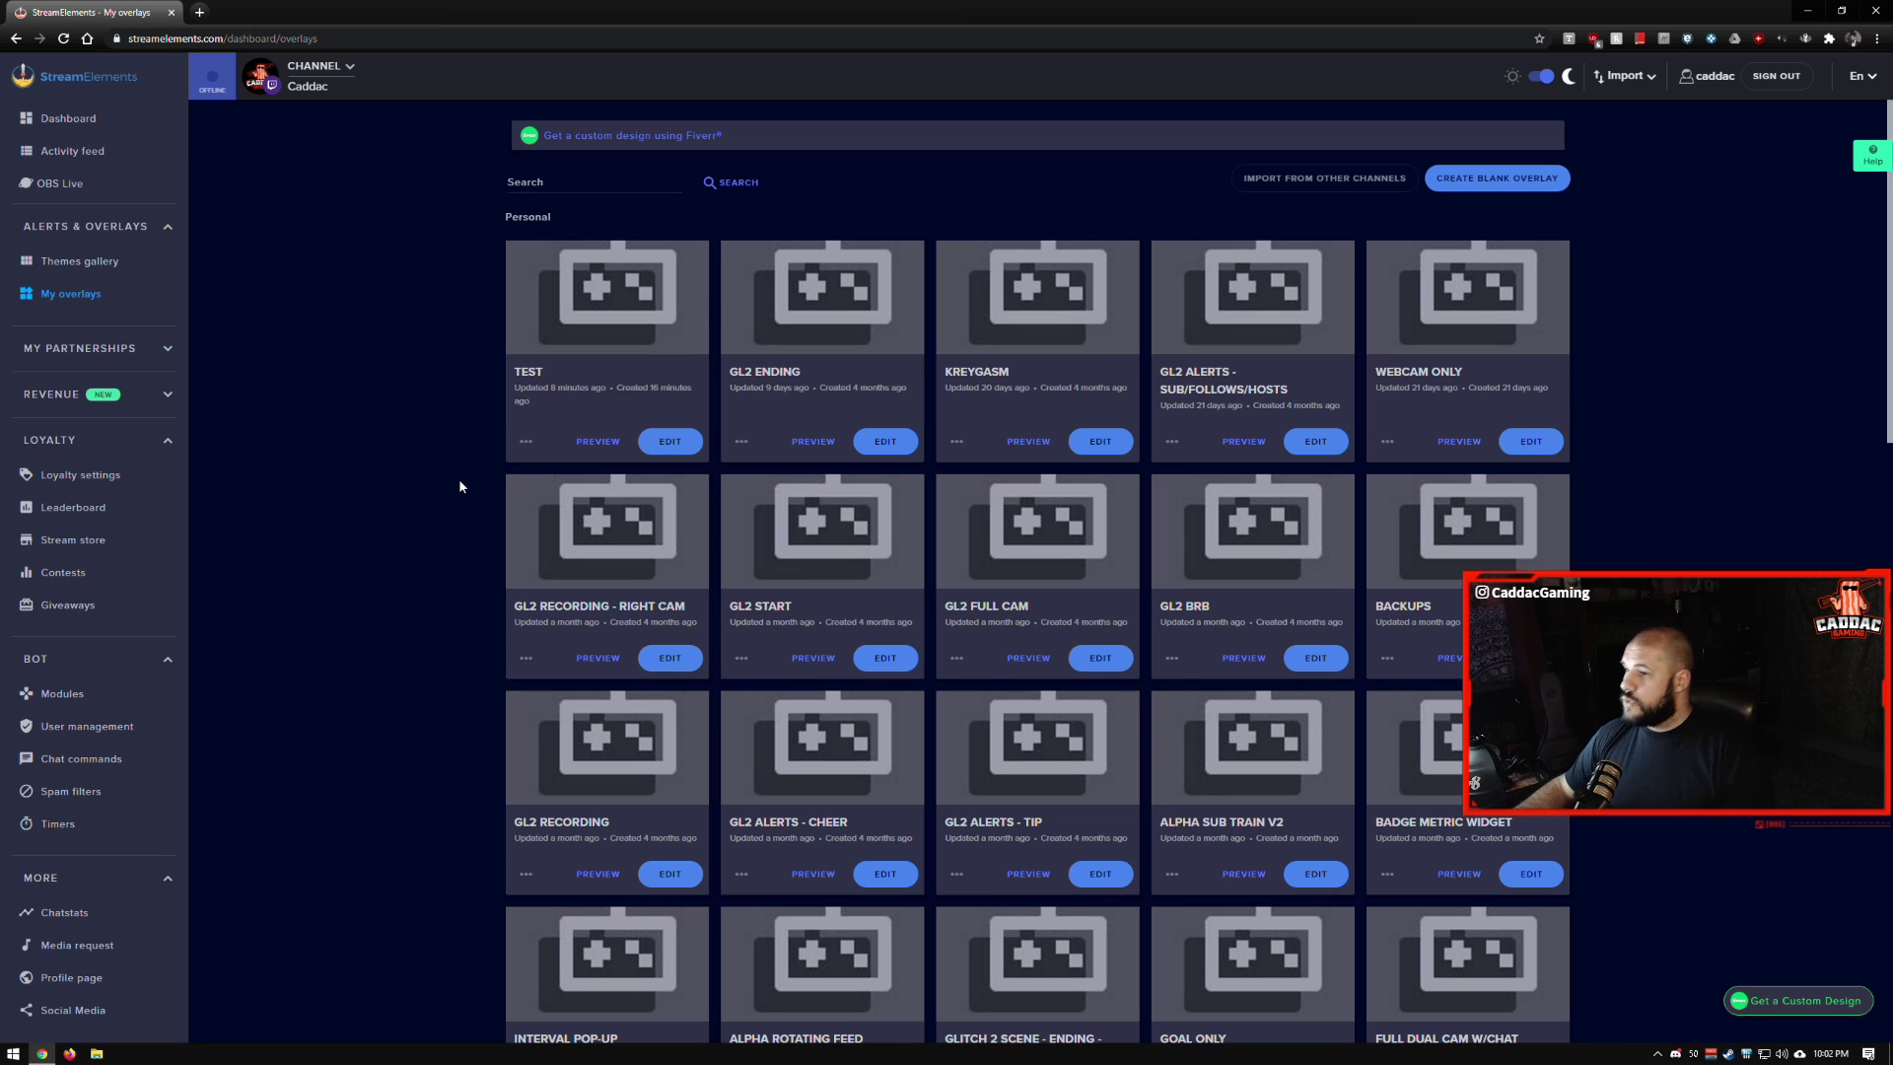
click(1538, 443)
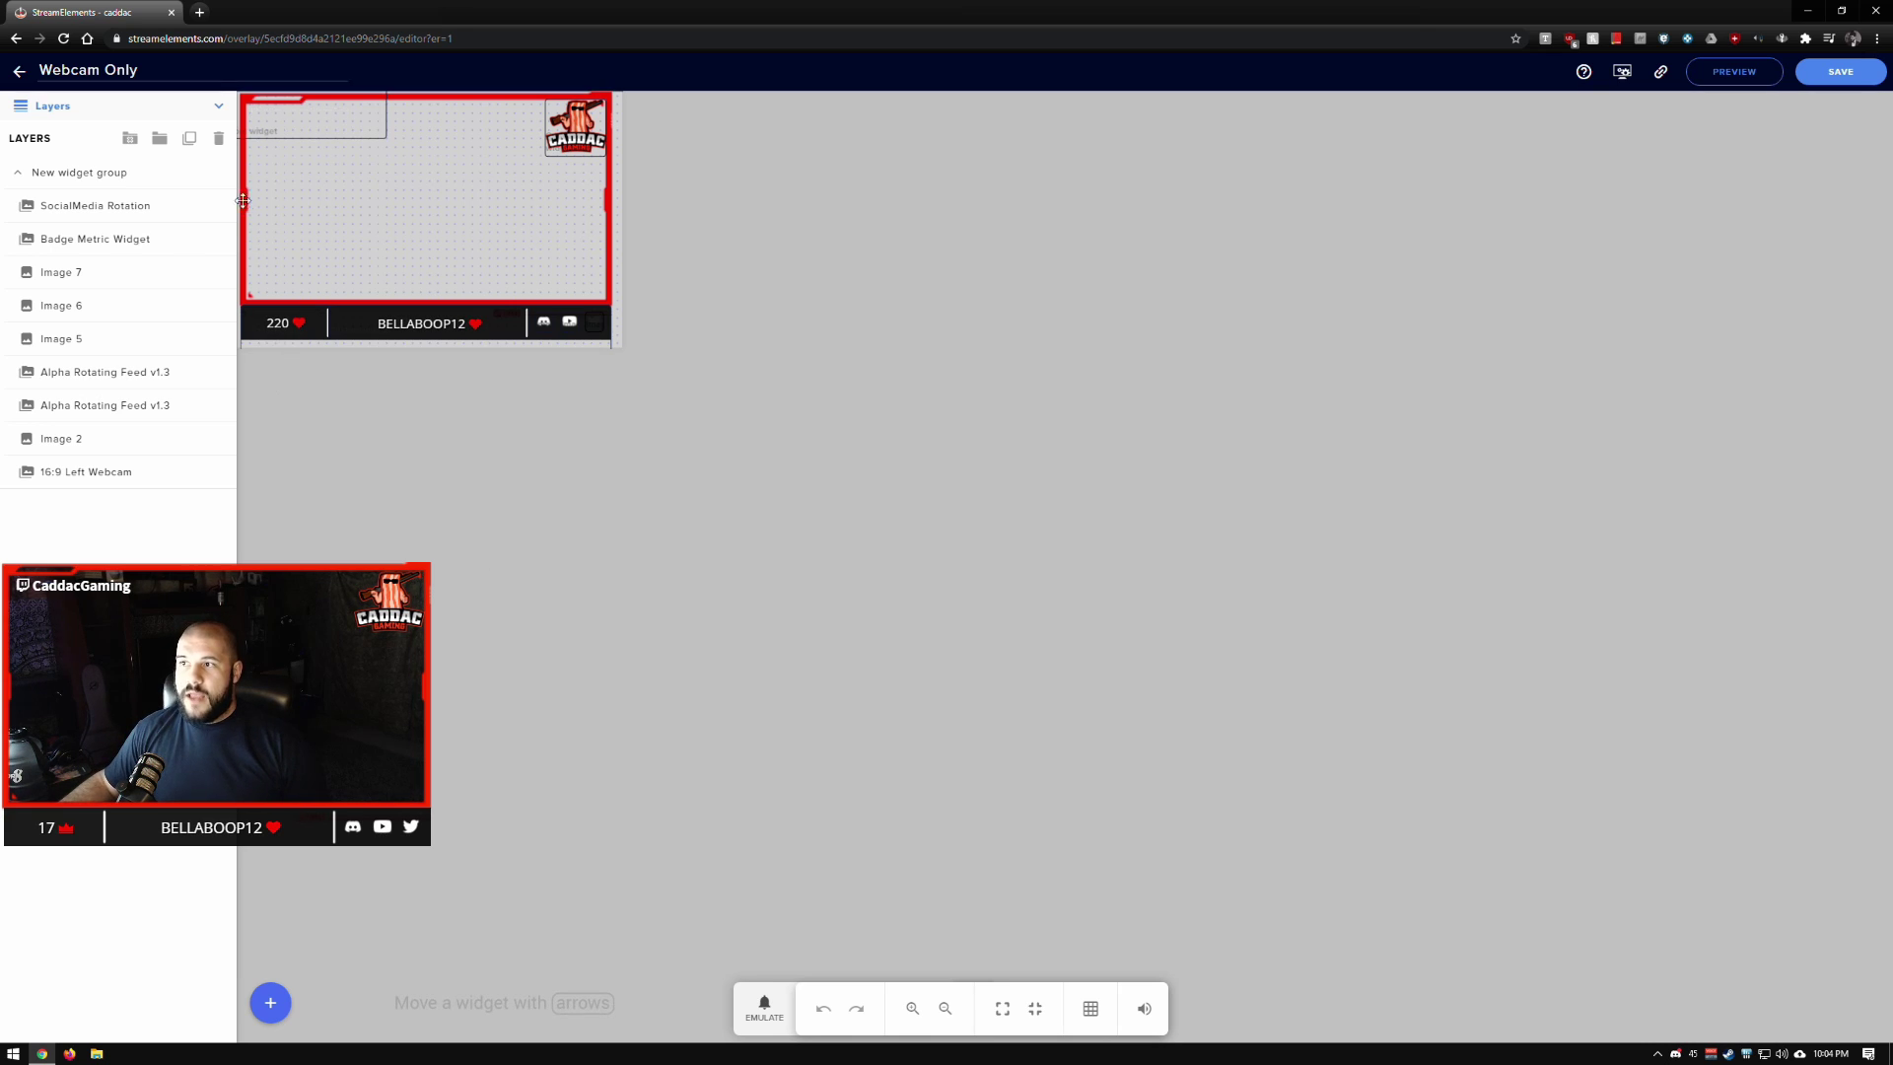
Select the webcam widget group and emulate the subscriber event 1 on it.
click(314, 128)
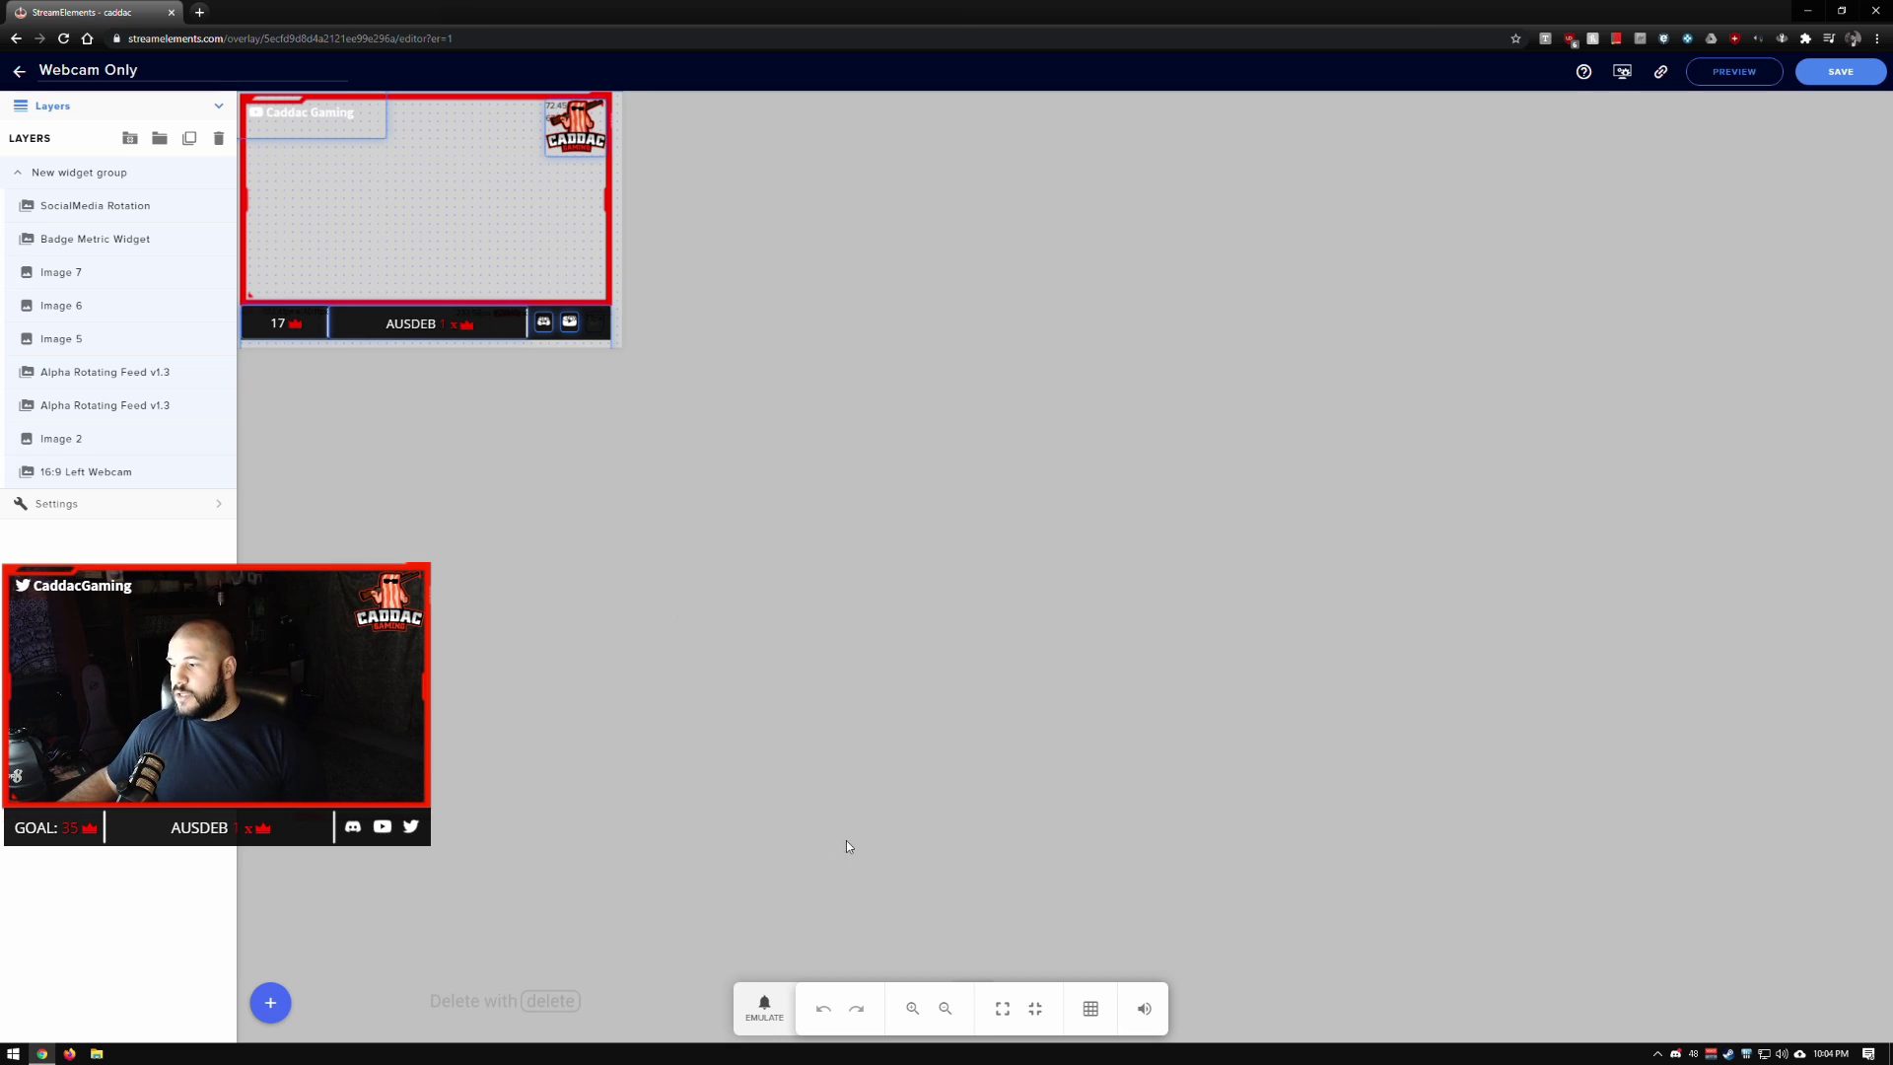
click(764, 1008)
mouse_move(819, 766)
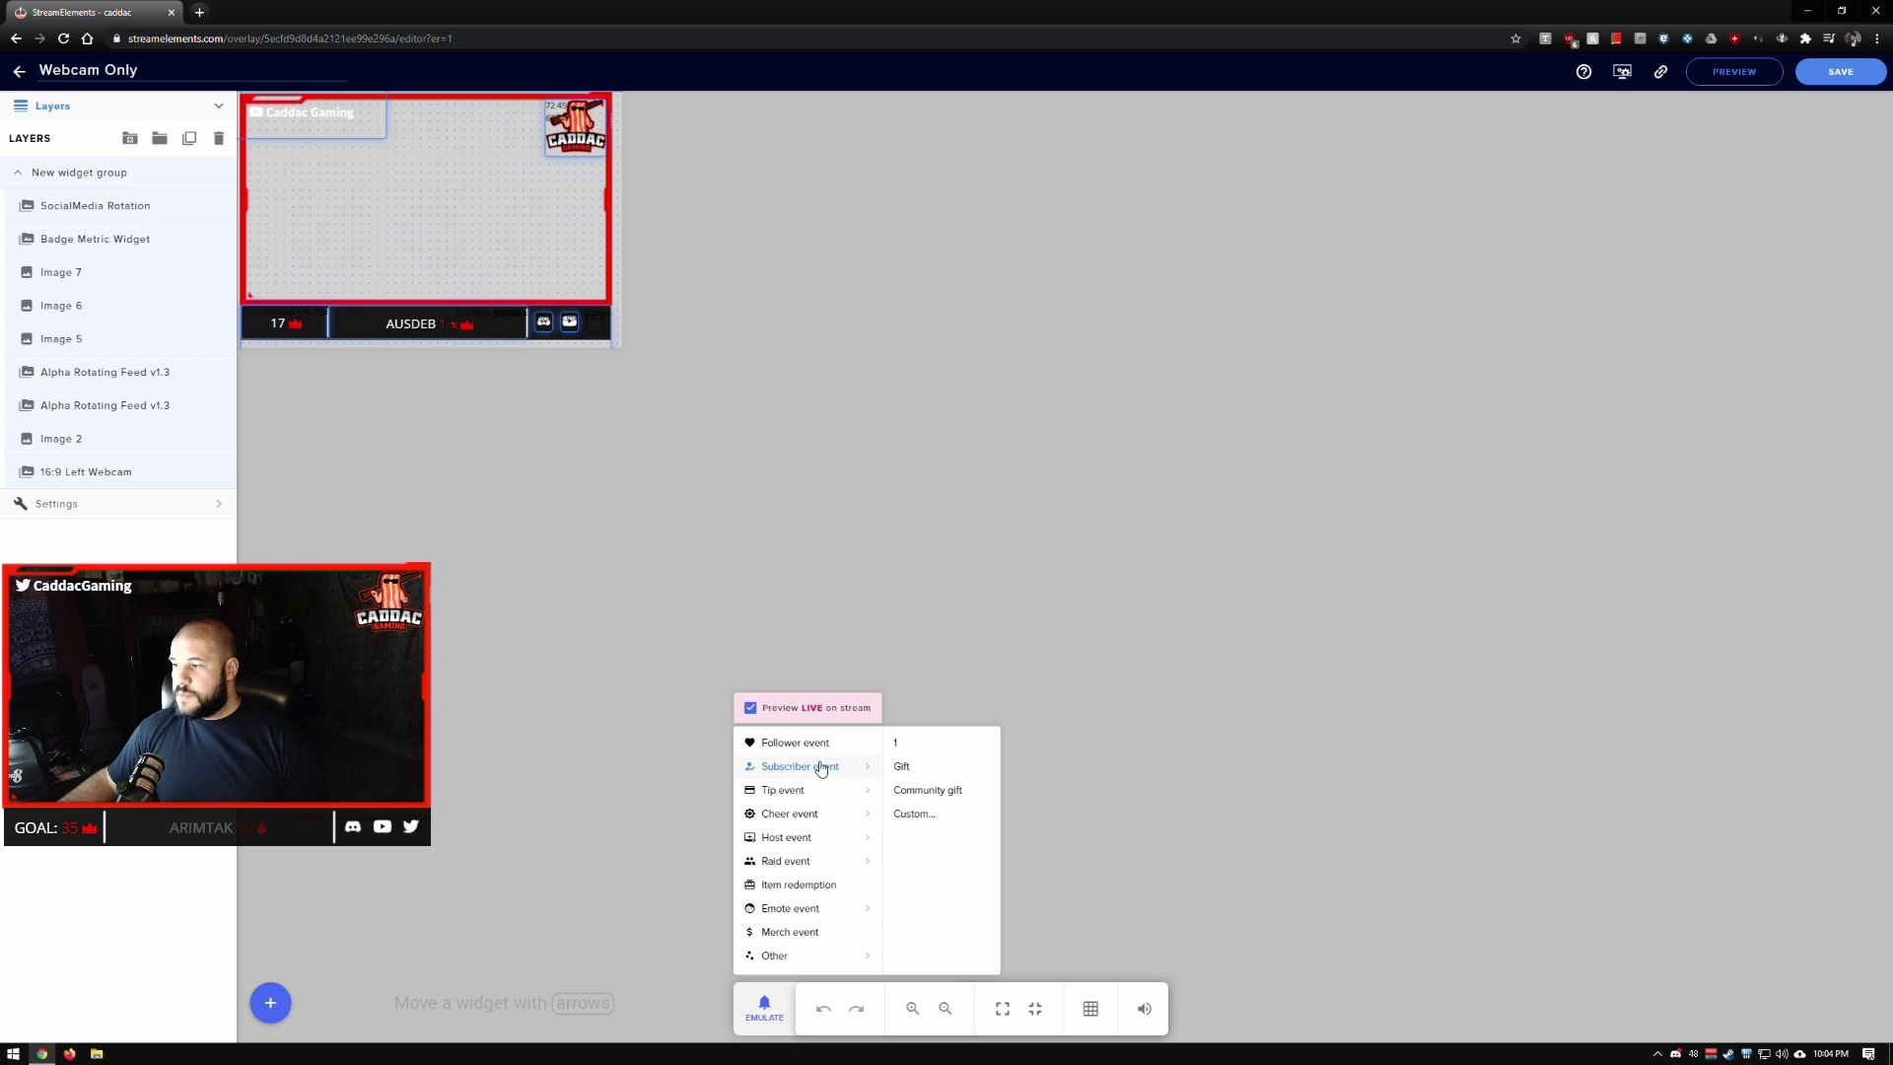
click(976, 741)
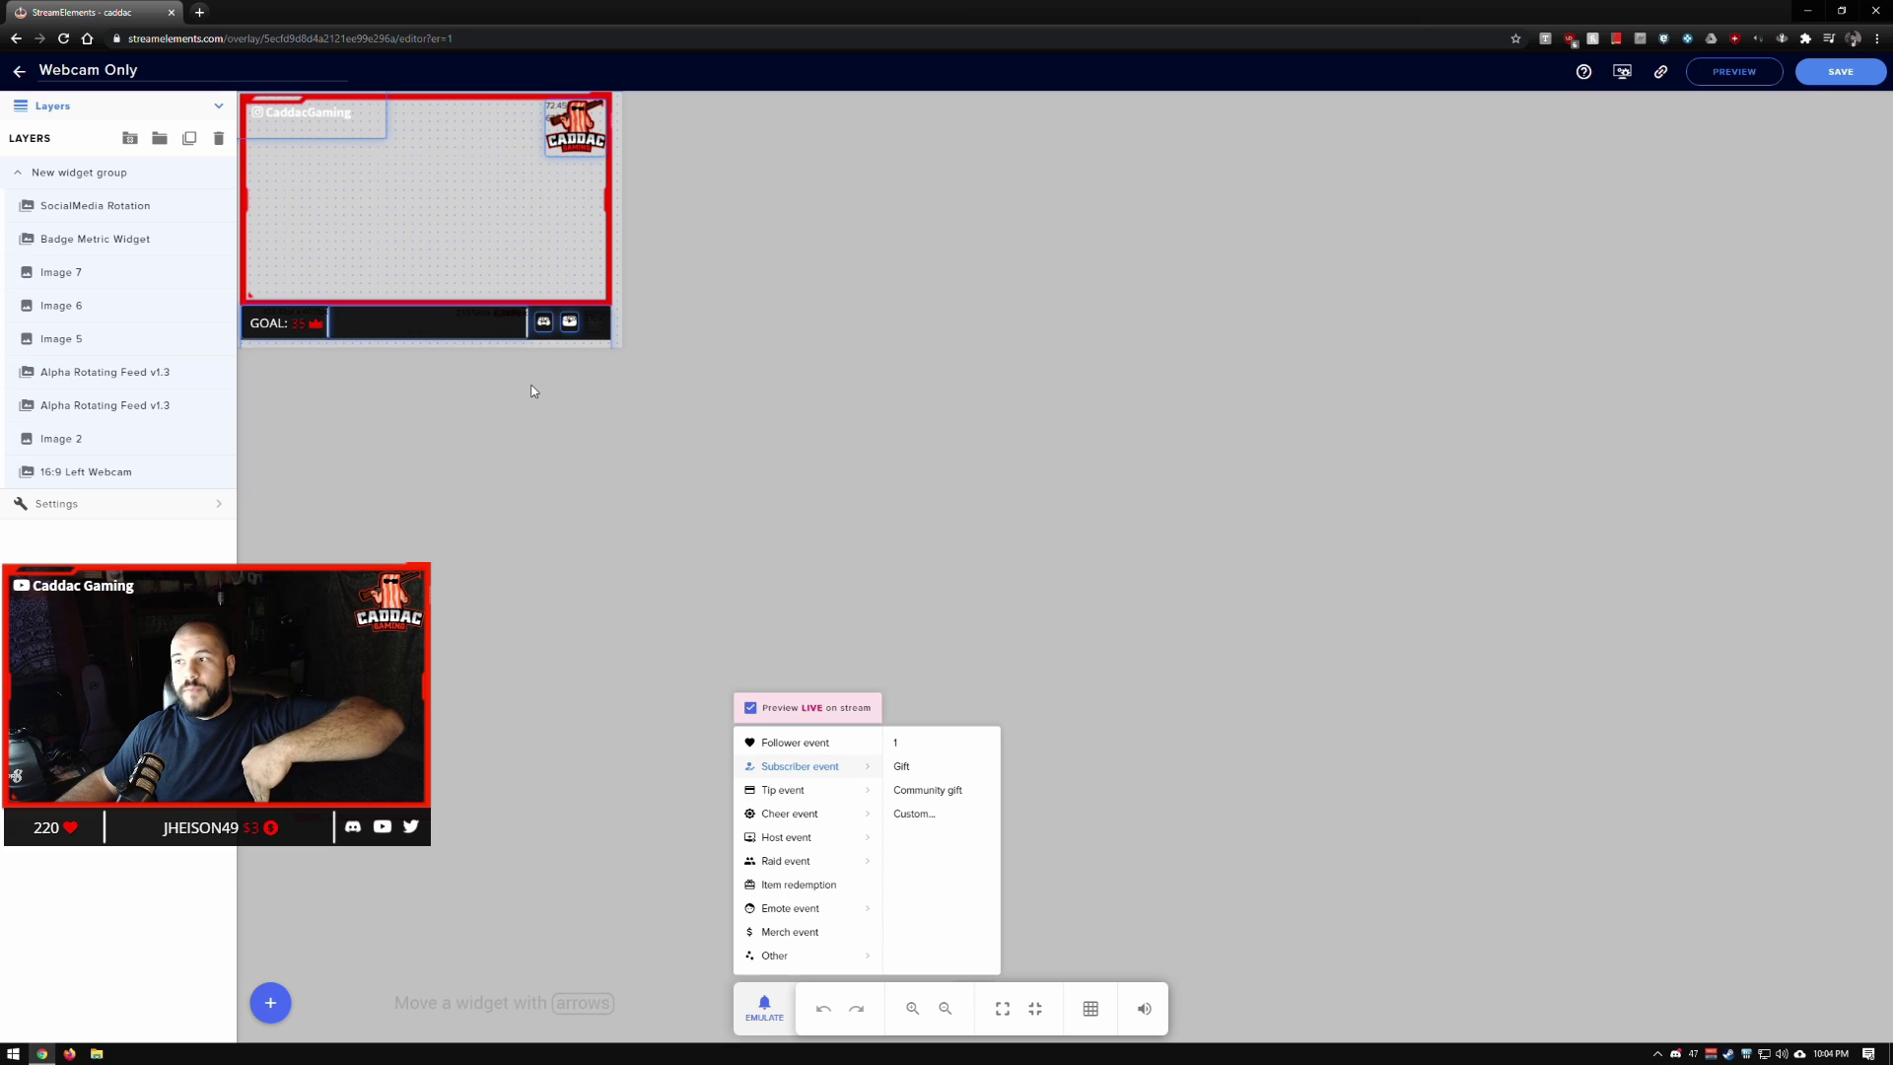
click(930, 747)
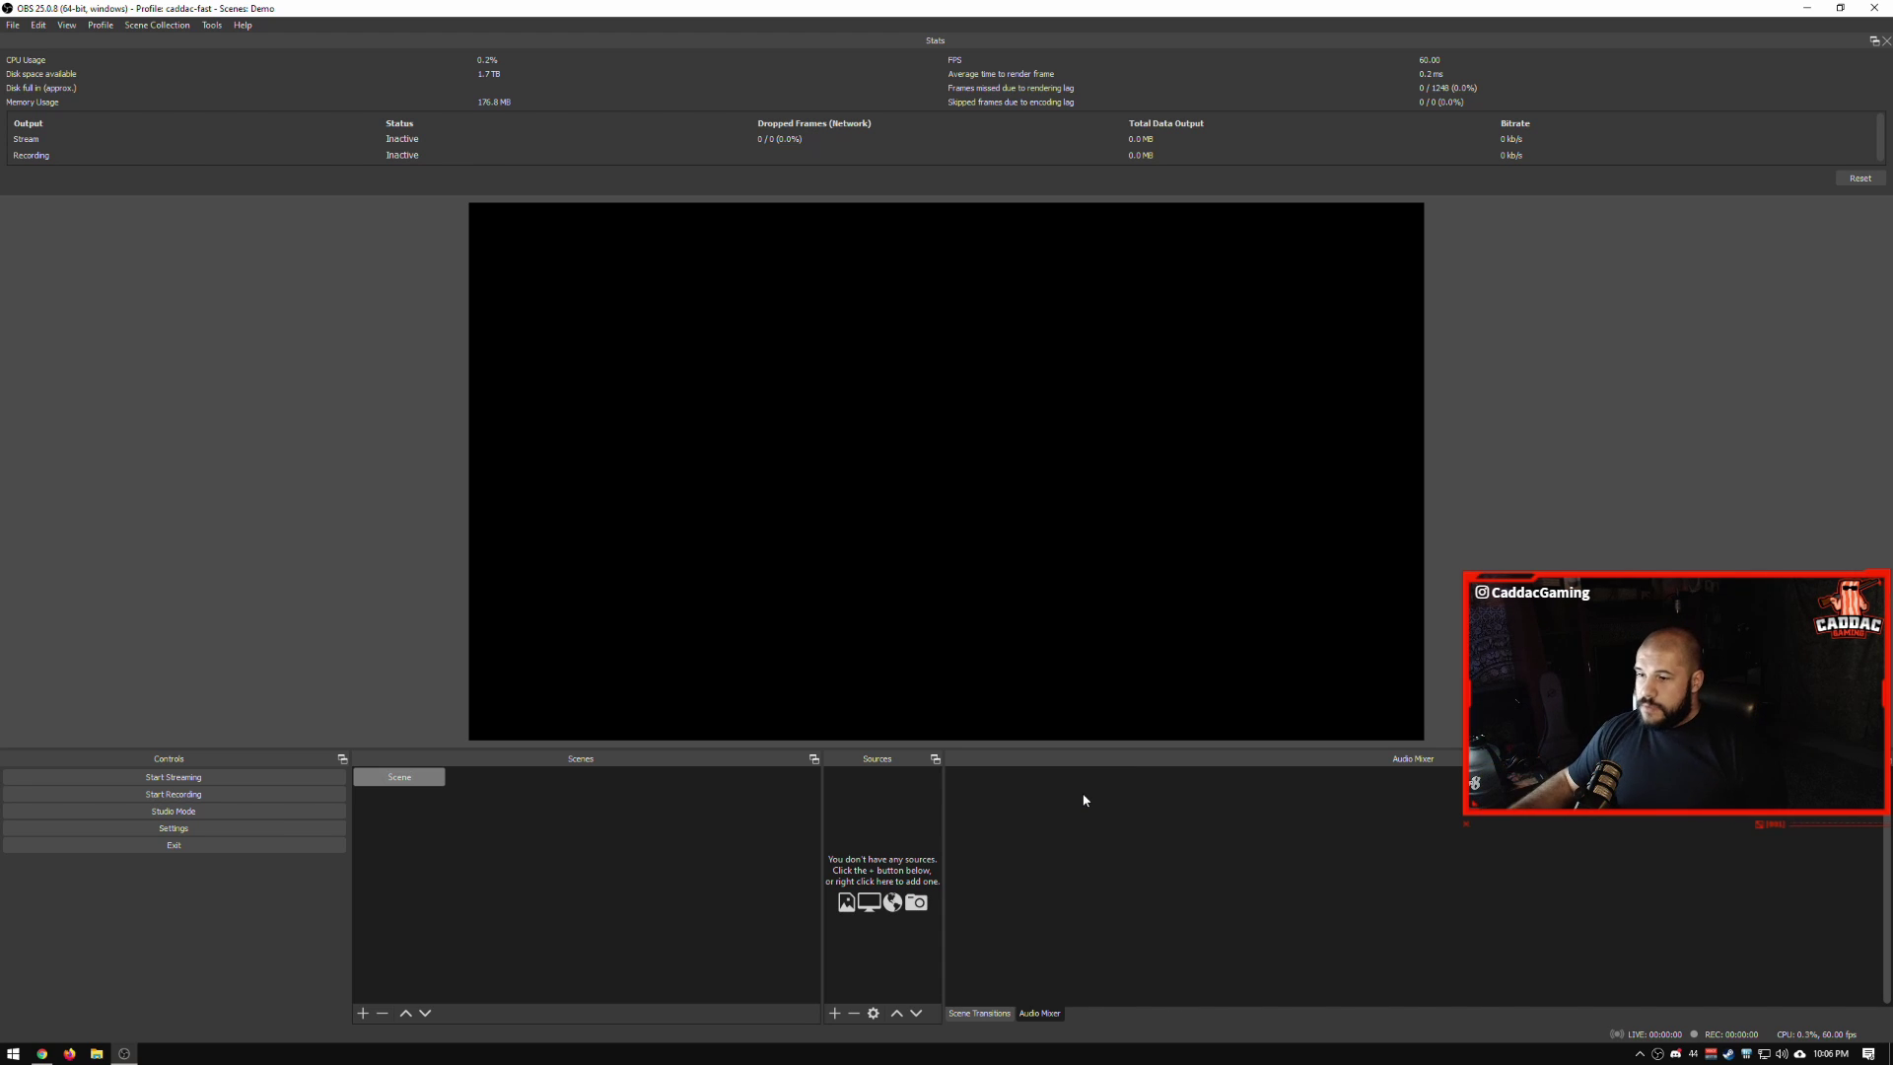
In OBS, create a new Browser source named Alerts in the empty scene.
right_click(880, 808)
mouse_move(908, 815)
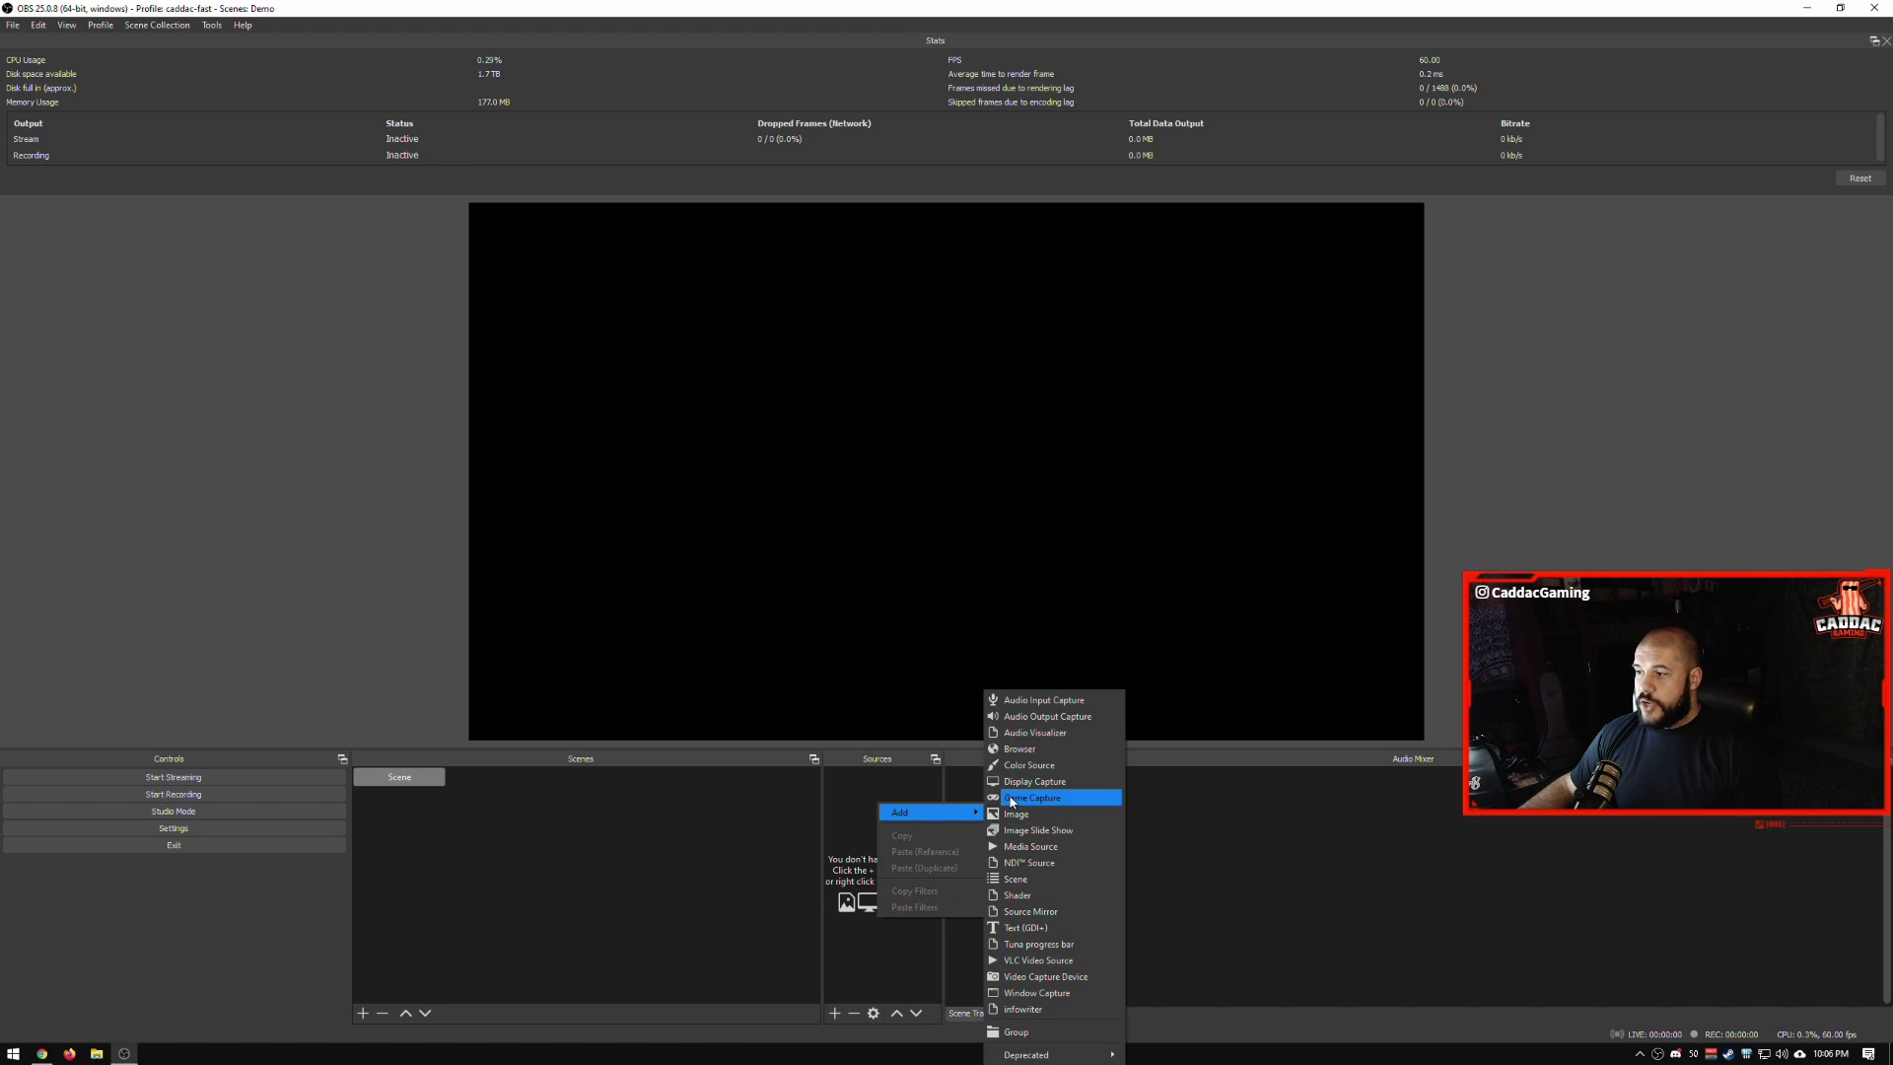
click(1021, 750)
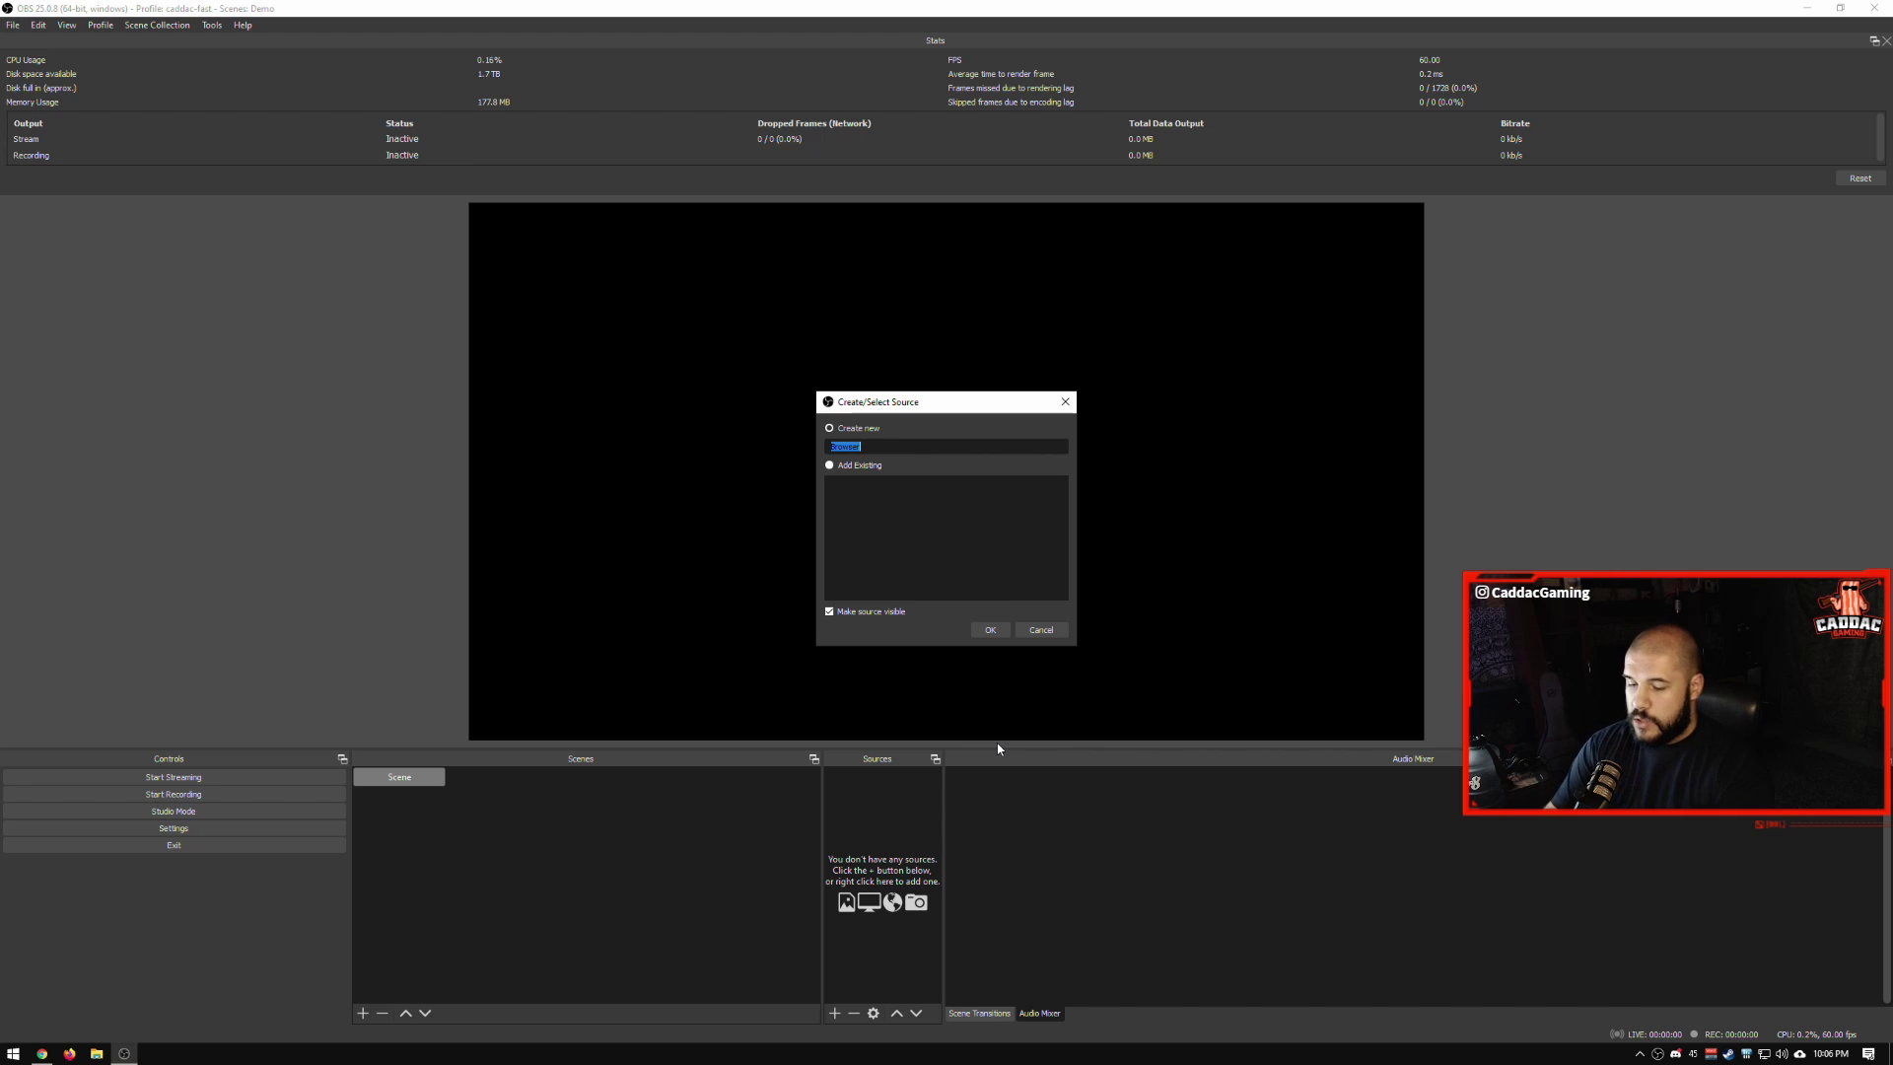
text(Alerts)
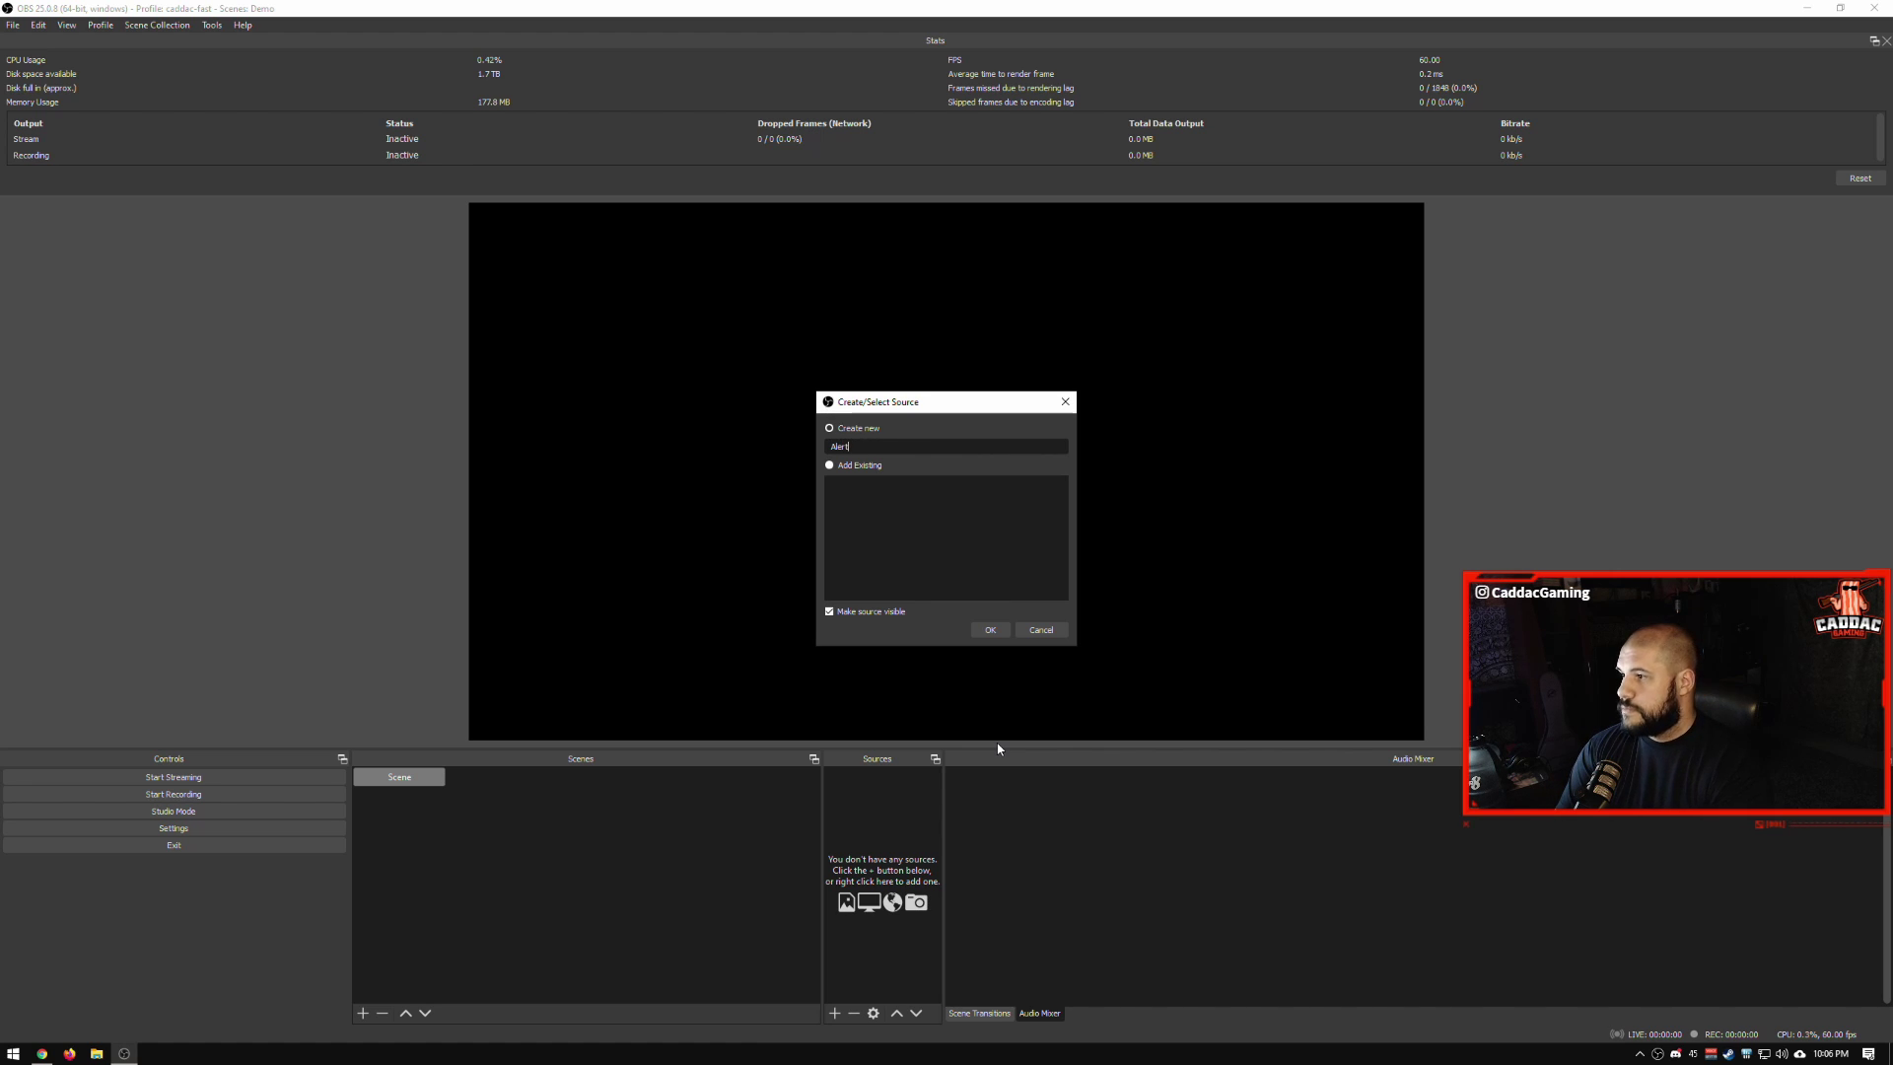
key(Return)
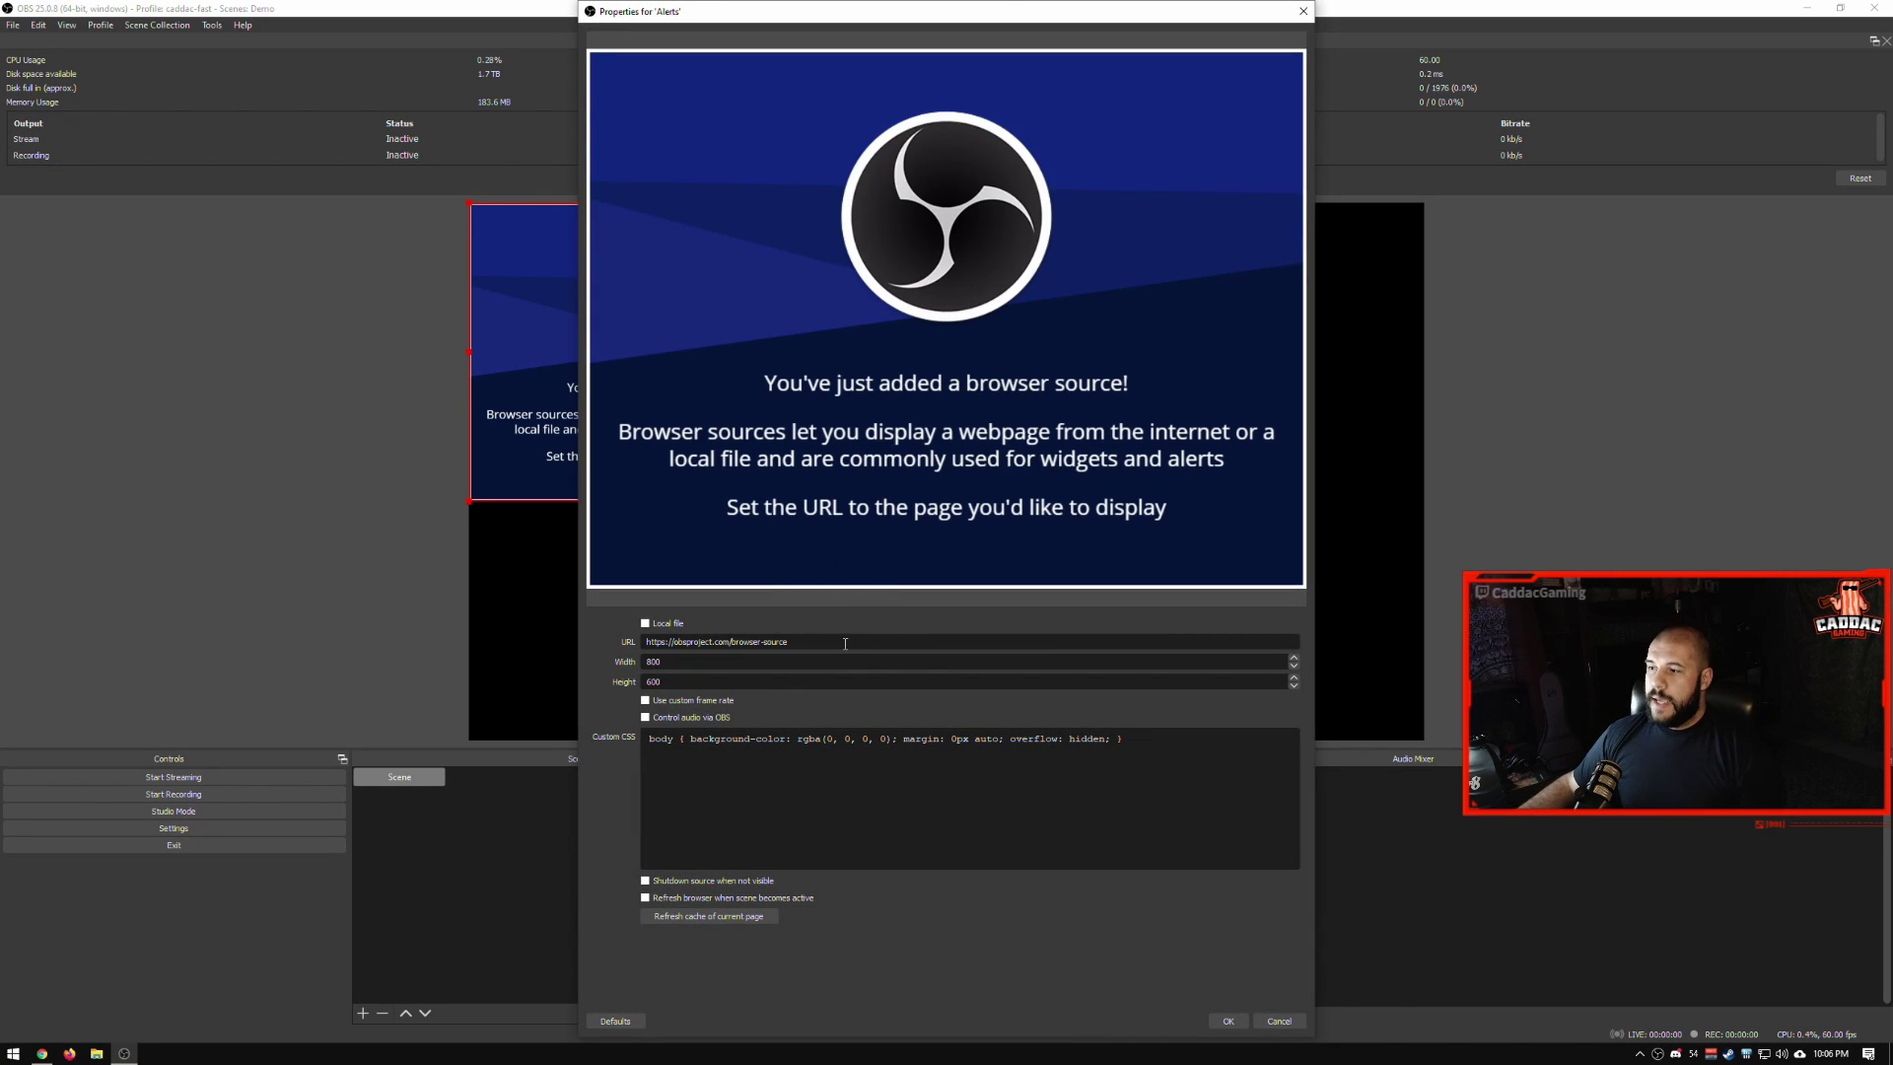
Switch to StreamElements in the browser and copy the overlay URL of GL2 Alerts - Sub/Follows/Hosts.
click(42, 1053)
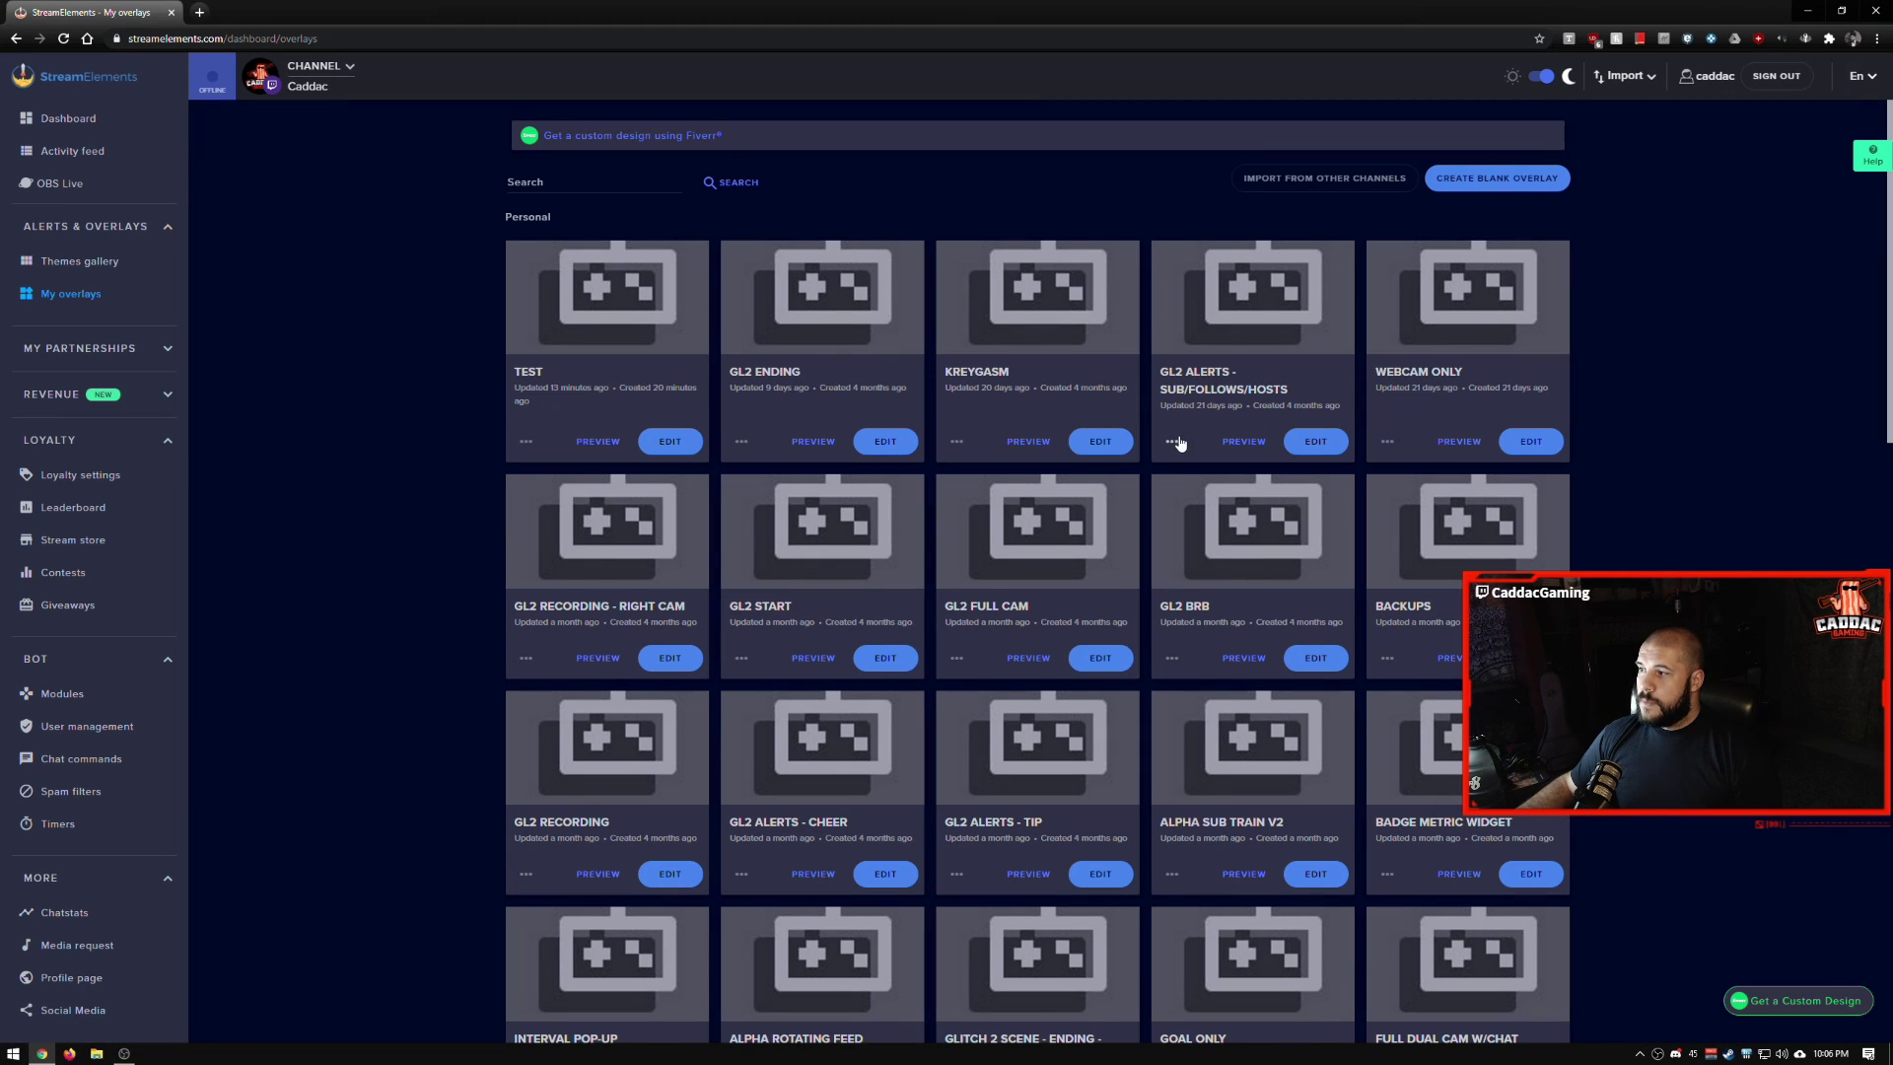
click(1317, 441)
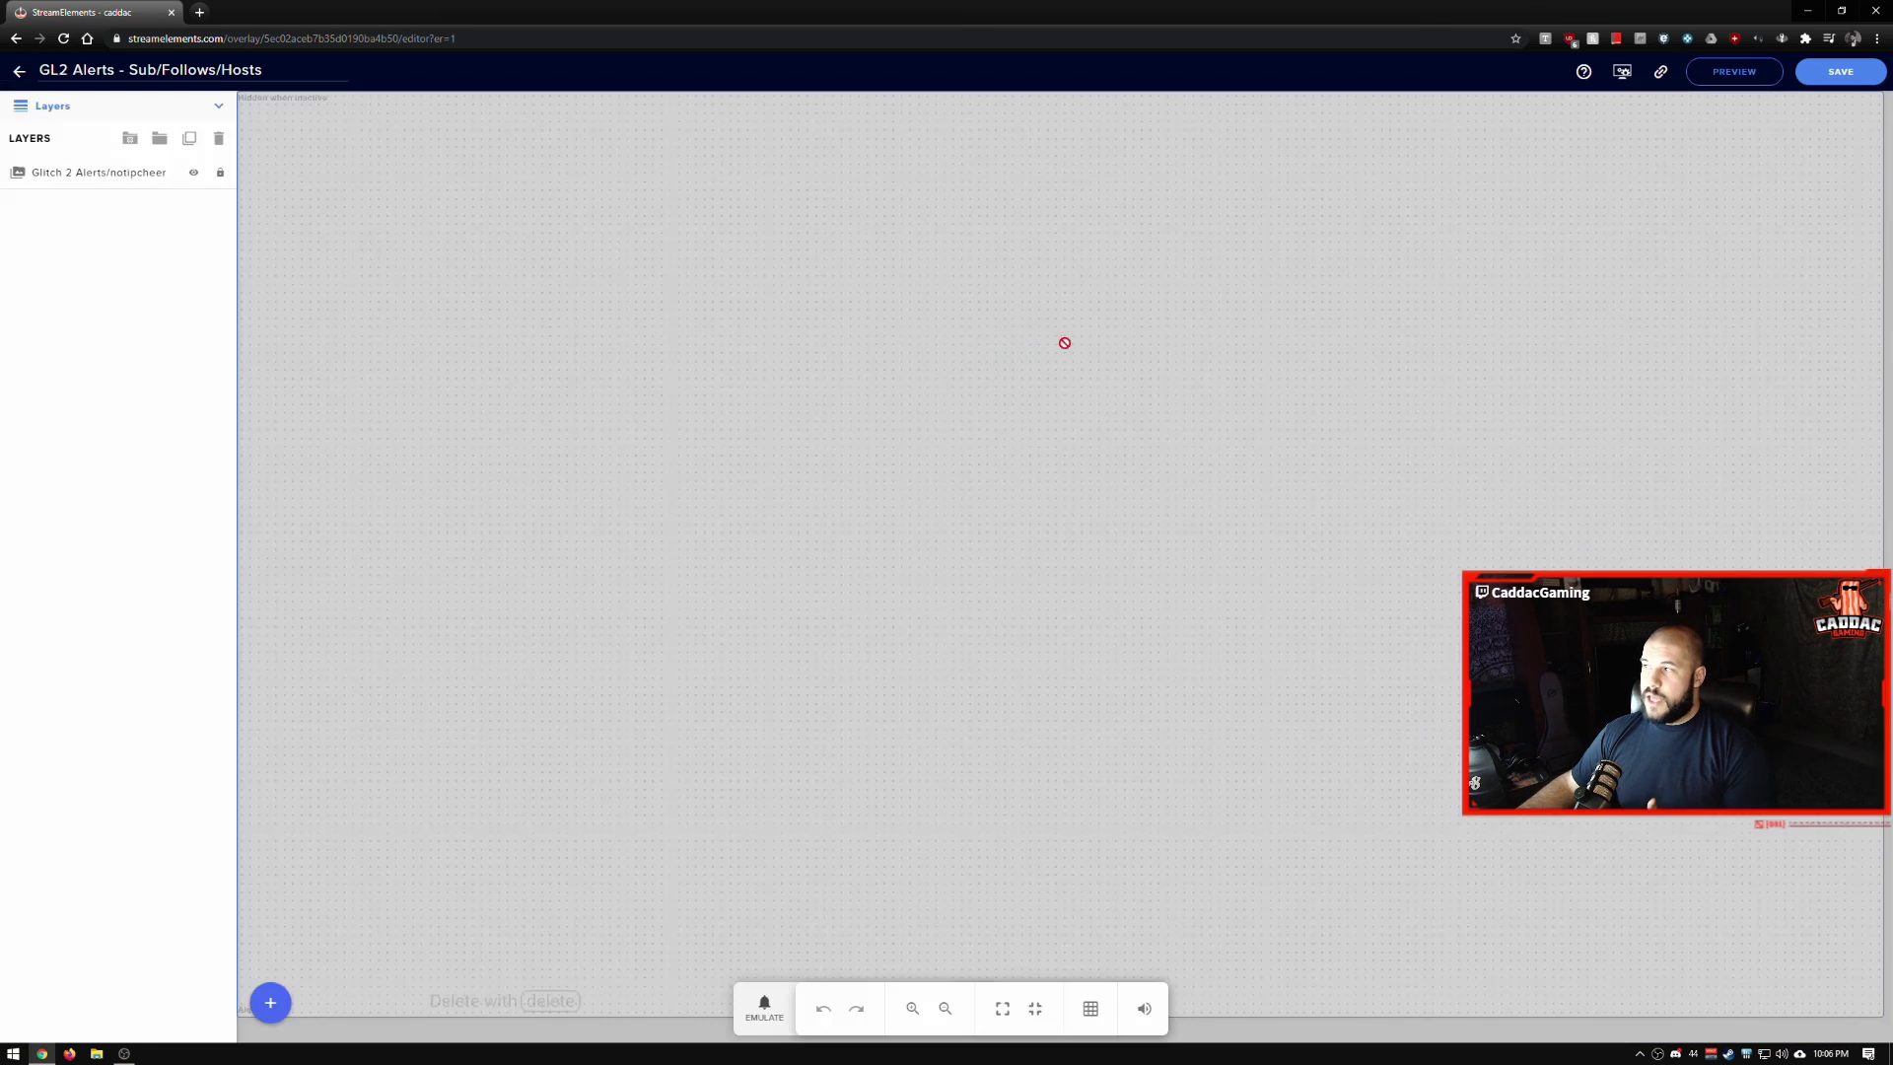
click(1661, 75)
click(17, 40)
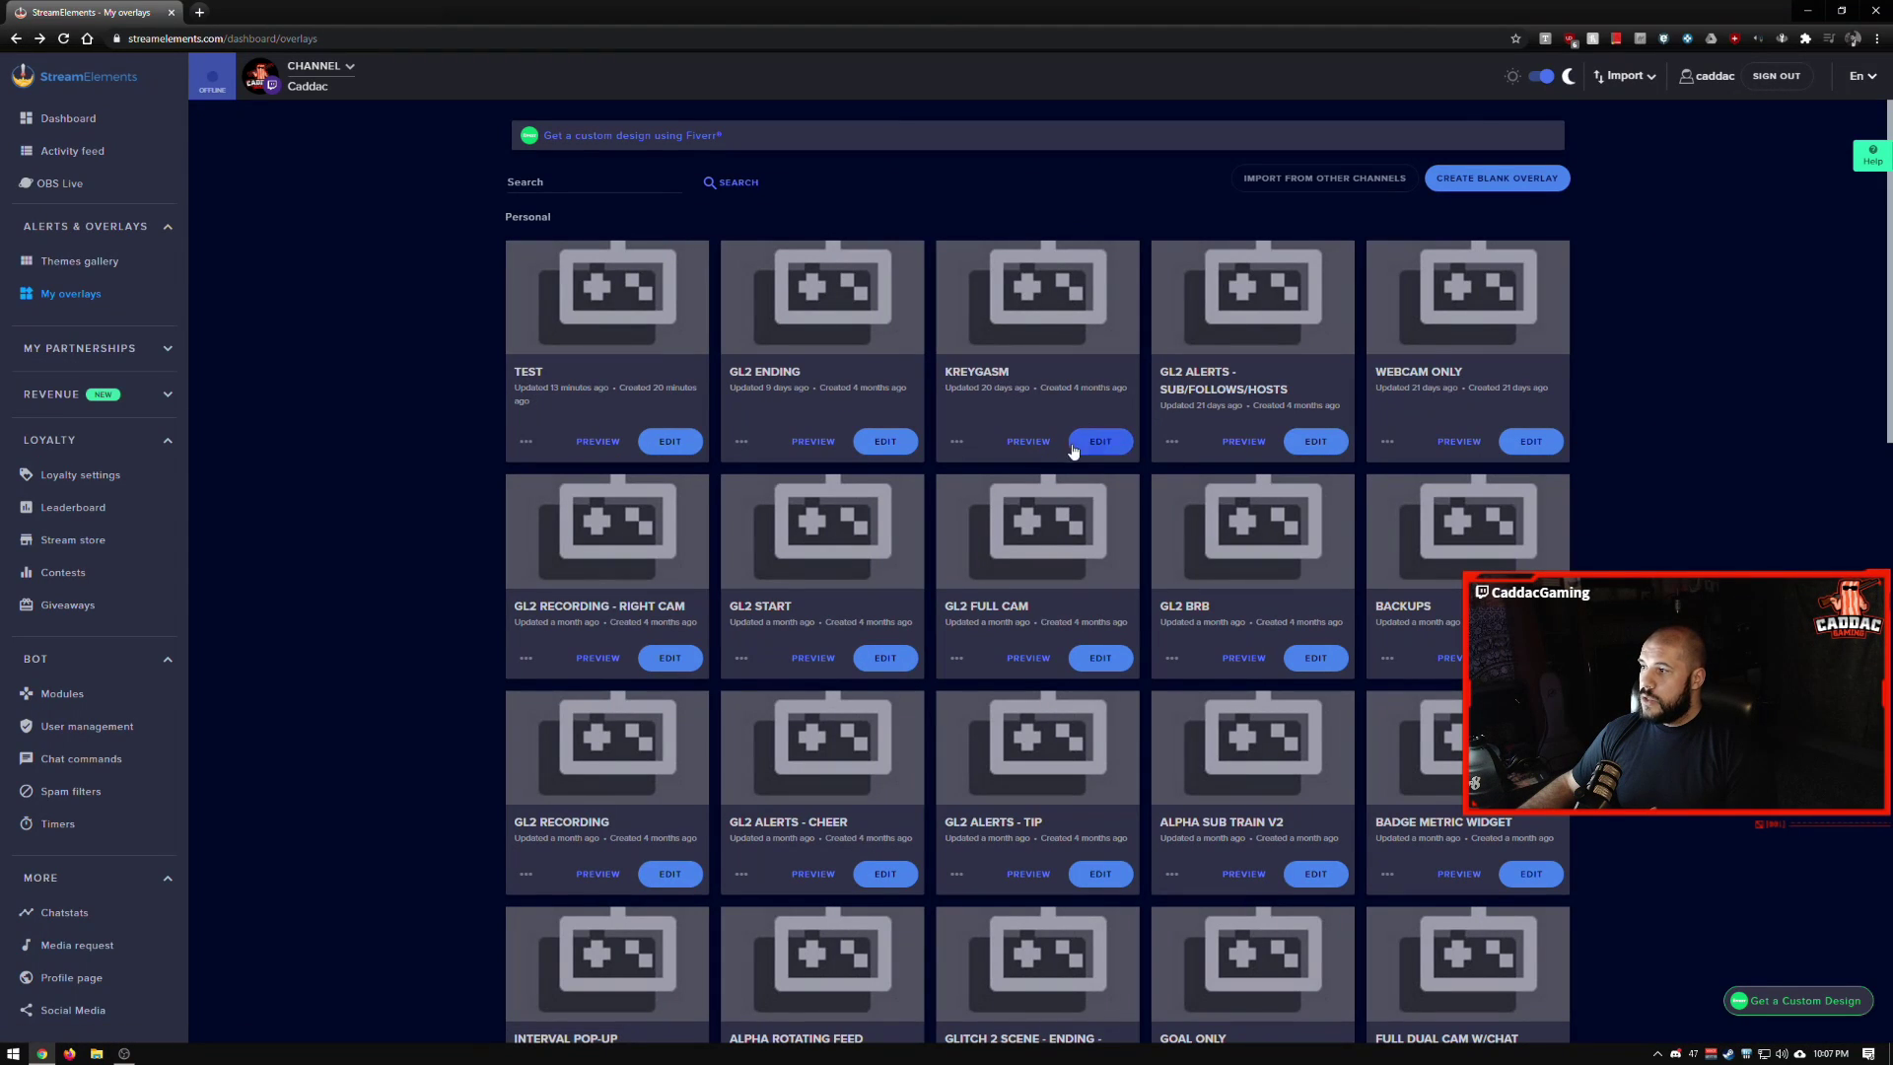
click(1172, 443)
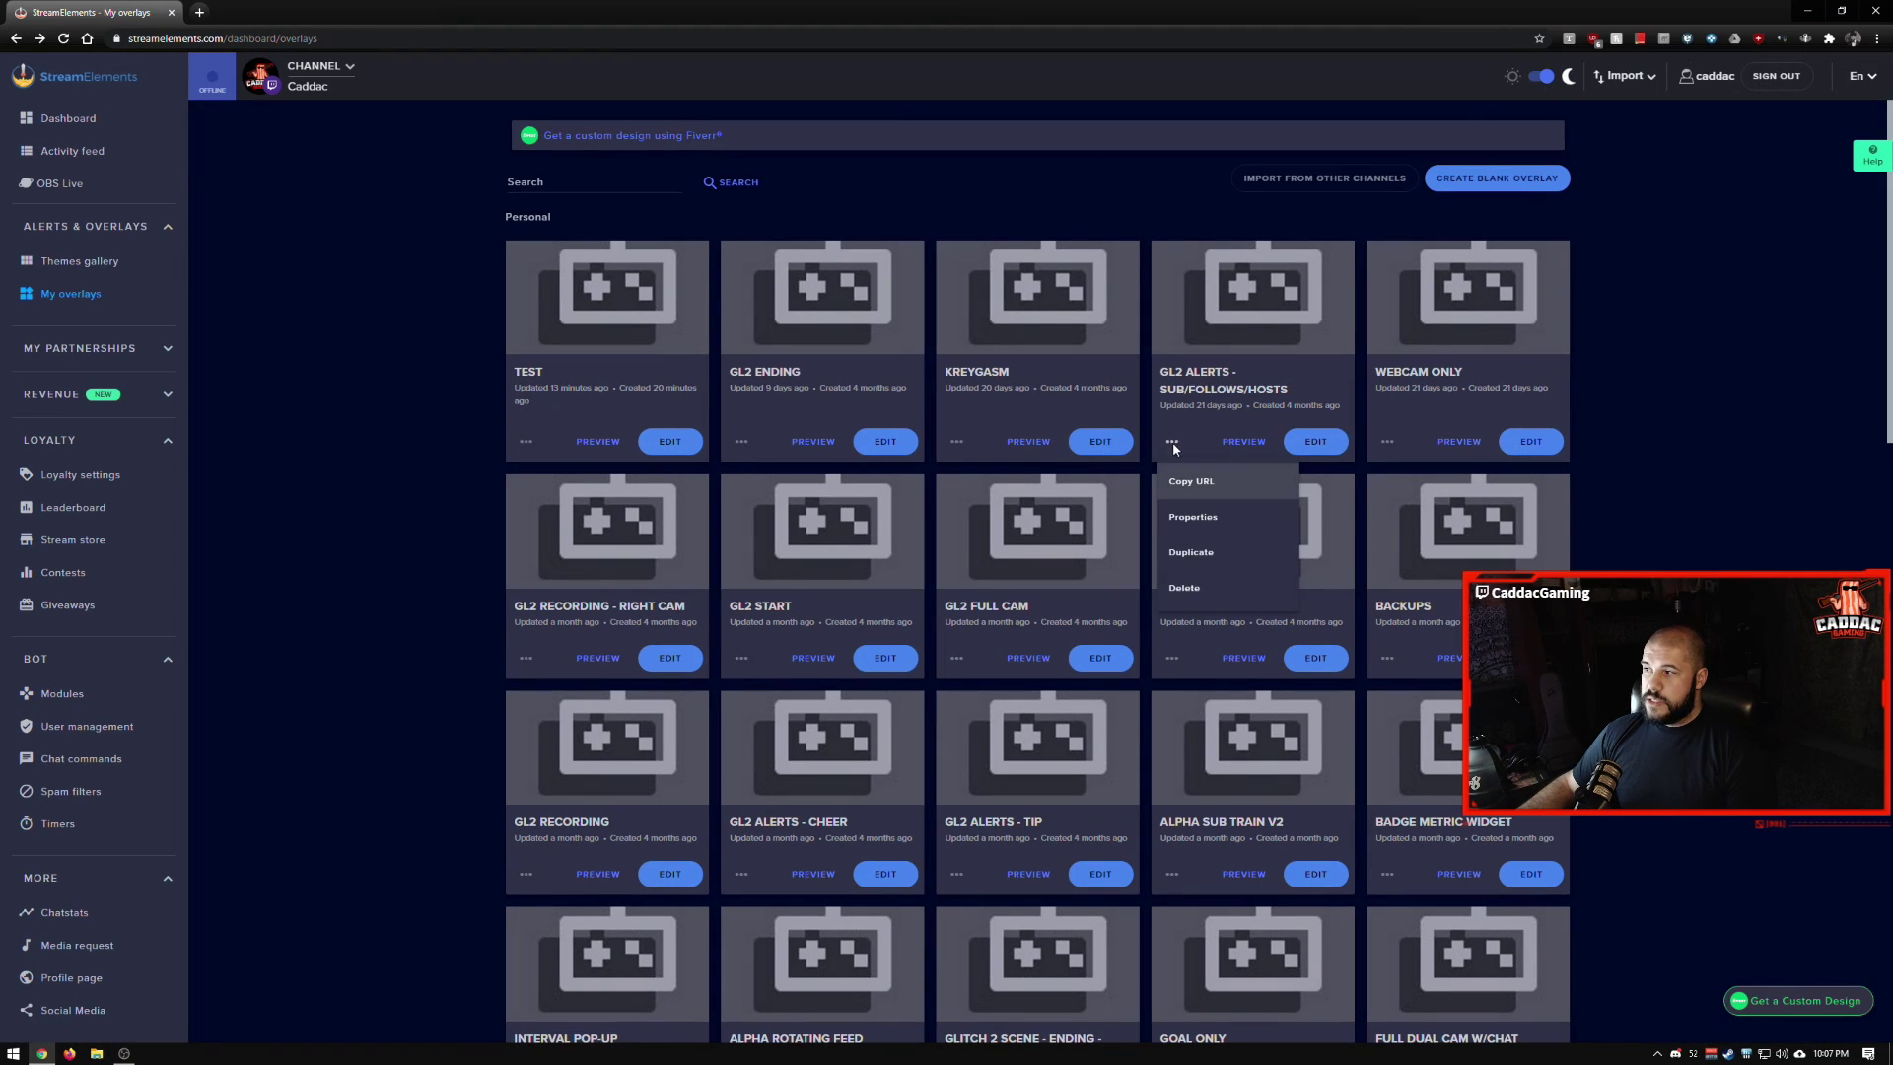
In OBS, paste the copied private overlay URL into the Alerts source and set its width to 1920 and height to 1080.
click(124, 1053)
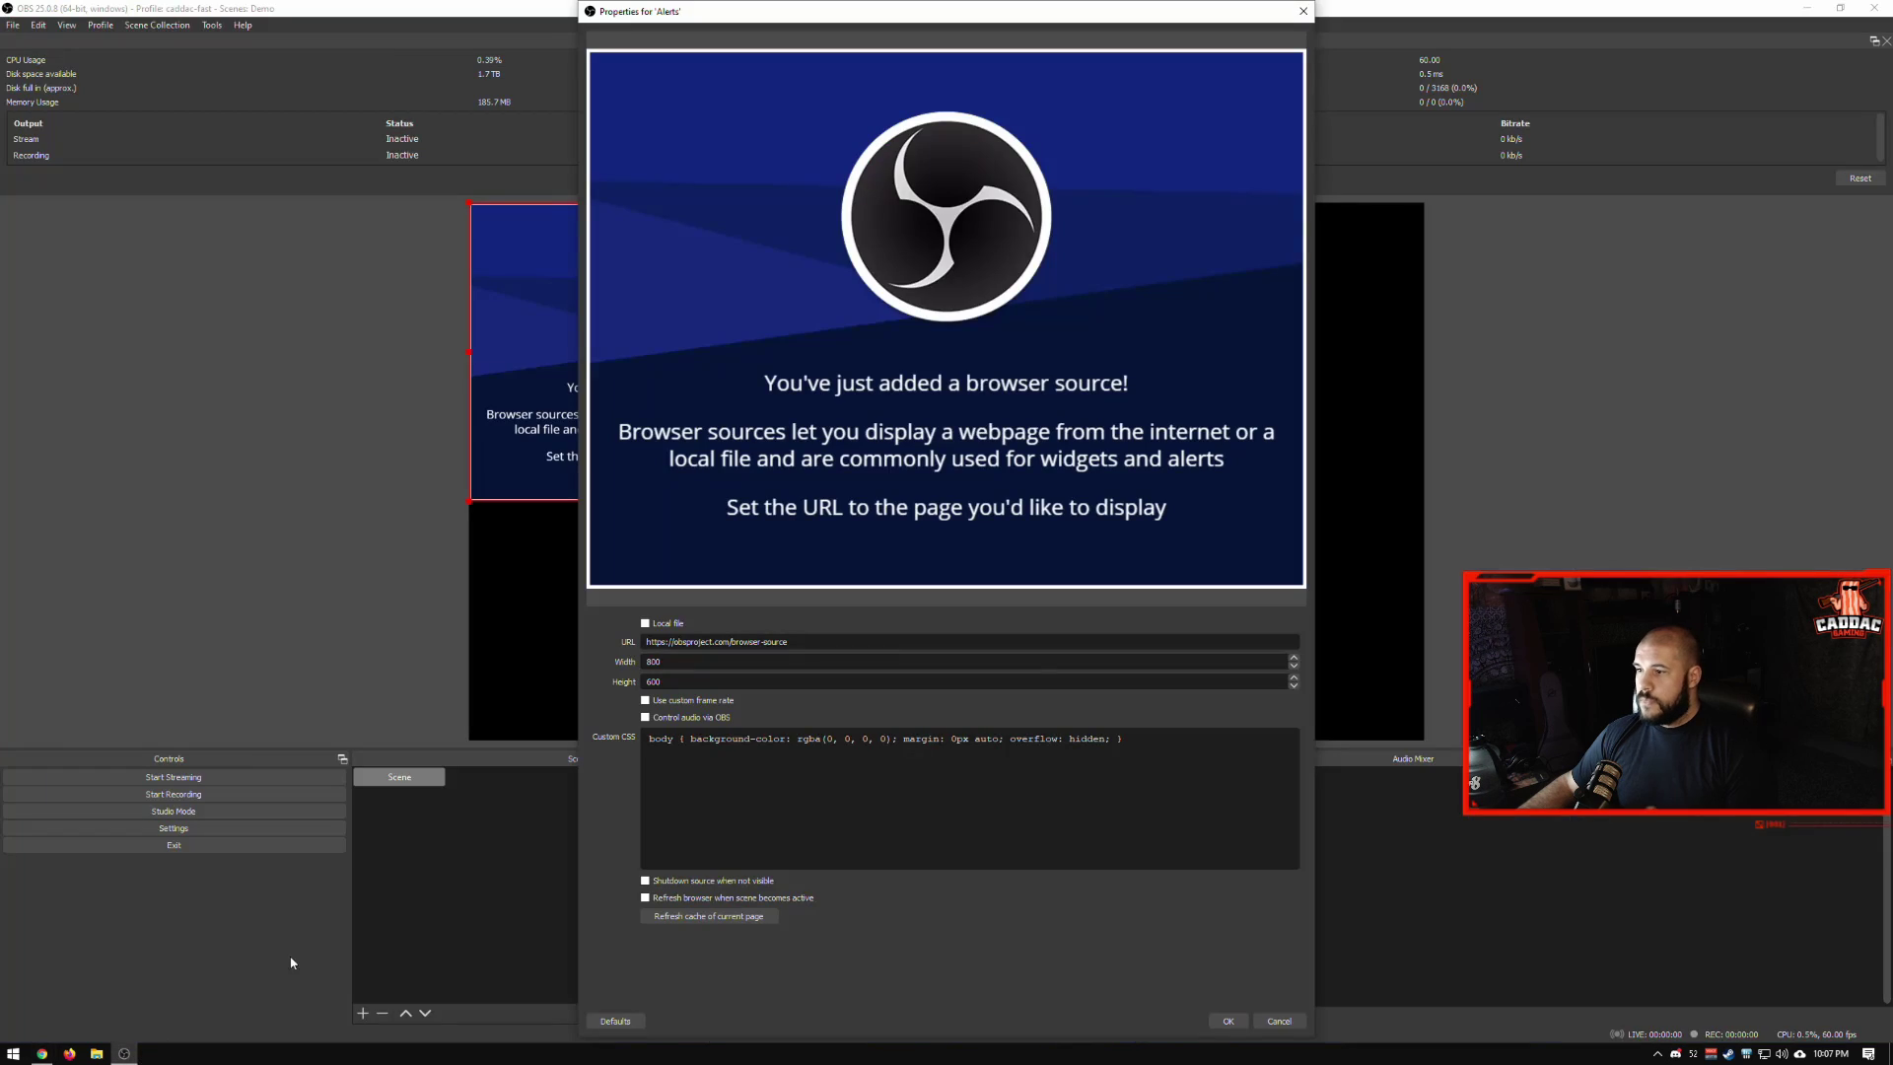
drag(826, 640, 555, 644)
key(ctrl+v)
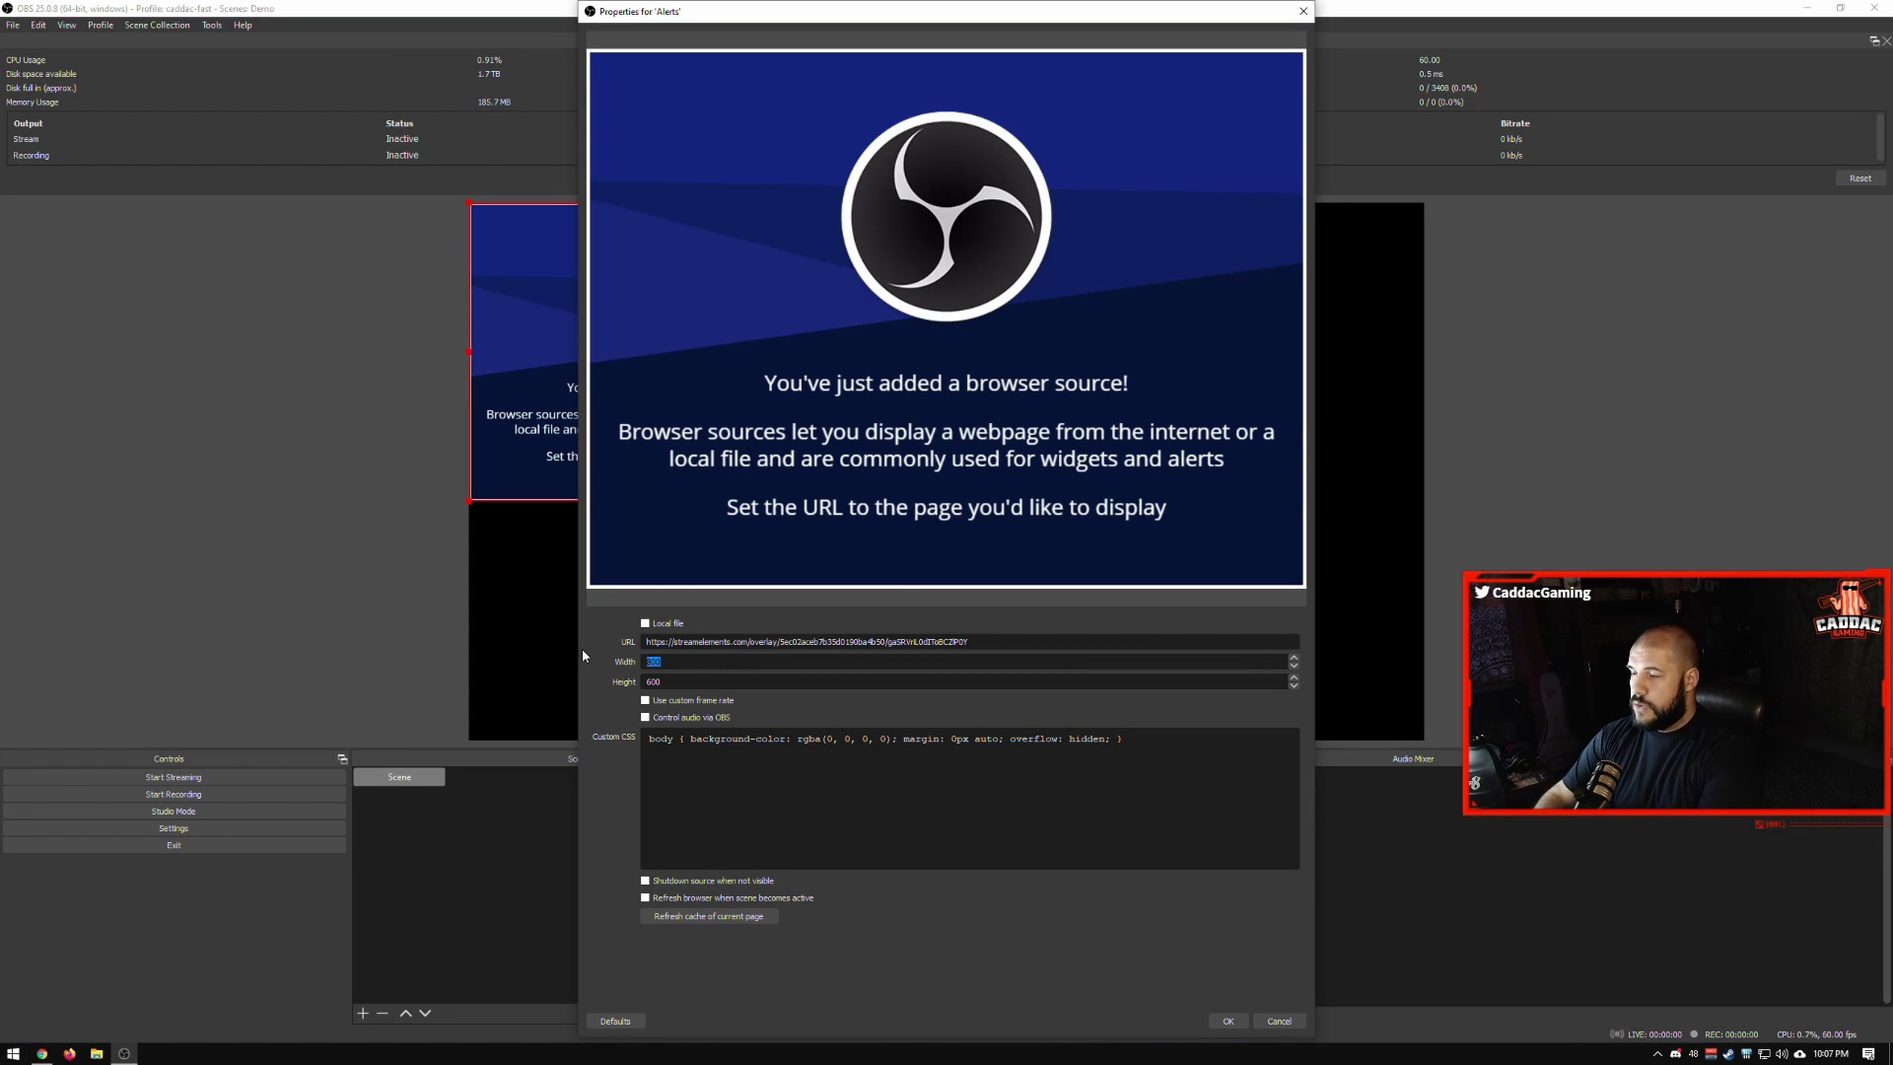
text(1920)
key(Tab)
text(1080)
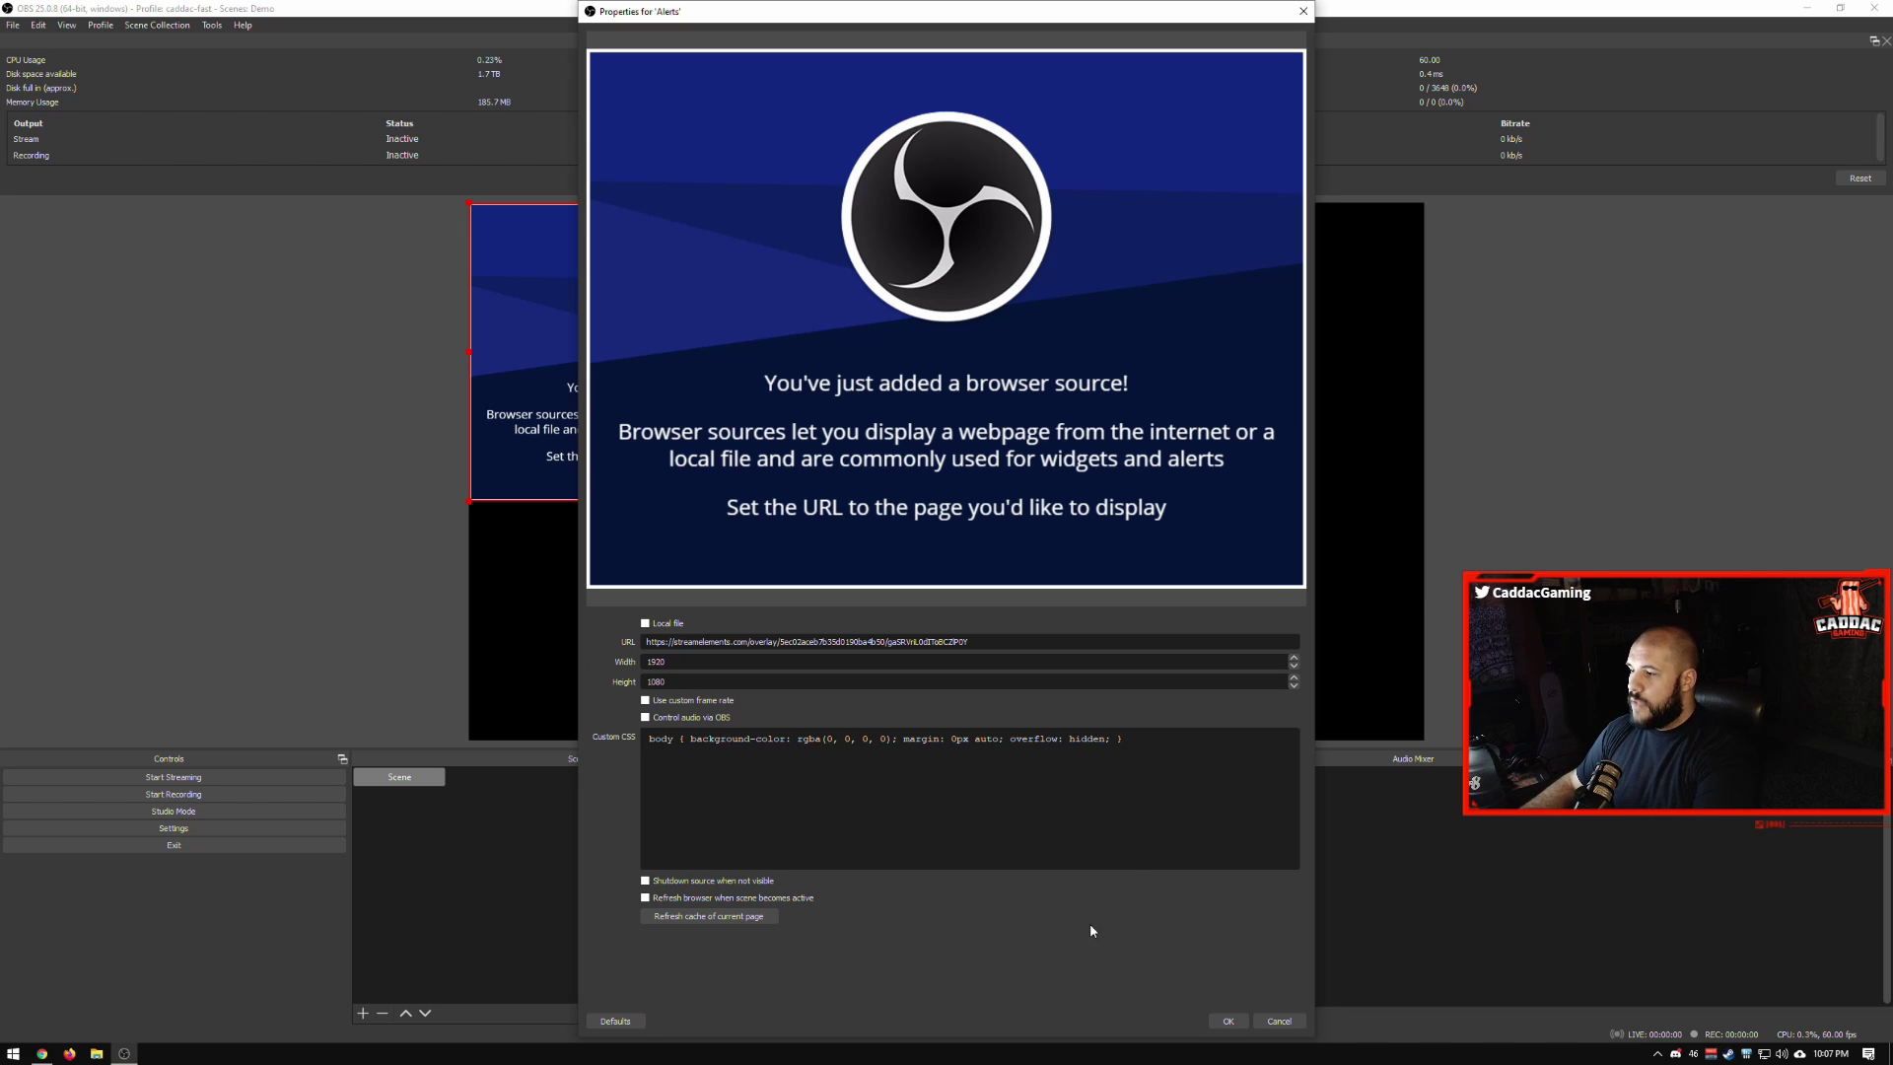
Clear the Alerts source's custom CSS, enable Shutdown source when not visible, and accept the properties.
triple_click(1015, 727)
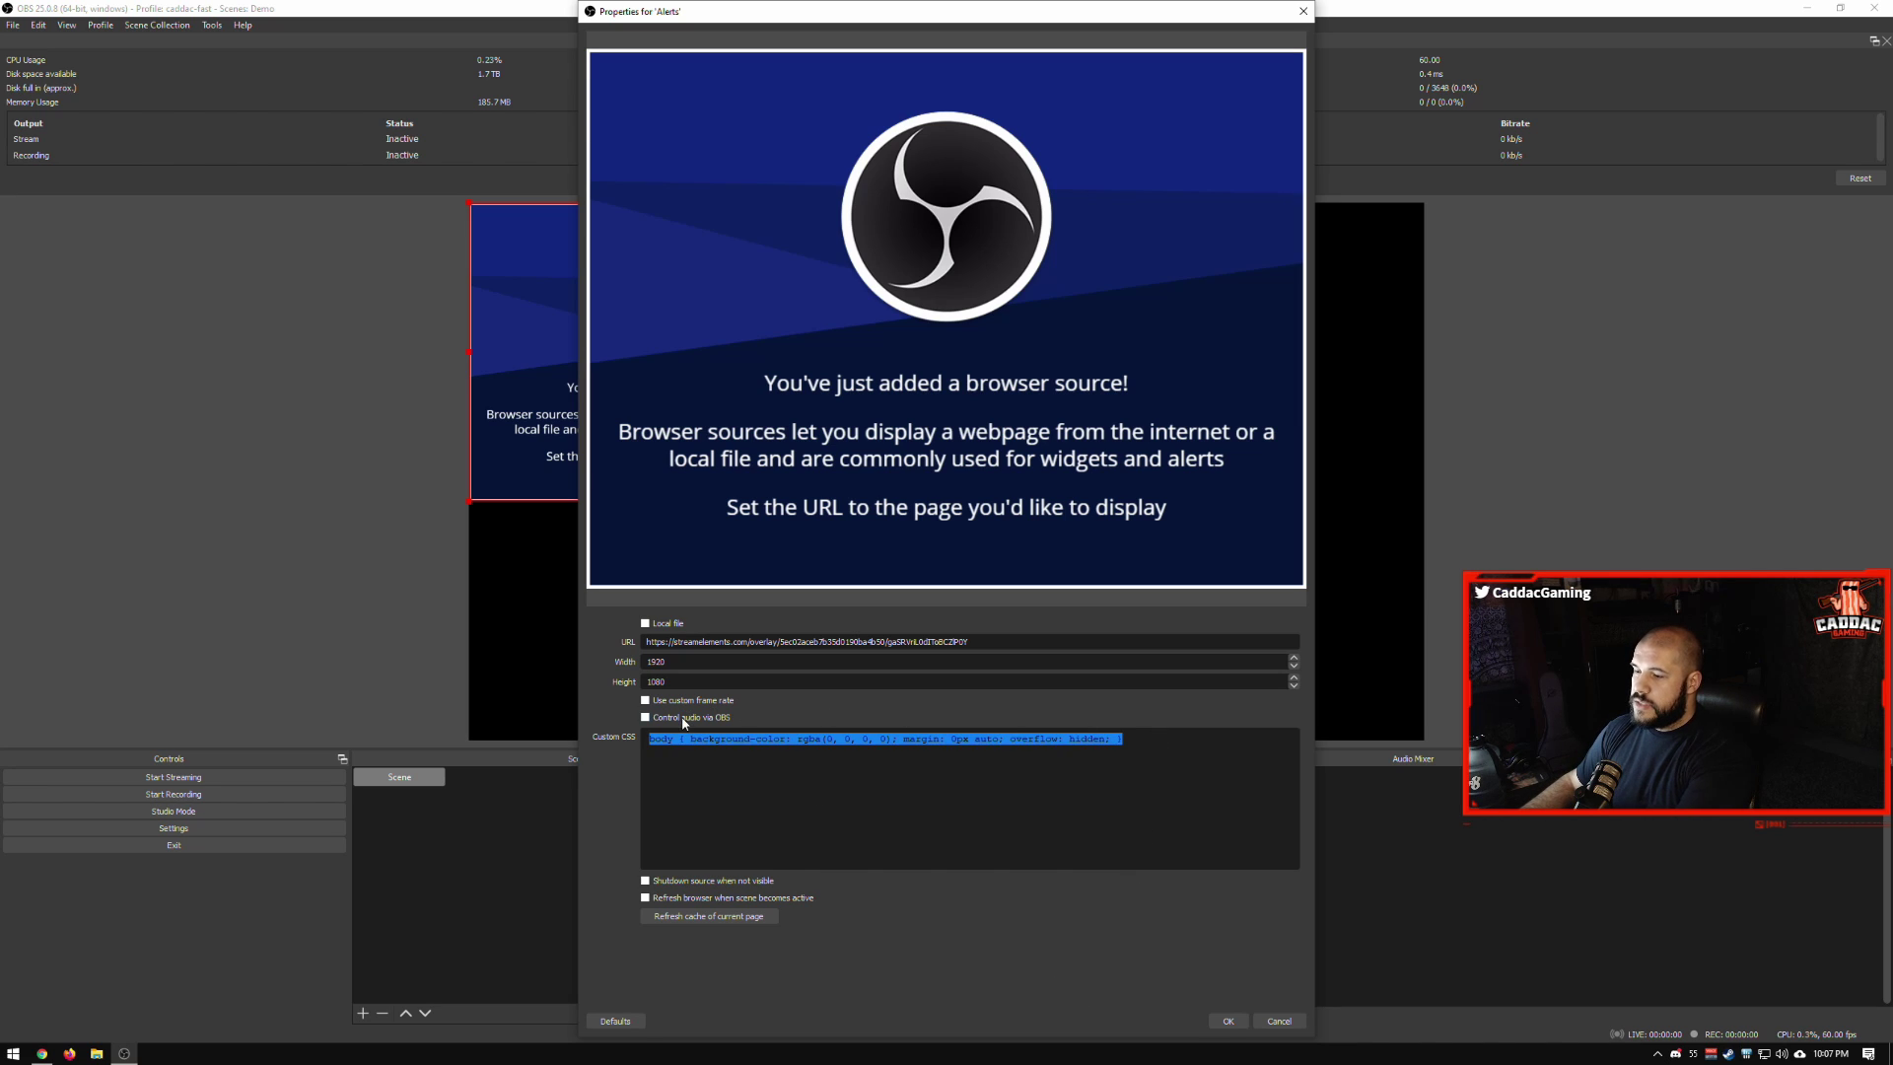
key(BackSpace)
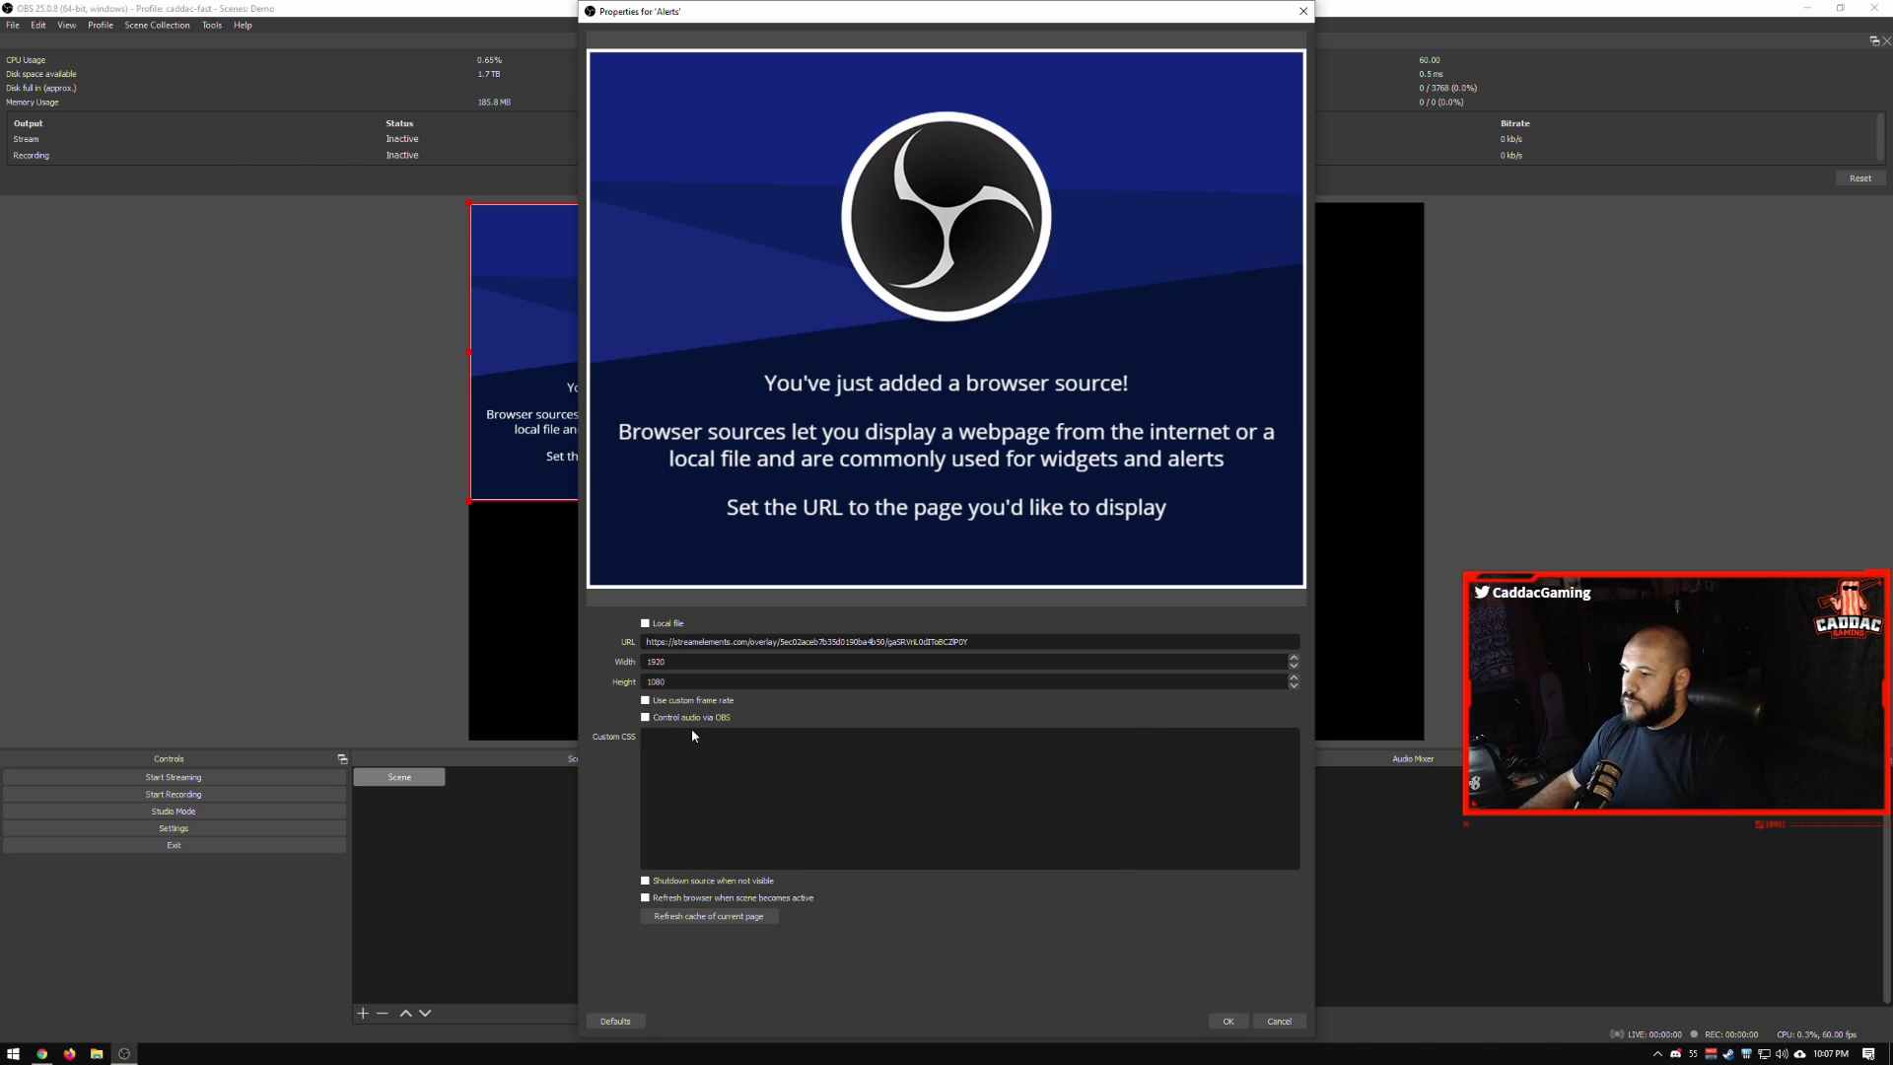
click(699, 883)
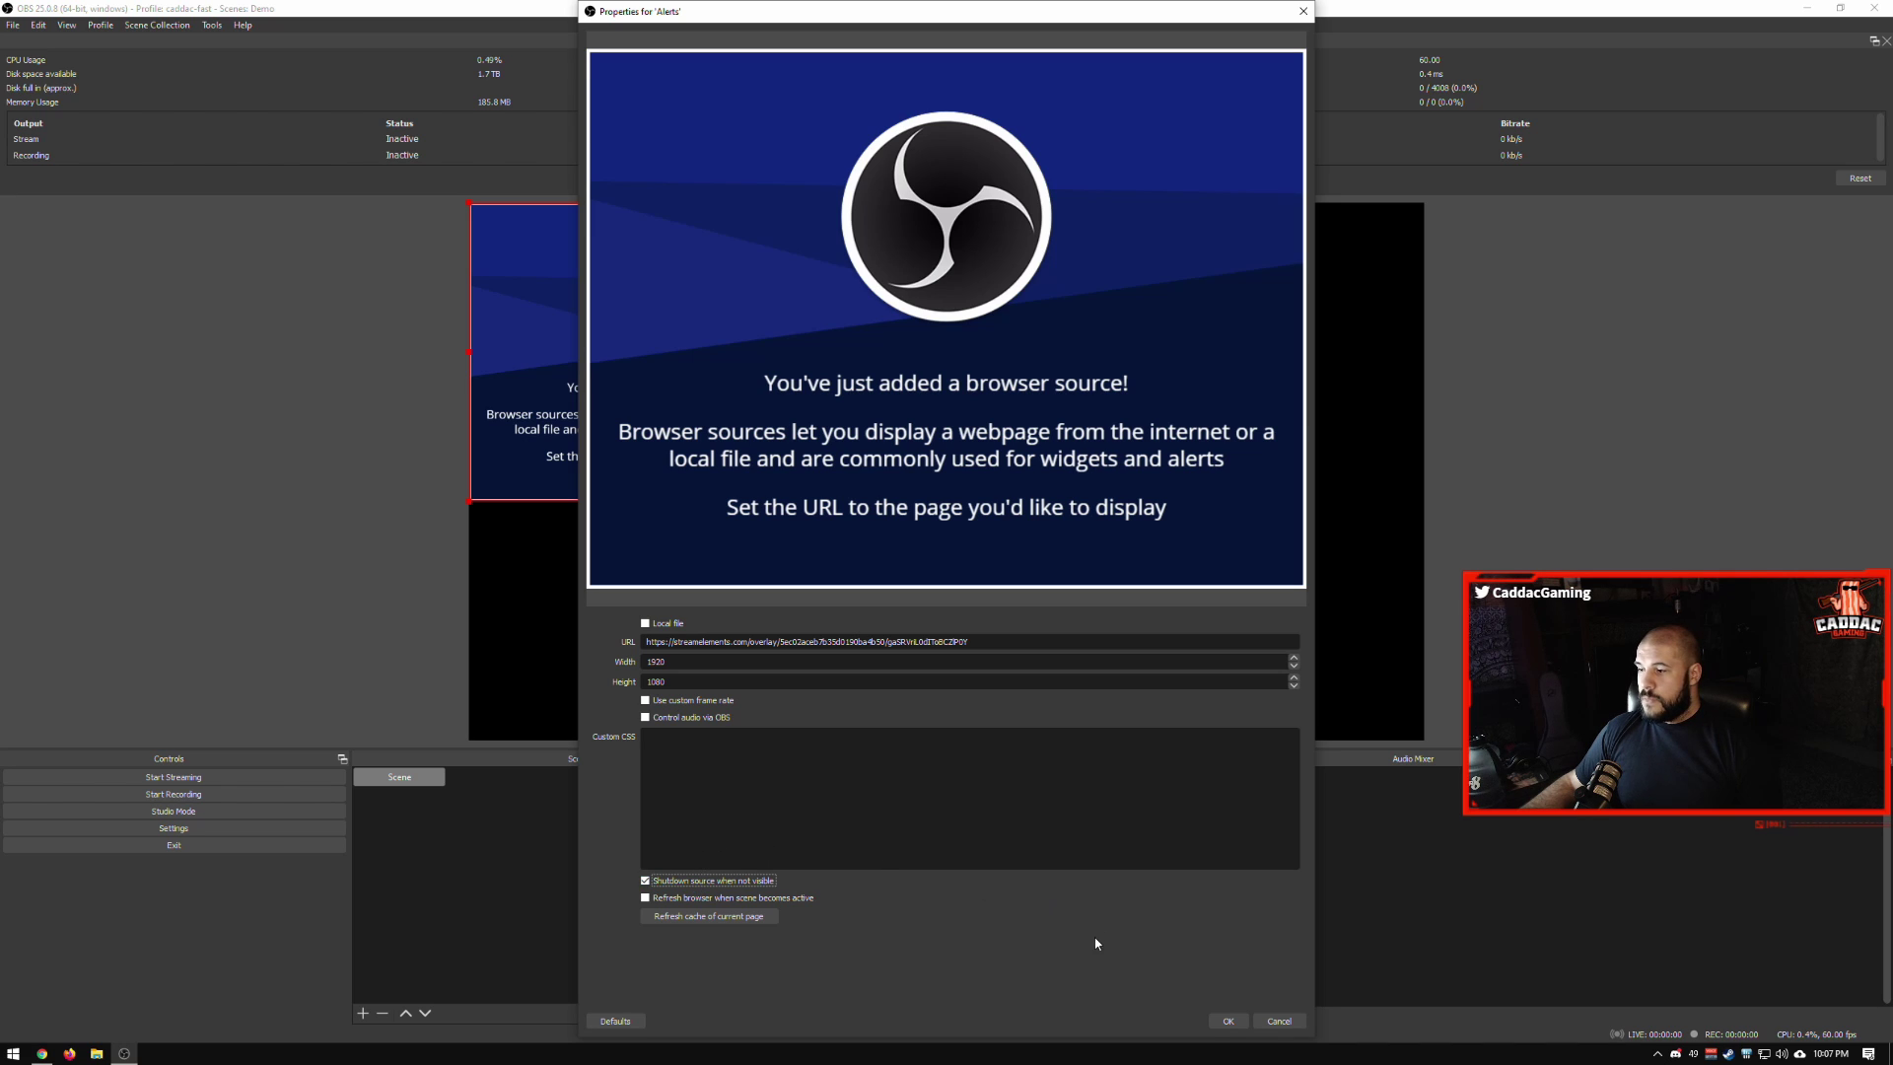
click(1228, 1021)
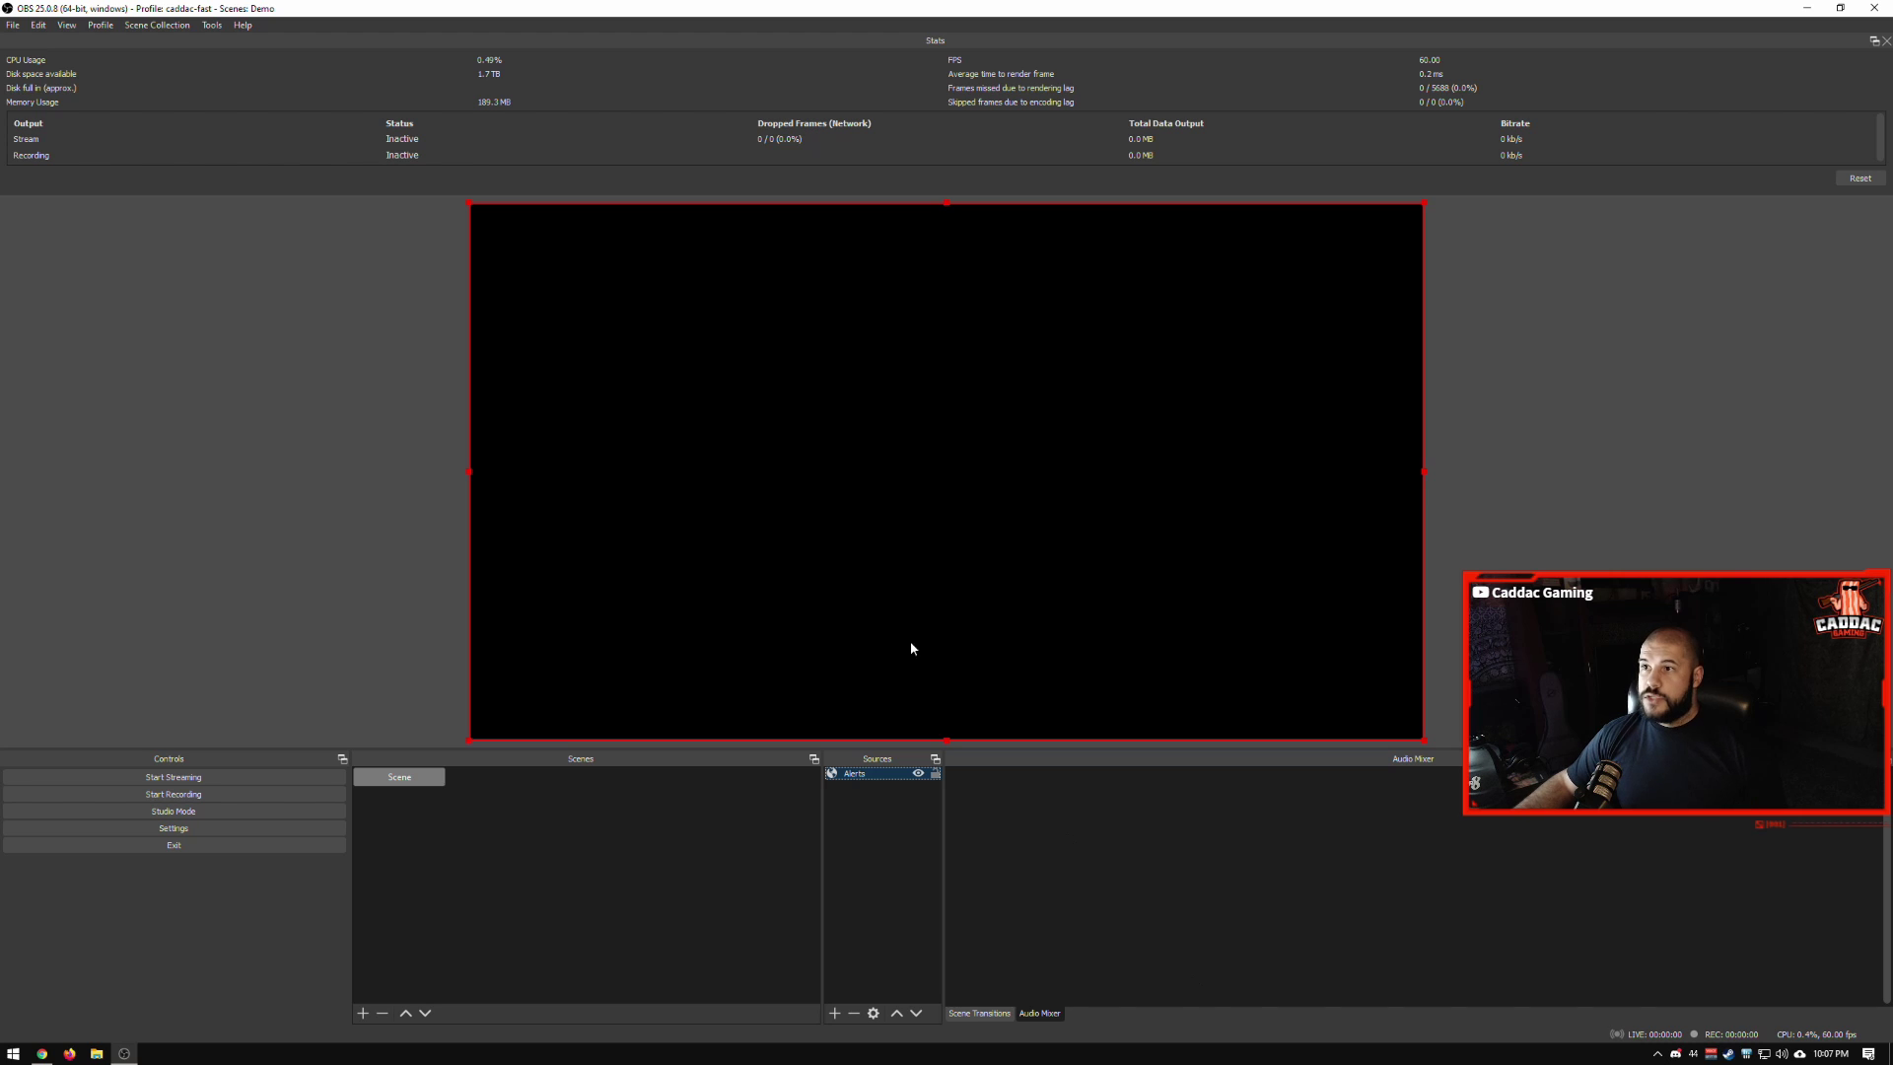
Switch to the Untitled scene collection and show the Glitch Main scene followed by the Just Chatting scene.
click(150, 26)
click(168, 162)
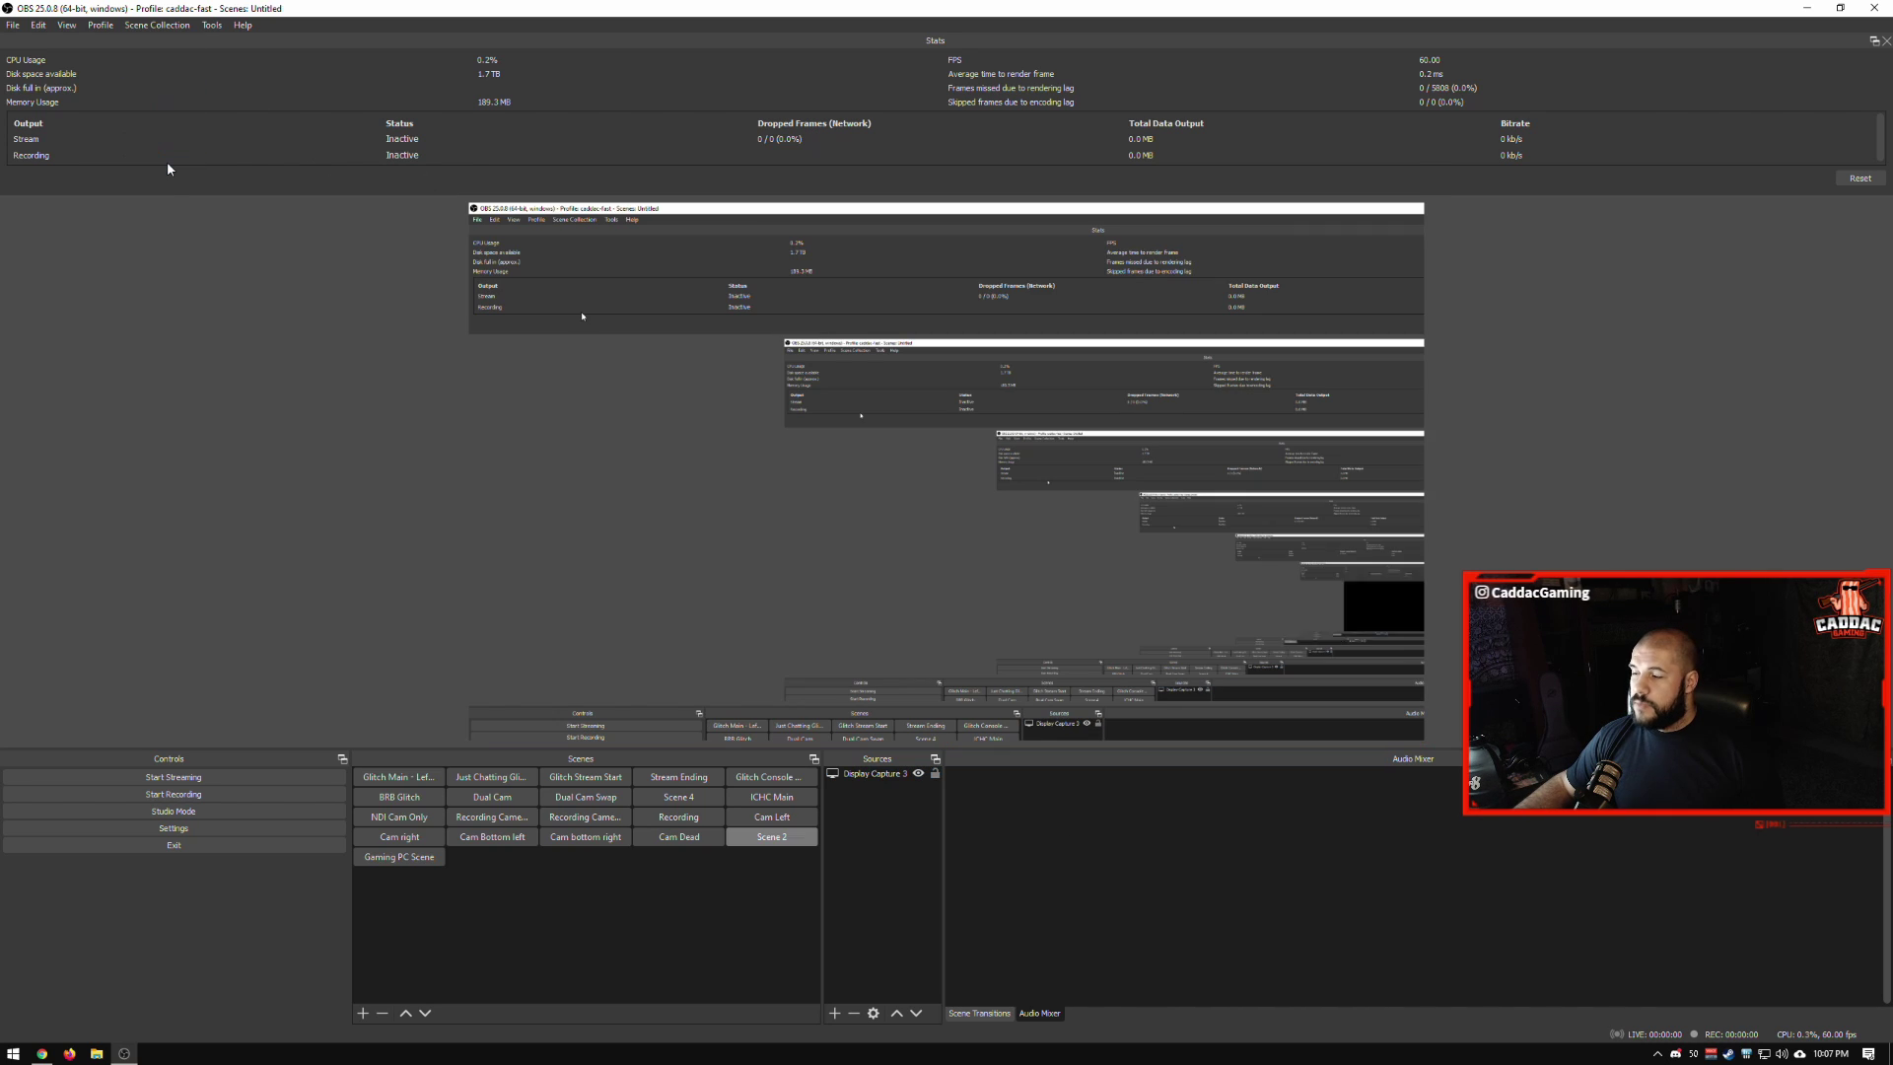
click(435, 779)
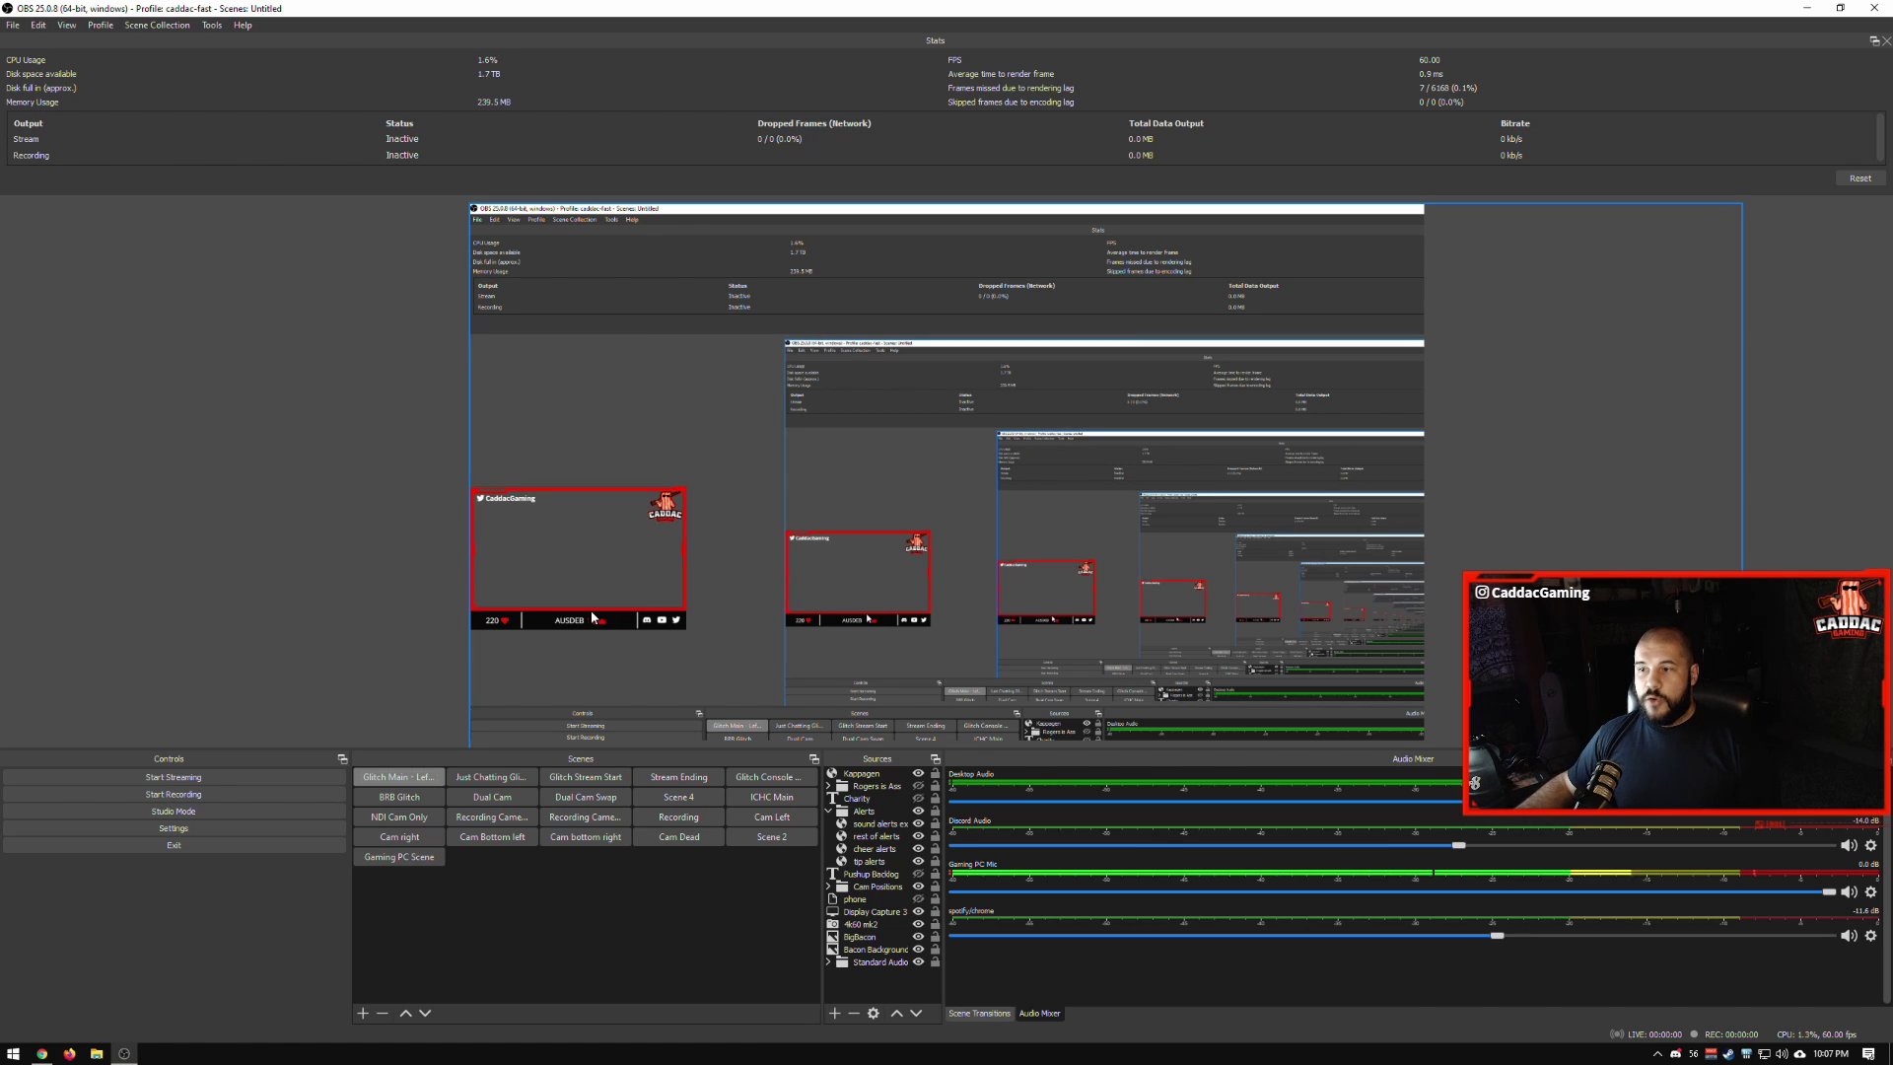
click(507, 778)
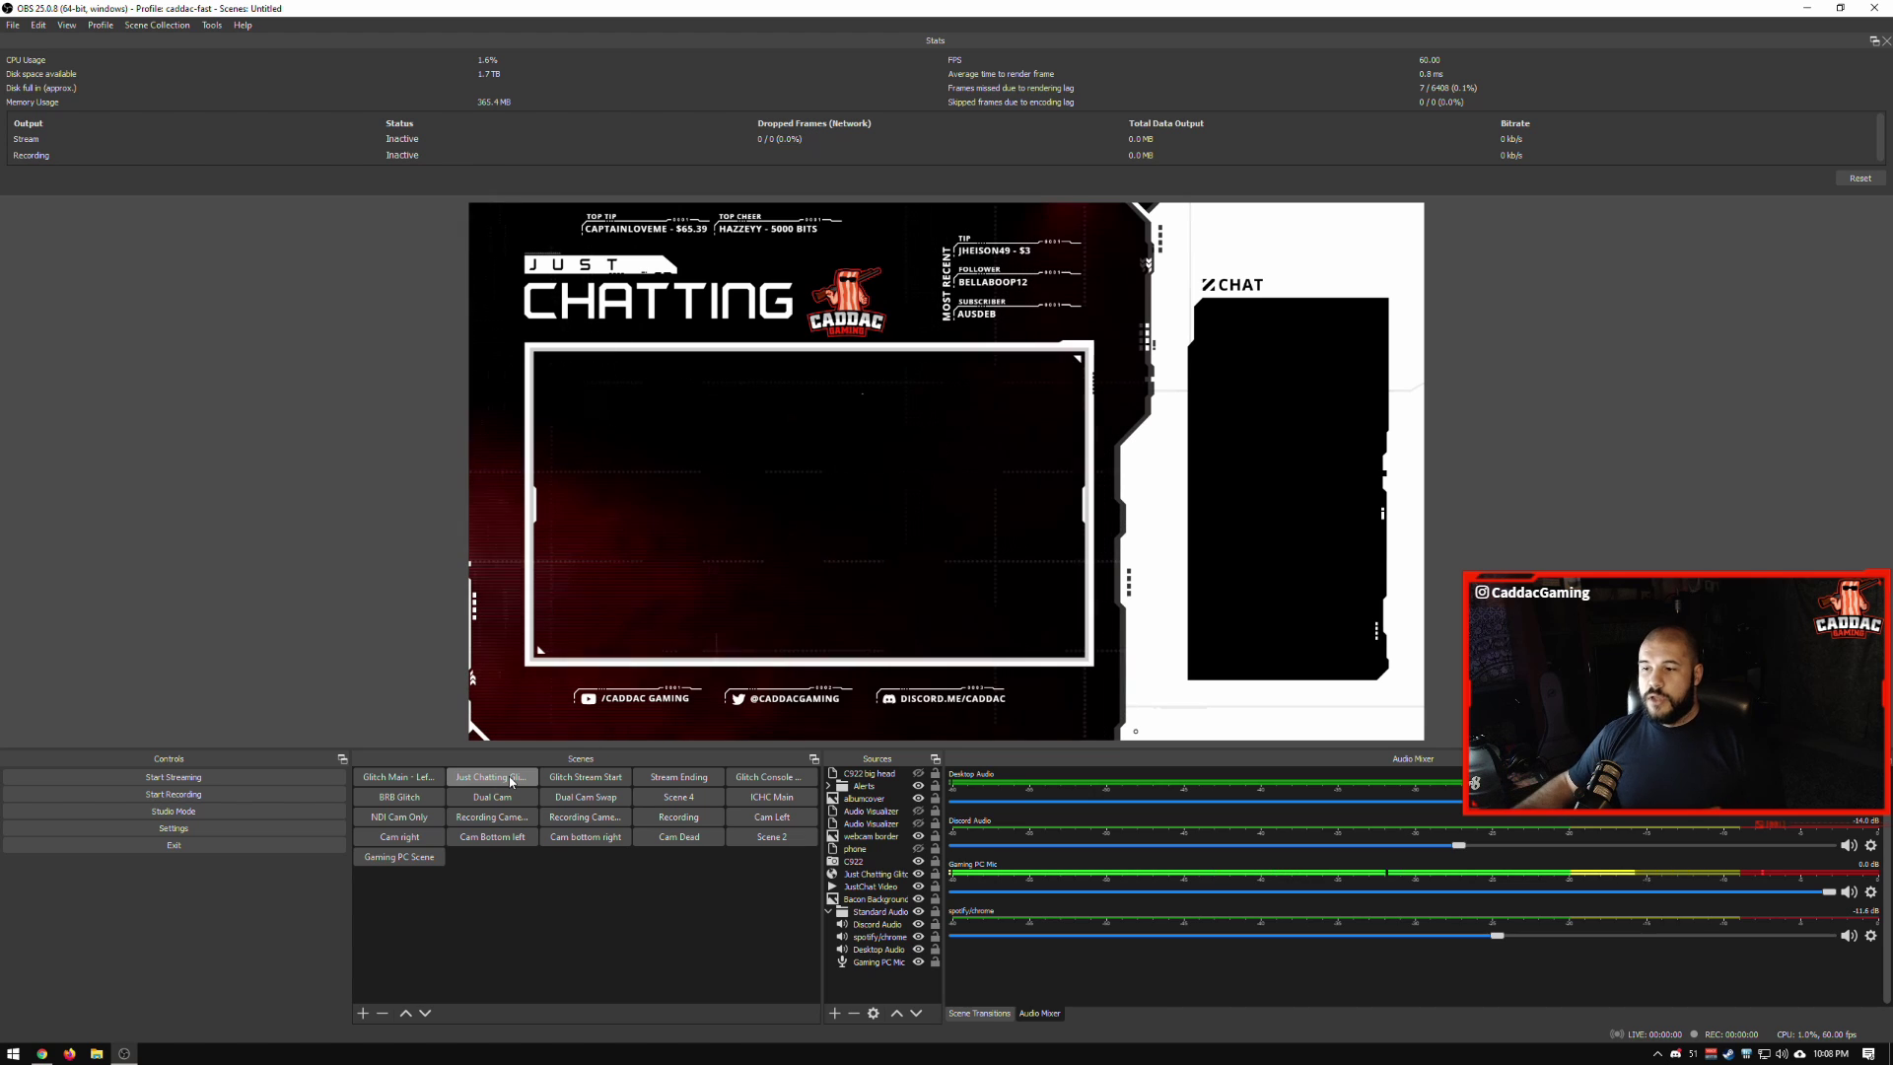
Enable Studio Mode, load the Glitch Main scene into the preview, and transition it to program and back to Just Chatting.
click(306, 814)
click(414, 781)
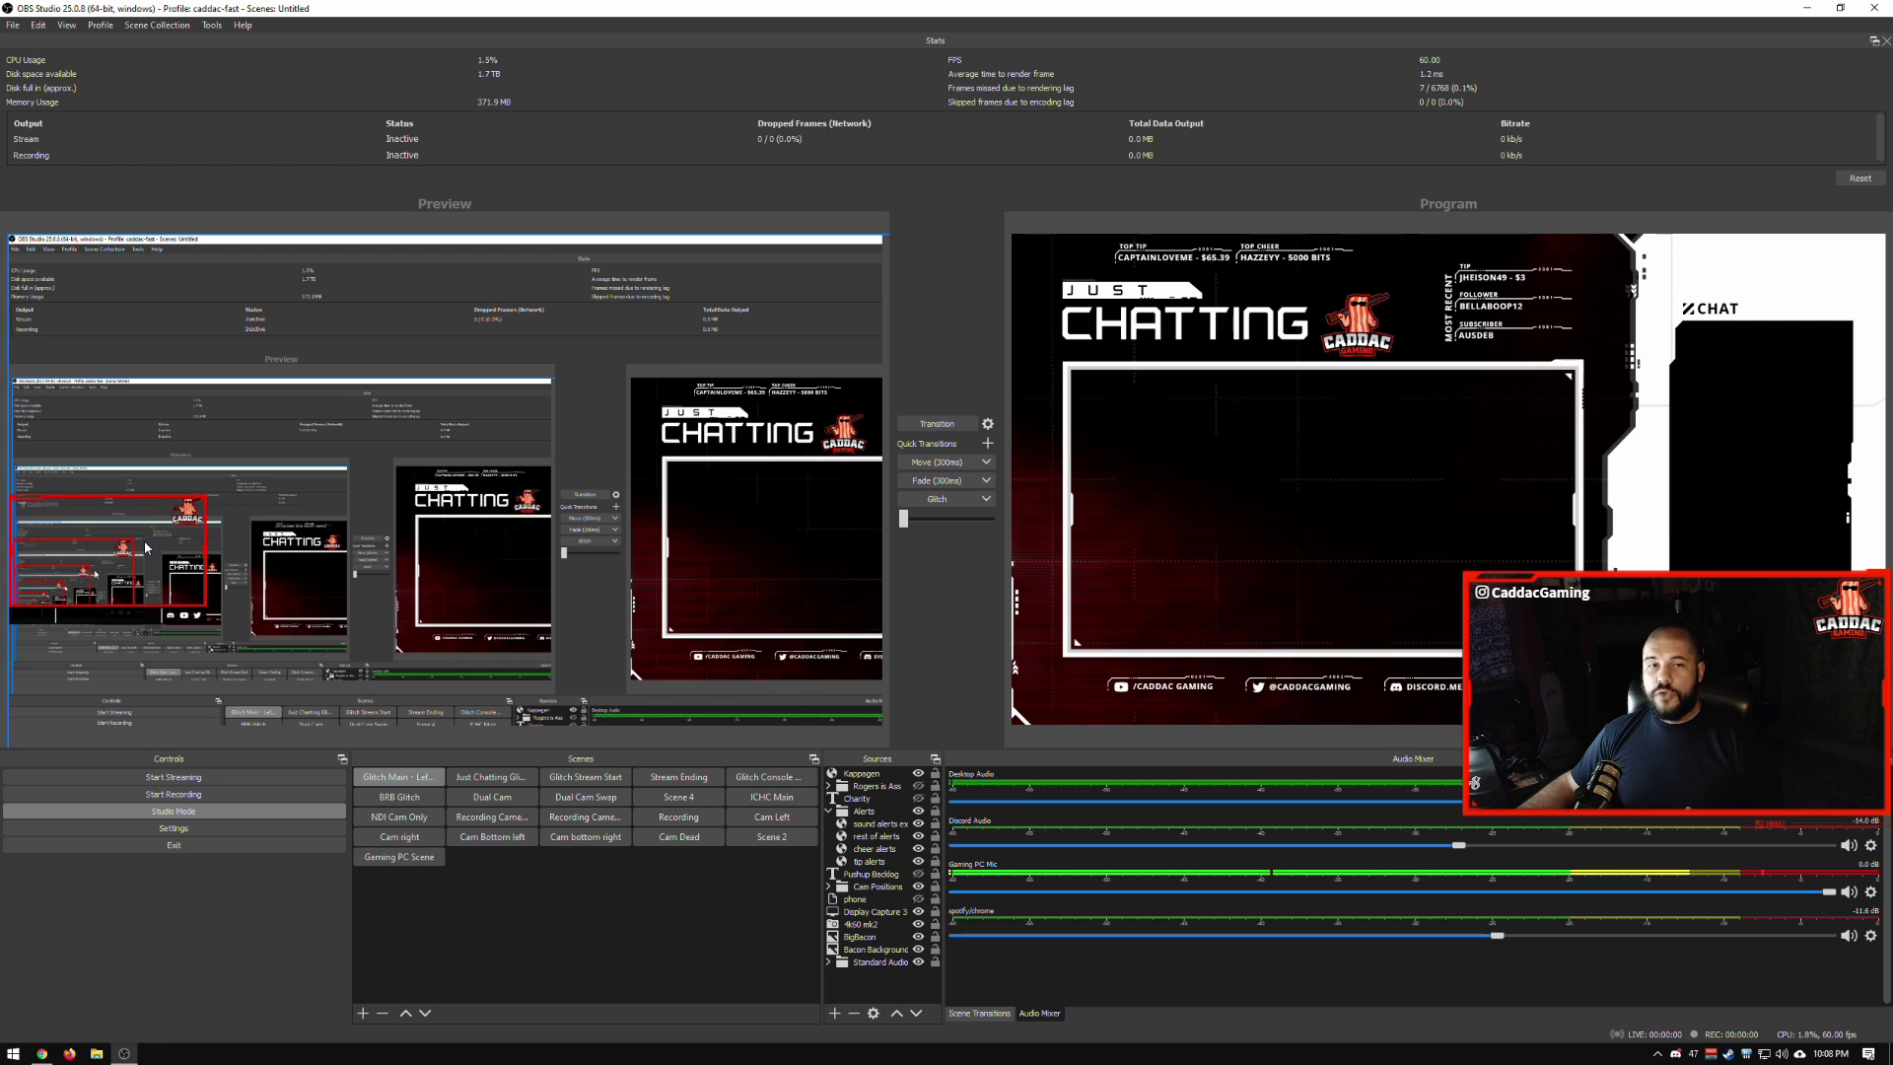
click(936, 424)
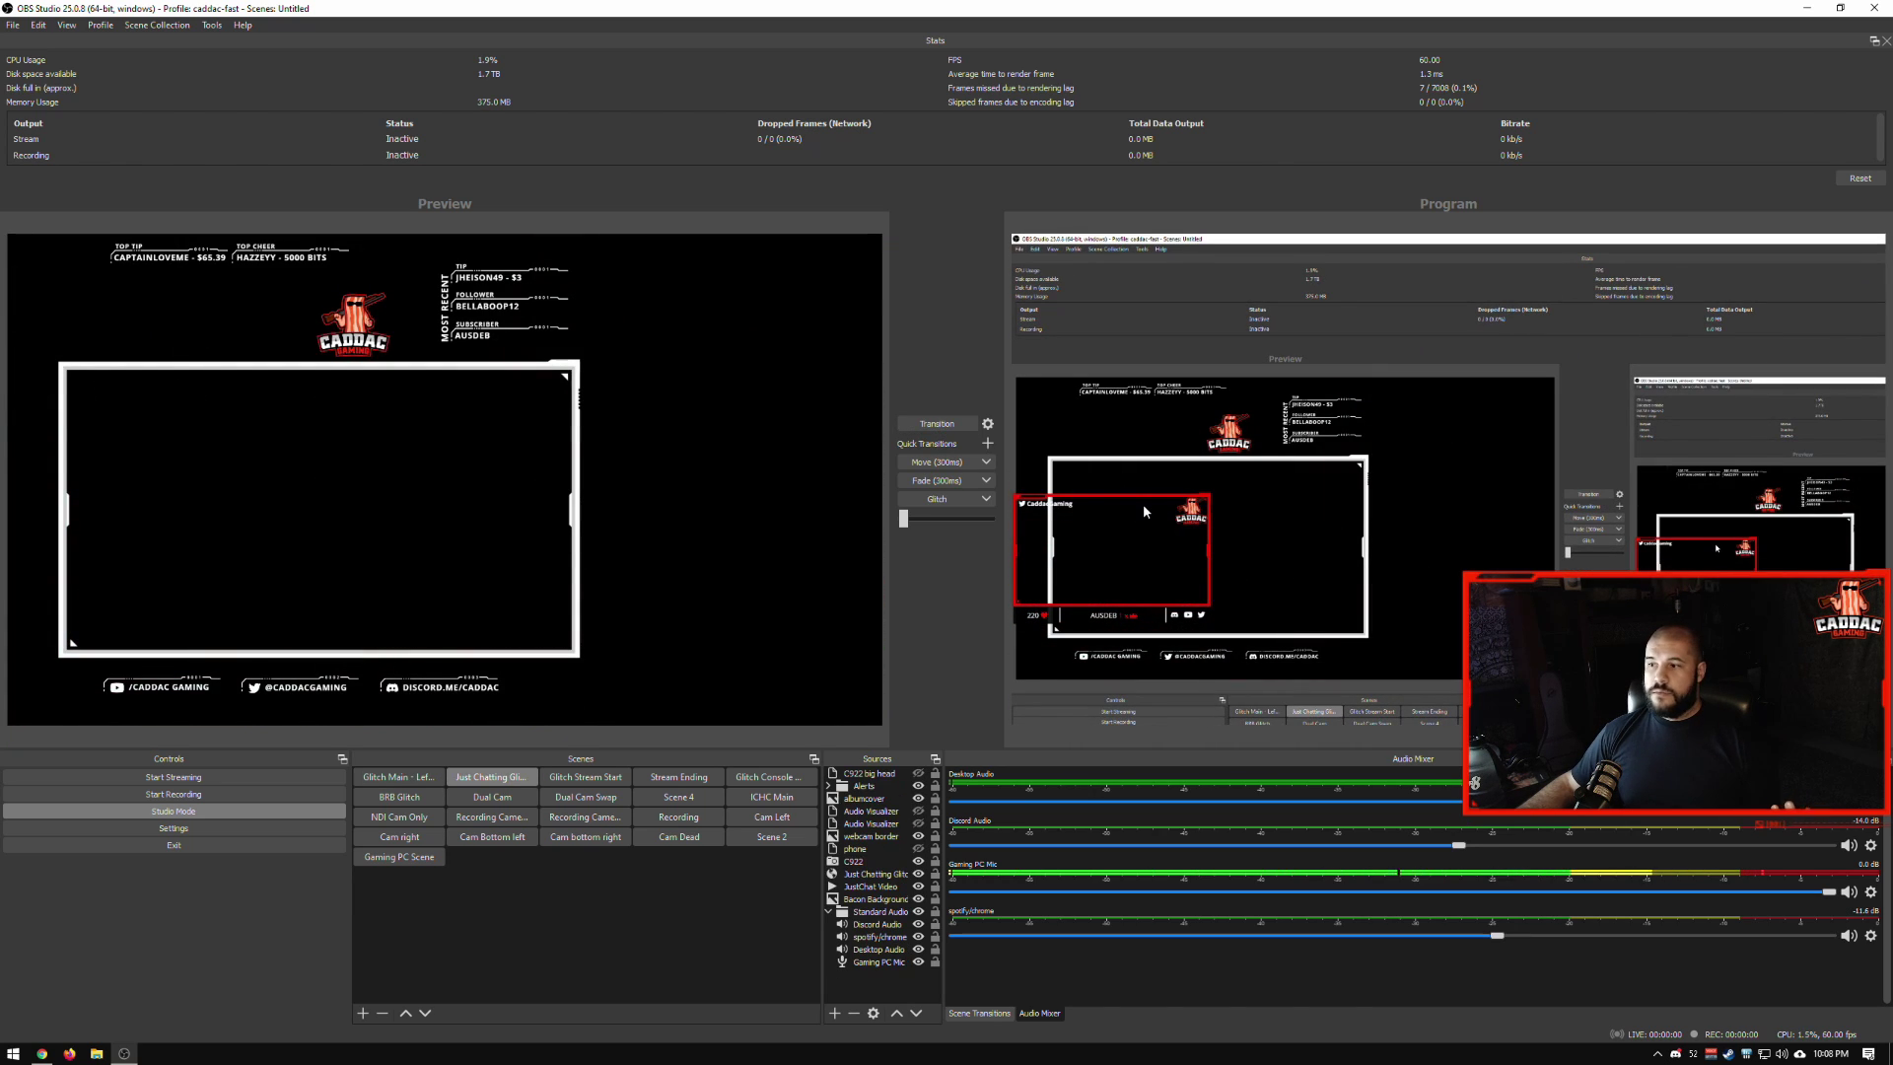
click(961, 423)
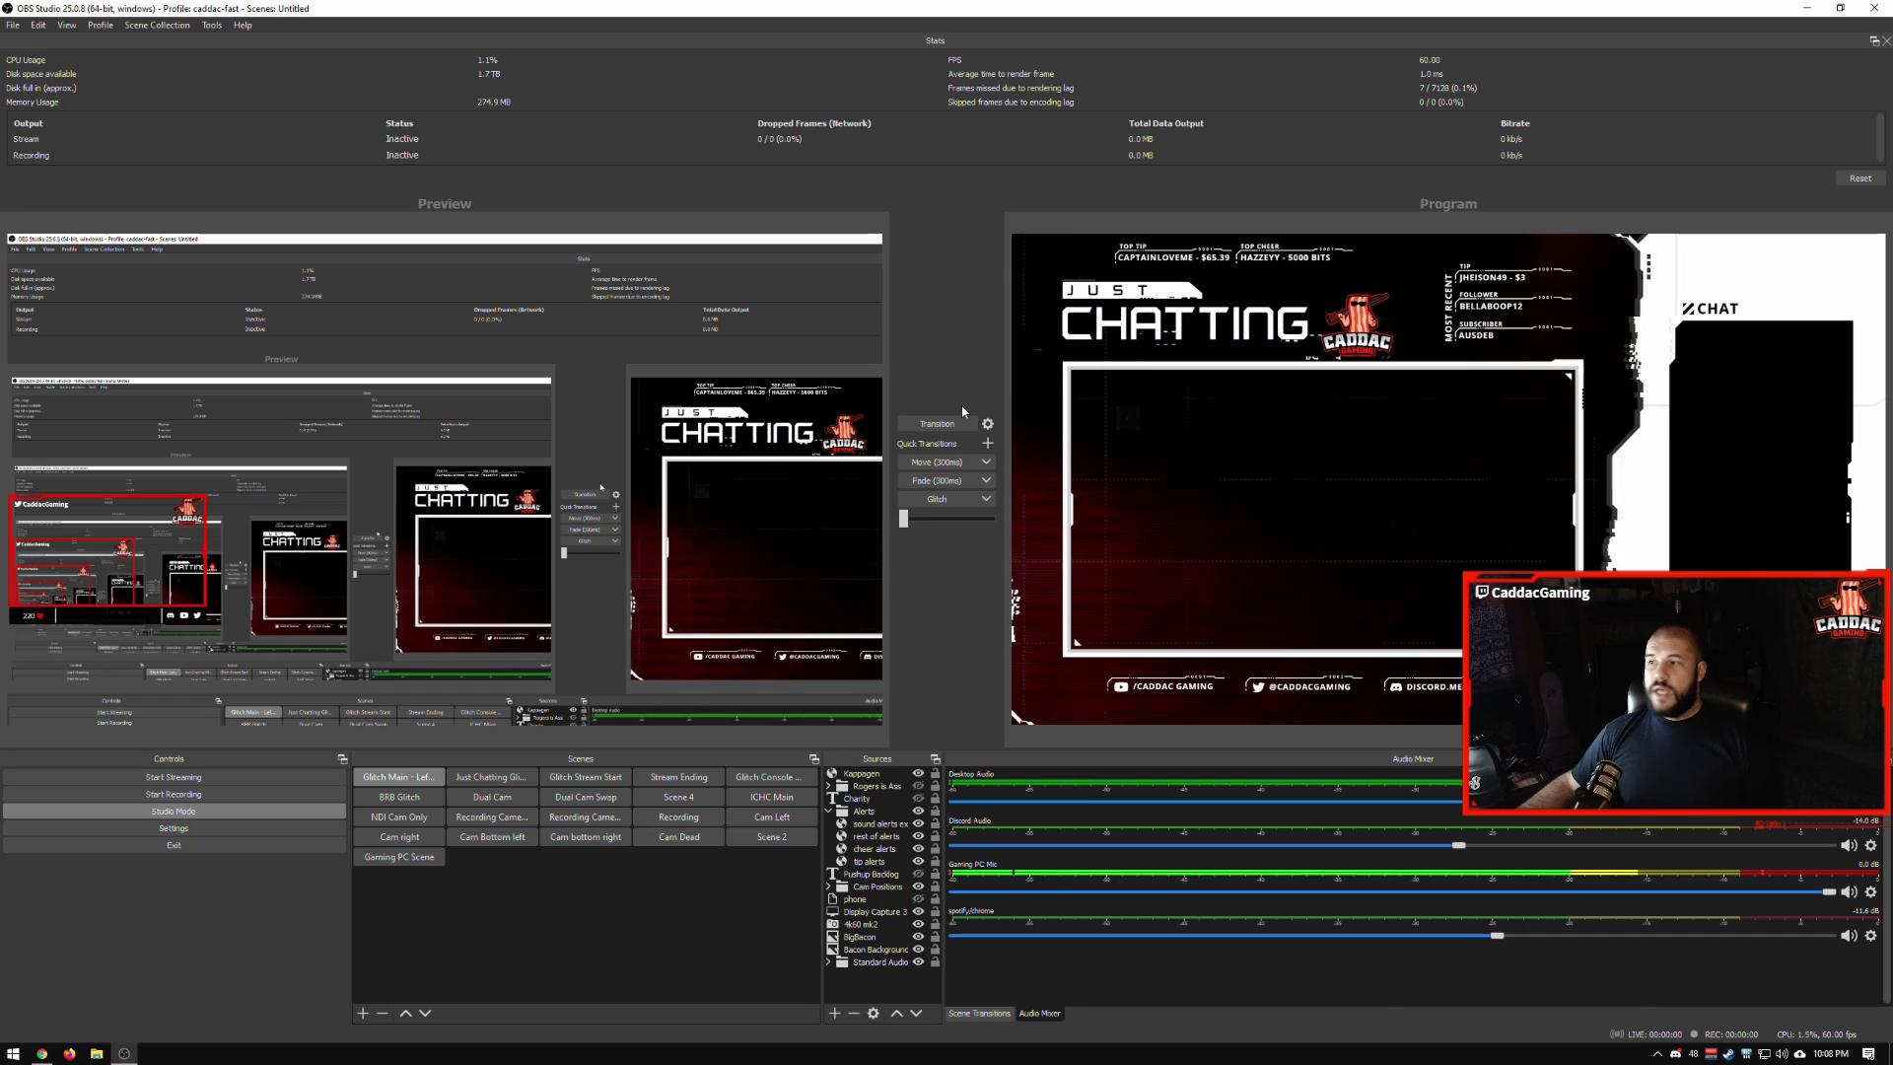